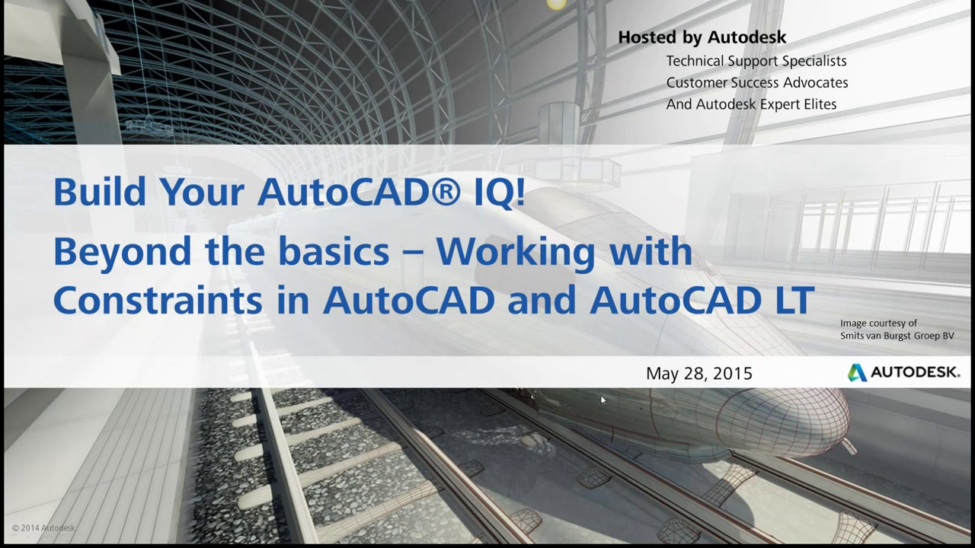
# - Advance the slideshow from the title slide to the presenters' About Us slide
pyautogui.click(598, 424)
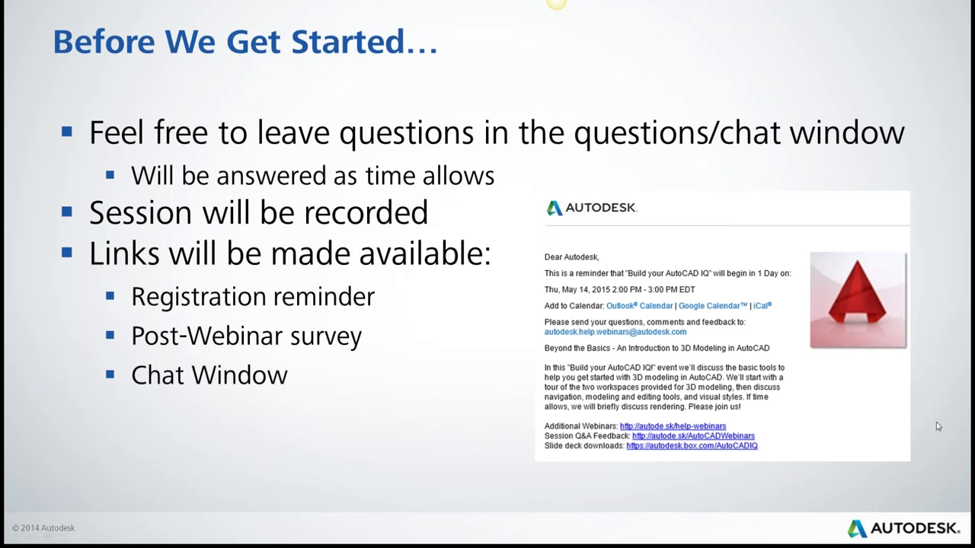
pyautogui.moveTo(487, 533)
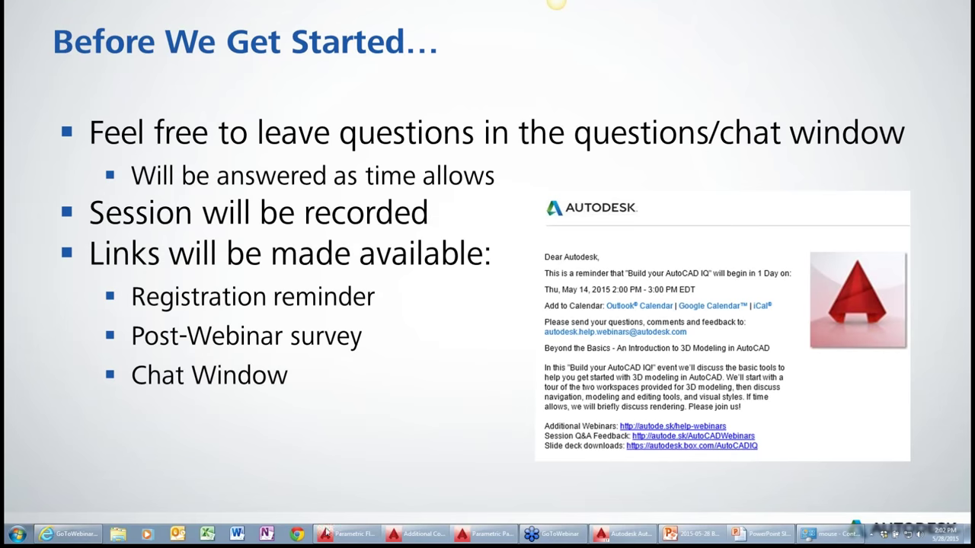
# - Advance the slideshow to the webinar series welcome slide
pyautogui.press('Right')
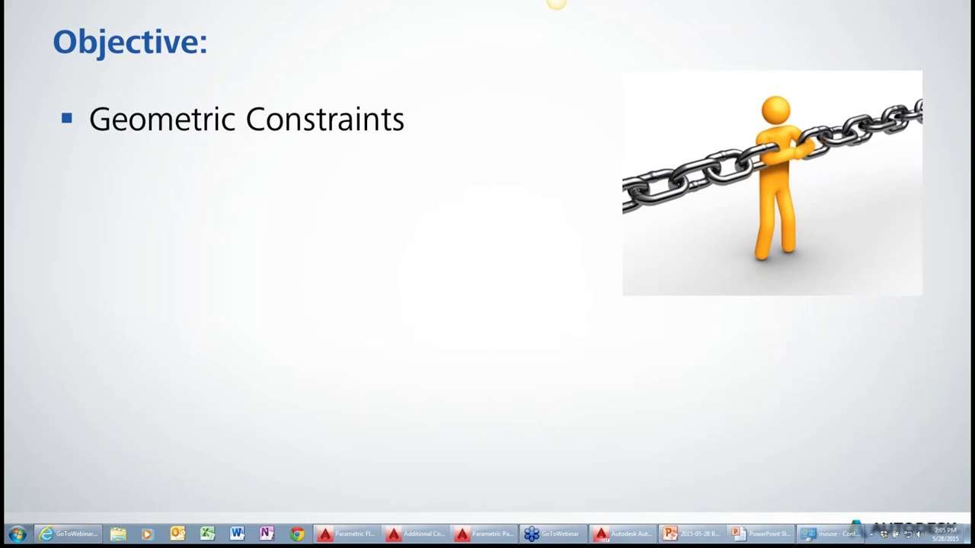
# - Reveal the Objective slide's remaining bullets, then advance to The Demonstration slide
pyautogui.click(279, 285)
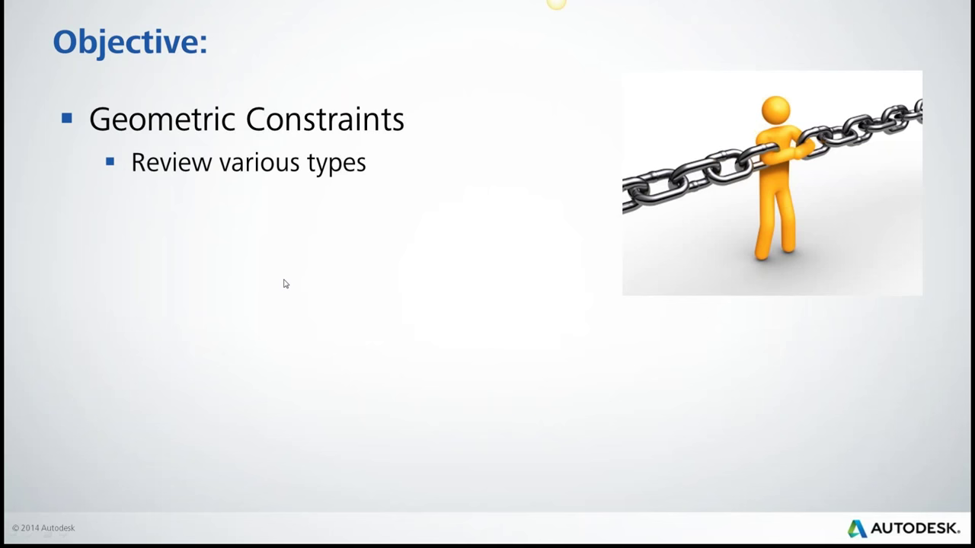
pyautogui.click(285, 283)
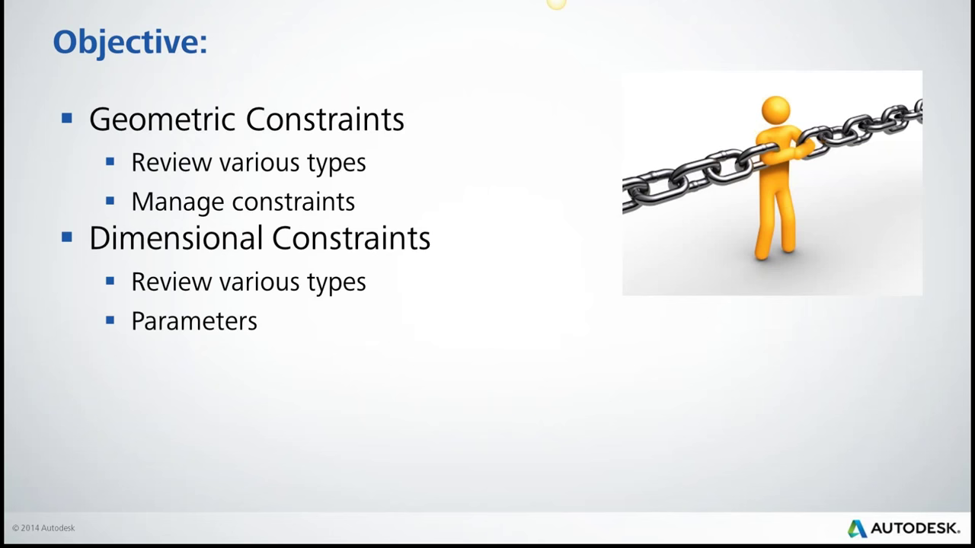
pyautogui.press('Right')
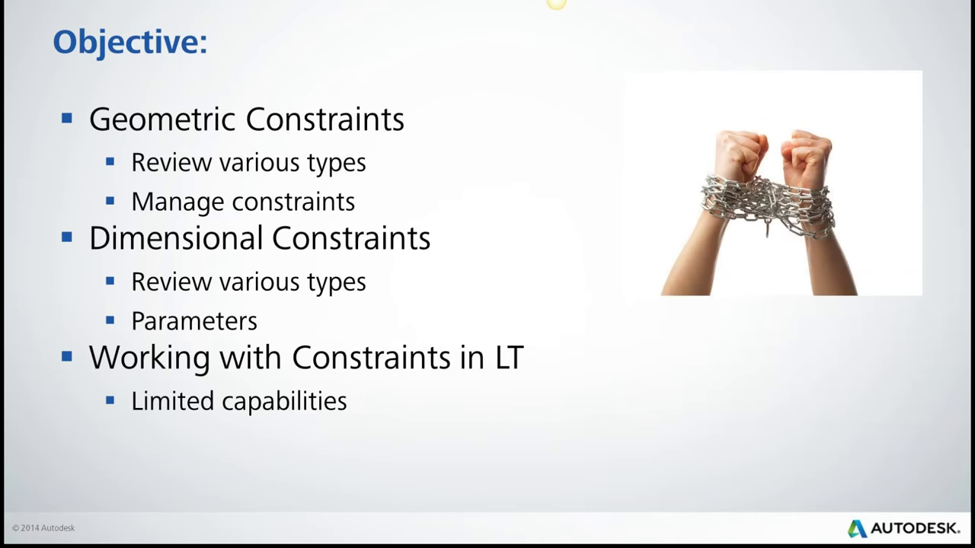
pyautogui.press('Right')
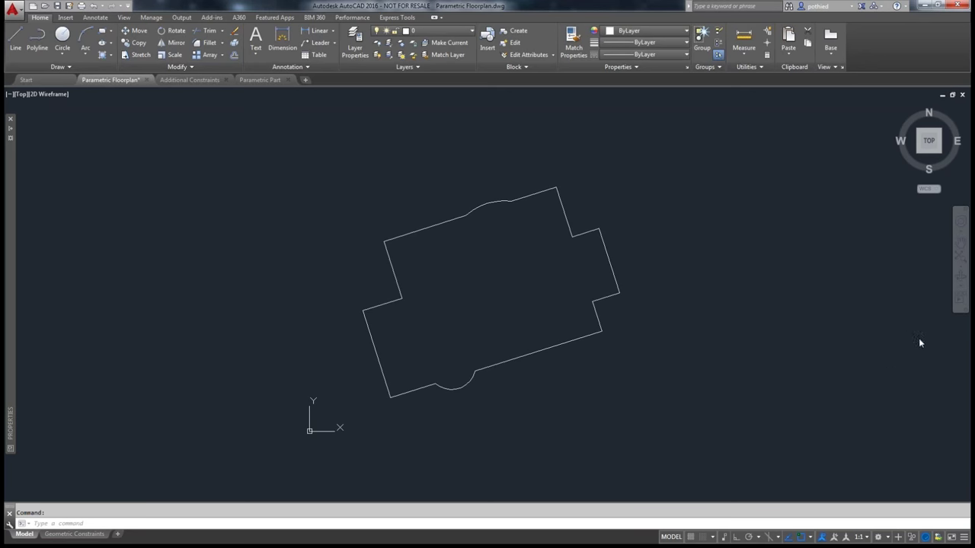
# - Focus the AutoCAD drawing and pan the floorplan left to free space on the right
pyautogui.click(688, 329)
pyautogui.moveTo(678, 316); pyautogui.dragTo(520, 318, button='middle')
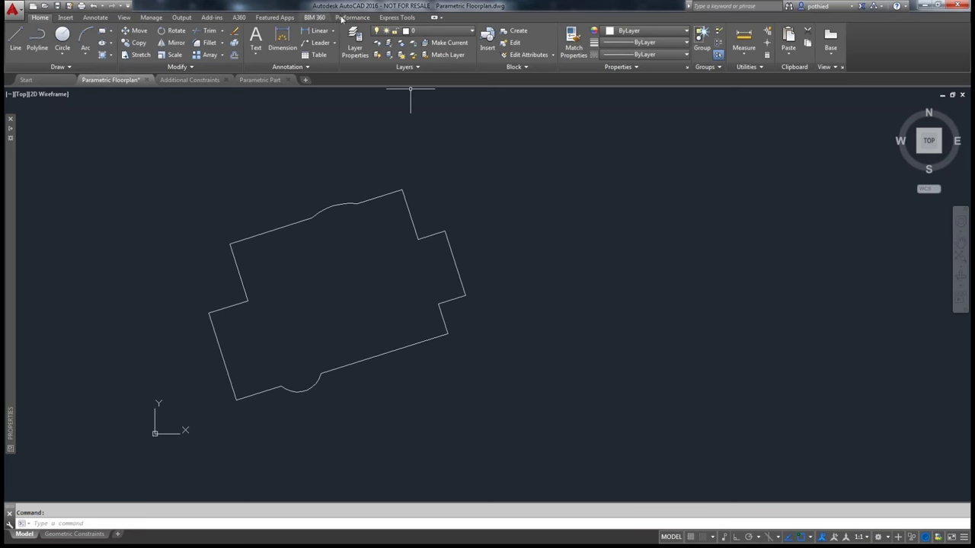
# - Enable the Parametric tab on the ribbon and switch to it
pyautogui.rightClick(462, 21)
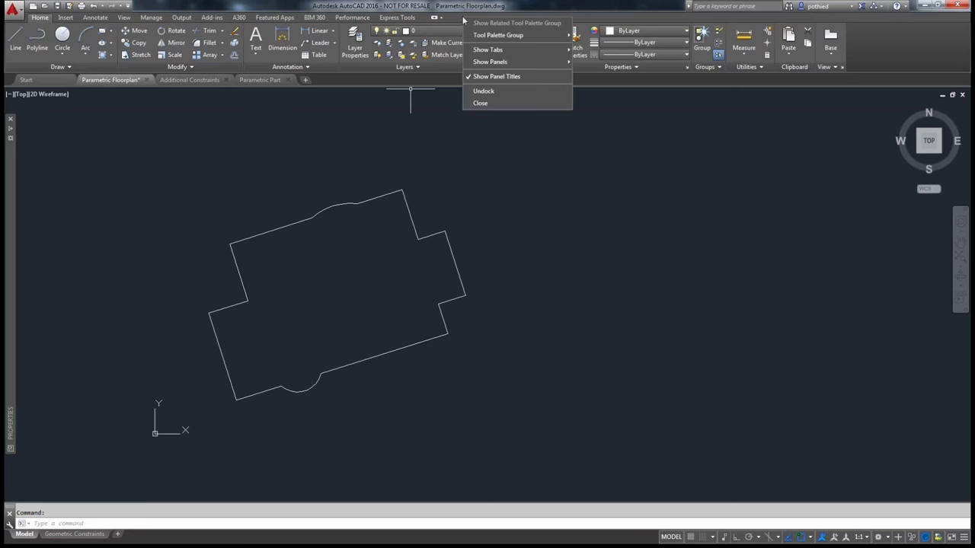
pyautogui.moveTo(488, 50)
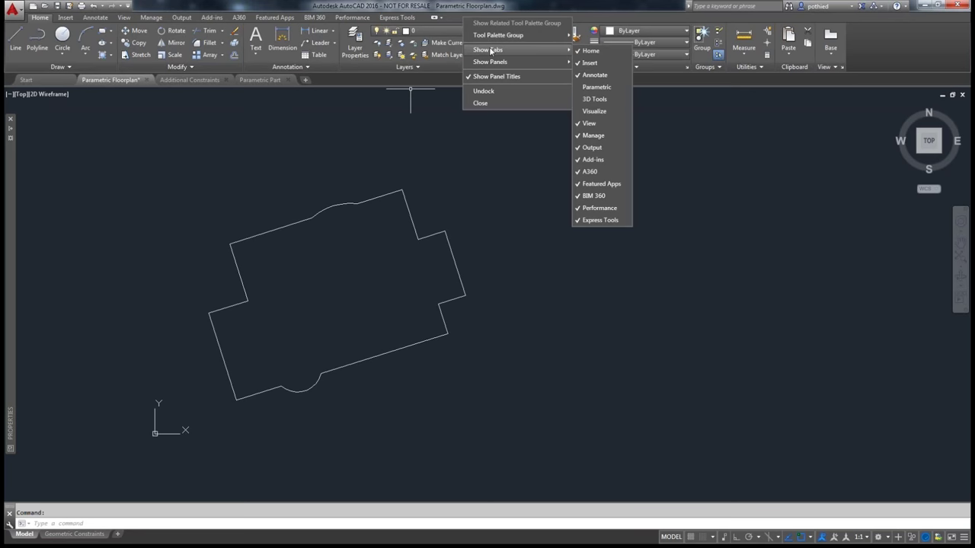
pyautogui.click(601, 88)
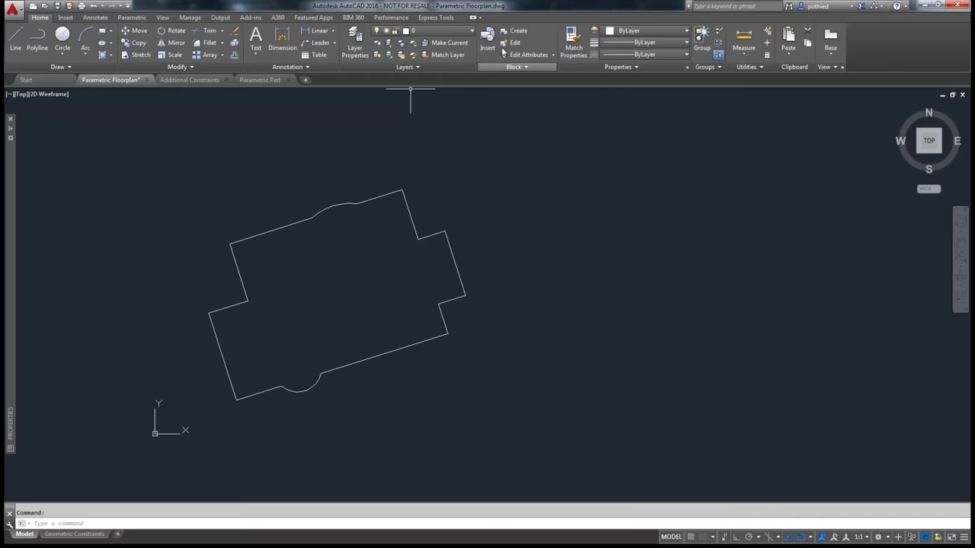
pyautogui.click(131, 17)
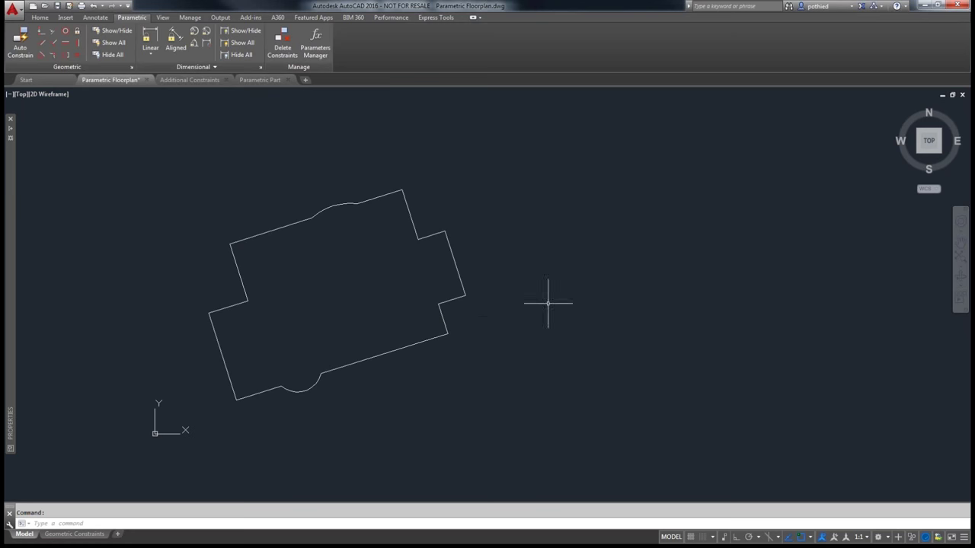
# - Select the floorplan's short right edge to show its grips
pyautogui.click(454, 259)
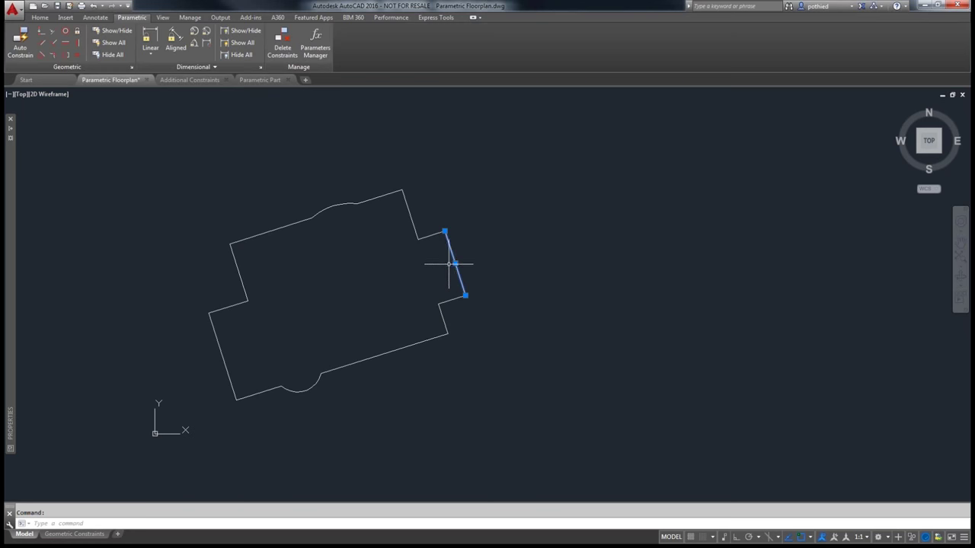
# - Trial-stretch the floorplan's right edge from its midpoint grip, then undo the stretch
pyautogui.click(454, 263)
pyautogui.click(493, 246)
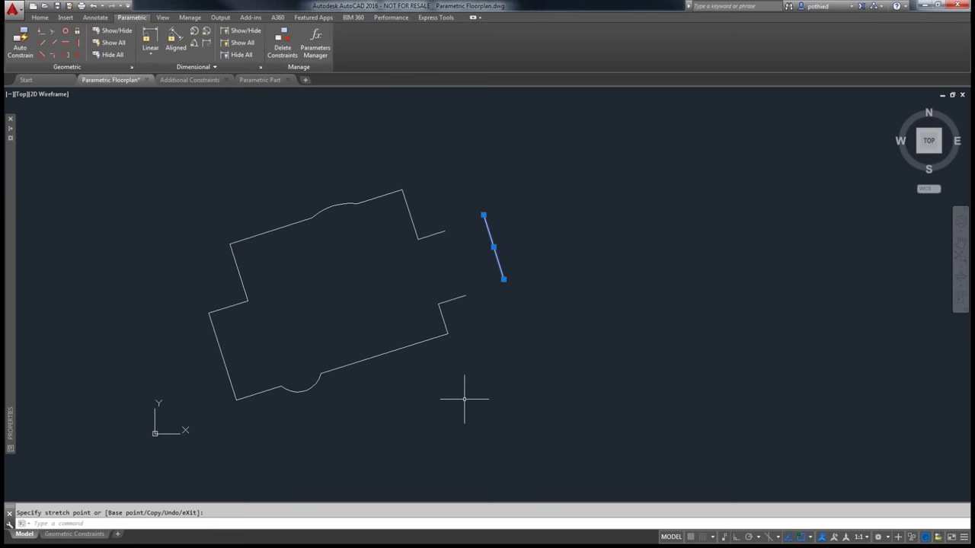
pyautogui.hotkey('ctrl', 'z')
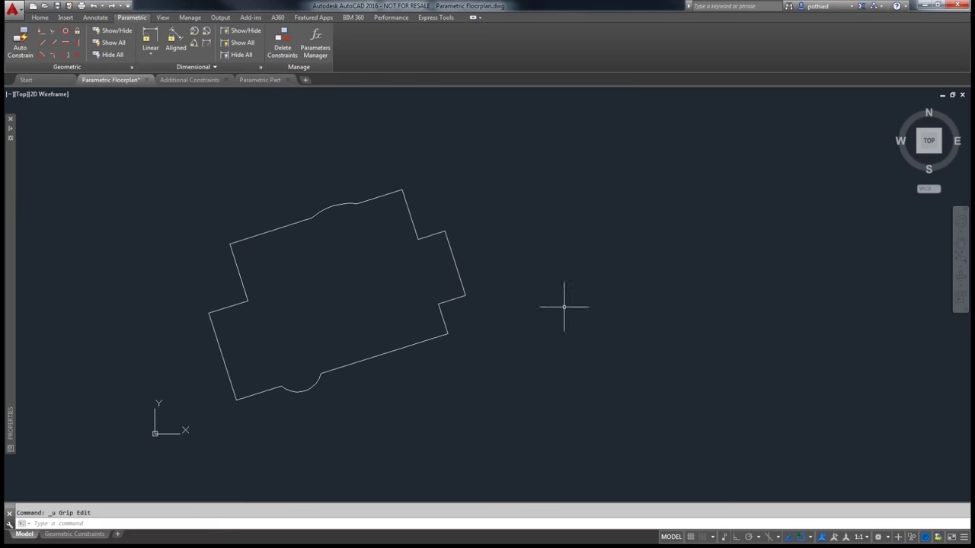
# - Draw a closed four-sided polyline (PL) to the right of the floorplan
pyautogui.write('pl')
pyautogui.press('Return')
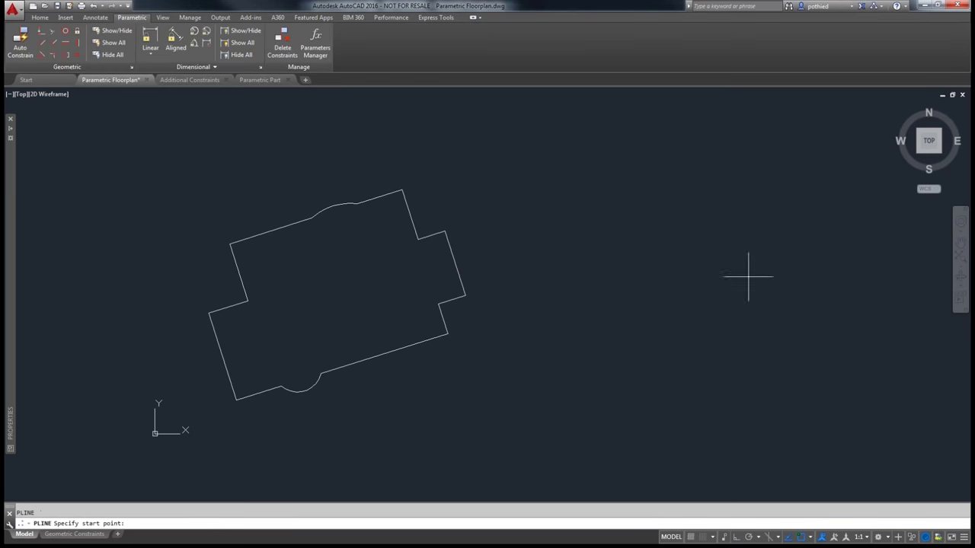
pyautogui.click(594, 293)
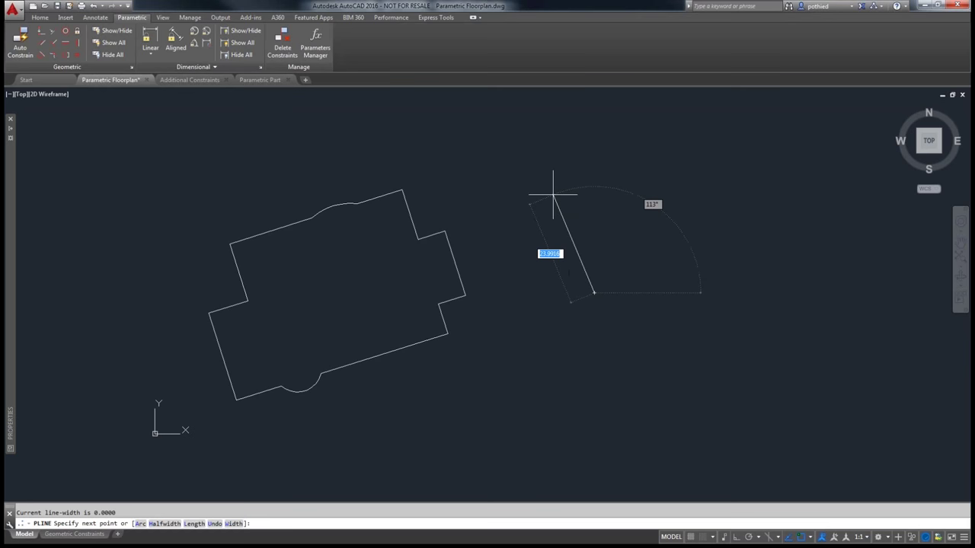
pyautogui.click(554, 194)
pyautogui.click(617, 153)
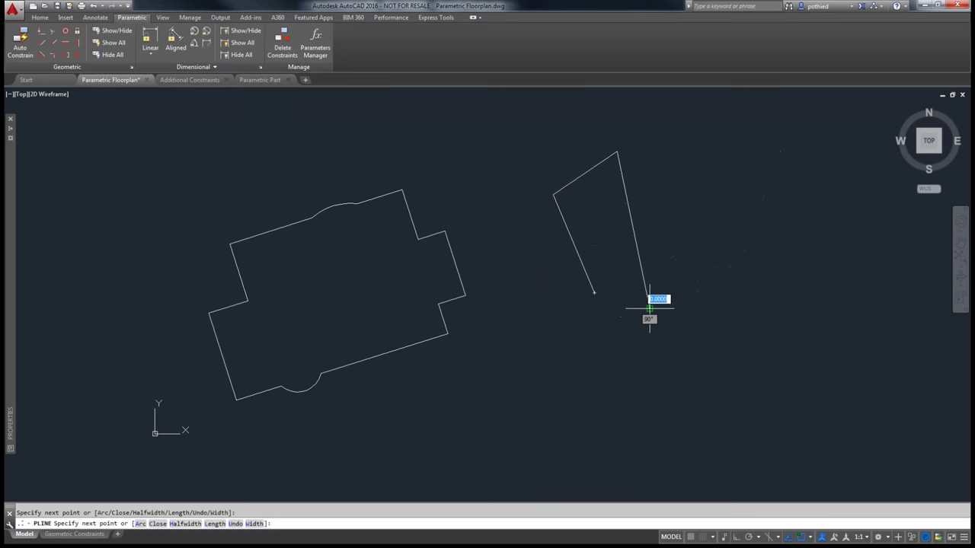
pyautogui.click(649, 307)
pyautogui.write('c')
pyautogui.press('Return')
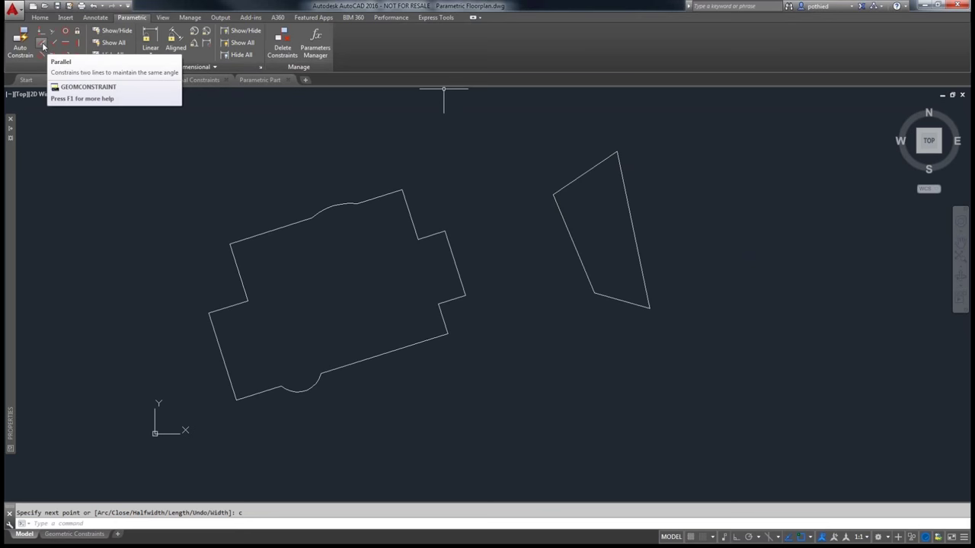
# - Constrain the quadrilateral's right edge parallel to its left edge
pyautogui.click(43, 46)
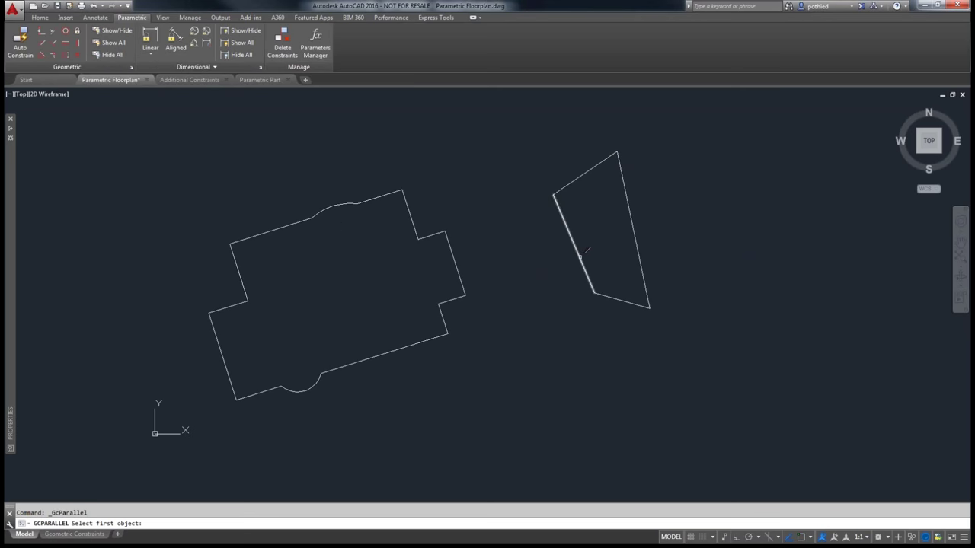
pyautogui.click(581, 256)
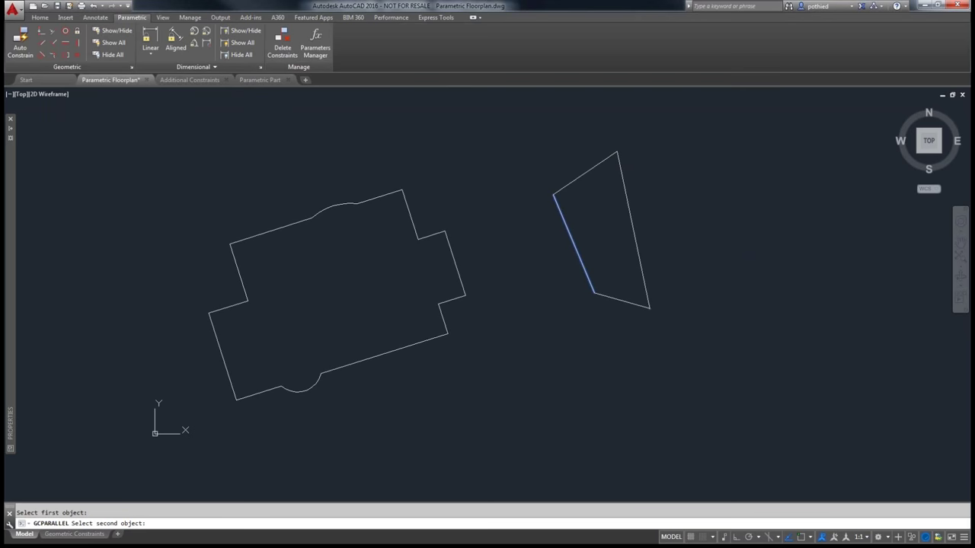
pyautogui.click(636, 228)
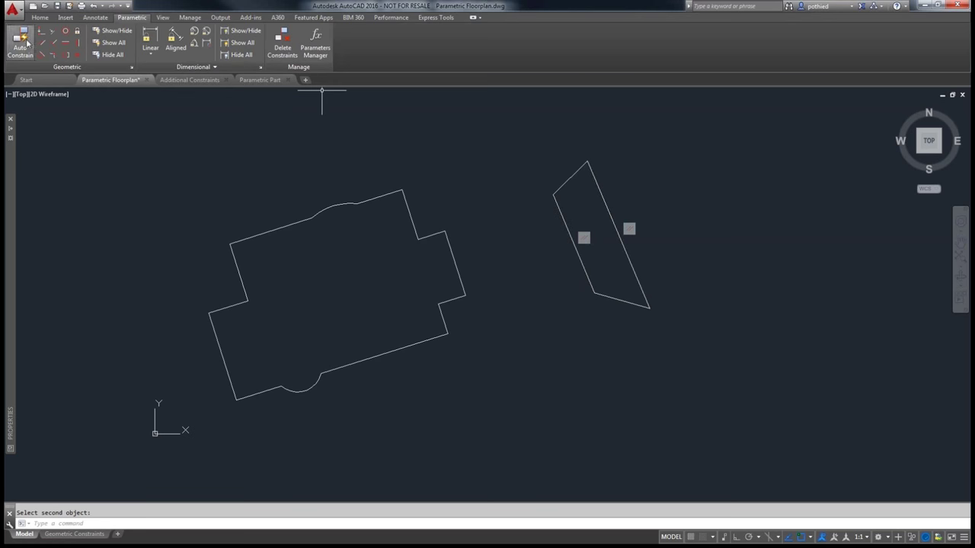
# - Make the quadrilateral's bottom edge parallel to its top edge, redoing it after an undo
pyautogui.click(44, 46)
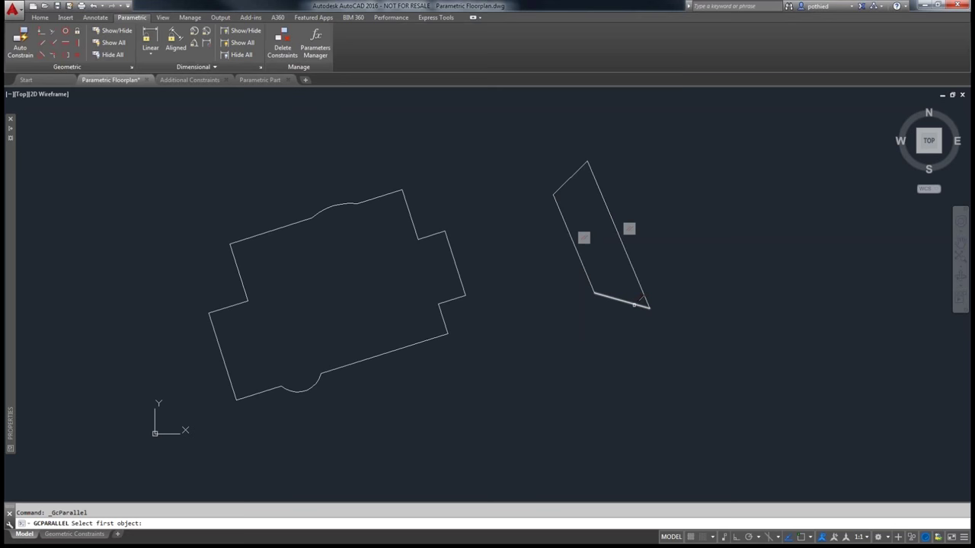
pyautogui.click(634, 304)
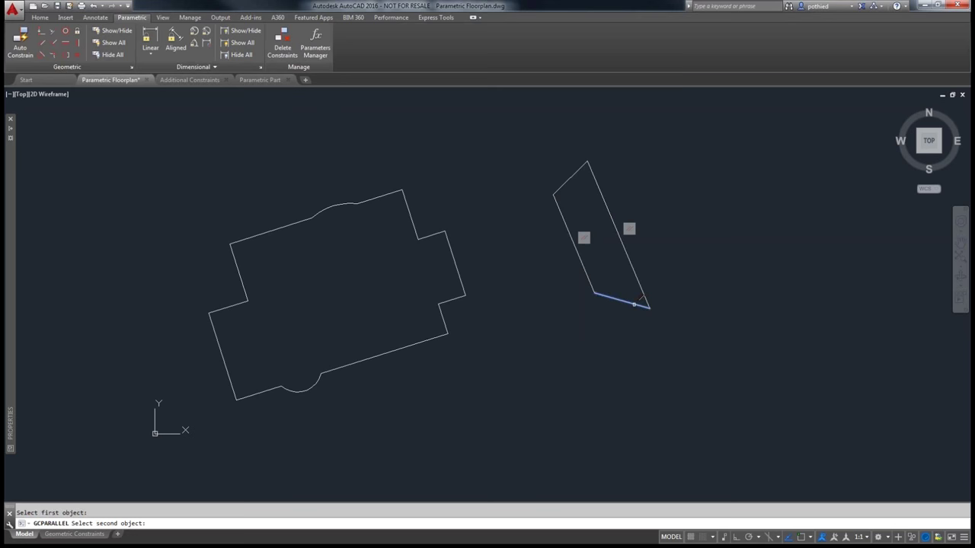
pyautogui.click(571, 177)
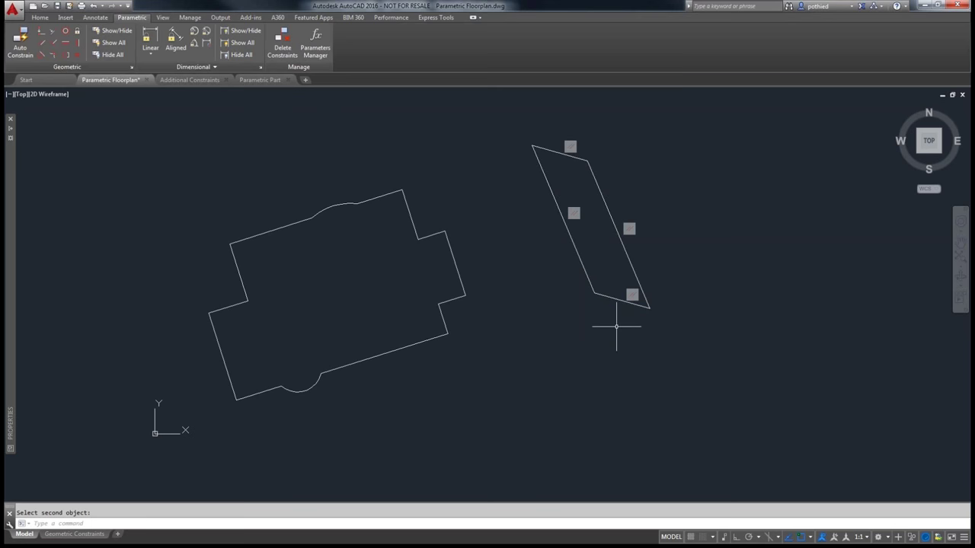
pyautogui.hotkey('ctrl', 'z')
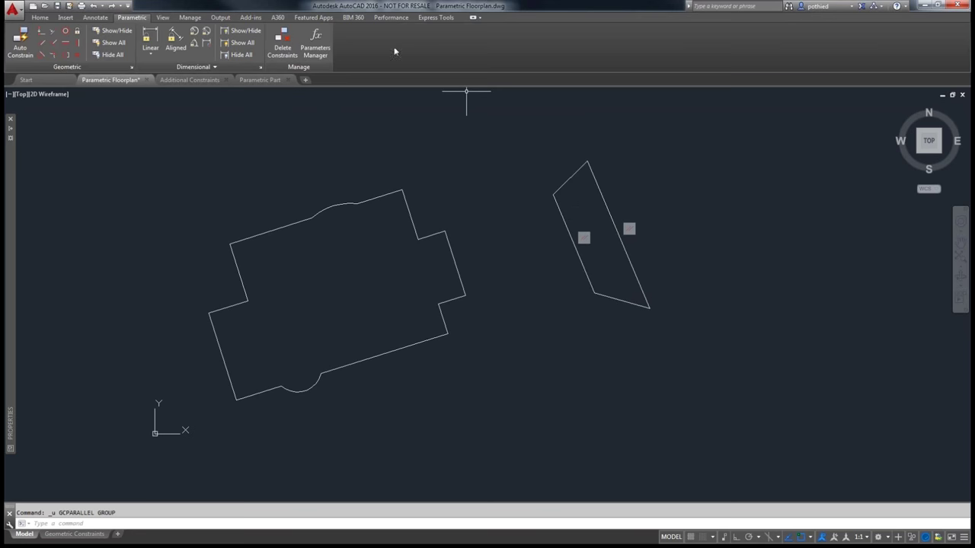
pyautogui.click(45, 44)
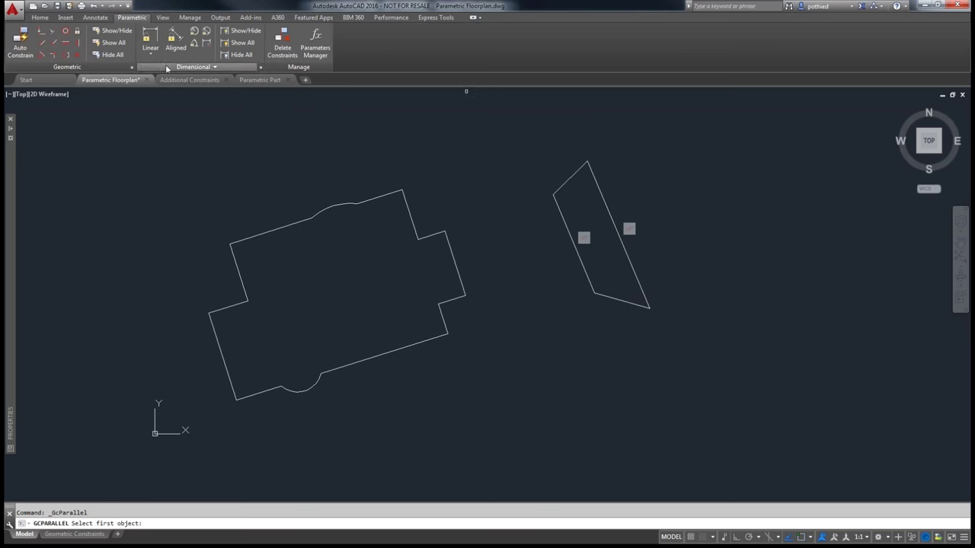
pyautogui.click(571, 177)
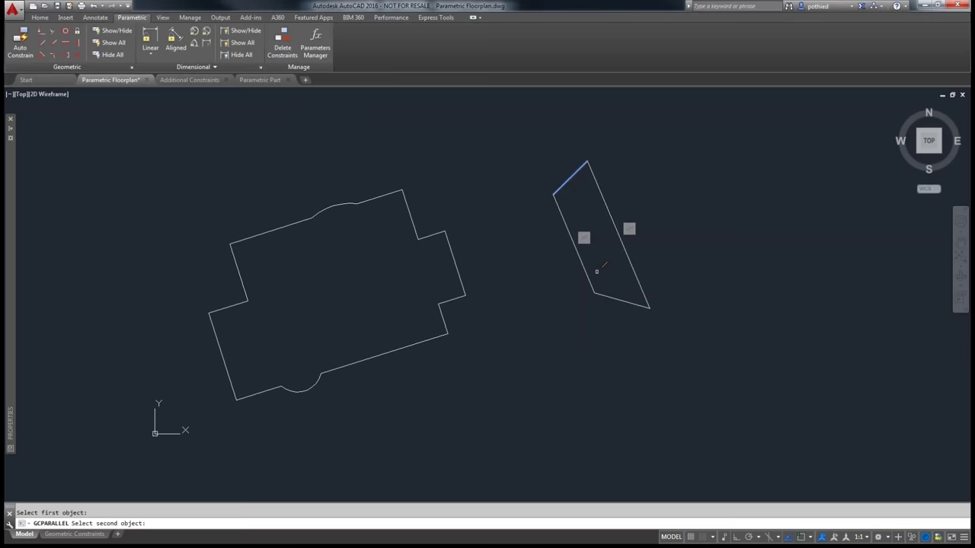
pyautogui.click(632, 303)
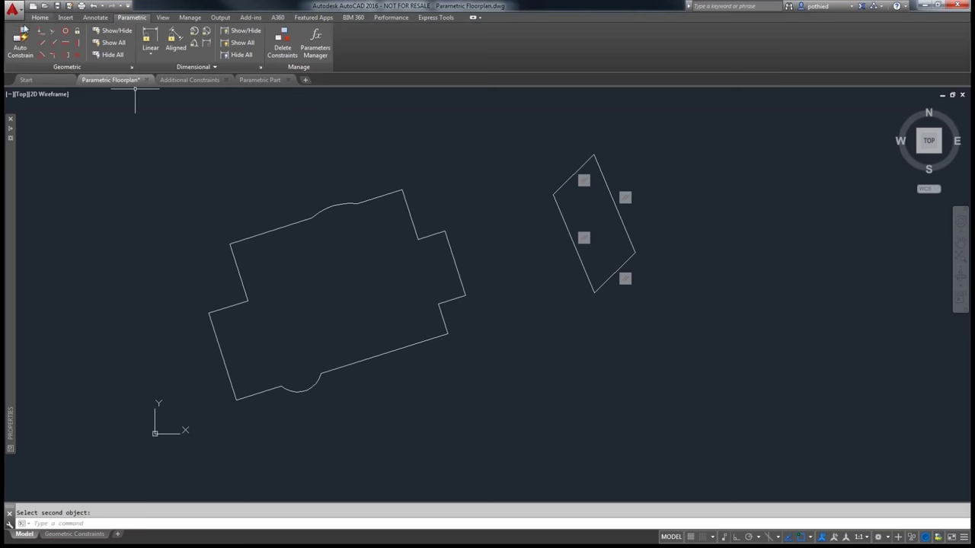
# - Add perpendicular constraints at the quadrilateral's corners, then stretch its top corner to shrink the rectangle
pyautogui.click(55, 47)
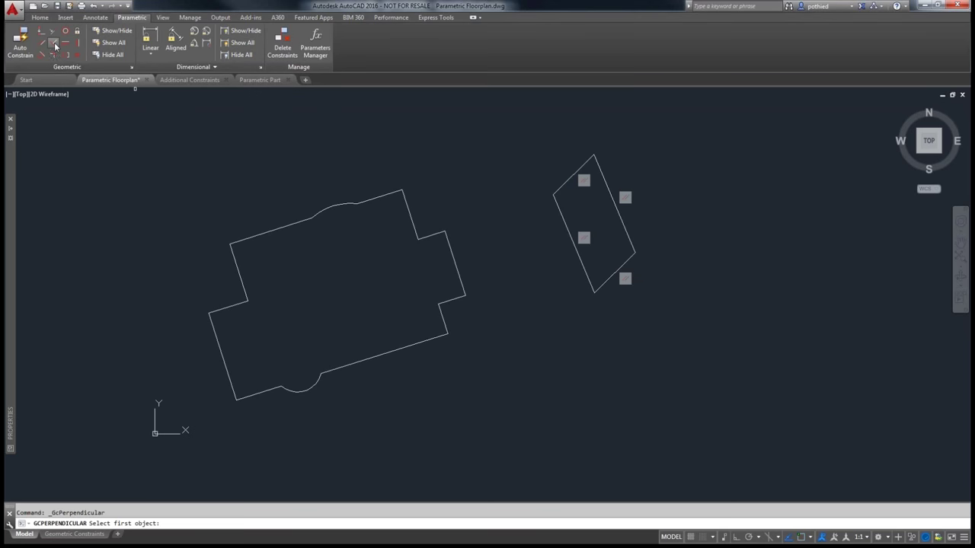
pyautogui.click(588, 276)
pyautogui.click(598, 285)
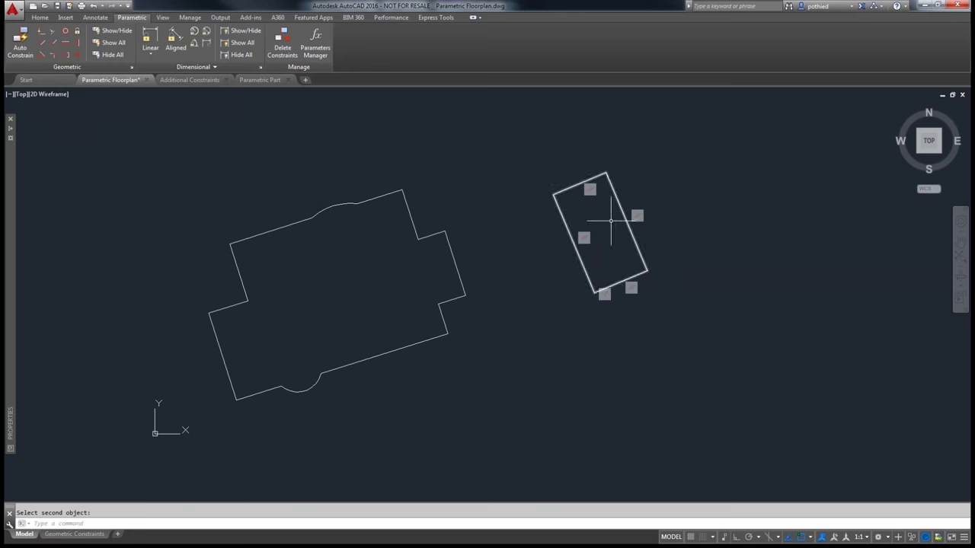
pyautogui.click(617, 197)
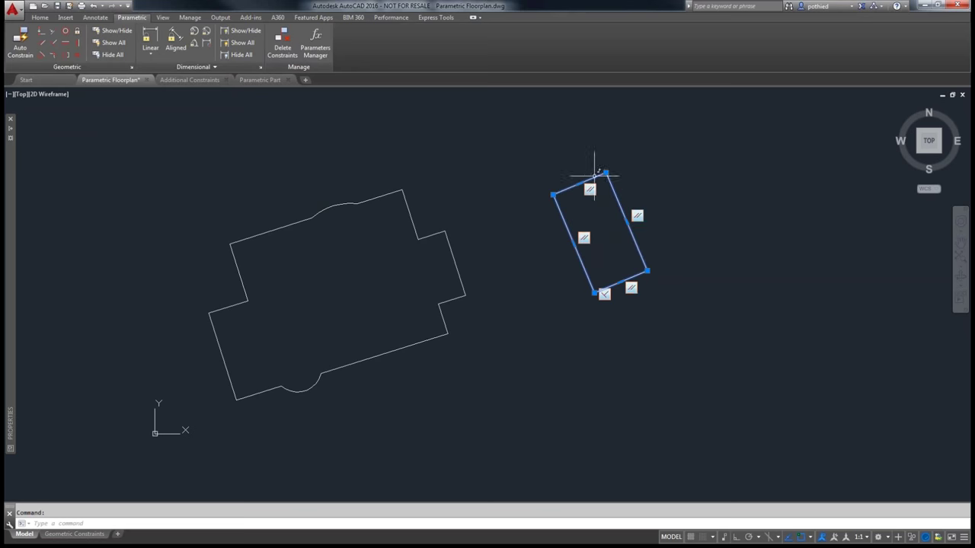
pyautogui.click(606, 174)
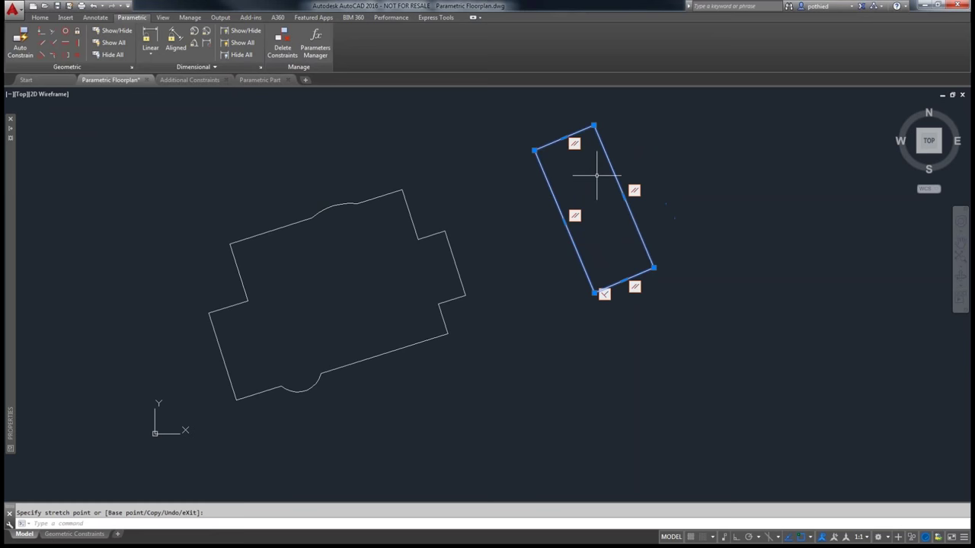
pyautogui.click(600, 200)
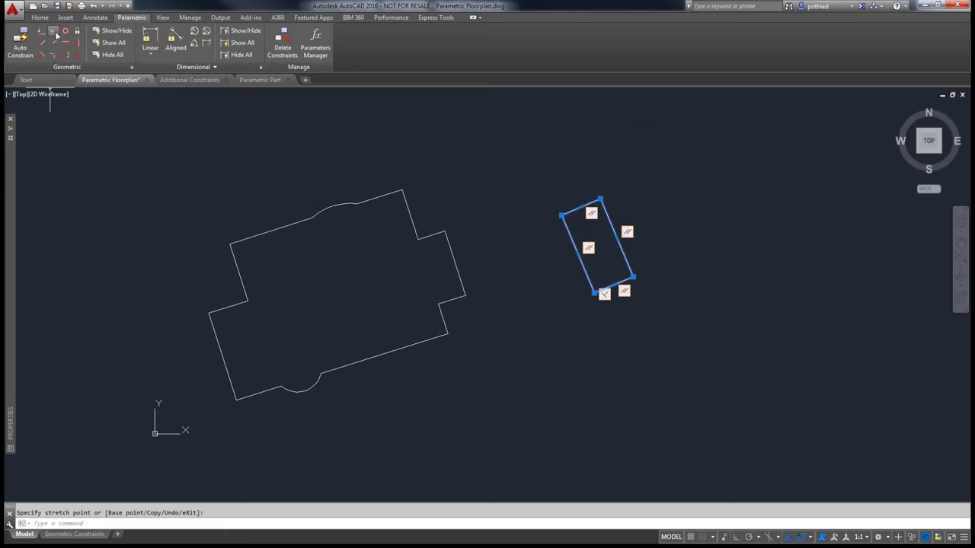
# - Make the rectangle's bottom edge collinear with the floorplan's short right-side edge
pyautogui.click(55, 34)
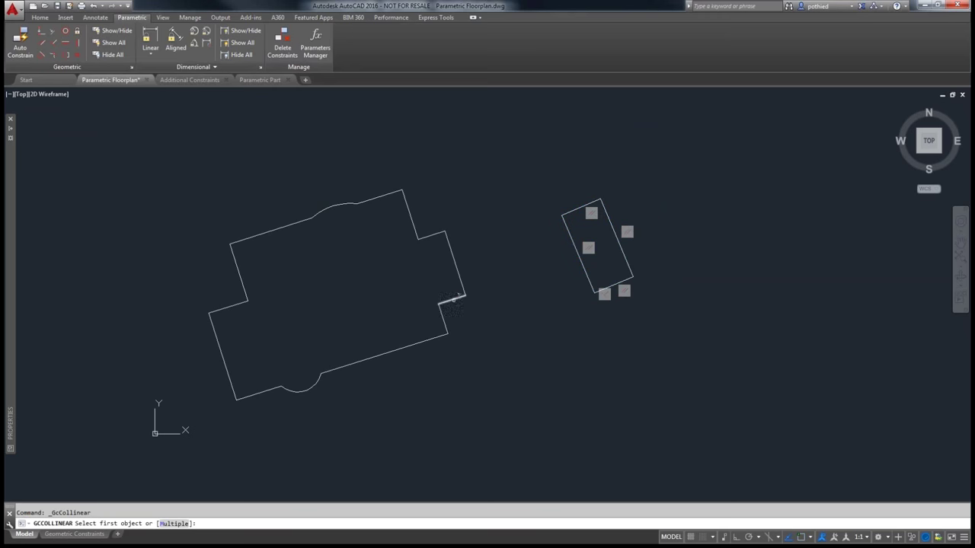
pyautogui.click(454, 300)
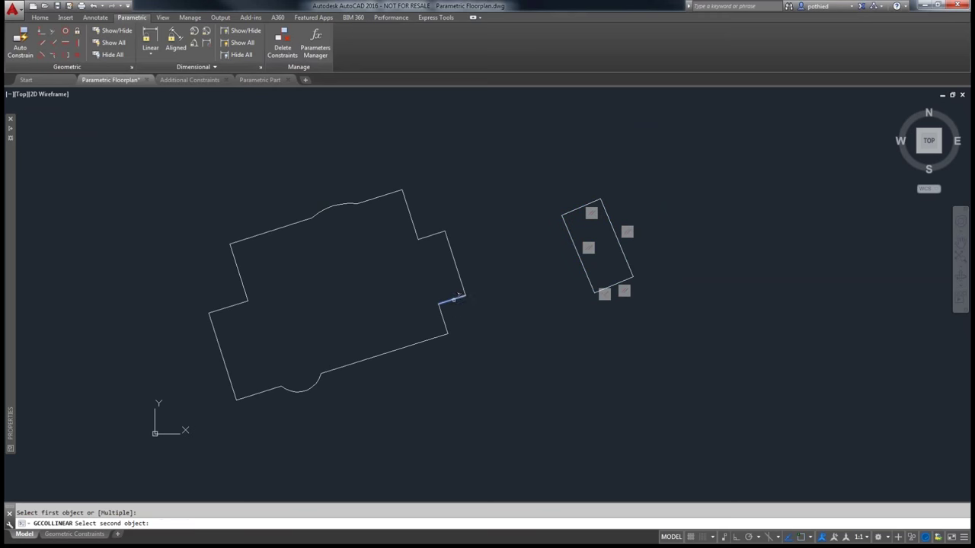
pyautogui.click(619, 280)
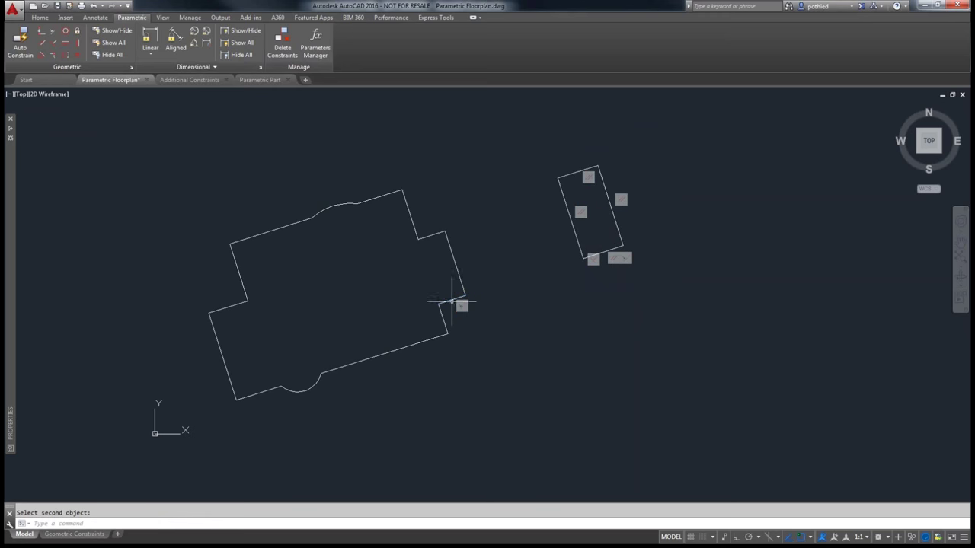
# - Test a grip stretch on the floorplan's short edge, then undo it
pyautogui.click(452, 301)
pyautogui.click(449, 297)
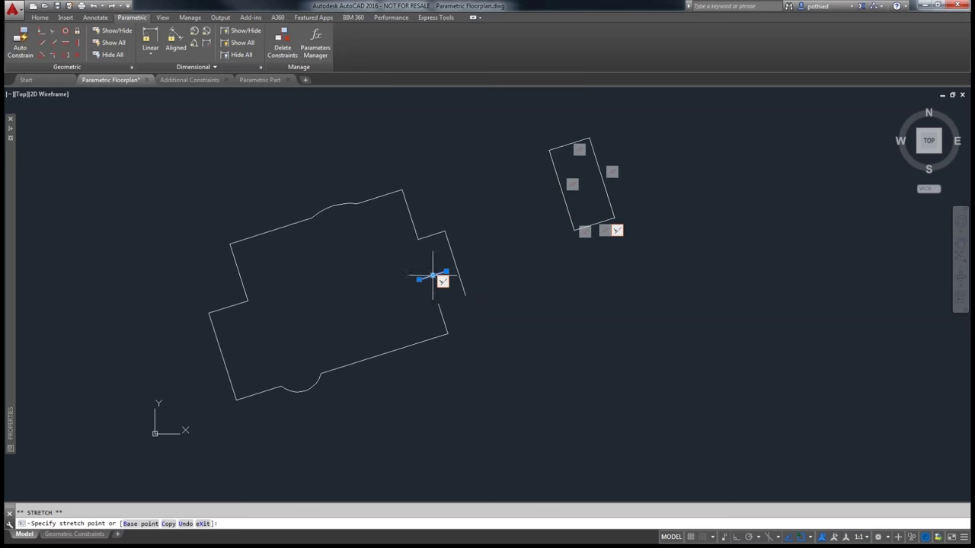
pyautogui.click(432, 275)
pyautogui.hotkey('ctrl', 'z')
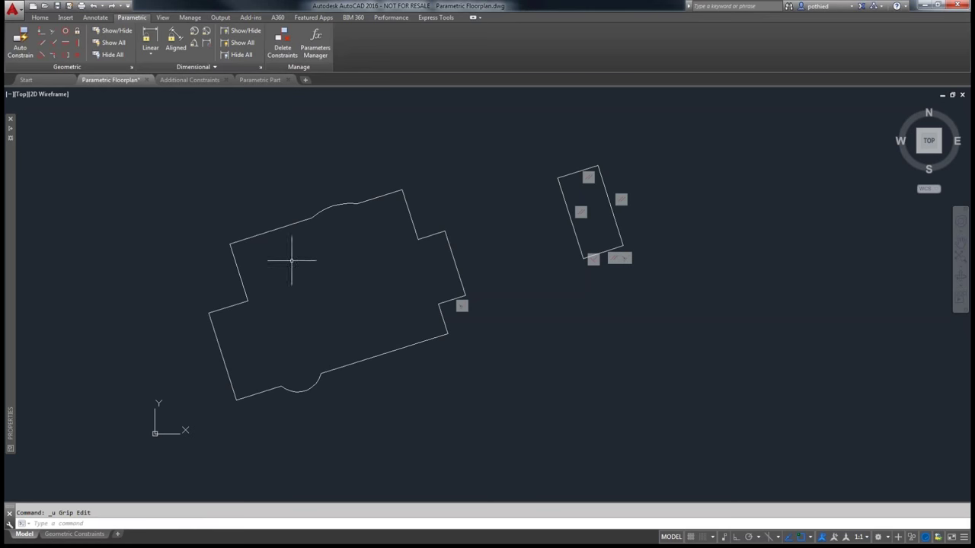
# - Move the floorplan's upper-left short edge with M as a test, then undo the move
pyautogui.click(240, 272)
pyautogui.write('m')
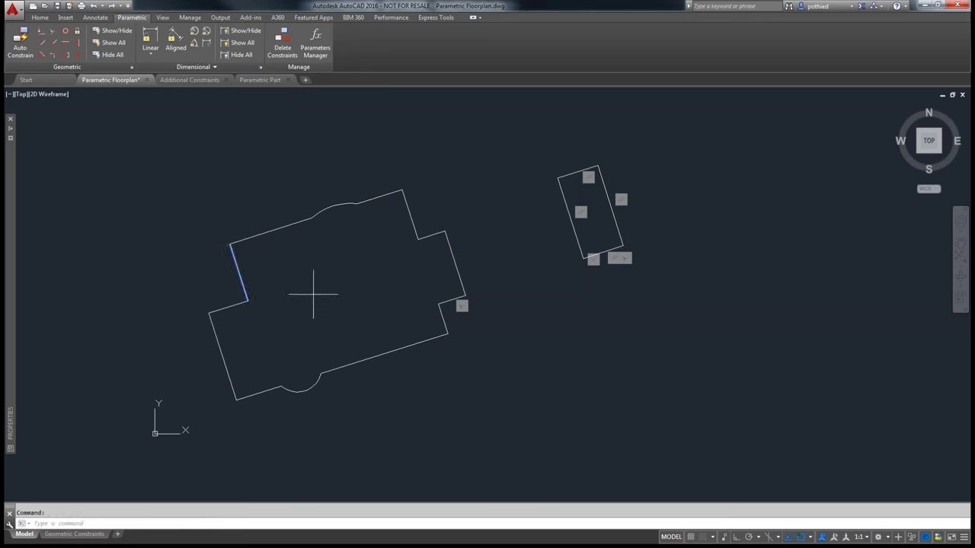
pyautogui.press('Return')
pyautogui.click(313, 293)
pyautogui.click(362, 353)
pyautogui.hotkey('ctrl', 'z')
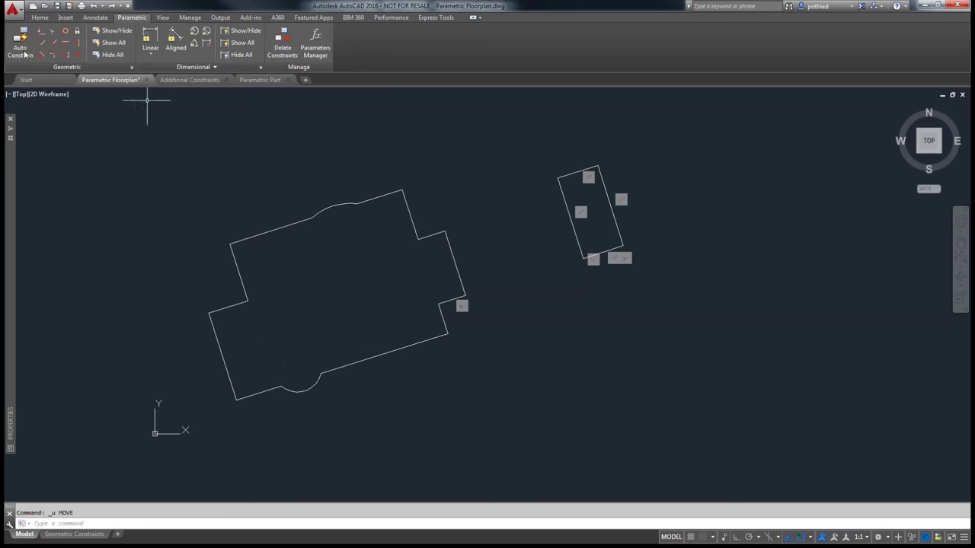
# - Open AutoConstrain settings and turn off Collinear, Parallel and Perpendicular constraint types
pyautogui.click(22, 38)
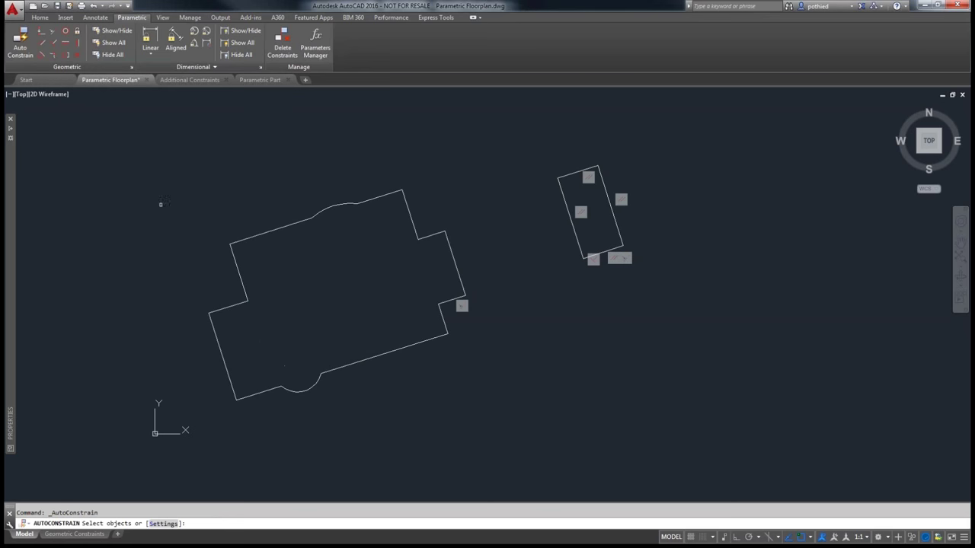
pyautogui.write('s')
pyautogui.press('Return')
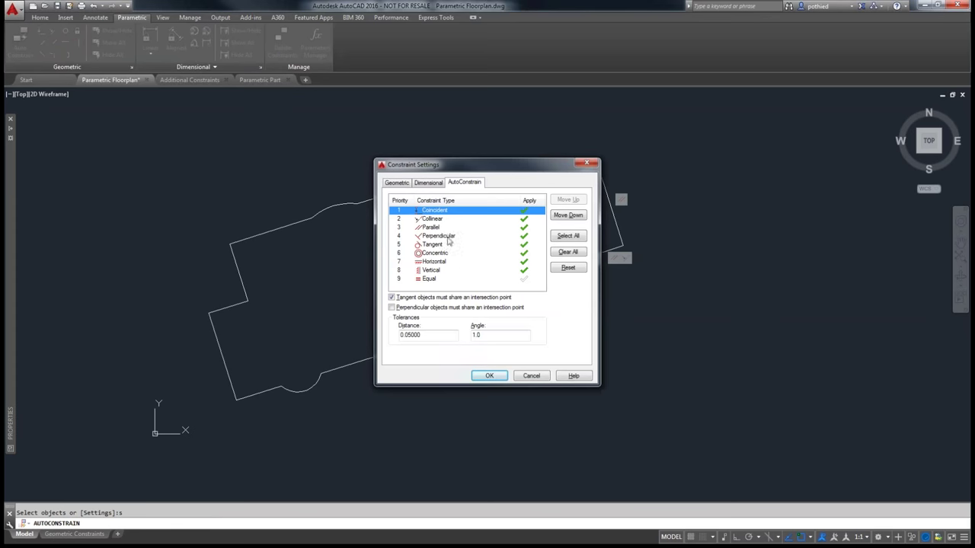
pyautogui.click(523, 219)
pyautogui.click(523, 227)
pyautogui.click(525, 236)
pyautogui.click(524, 254)
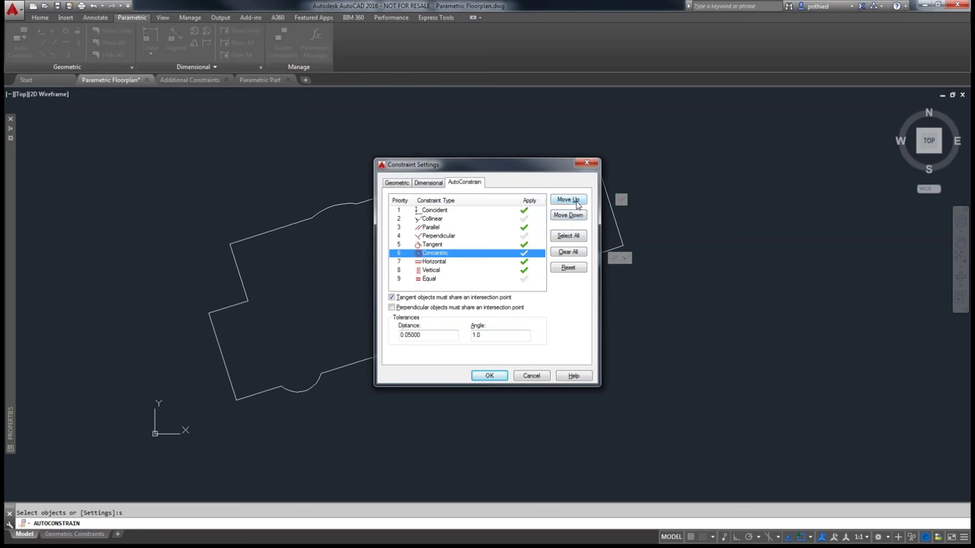
# - Raise Concentric to priority 3, then reset the list to defaults and accept
pyautogui.click(576, 201)
pyautogui.click(575, 201)
pyautogui.click(577, 201)
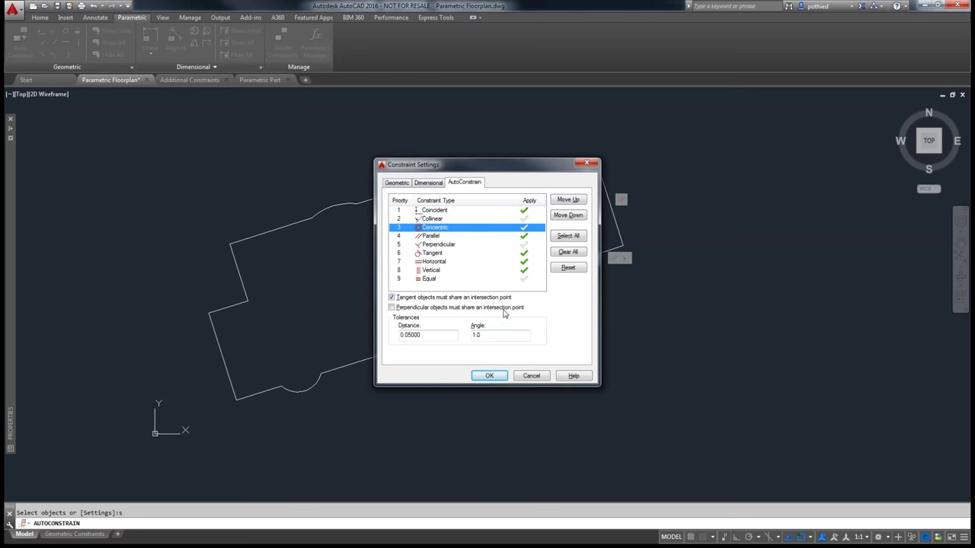
pyautogui.click(571, 269)
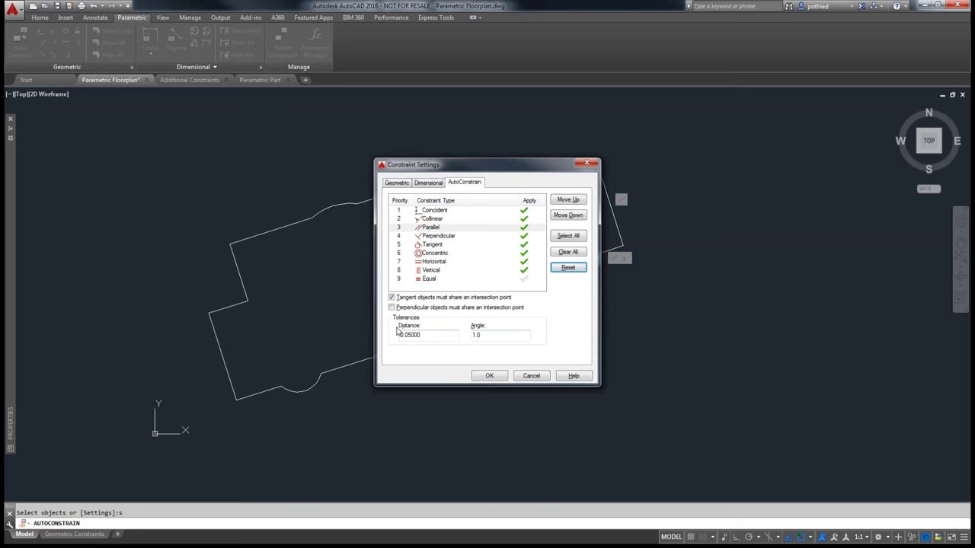
pyautogui.click(490, 377)
# - Crossing-select the whole floorplan outline to auto-apply 25 constraints to its 14 objects
pyautogui.click(499, 418)
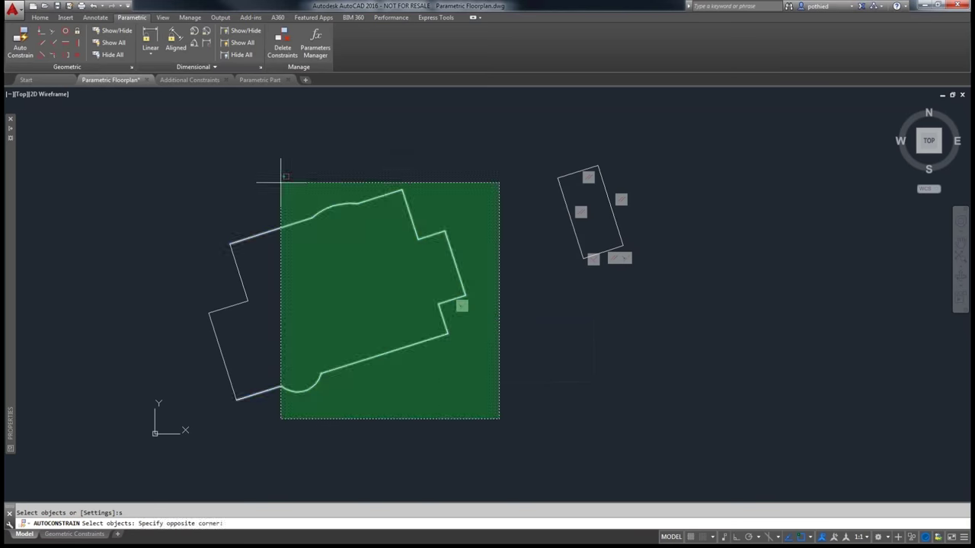
pyautogui.click(173, 176)
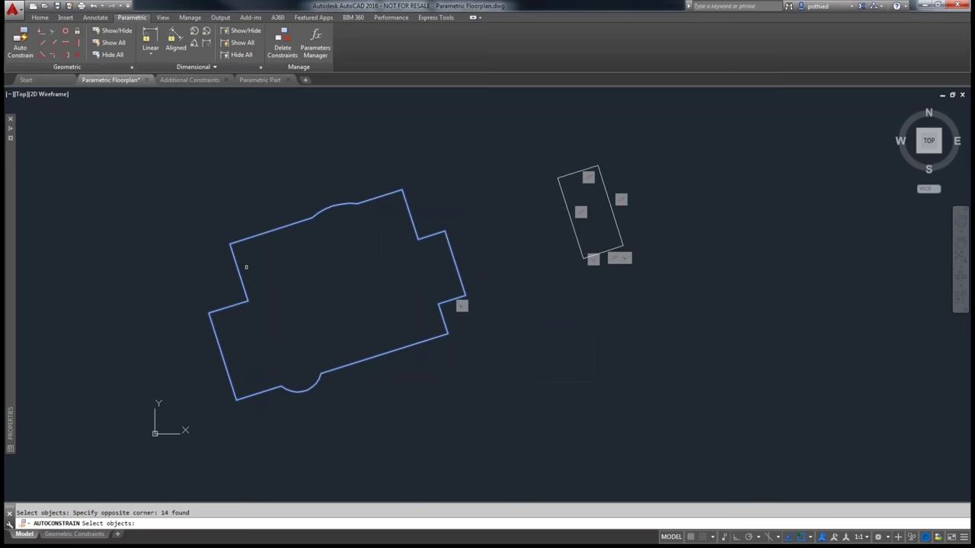
pyautogui.press('Return')
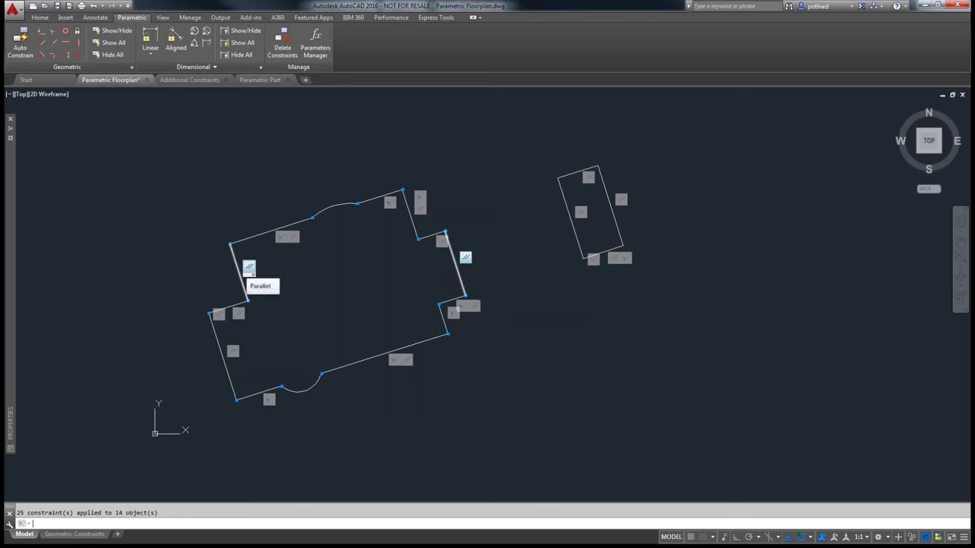
pyautogui.moveTo(474, 306)
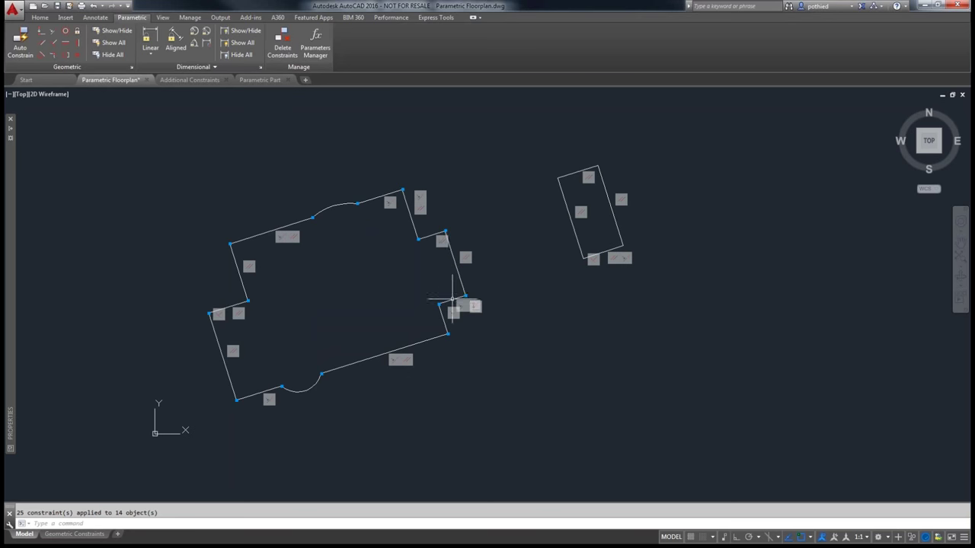
# - Grip-stretch the short right-side segment outward so the outline and rectangle follow
pyautogui.click(455, 301)
pyautogui.scroll(2, 452, 299)
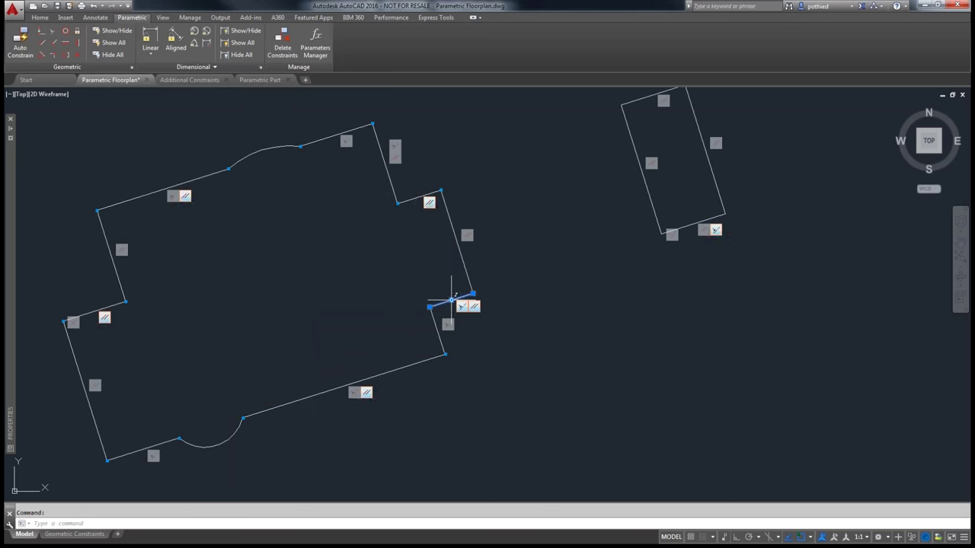
pyautogui.click(451, 300)
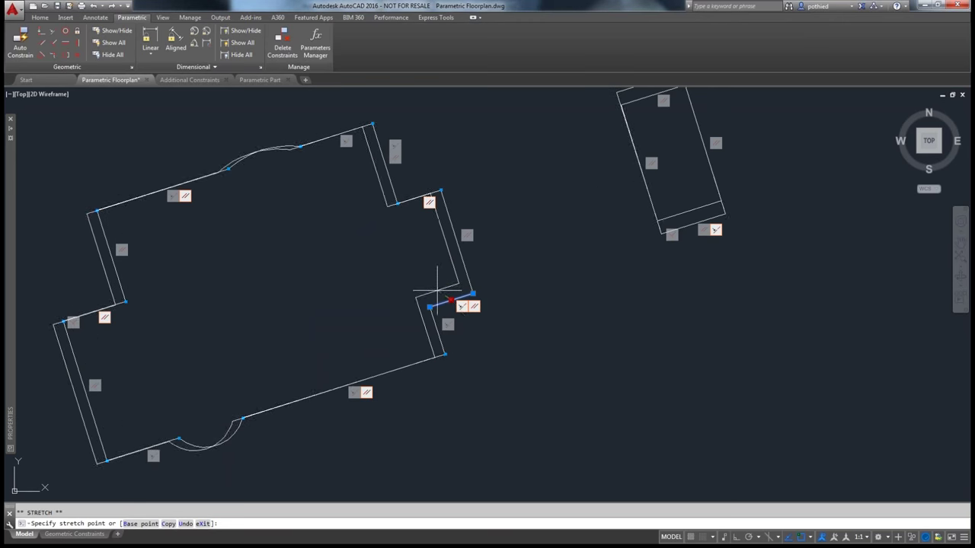
pyautogui.click(447, 290)
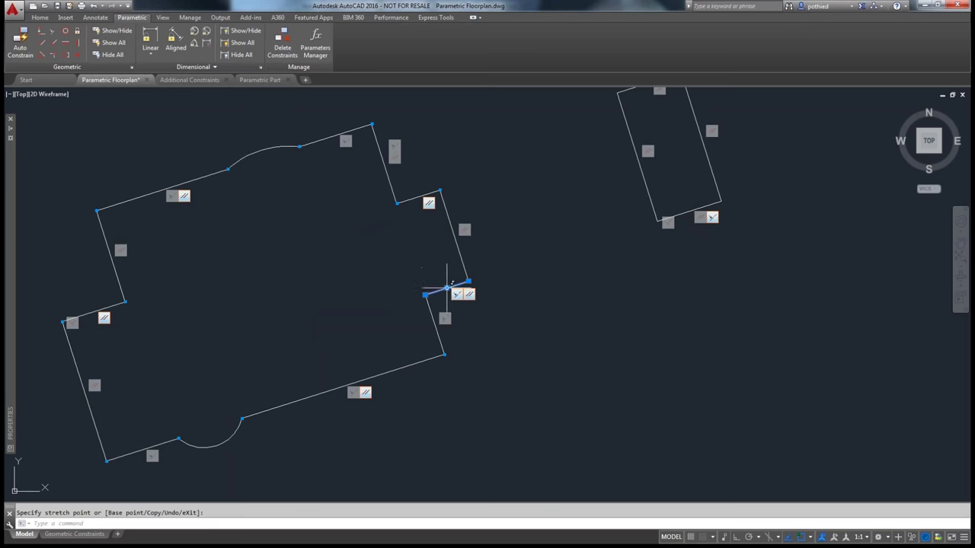
pyautogui.click(455, 314)
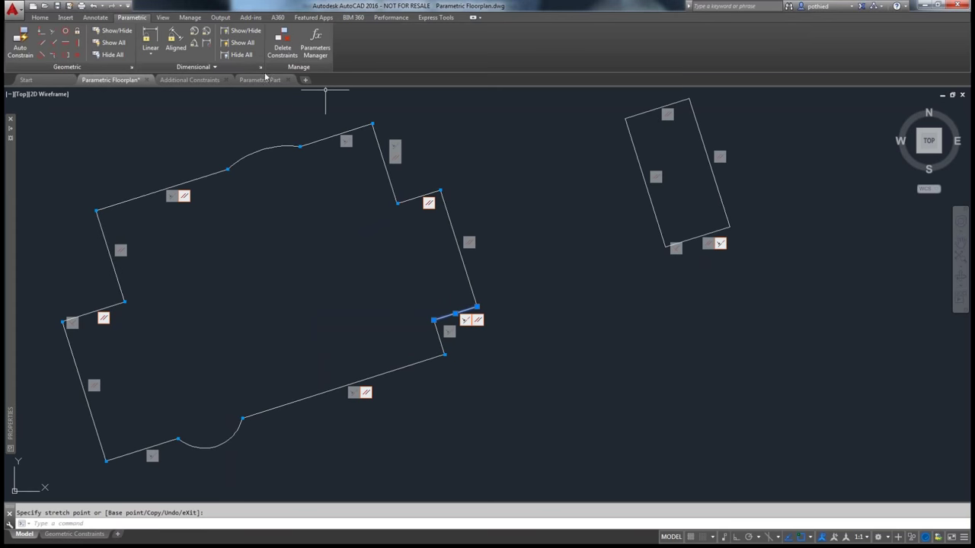
pyautogui.click(77, 55)
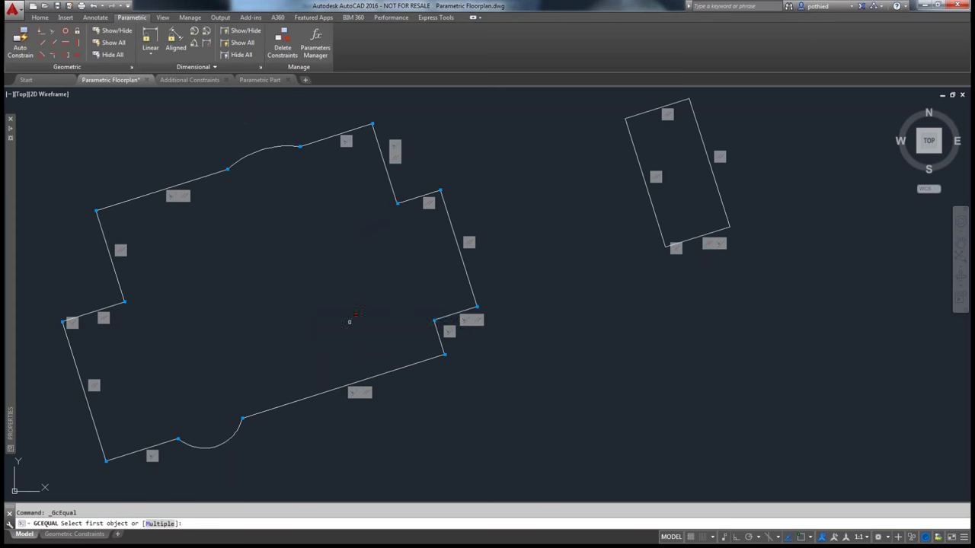
# - Make the two right-side notch segments equal in length
pyautogui.click(440, 335)
pyautogui.click(386, 167)
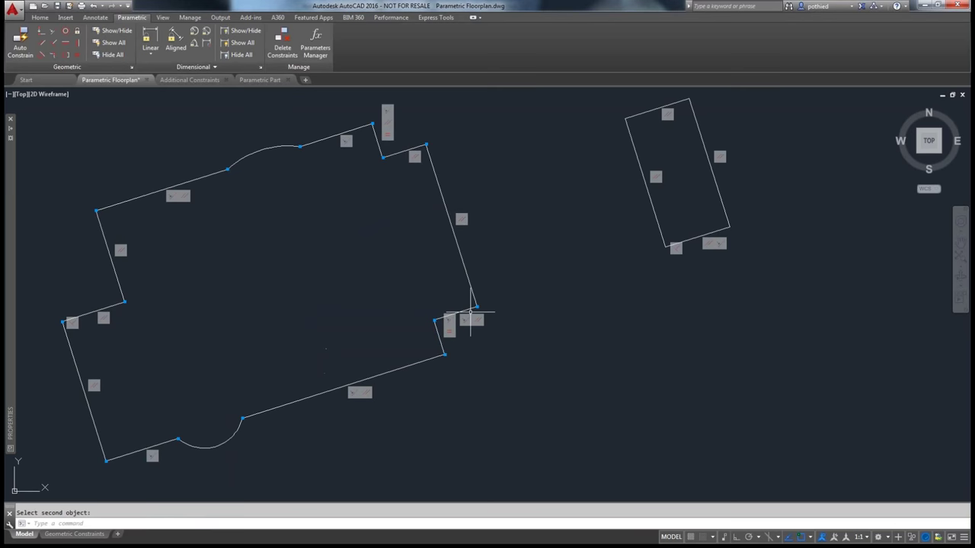
pyautogui.click(454, 313)
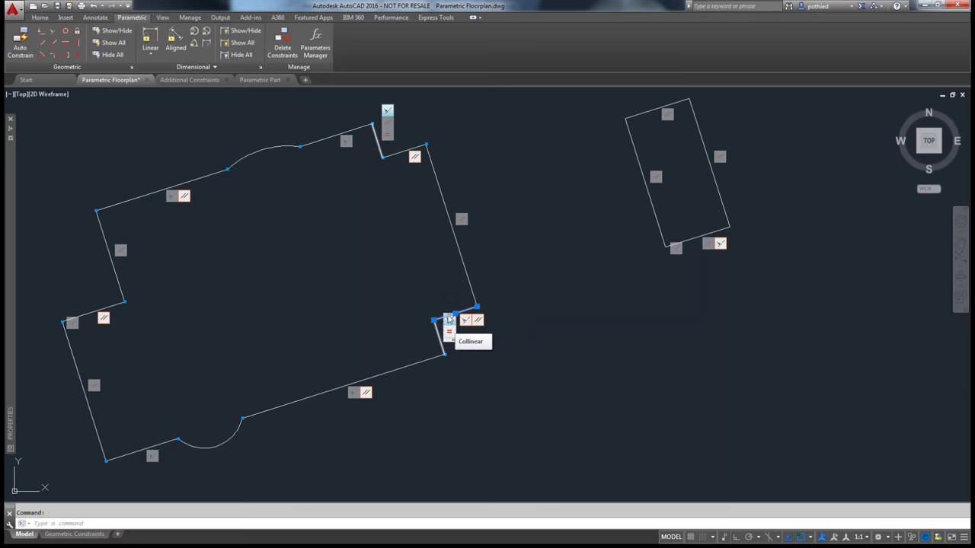
pyautogui.moveTo(449, 320); pyautogui.dragTo(420, 306)
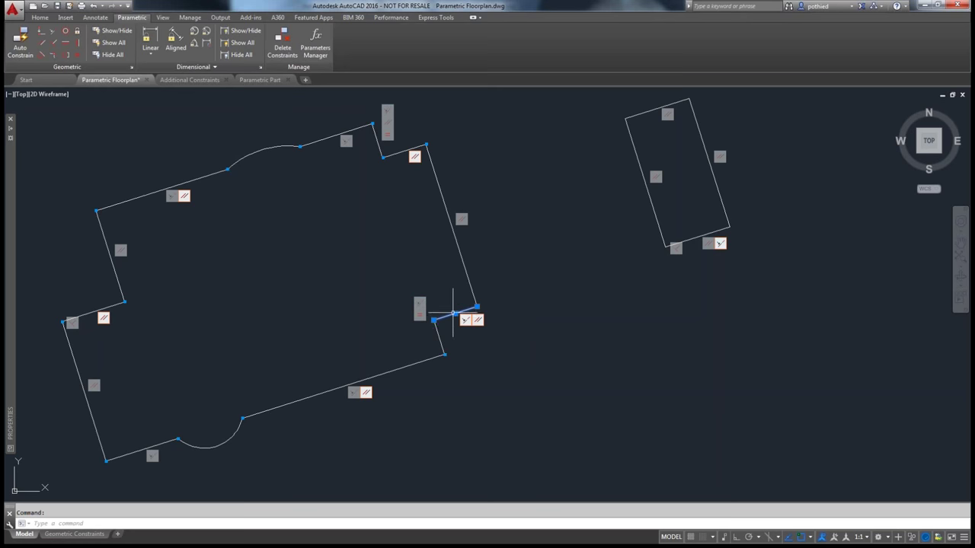
# - Stretch the lower notch segment's midpoint upward to reshape the outline
pyautogui.click(454, 313)
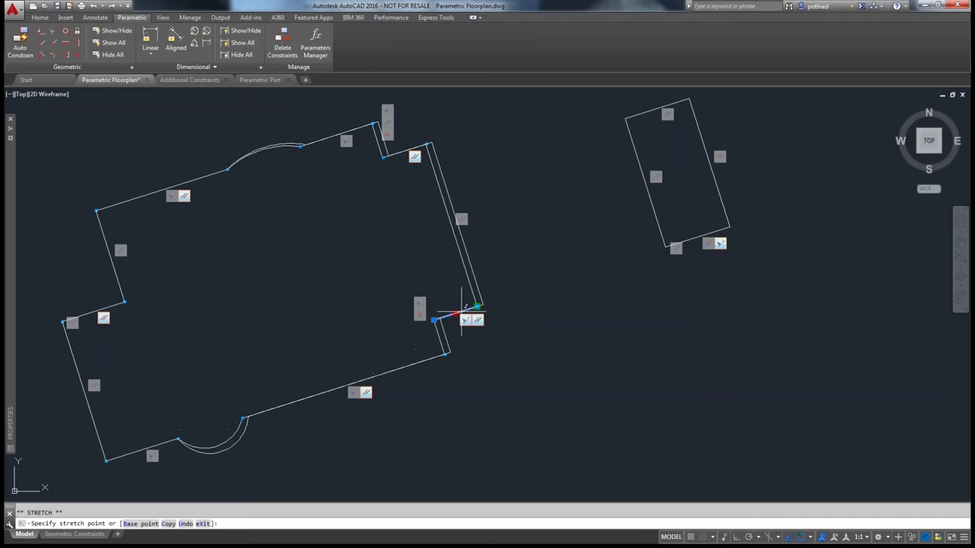
pyautogui.press('Escape')
pyautogui.press('Escape')
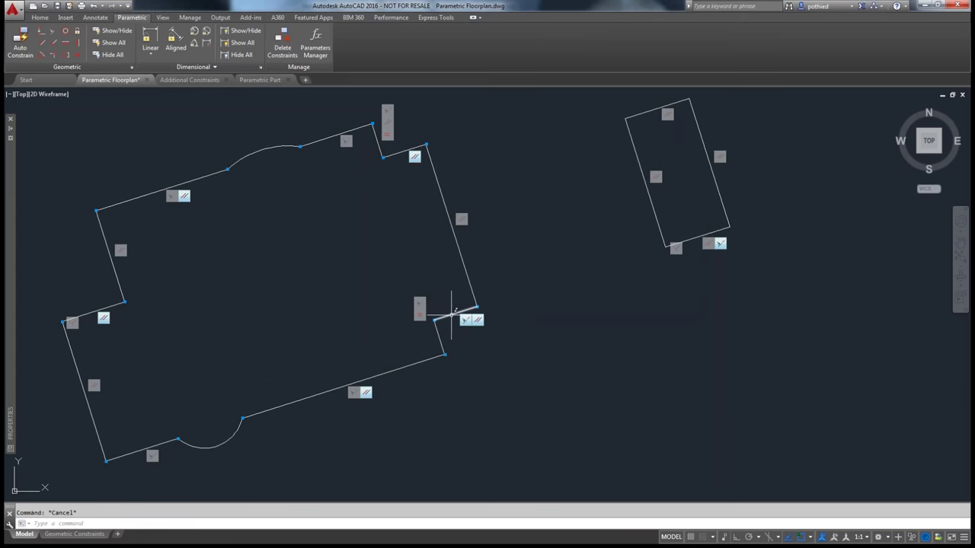
pyautogui.click(452, 312)
pyautogui.click(455, 312)
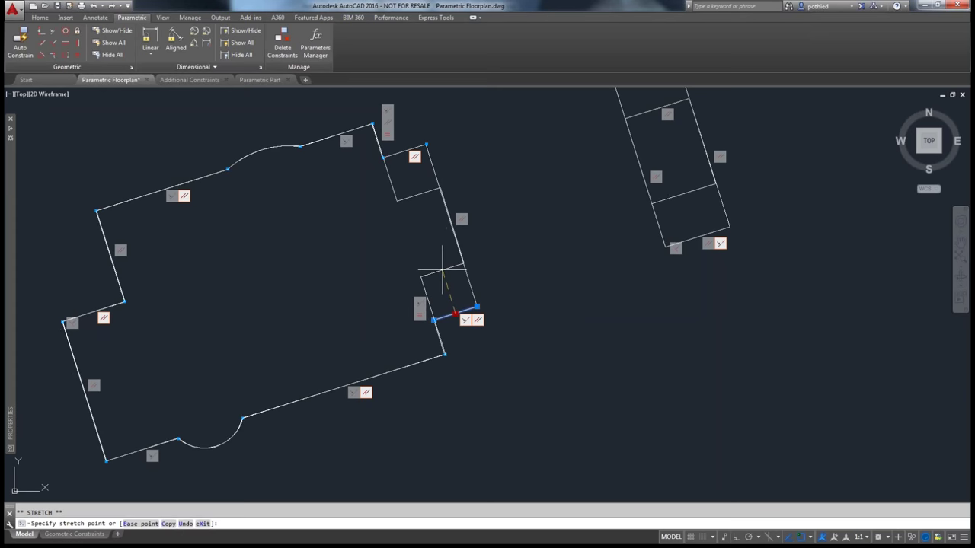
pyautogui.click(442, 269)
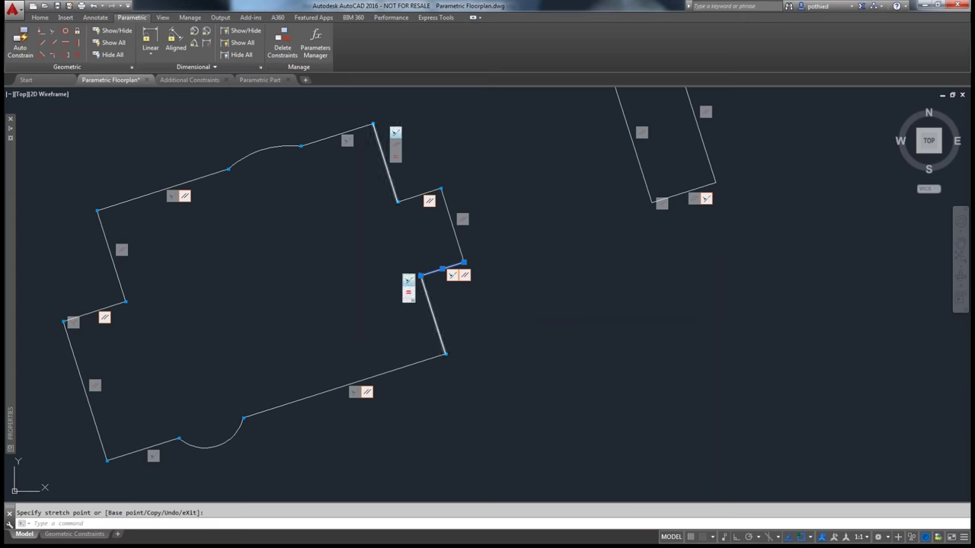
pyautogui.scroll(-2, 545, 335)
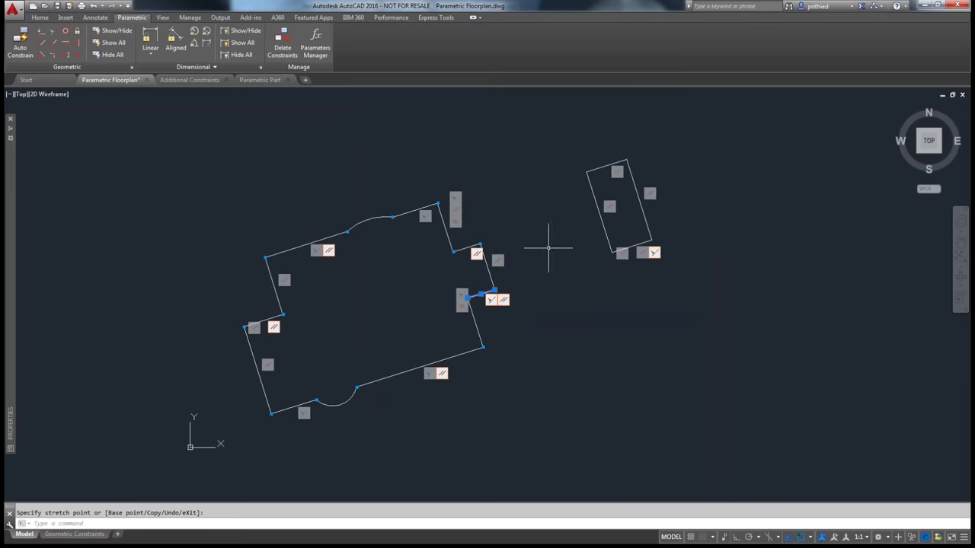
# - Fix the floor plan's bottom-left corner, then test a stretch on the bottom-left wall
pyautogui.click(65, 44)
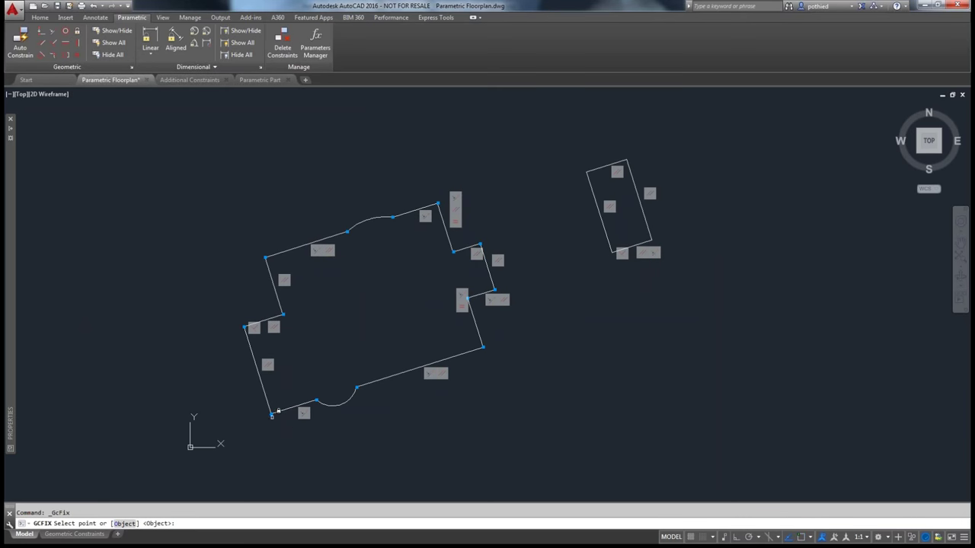
pyautogui.click(272, 415)
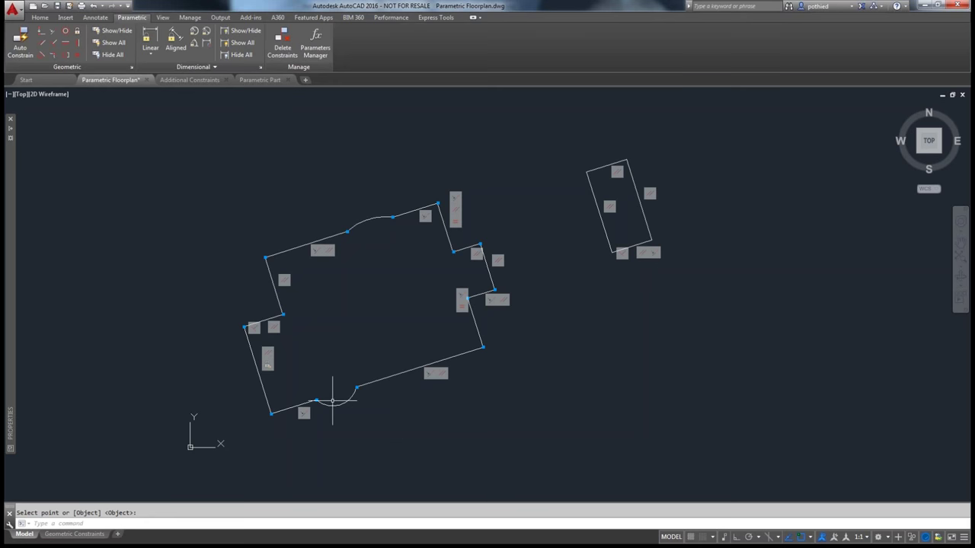
pyautogui.click(293, 408)
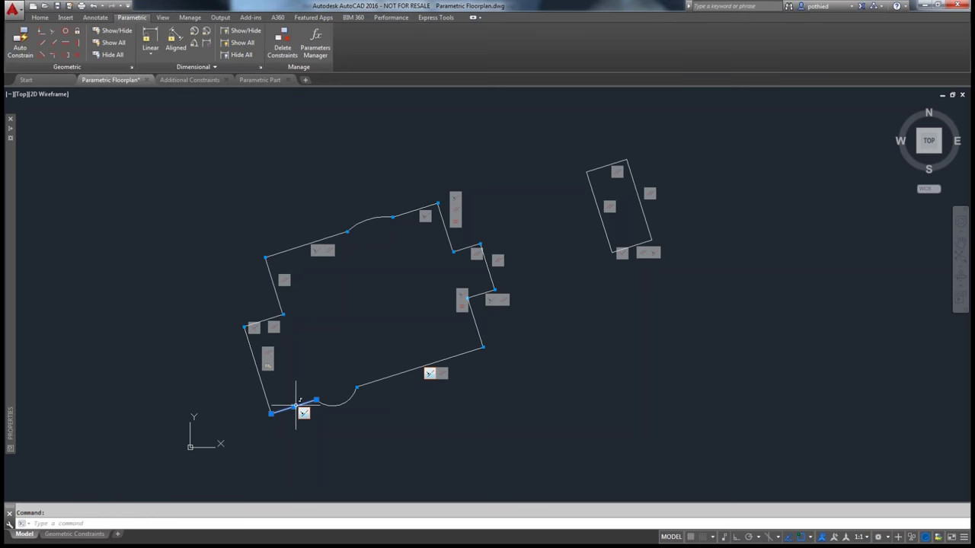
pyautogui.click(294, 408)
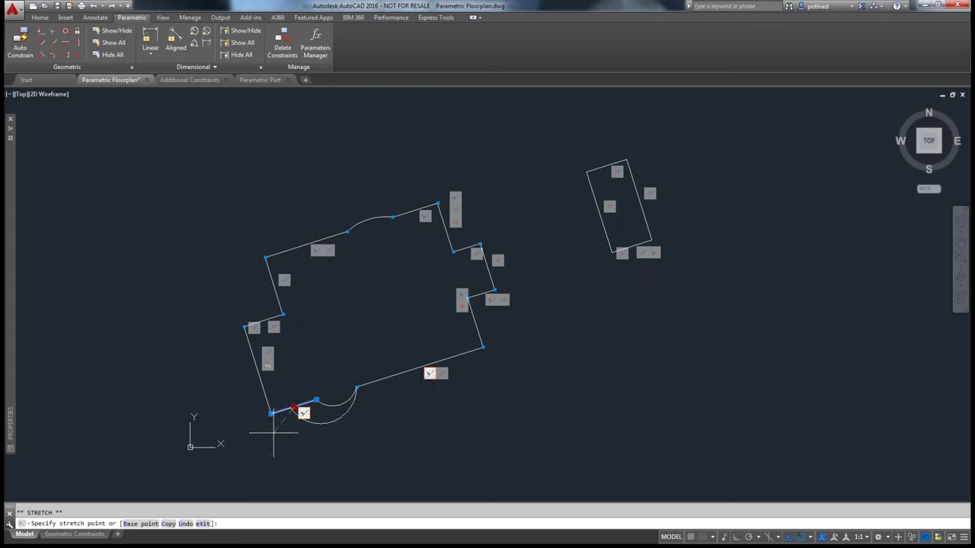
pyautogui.press('Escape')
pyautogui.press('Escape')
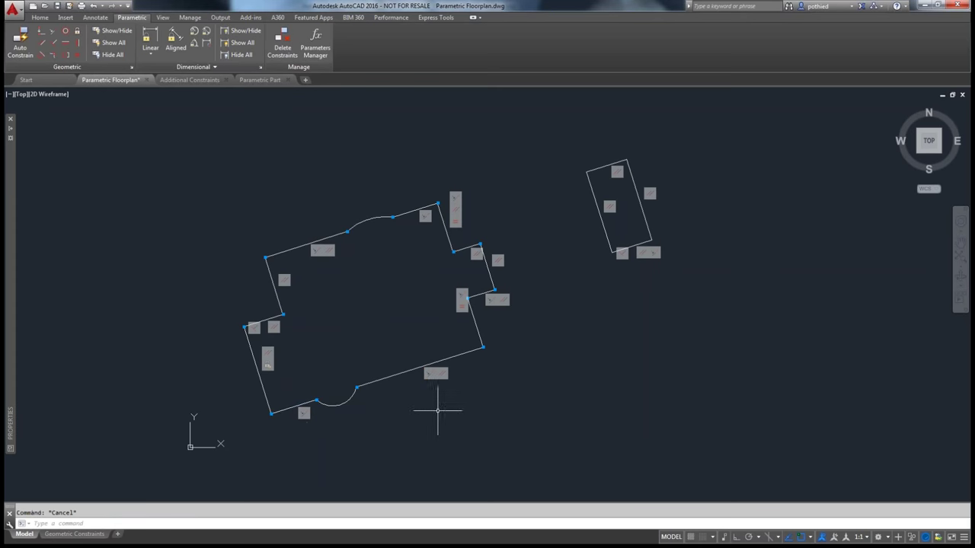
# - Make the bottom-left wall horizontal
pyautogui.click(66, 44)
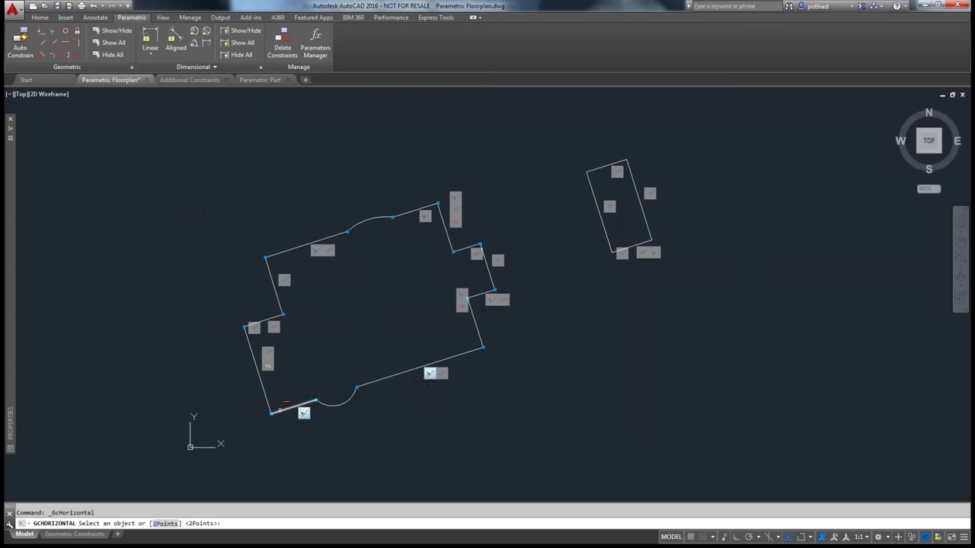
pyautogui.click(302, 406)
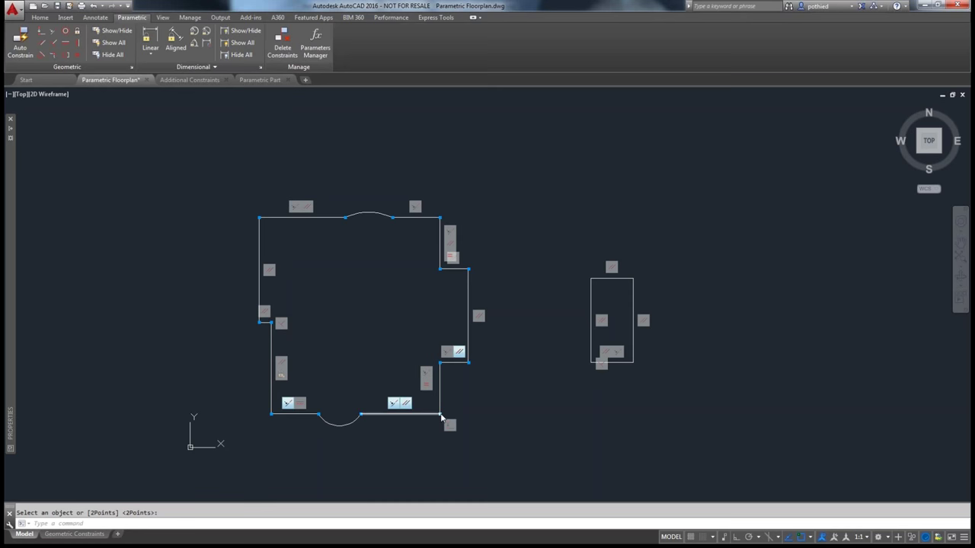
pyautogui.press('Escape')
# - Test a grip stretch on the lower right vertical wall, cancel, and select the top wall
pyautogui.click(440, 413)
pyautogui.click(439, 413)
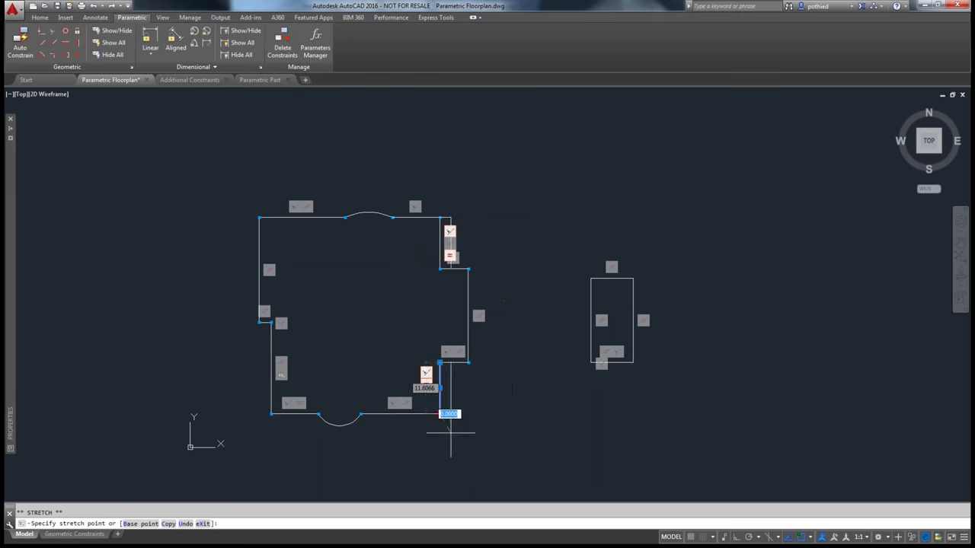
pyautogui.press('Escape')
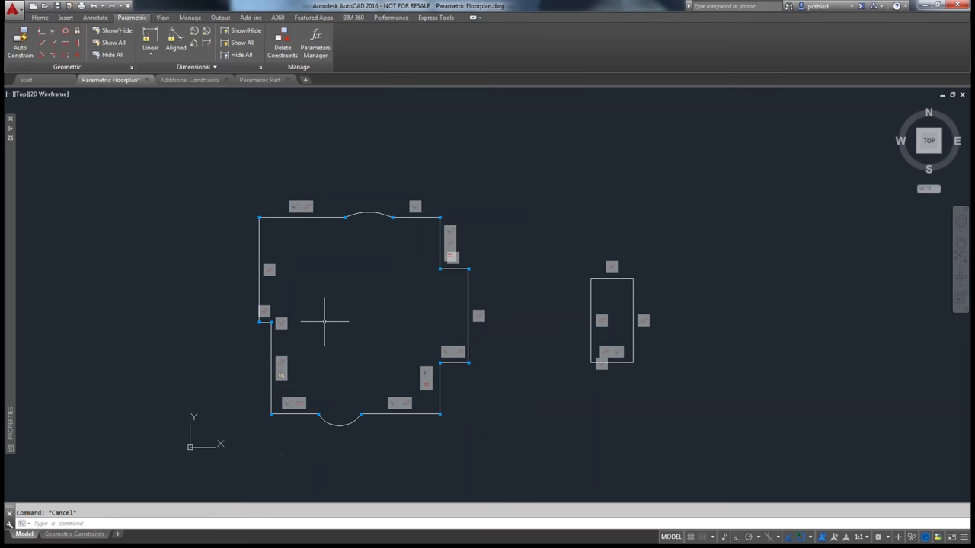
pyautogui.click(332, 217)
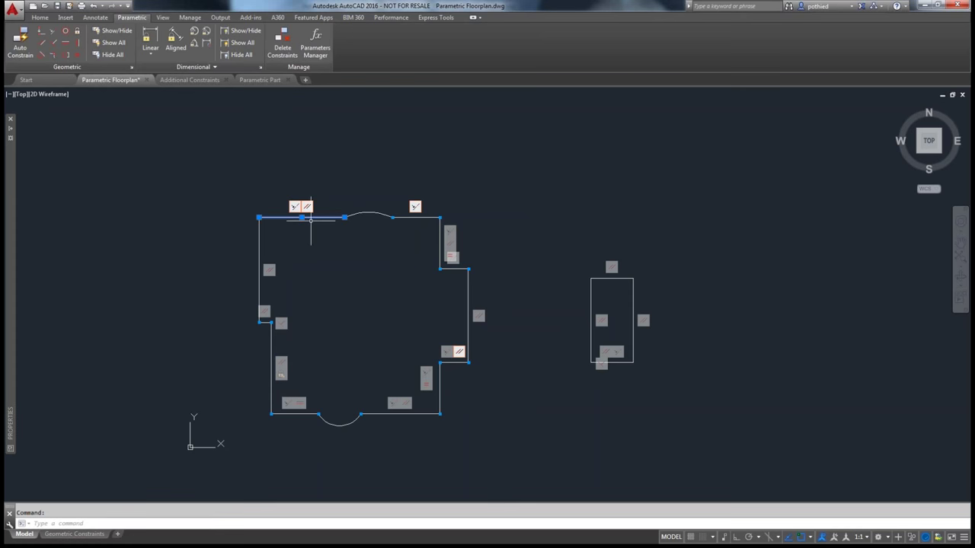
# - Stretch the top wall's midpoint downward to shorten the outline
pyautogui.click(302, 217)
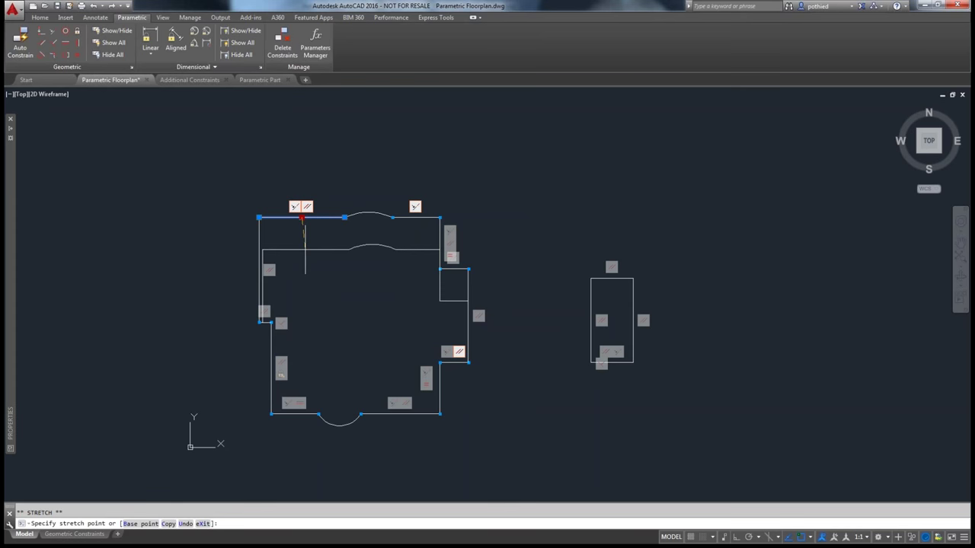
pyautogui.press('Escape')
pyautogui.press('Escape')
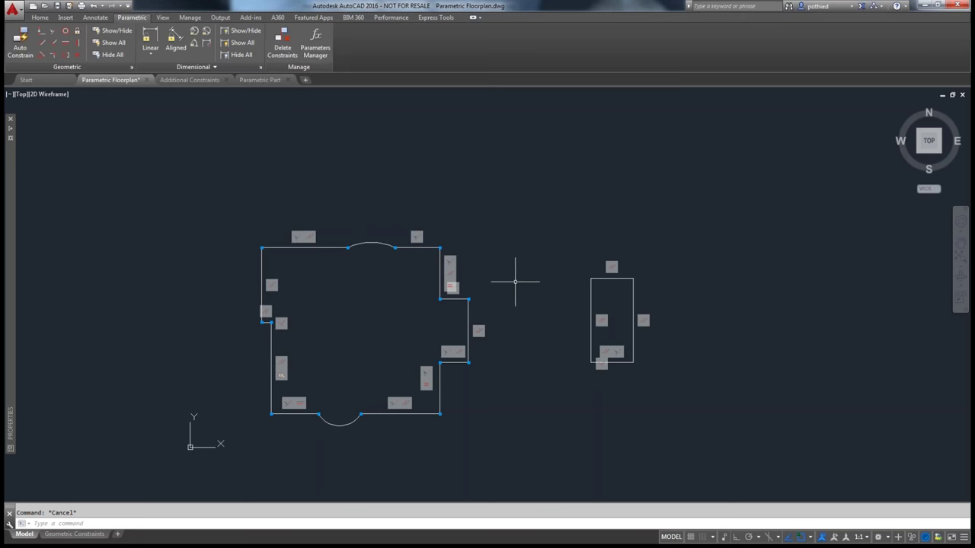
pyautogui.scroll(-2, 457, 183)
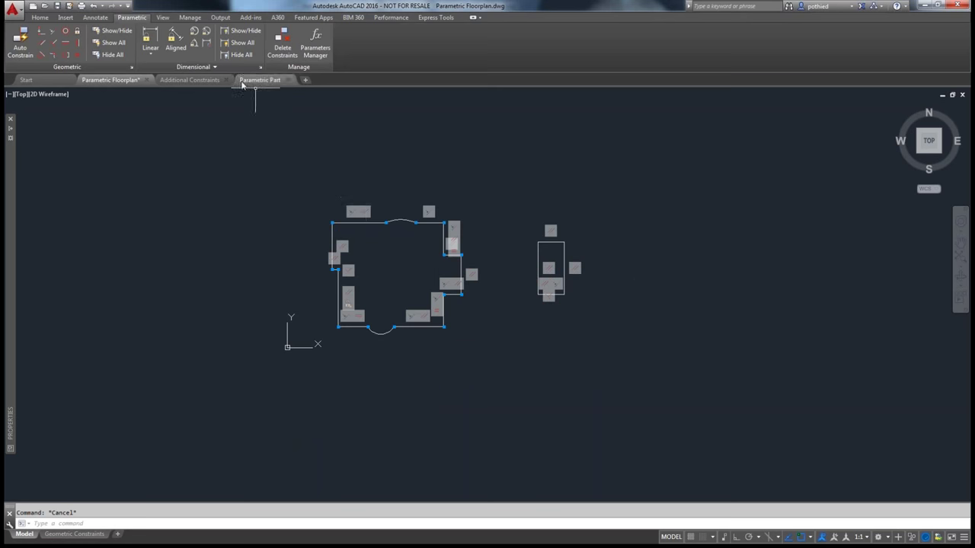
pyautogui.scroll(3, 365, 194)
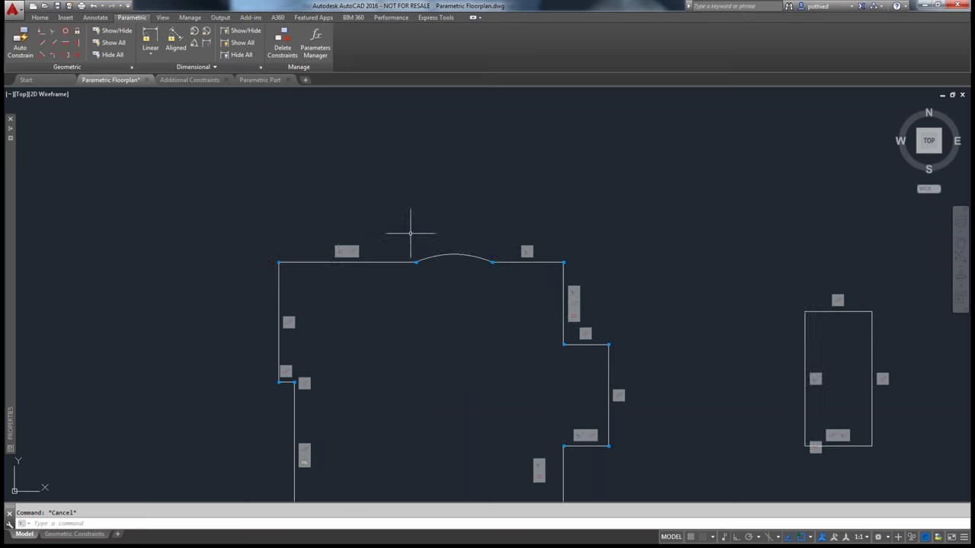
pyautogui.scroll(-2, 374, 163)
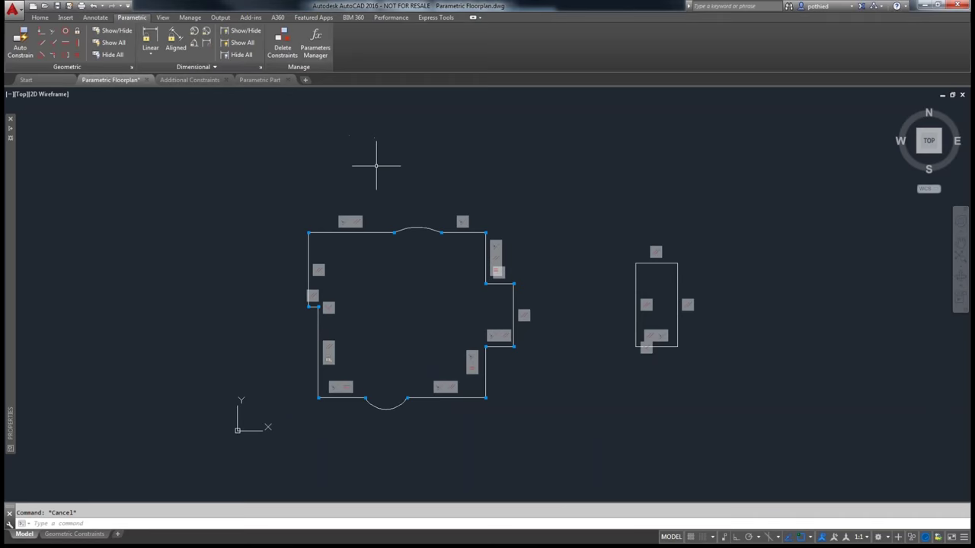
pyautogui.scroll(2, 386, 255)
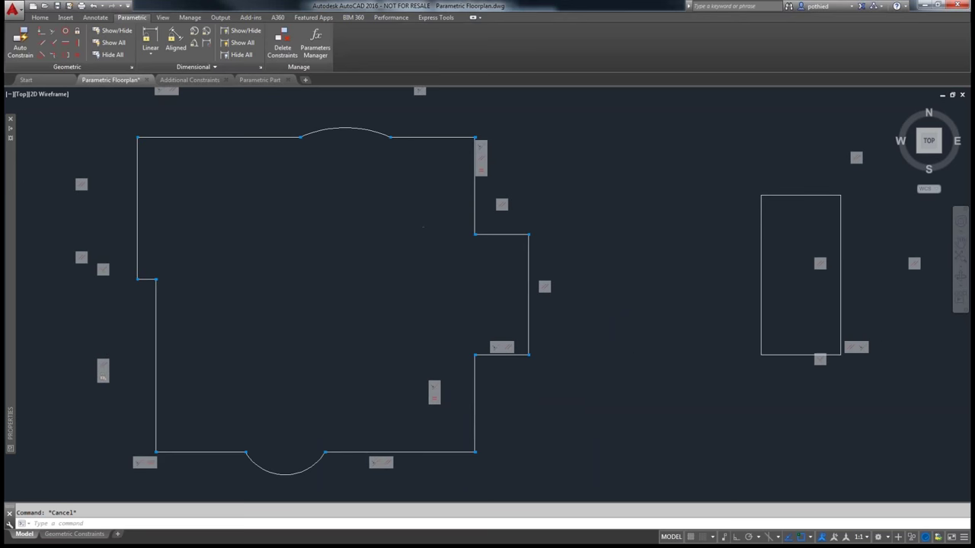
pyautogui.scroll(-2, 383, 256)
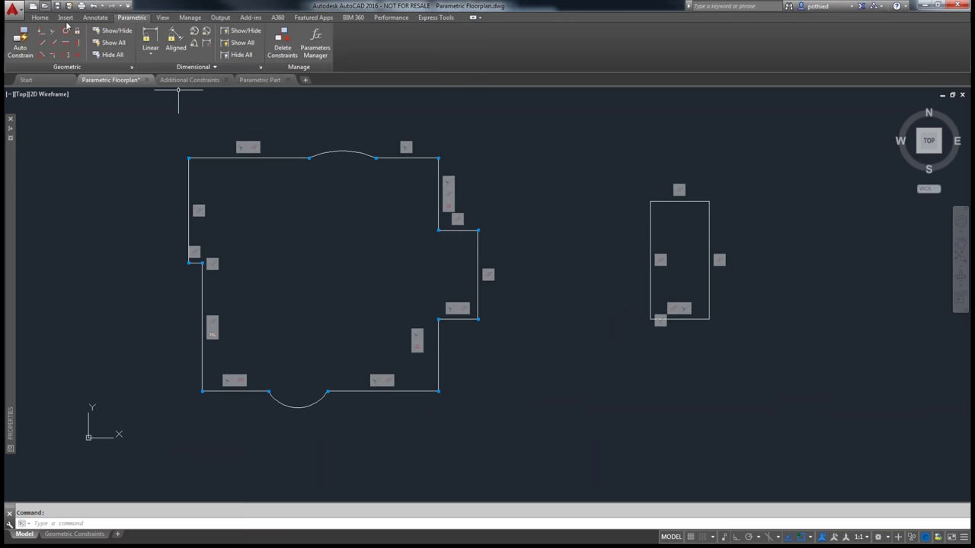
# - Hide all constraint bars, show just the top wall's, then show all constraints
pyautogui.click(113, 55)
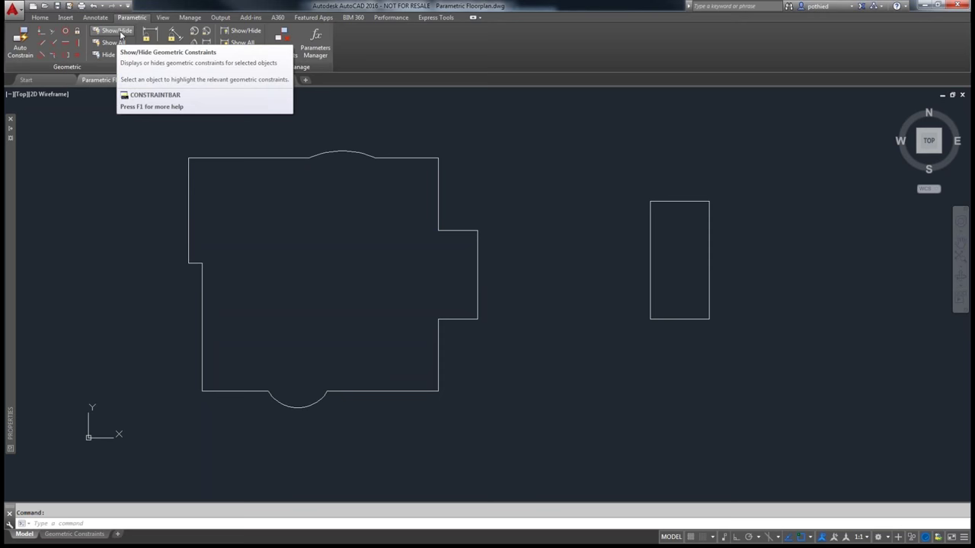
pyautogui.click(121, 34)
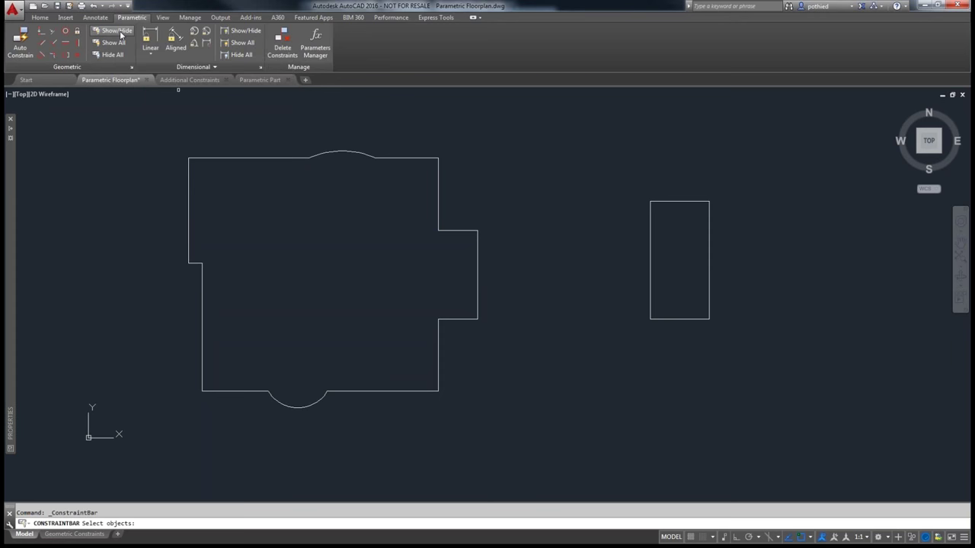
pyautogui.click(220, 158)
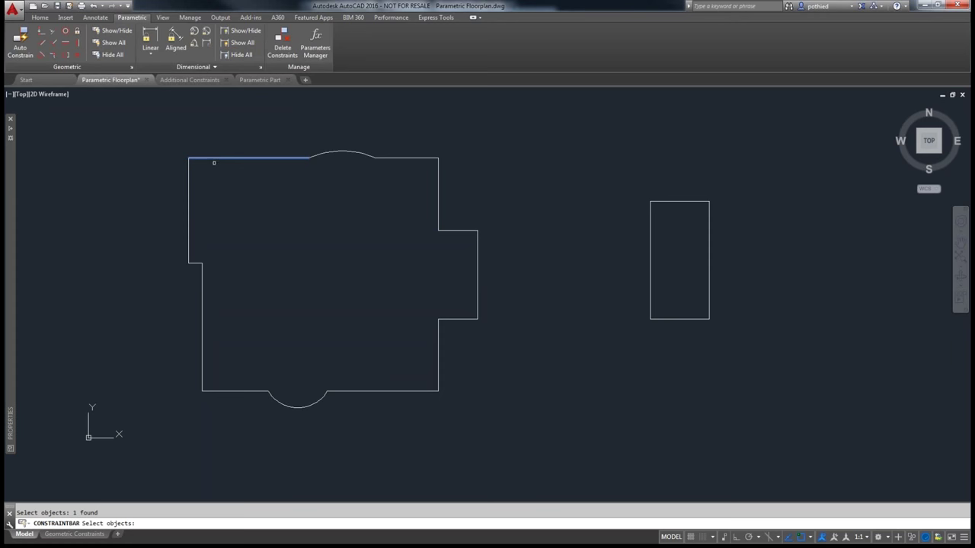
pyautogui.press('Return')
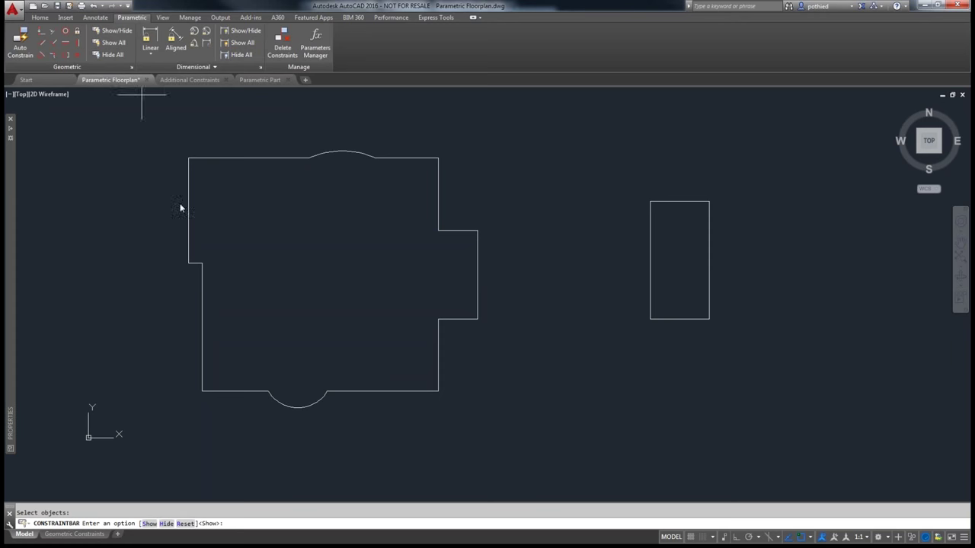
pyautogui.write('s')
pyautogui.press('Return')
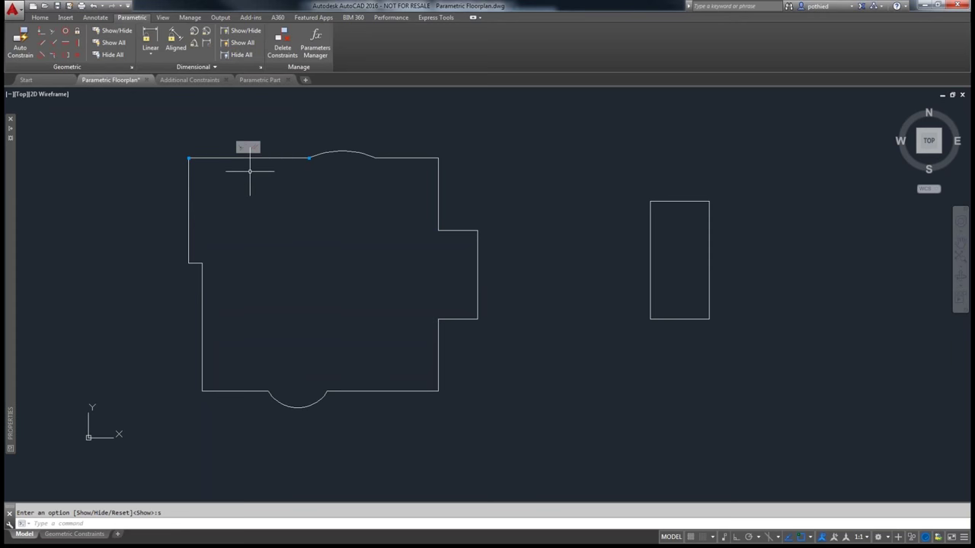
pyautogui.press('Escape')
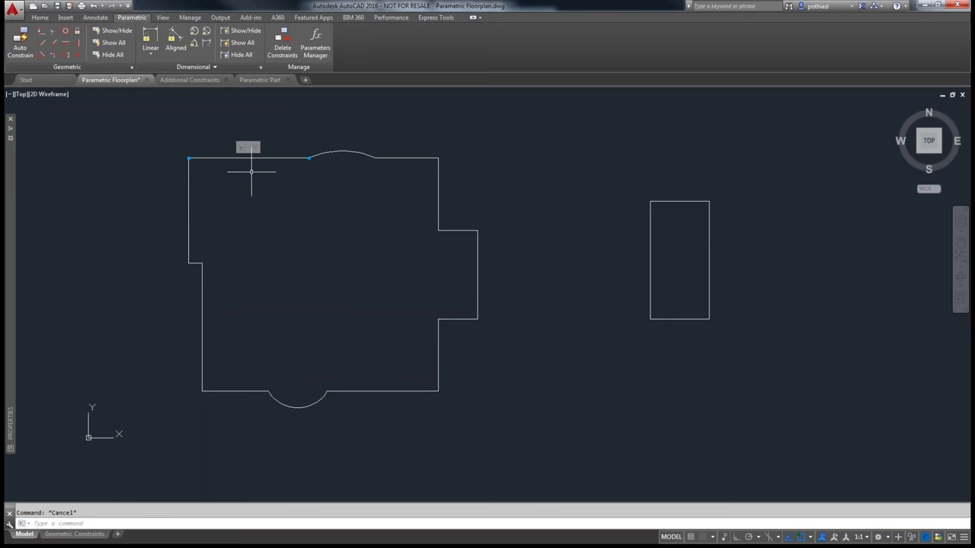
pyautogui.click(112, 42)
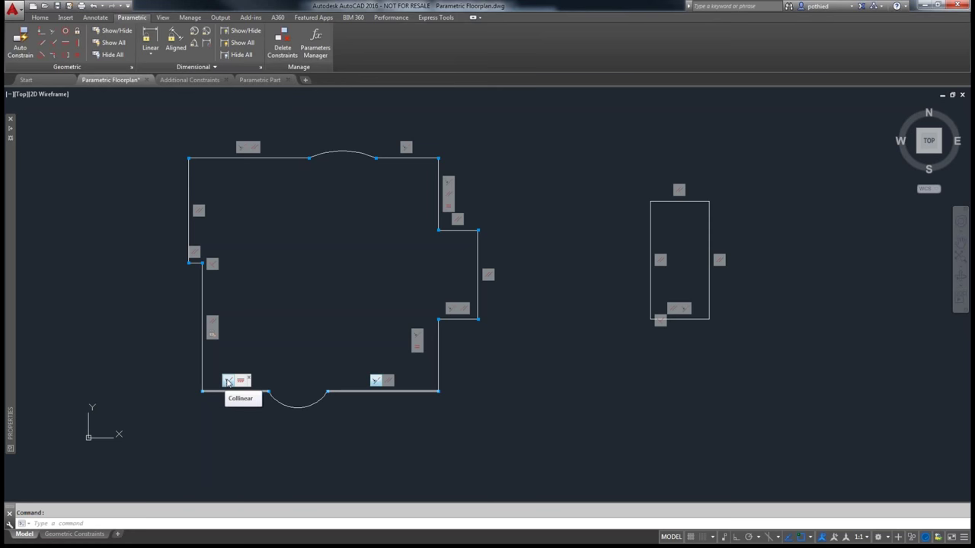
pyautogui.rightClick(228, 382)
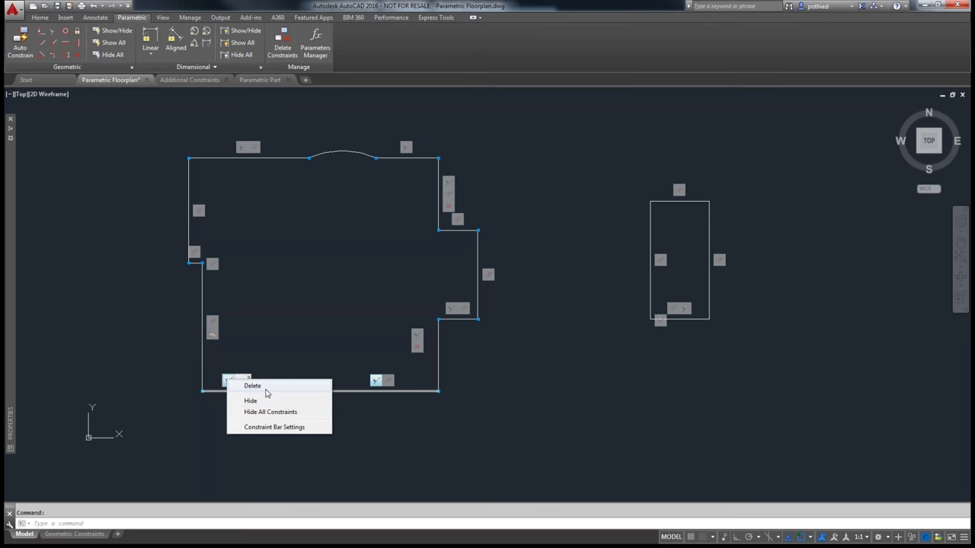
pyautogui.click(252, 386)
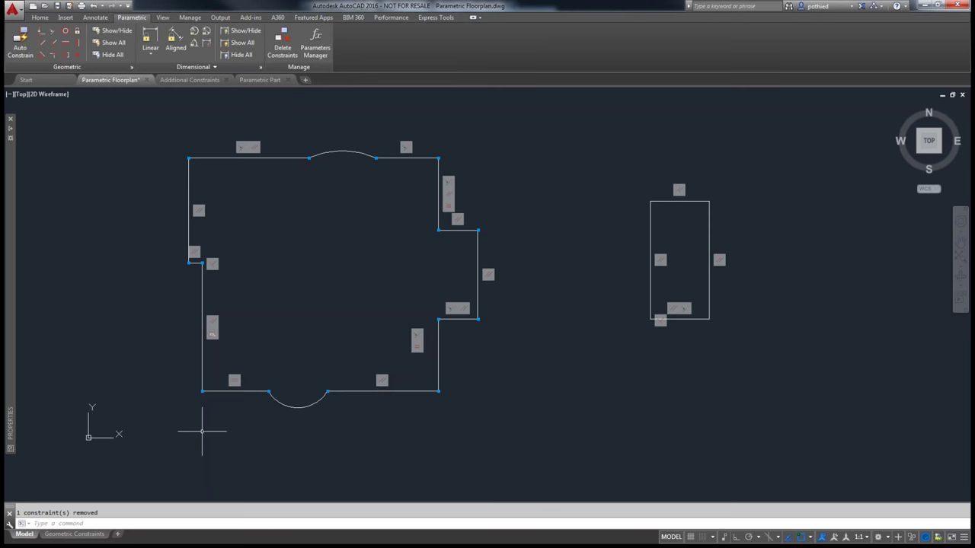
pyautogui.hotkey('ctrl', 'z')
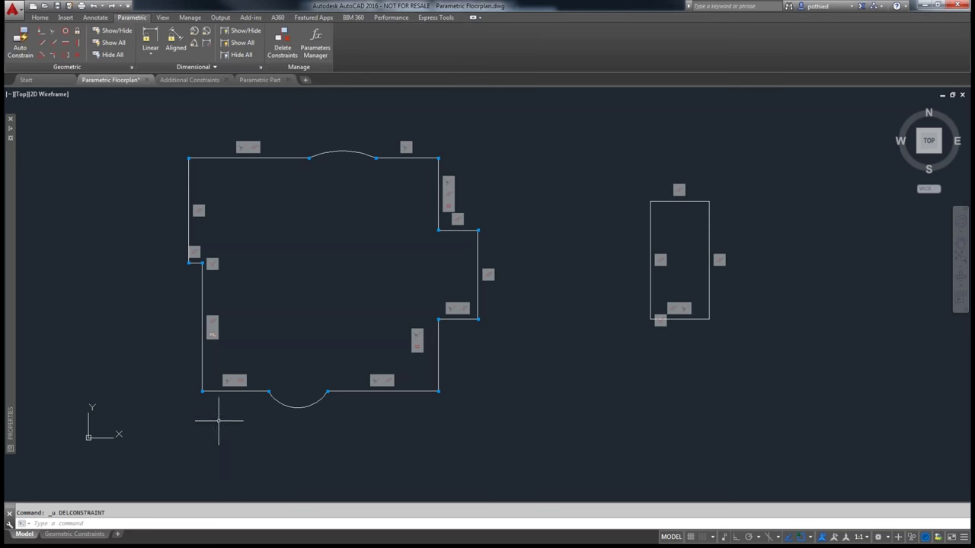
# - In the Additional Constraints drawing, make the small circle concentric with the arc
pyautogui.click(185, 83)
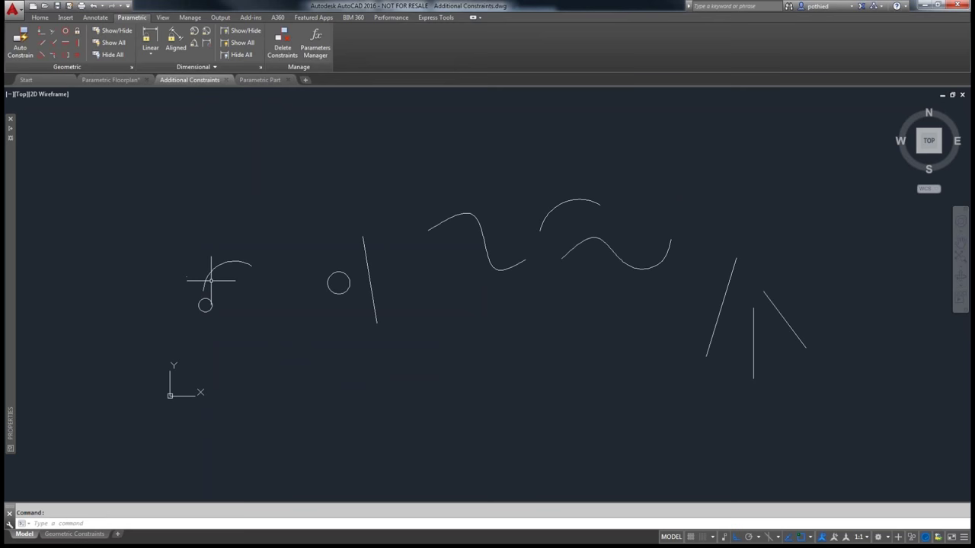
pyautogui.click(65, 32)
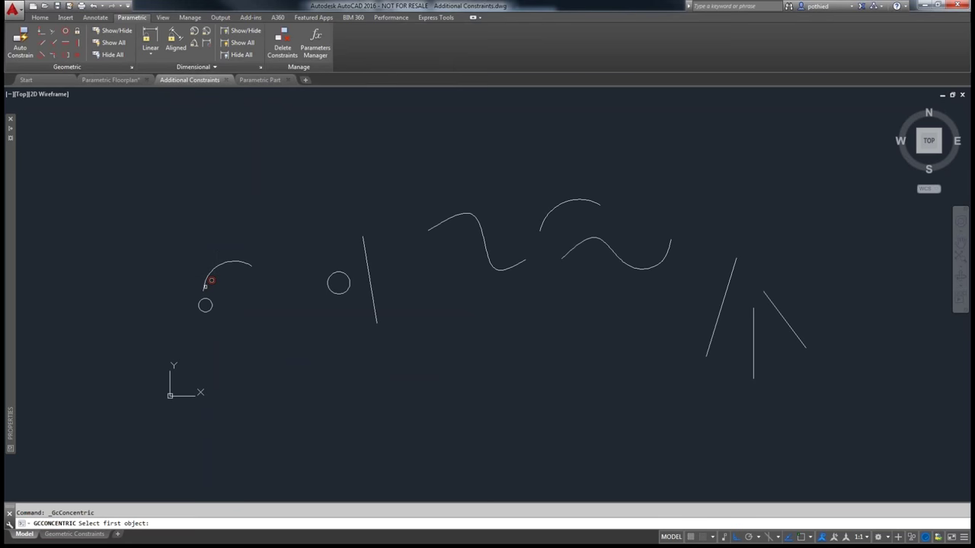
pyautogui.click(208, 290)
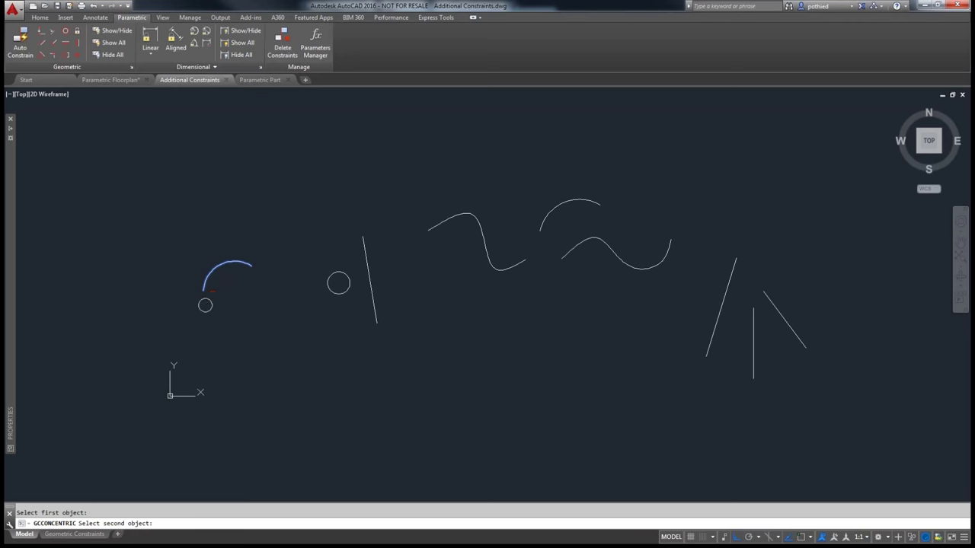
pyautogui.click(205, 303)
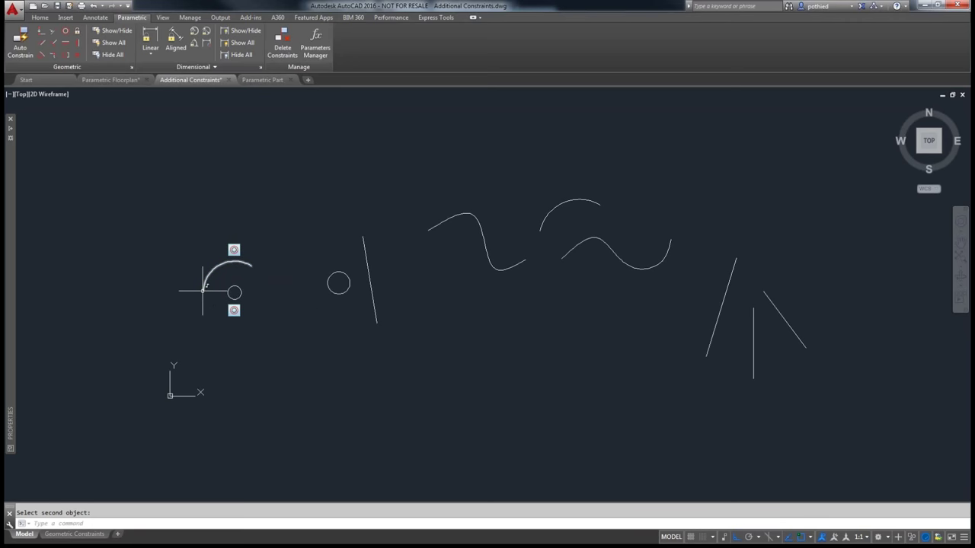
# - Stretch both arc endpoints so the concentric circle follows
pyautogui.click(204, 288)
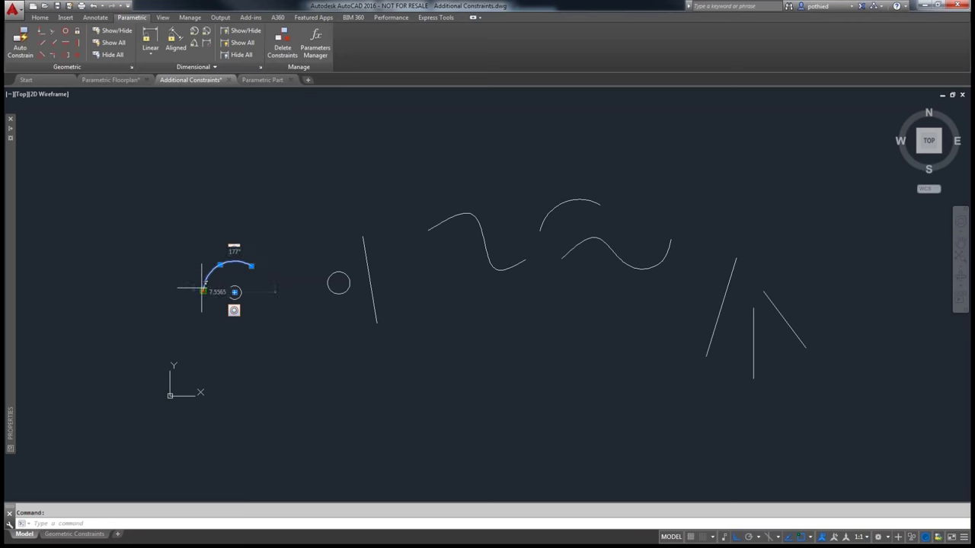
pyautogui.click(203, 290)
pyautogui.click(163, 265)
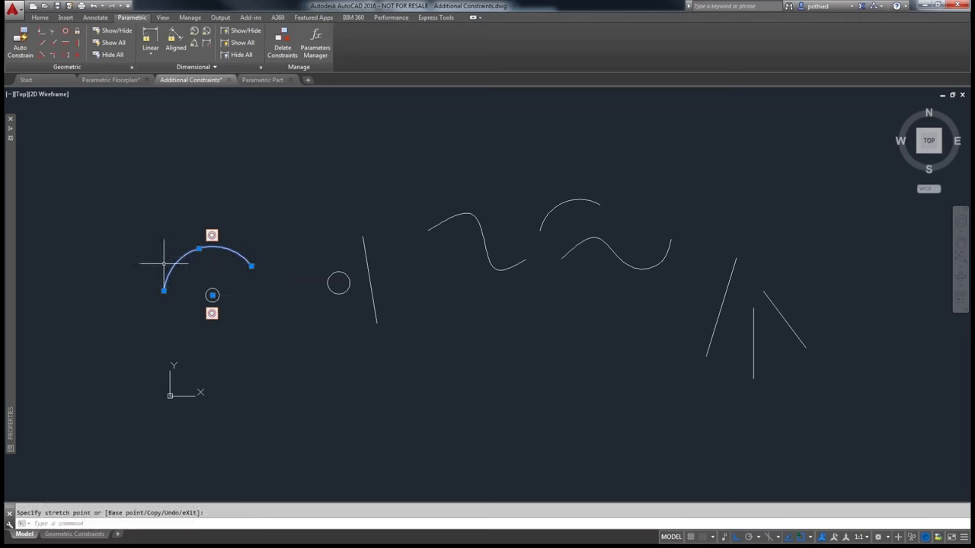
pyautogui.click(253, 265)
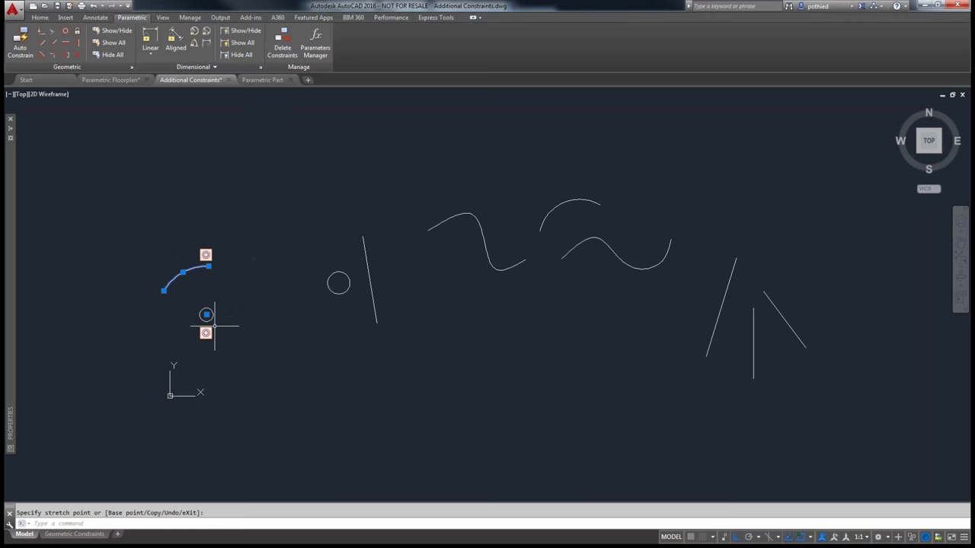
pyautogui.click(221, 293)
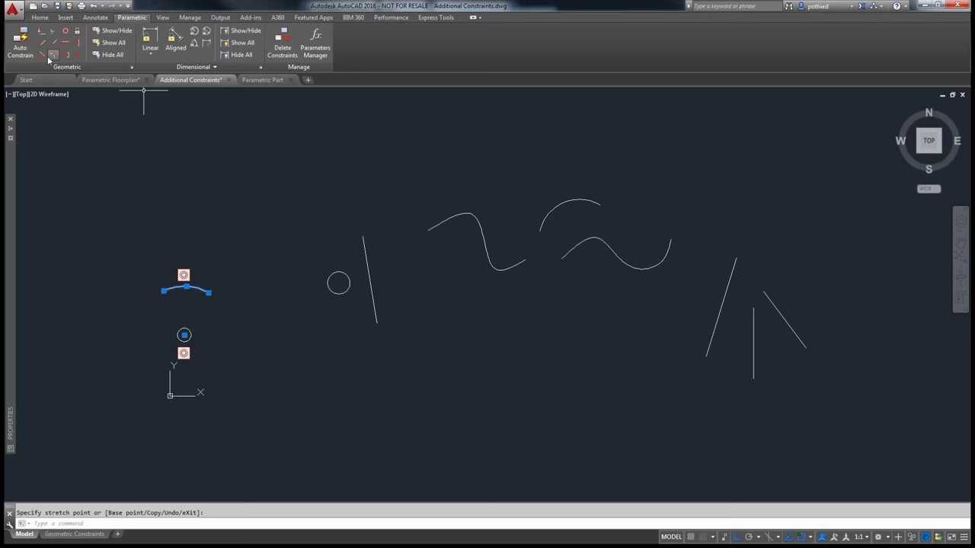
# - Make the circle tangent to the nearby line
pyautogui.click(42, 54)
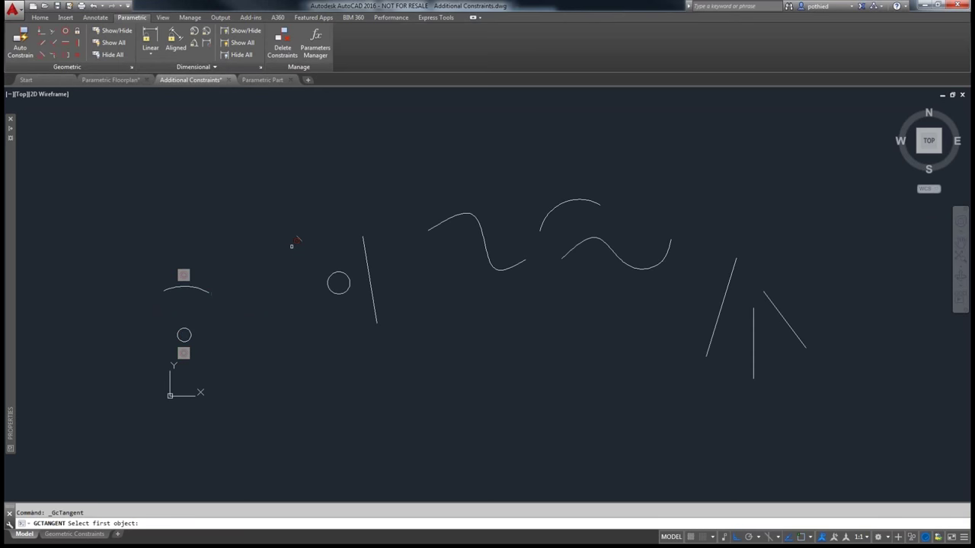
pyautogui.click(371, 284)
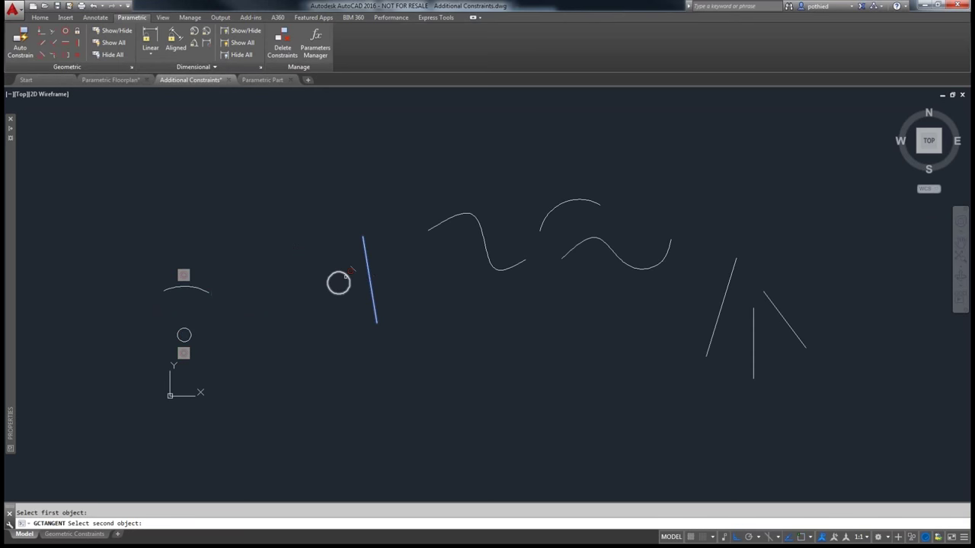
pyautogui.click(349, 276)
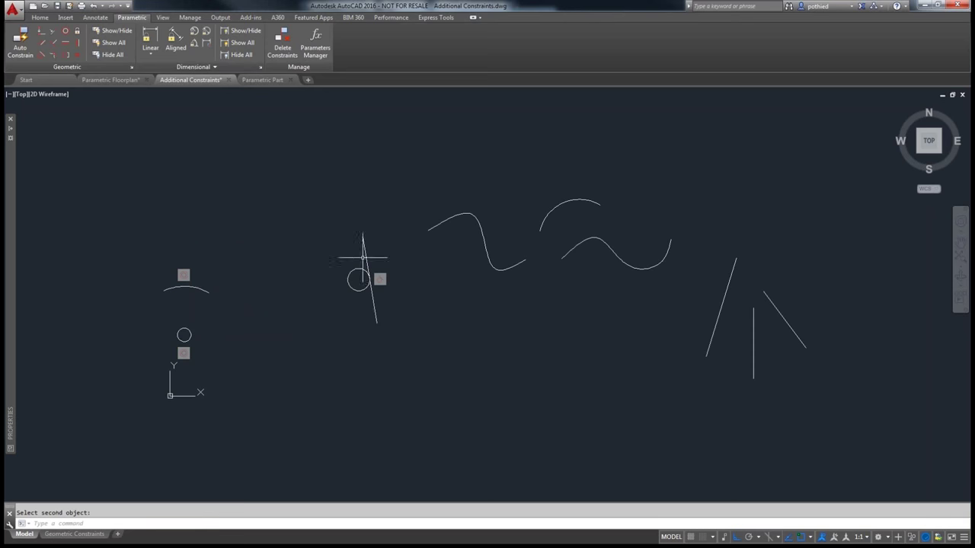
# - Stretch the line's top endpoint left and lower endpoint right, keeping the circle tangent
pyautogui.click(366, 251)
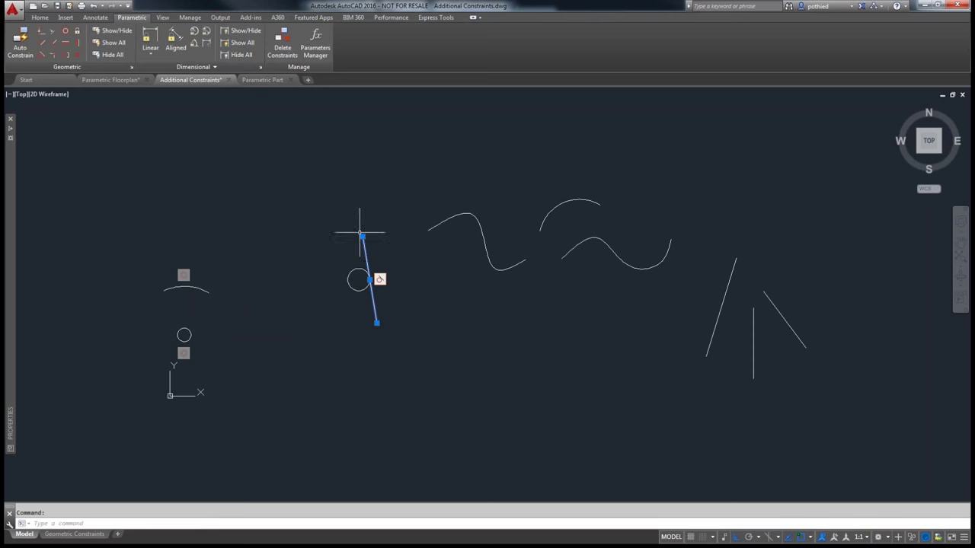
pyautogui.click(362, 237)
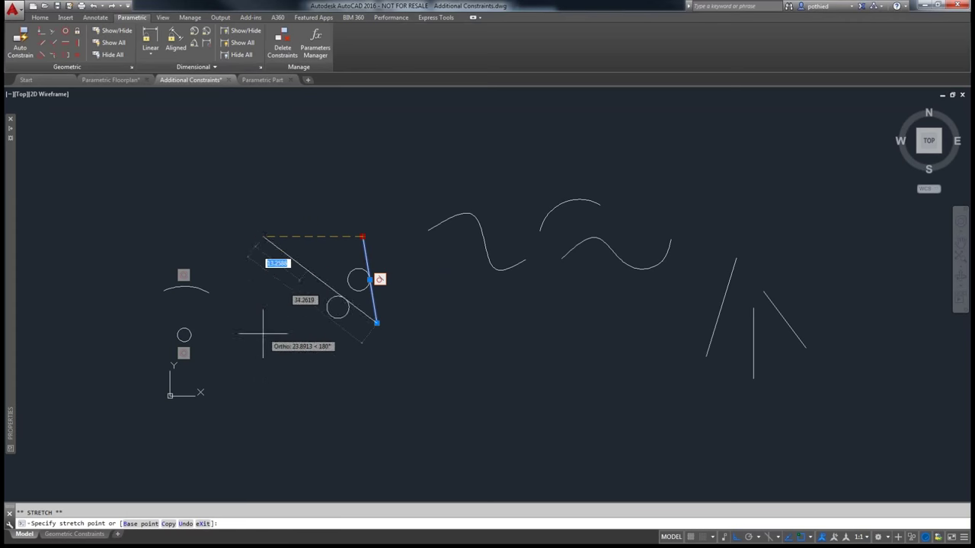
pyautogui.click(307, 210)
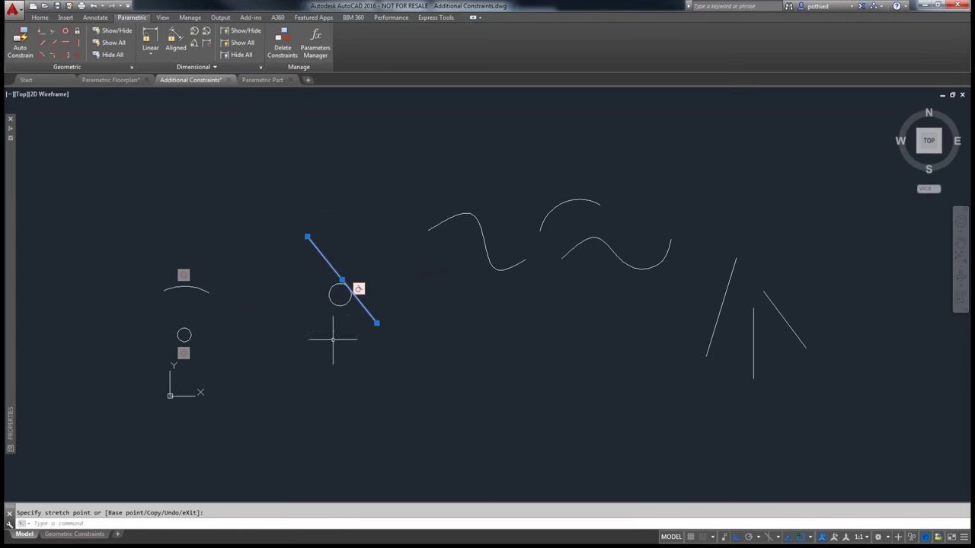
pyautogui.click(376, 323)
pyautogui.click(435, 323)
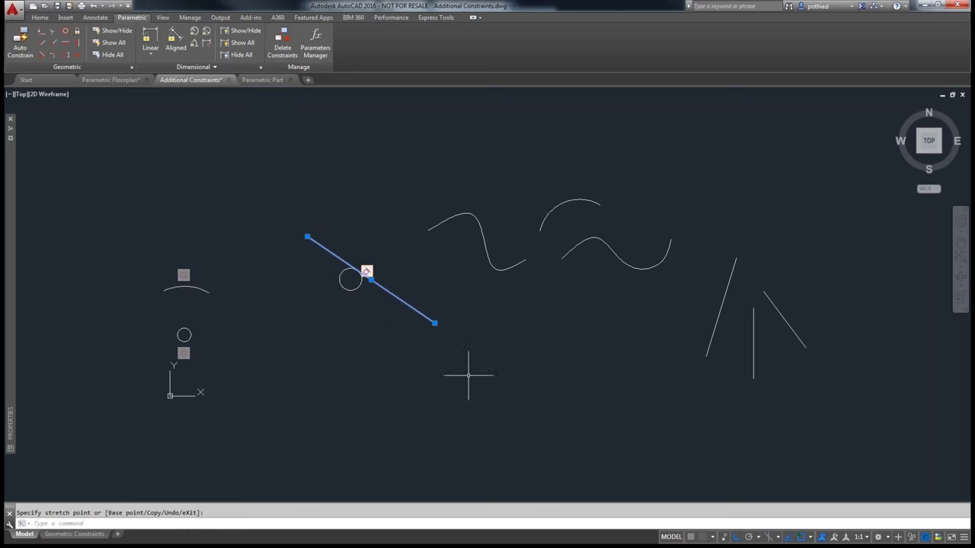
pyautogui.press('Escape')
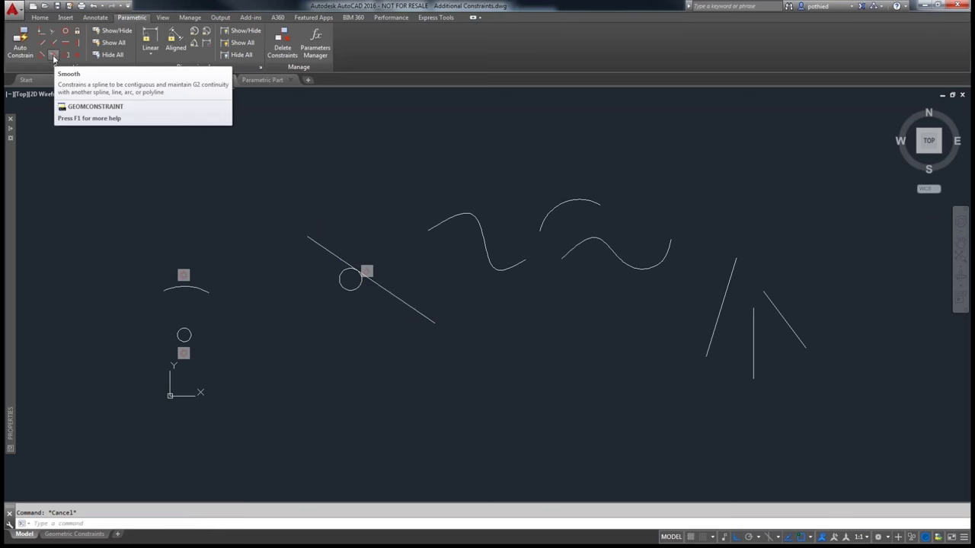
pyautogui.click(53, 57)
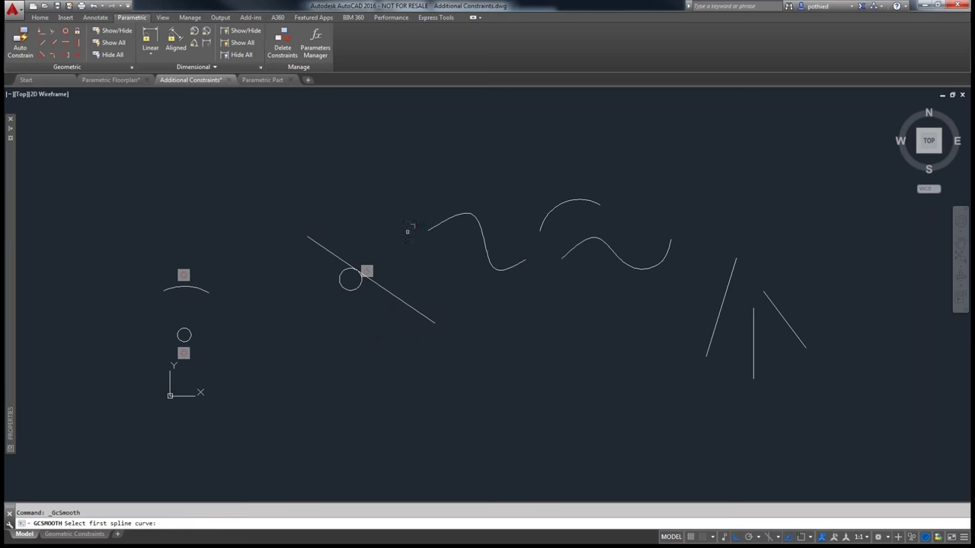
pyautogui.click(523, 260)
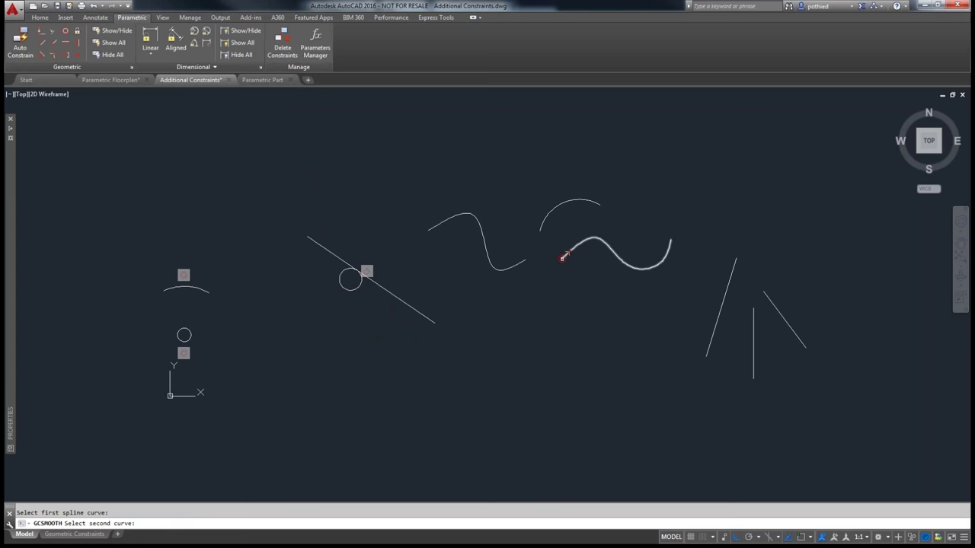
pyautogui.click(562, 258)
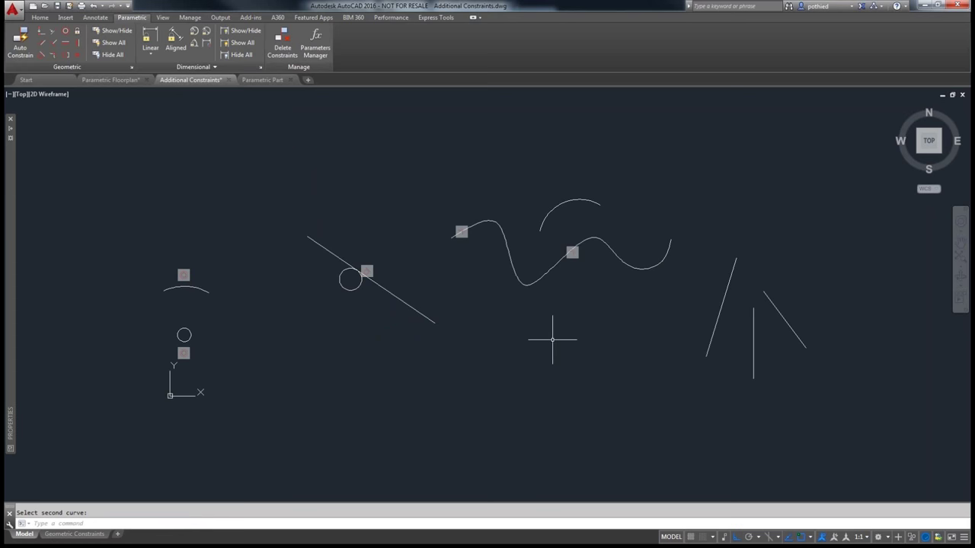
pyautogui.hotkey('ctrl', 'z')
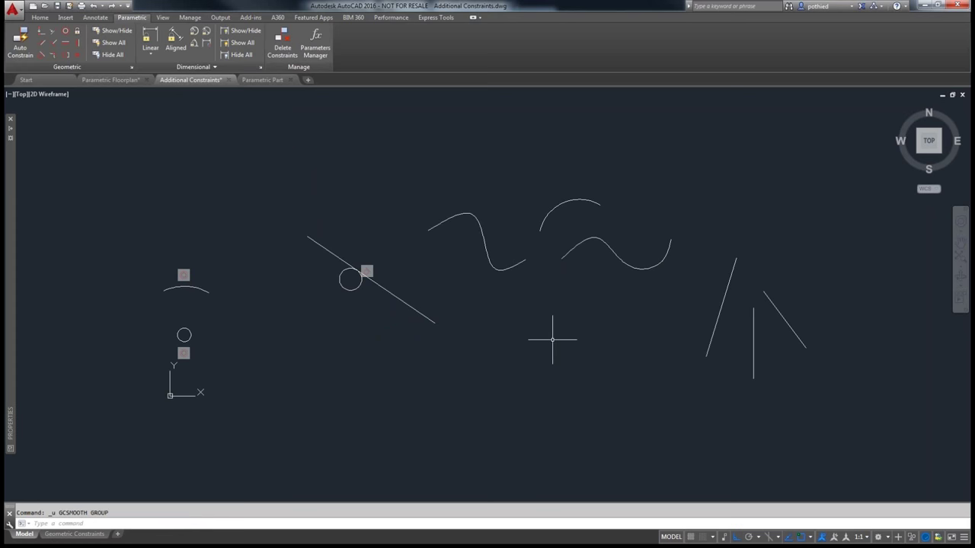
pyautogui.click(54, 57)
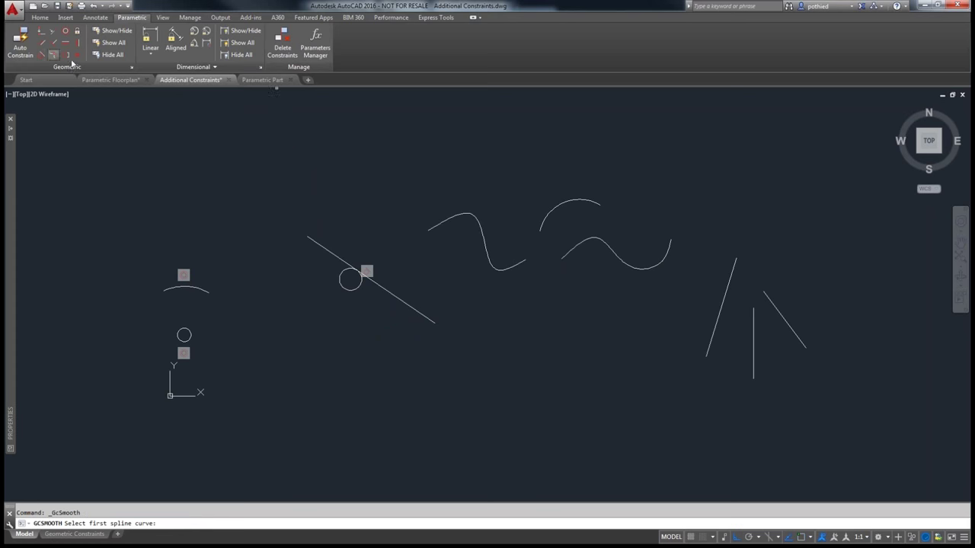
pyautogui.click(521, 257)
pyautogui.click(541, 228)
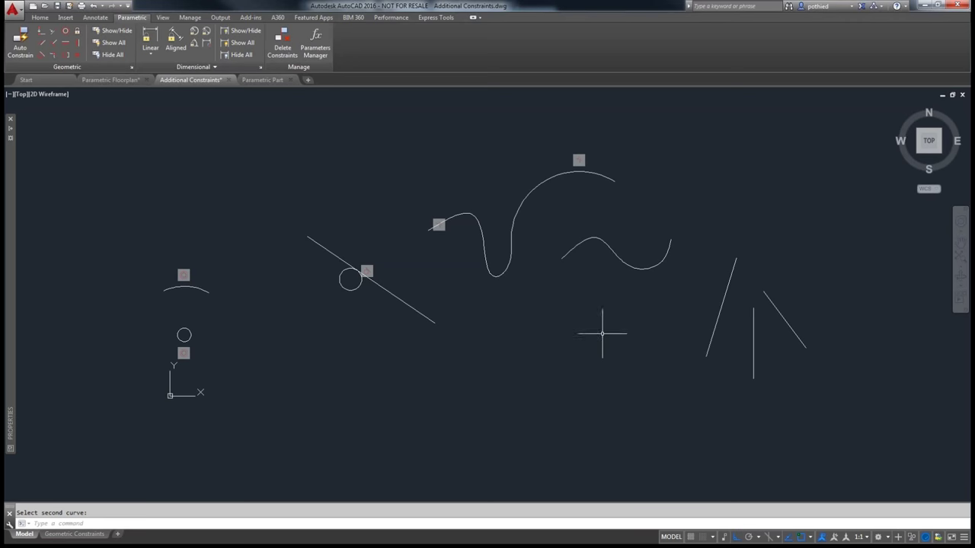
pyautogui.hotkey('ctrl', 'z')
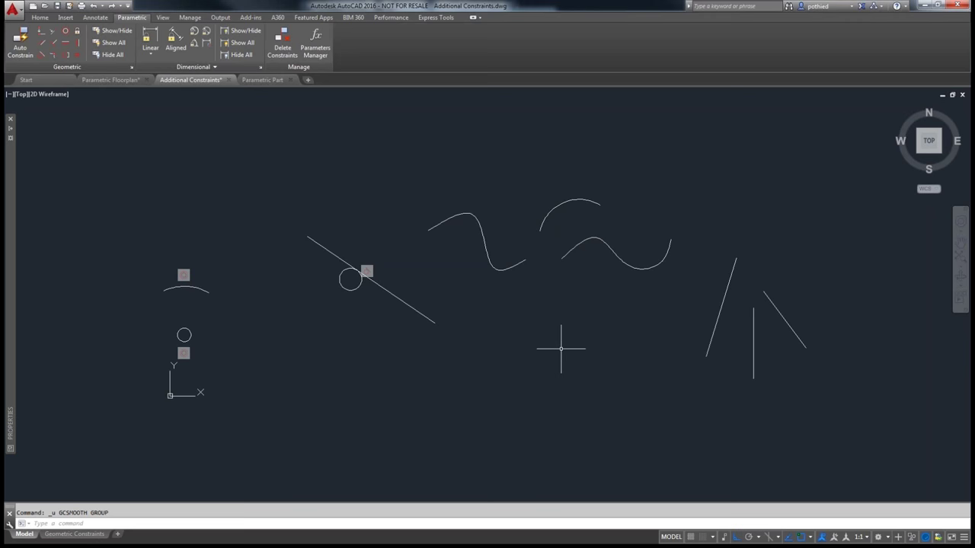
# - Make the left and right slanted lines symmetric about the vertical line between them
pyautogui.click(66, 56)
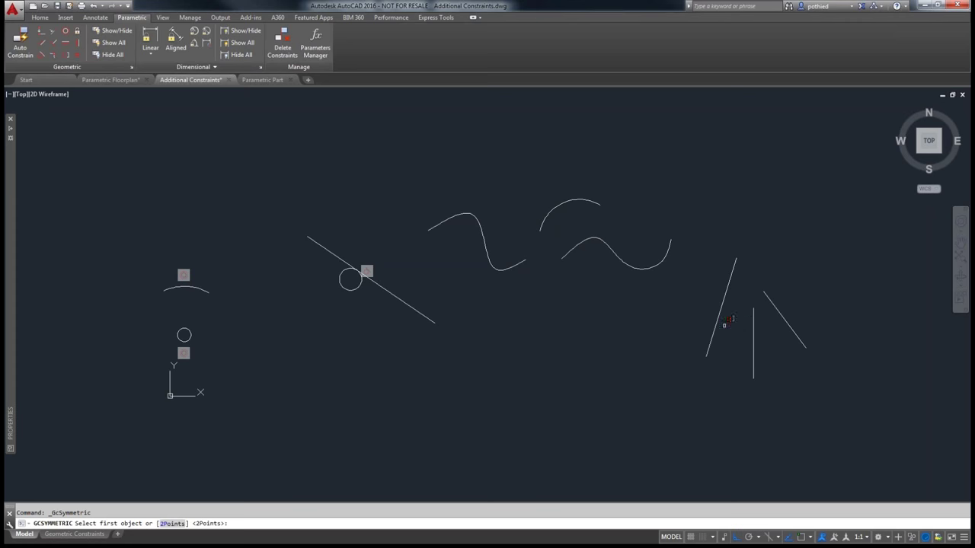
pyautogui.click(718, 326)
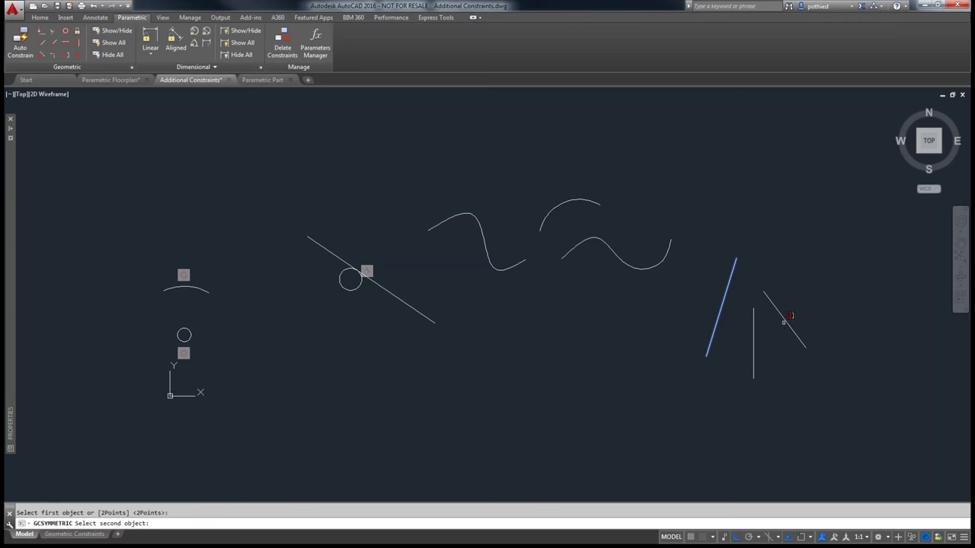
pyautogui.click(789, 317)
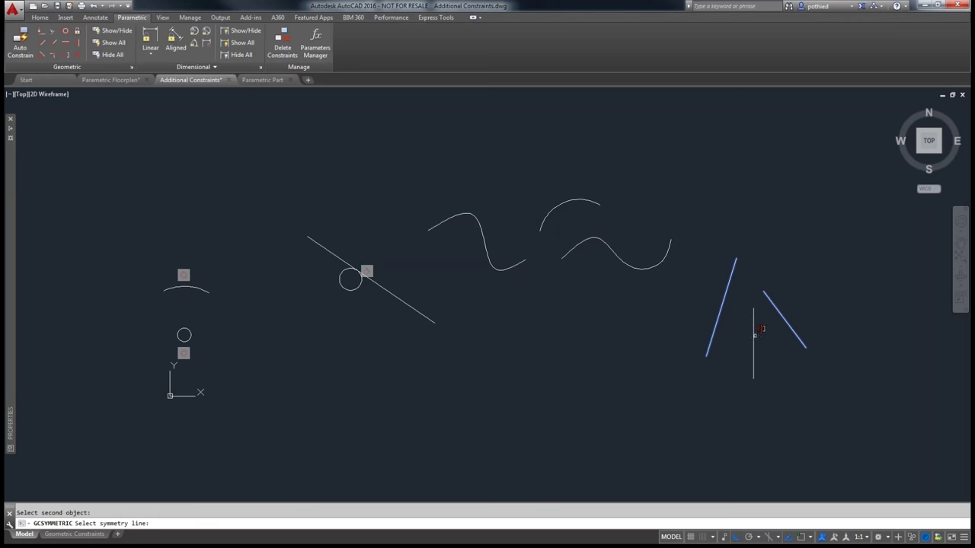
pyautogui.click(759, 329)
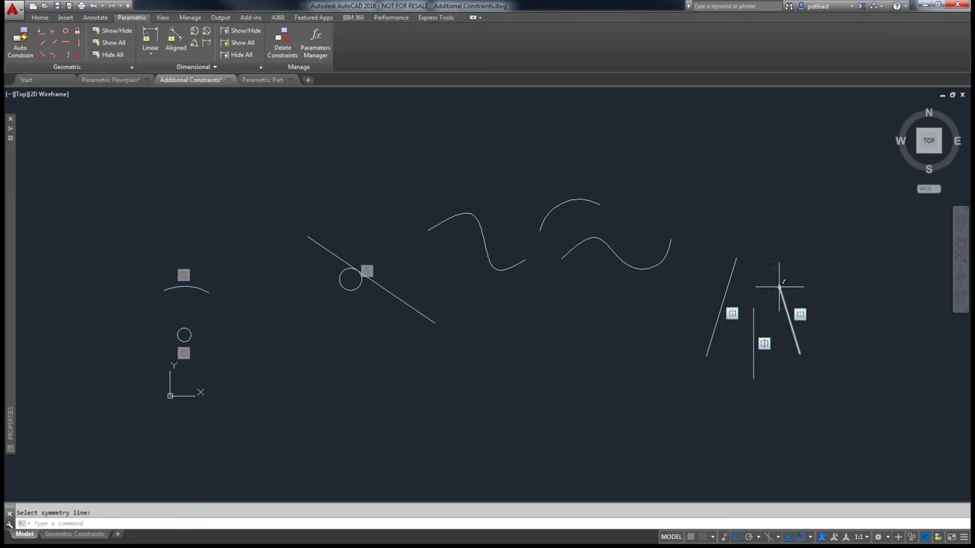
# - Stretch the right slanted line's bottom endpoint outward so both lines move together
pyautogui.click(799, 343)
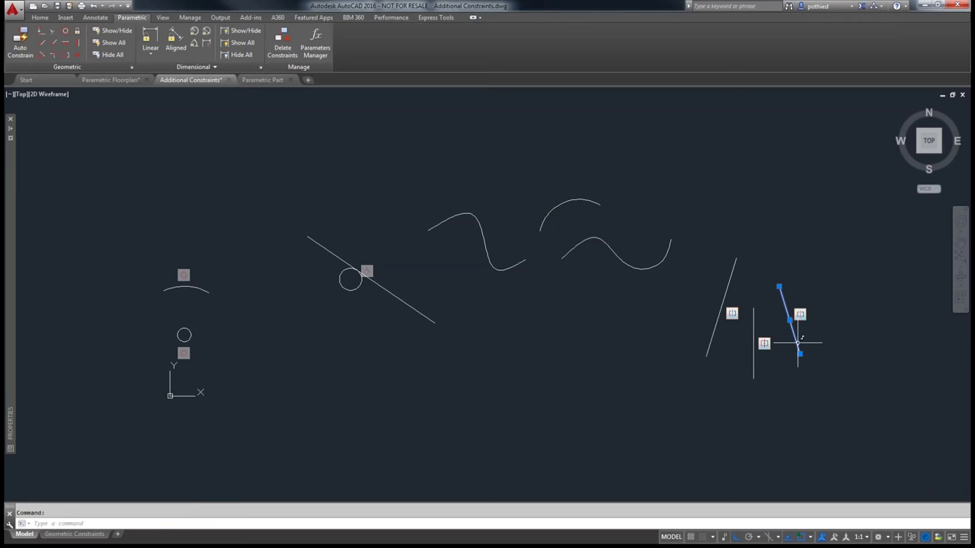
pyautogui.click(799, 352)
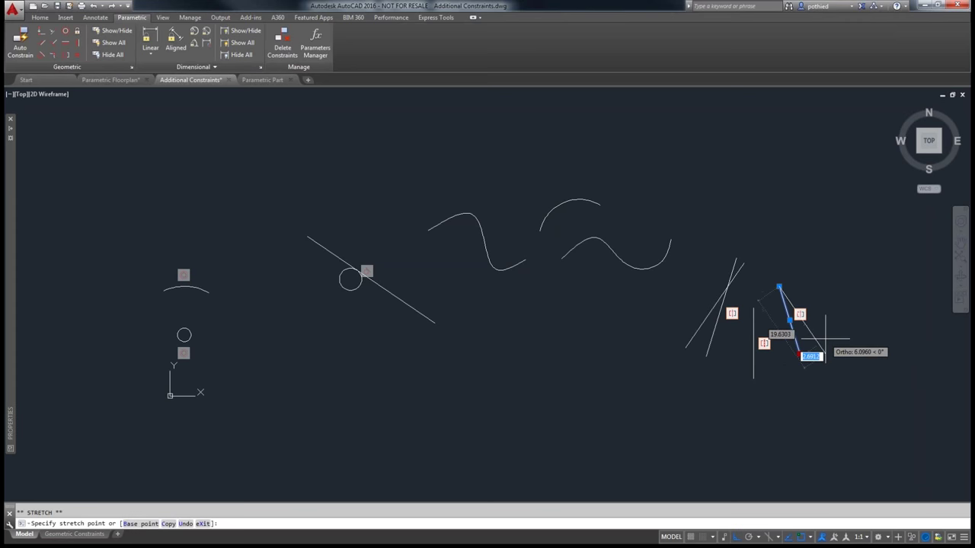
pyautogui.click(826, 340)
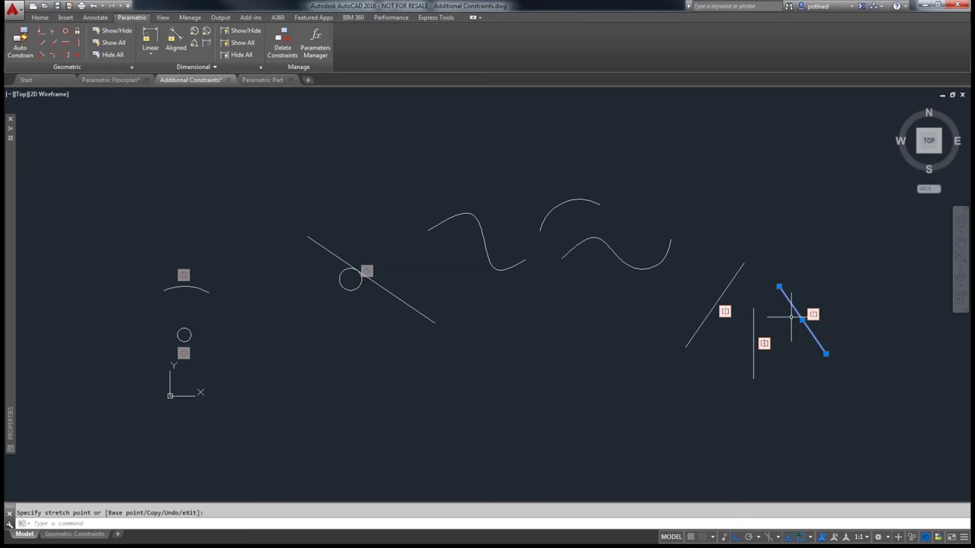
pyautogui.press('Escape')
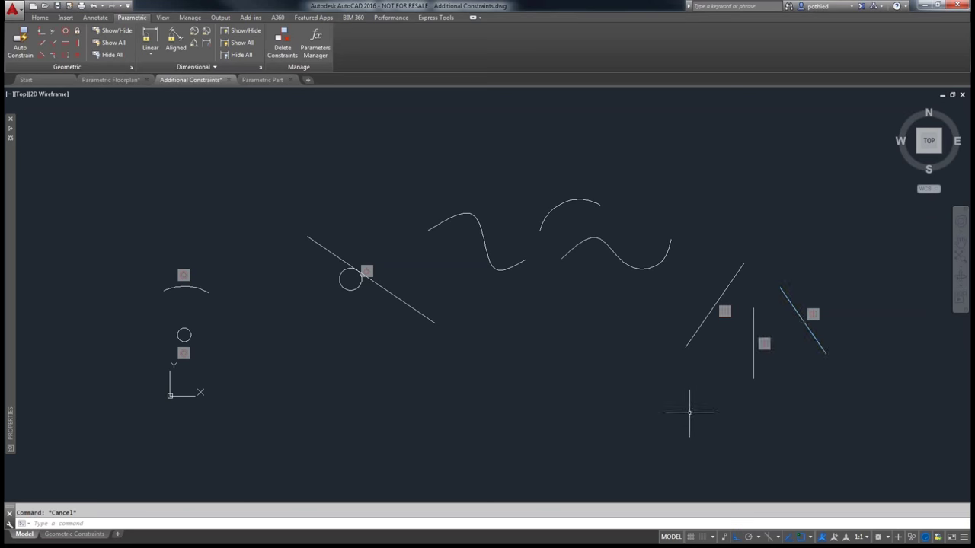
pyautogui.scroll(2, 690, 407)
pyautogui.moveTo(690, 406); pyautogui.dragTo(627, 307, button='middle')
pyautogui.scroll(-2, 661, 371)
pyautogui.scroll(2, 657, 374)
pyautogui.scroll(-2, 657, 374)
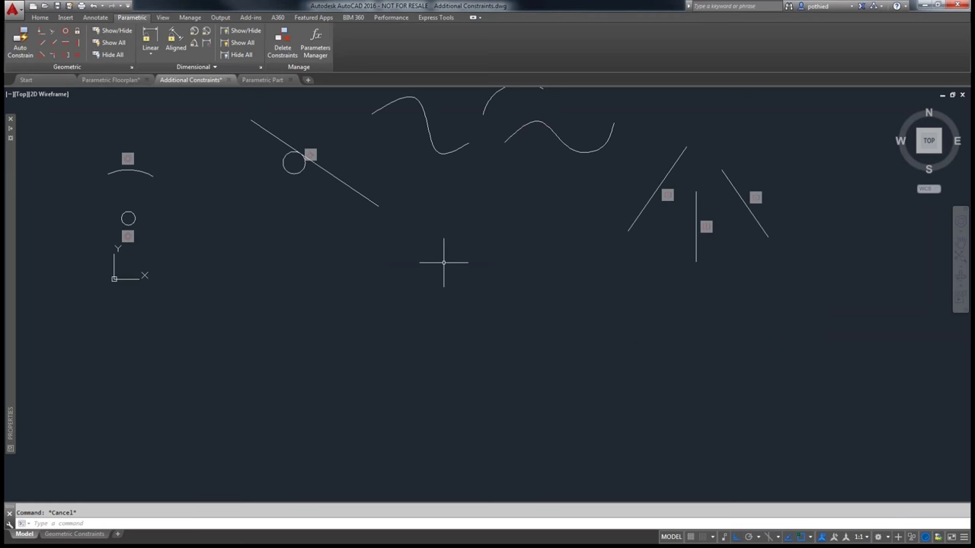
# - Check Infer geometric constraints in Constraint Settings, dismiss it, then reopen and check it again
pyautogui.click(131, 67)
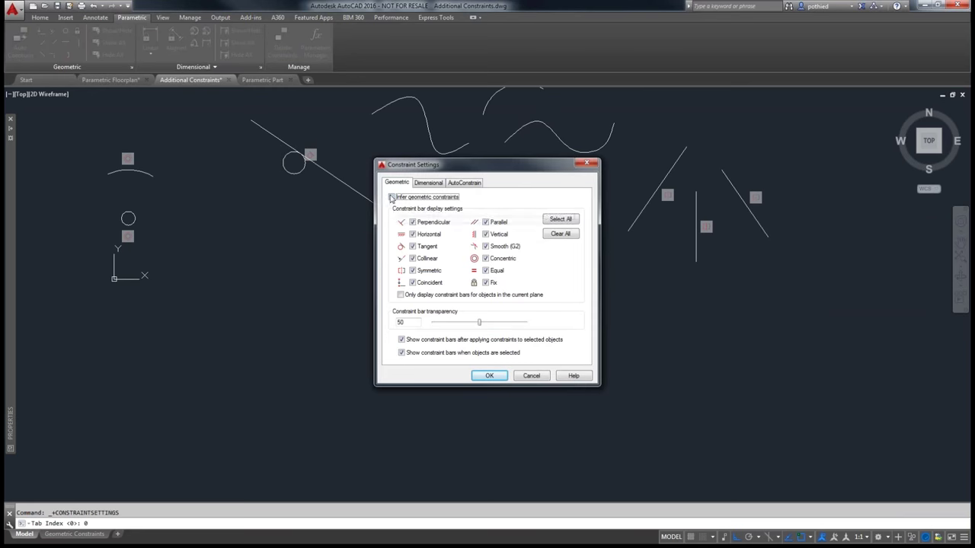
pyautogui.click(391, 198)
pyautogui.press('Return')
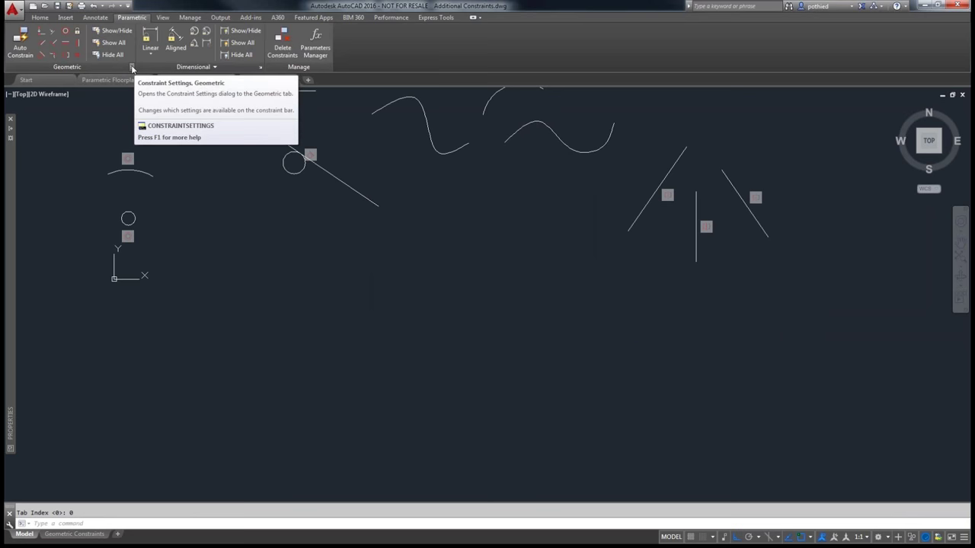
pyautogui.click(131, 69)
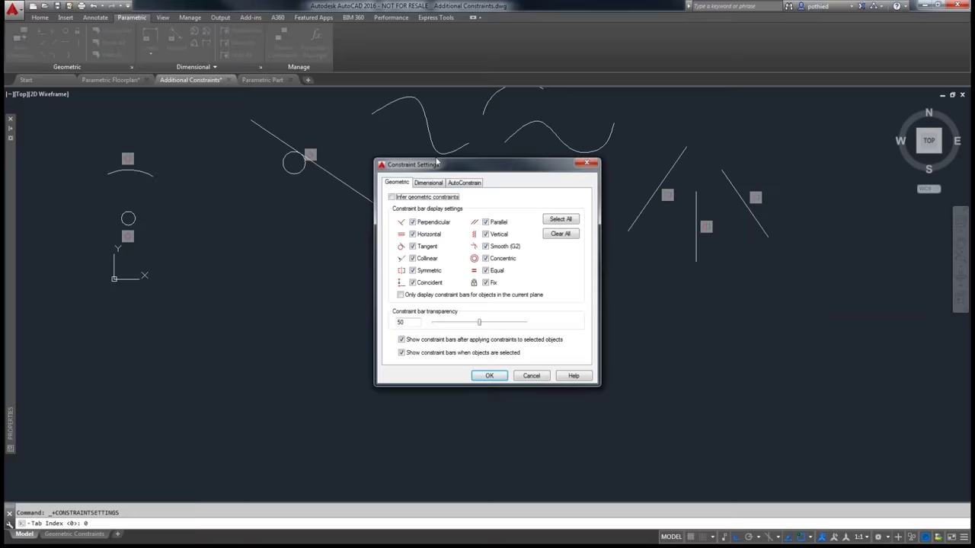
pyautogui.click(399, 200)
# - Confirm the settings and draw a closed stepped outline with the Line command (L, then C)
pyautogui.click(489, 376)
pyautogui.write('l')
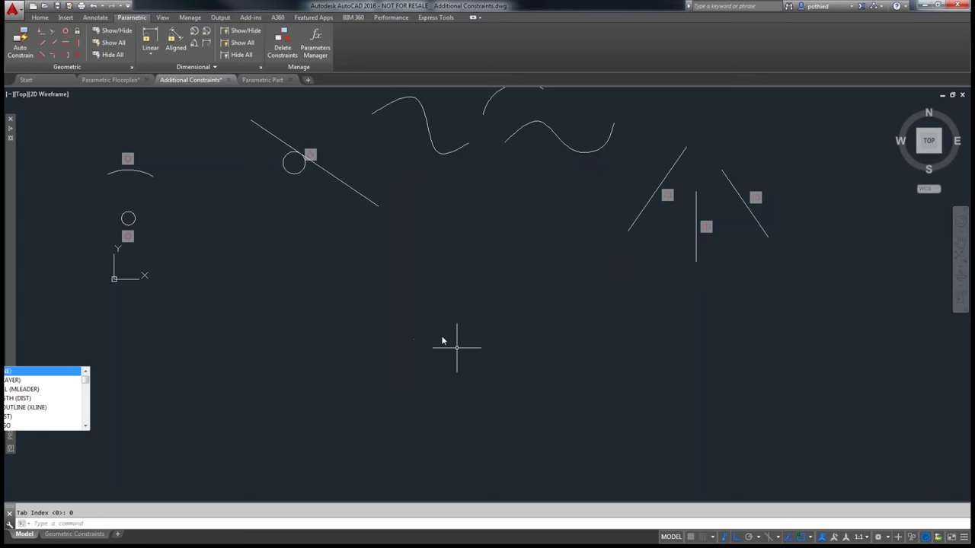
pyautogui.press('Escape')
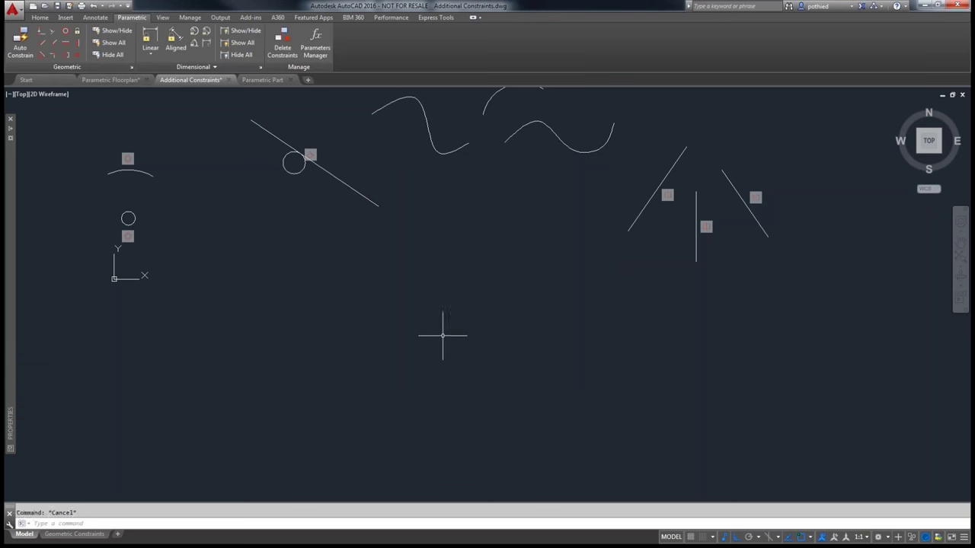
pyautogui.write('l')
pyautogui.press('Return')
pyautogui.click(386, 299)
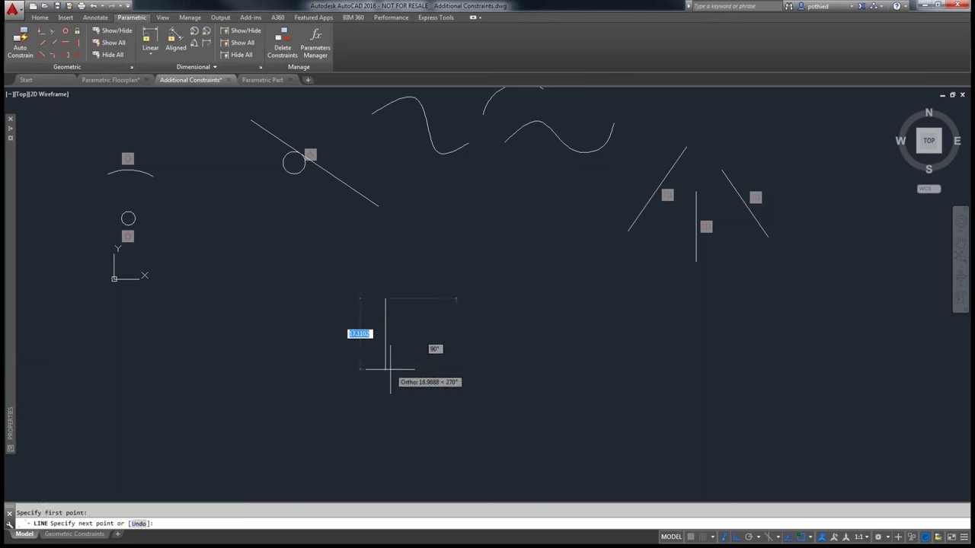
pyautogui.click(385, 369)
pyautogui.click(467, 369)
pyautogui.click(467, 346)
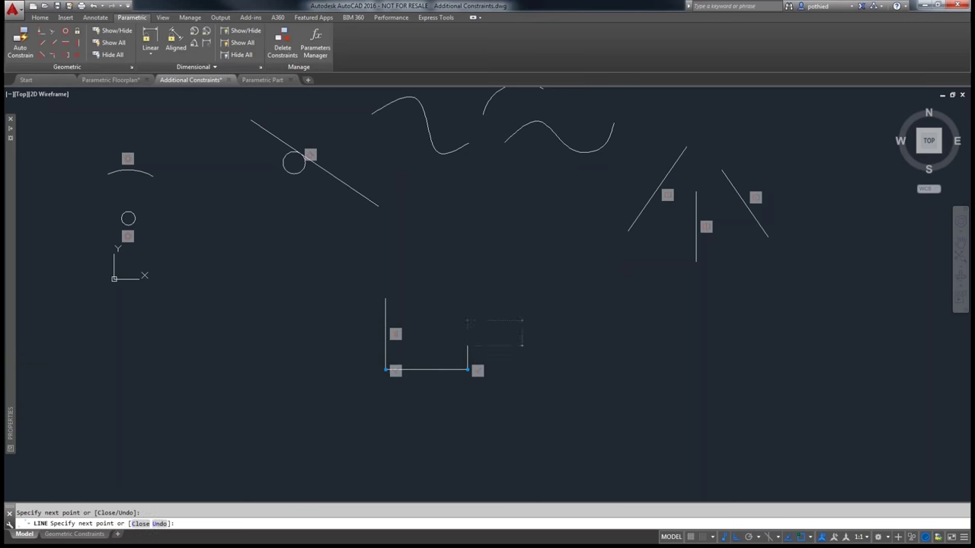
pyautogui.click(522, 346)
pyautogui.click(522, 284)
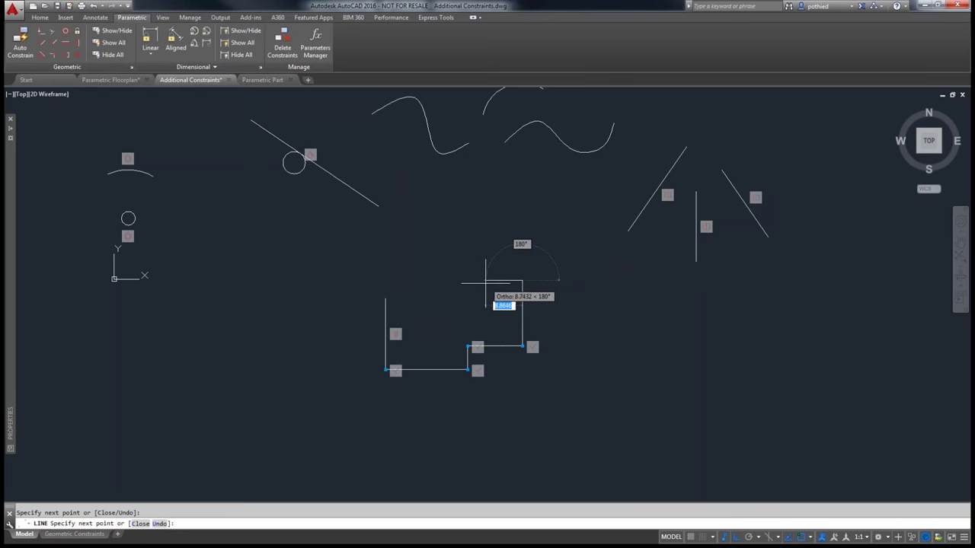
pyautogui.write('c')
pyautogui.press('Return')
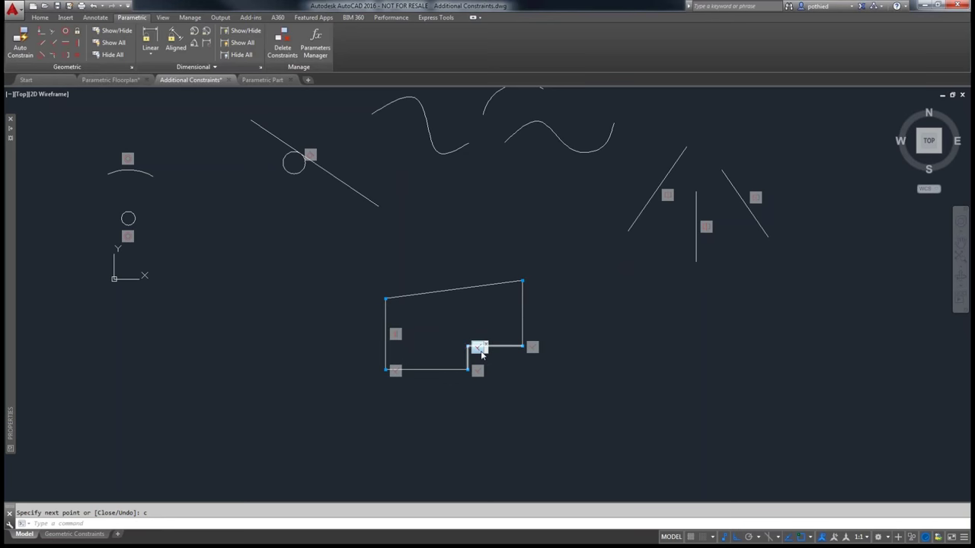
# - Stretch the outline's top edge midpoint upward to make the shape taller
pyautogui.click(472, 287)
pyautogui.click(461, 288)
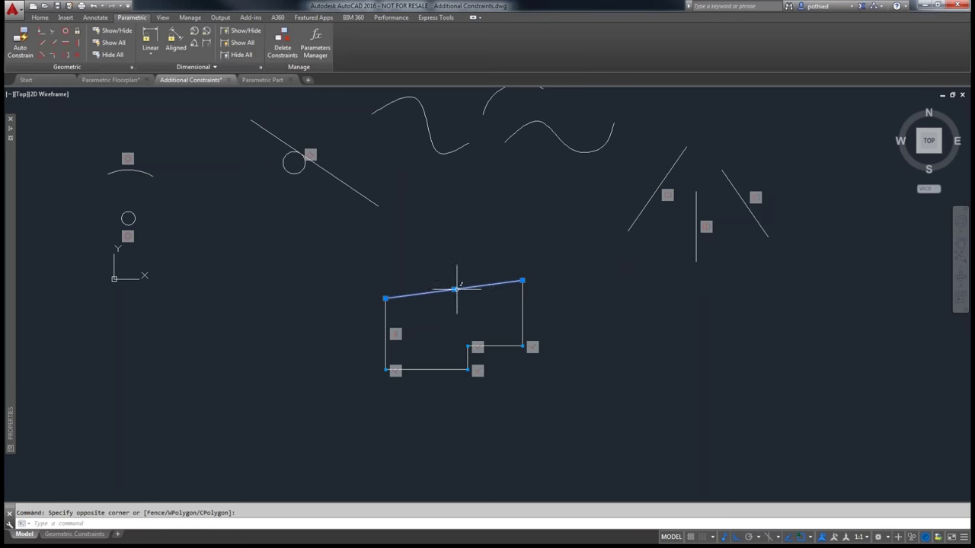
pyautogui.click(455, 288)
pyautogui.click(454, 230)
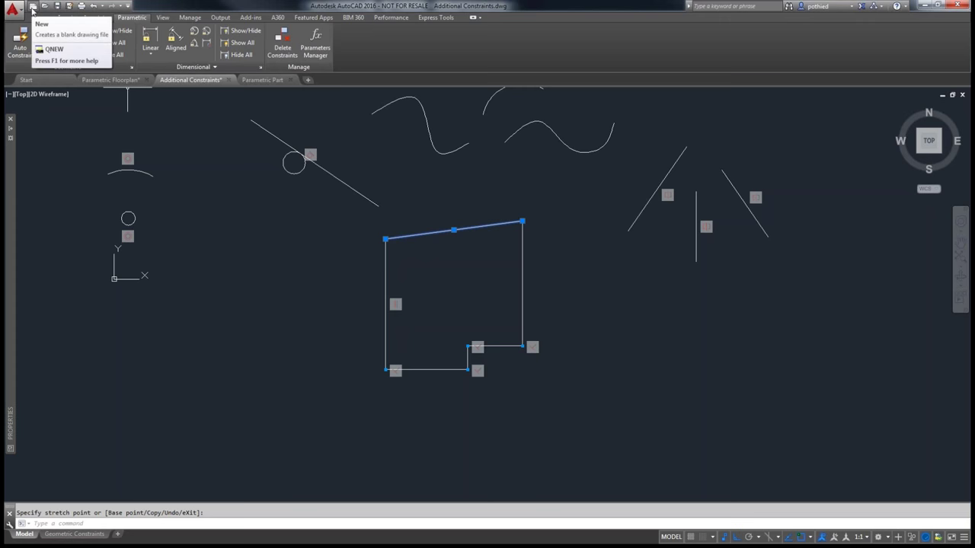
# - In a new acad.dwt drawing, sketch a closed four-sided Line outline, then close Drawing2 unsaved
pyautogui.click(32, 9)
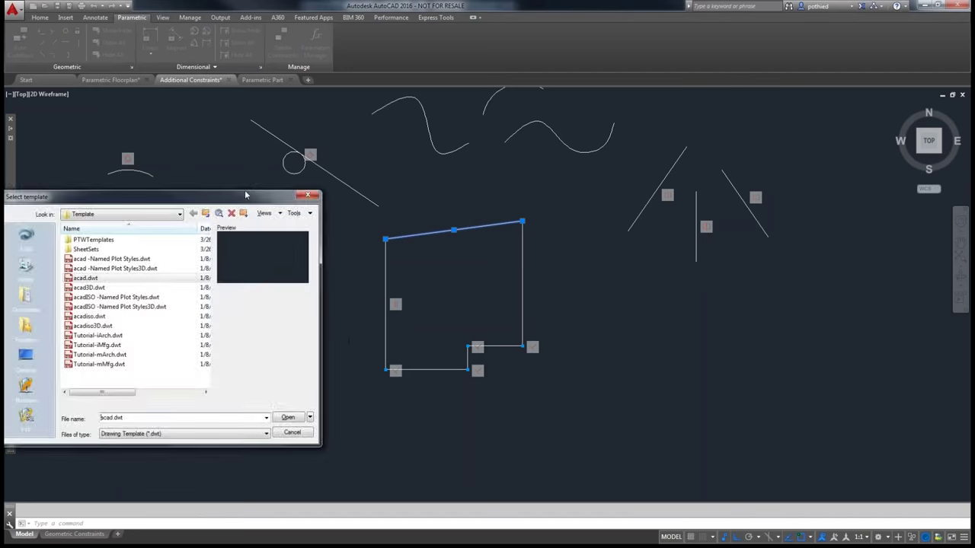
pyautogui.click(448, 359)
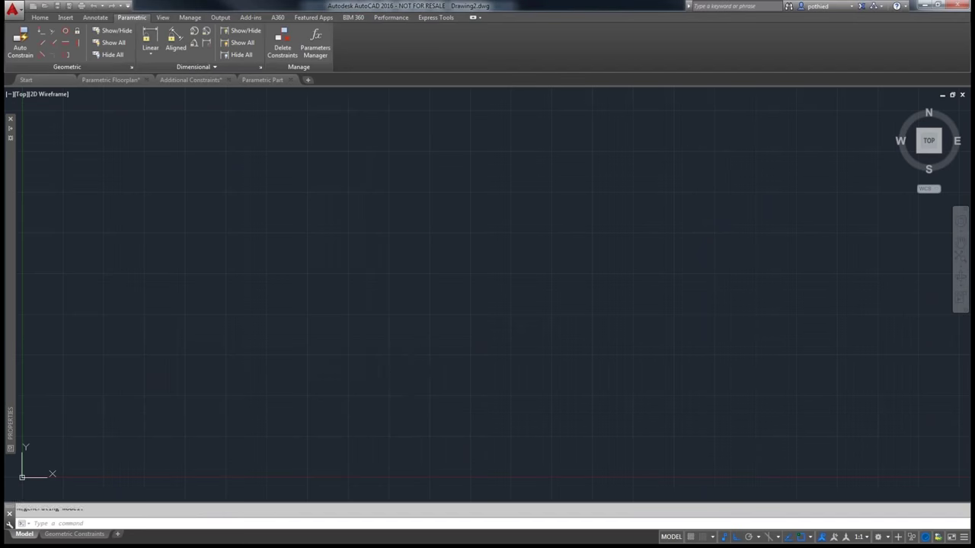
pyautogui.write('l')
pyautogui.press('Return')
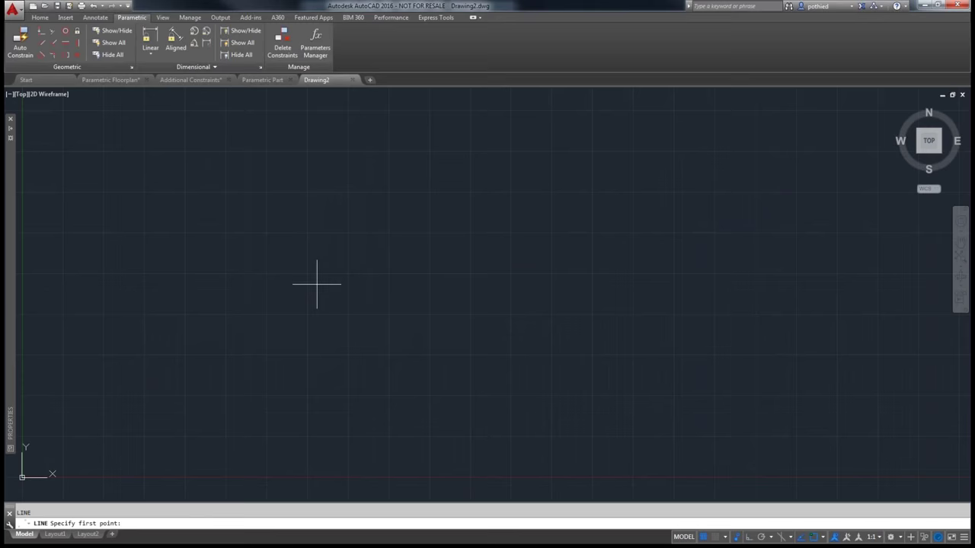
pyautogui.click(317, 285)
pyautogui.click(308, 387)
pyautogui.click(407, 377)
pyautogui.click(407, 306)
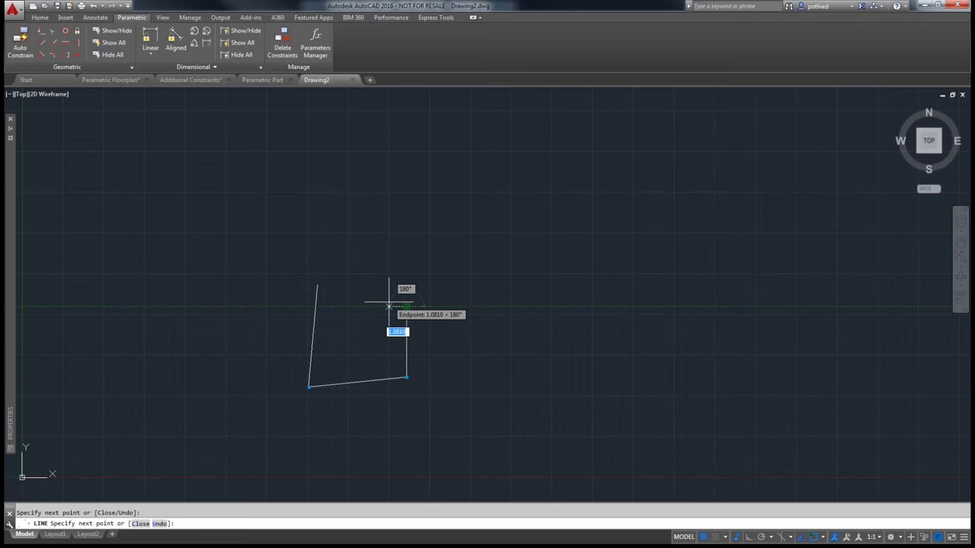
pyautogui.write('c')
pyautogui.press('Return')
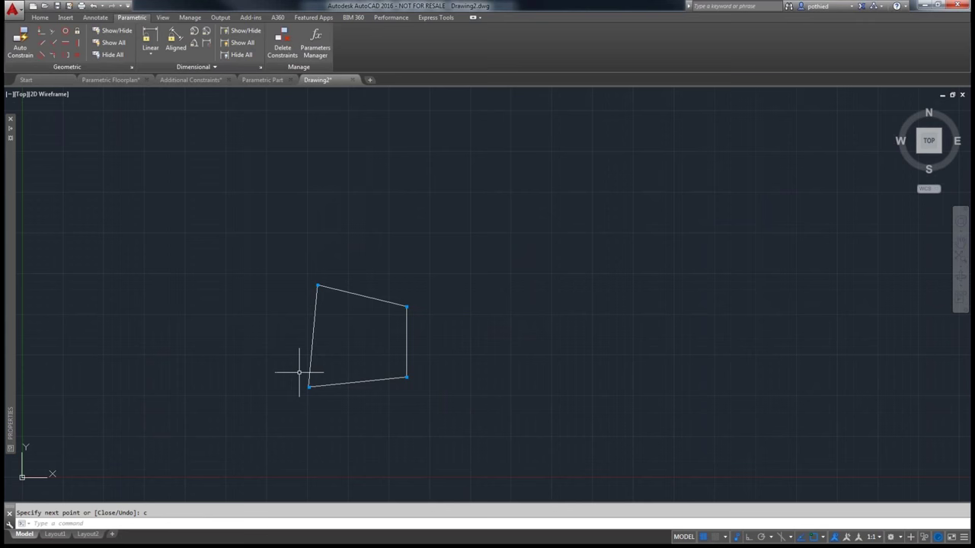
pyautogui.click(352, 80)
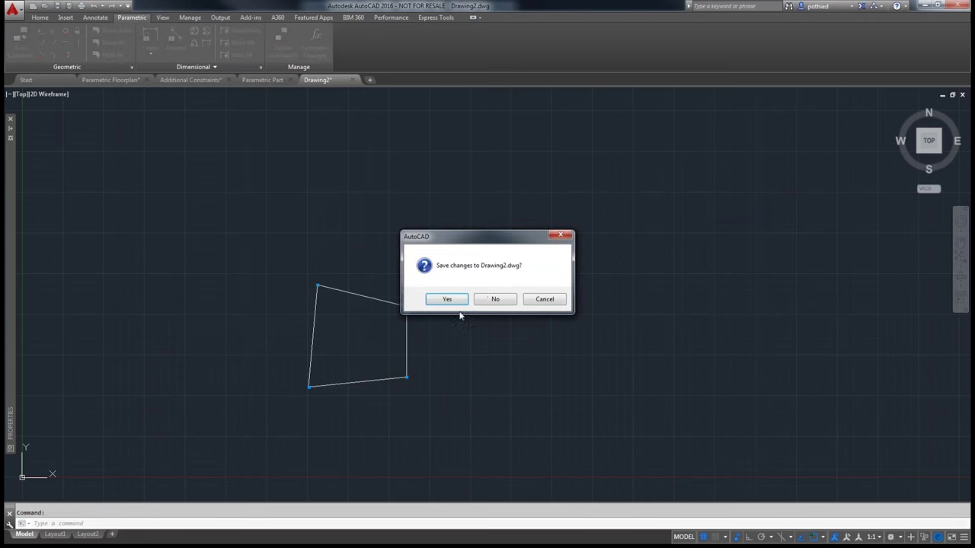
pyautogui.click(495, 300)
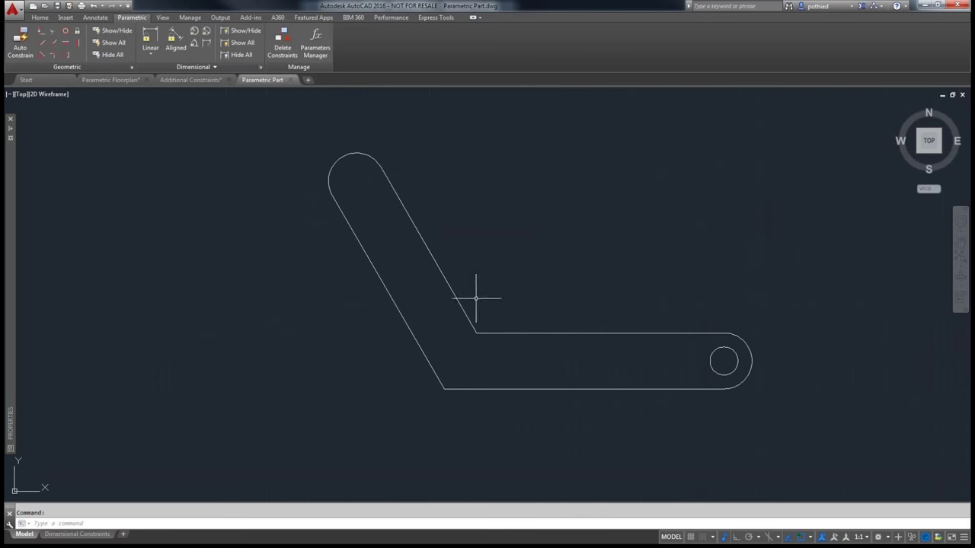
# - Bring the Parametric Floorplan drawing tab to the front
pyautogui.click(113, 79)
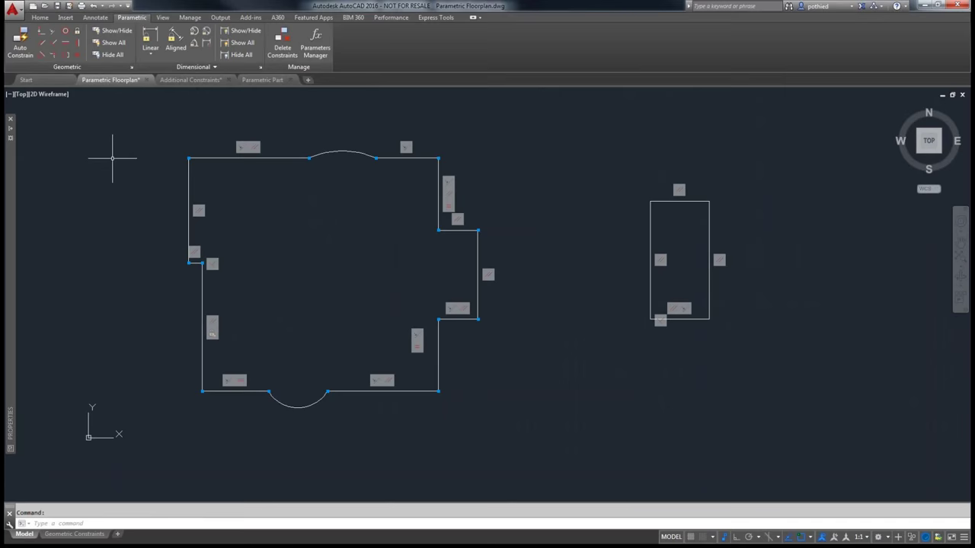
# - Turn off Infer geometric constraints and both Show constraint bars options in Constraint Settings
pyautogui.click(131, 67)
pyautogui.click(390, 197)
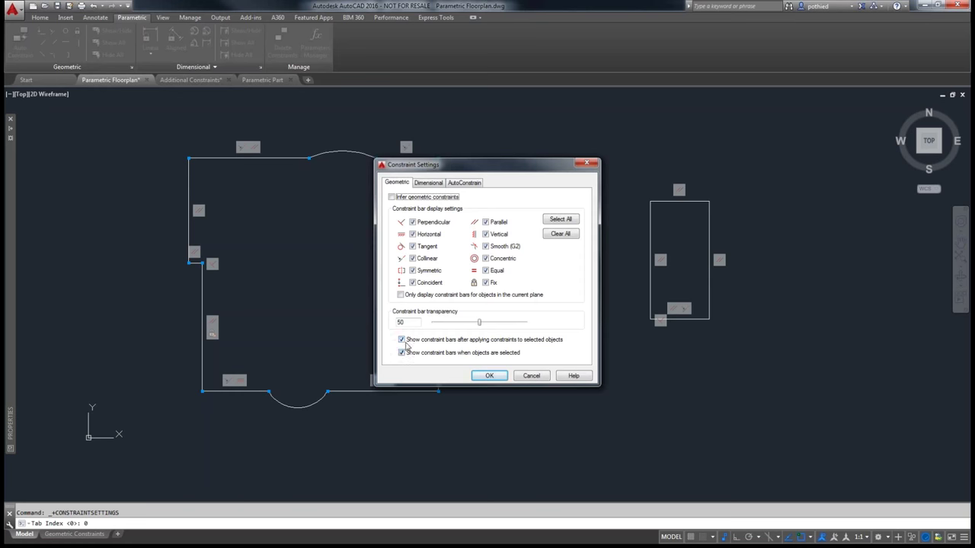
pyautogui.click(401, 340)
pyautogui.click(401, 353)
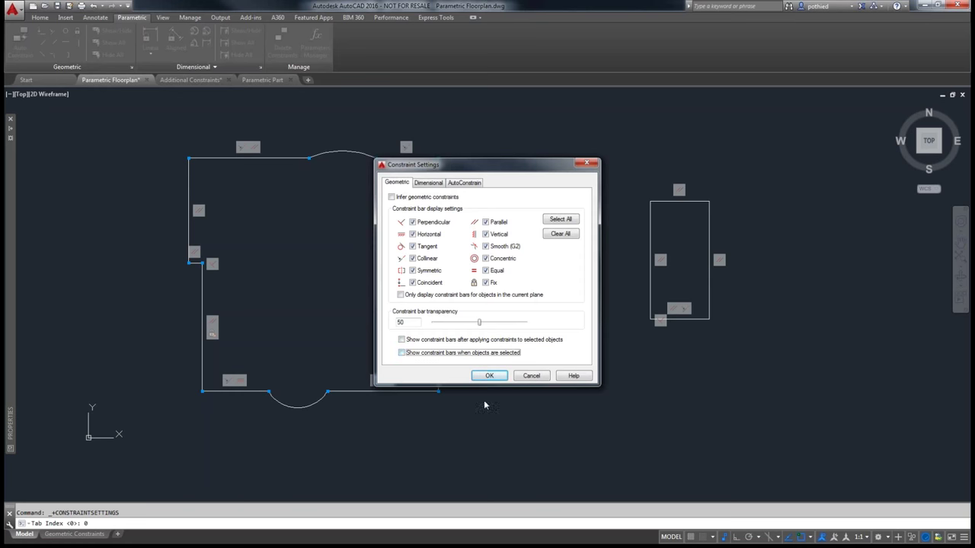
pyautogui.click(486, 377)
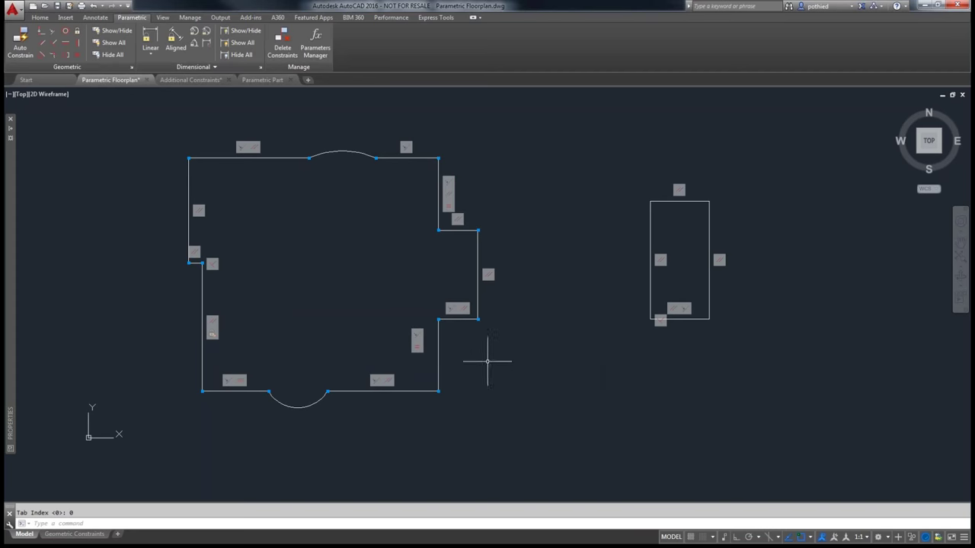
# - Hide all dimensional and geometric constraints, then select a floorplan edge to check
pyautogui.click(245, 56)
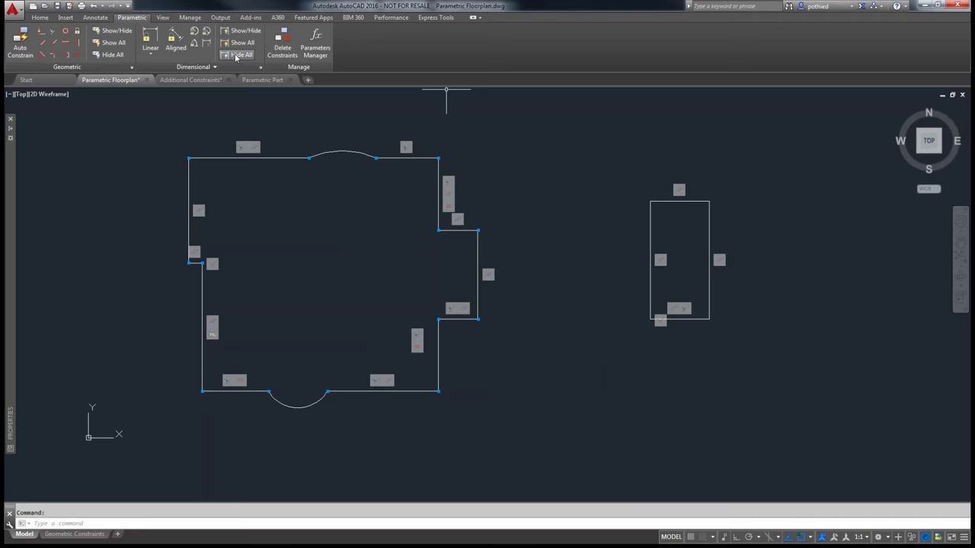
pyautogui.click(110, 55)
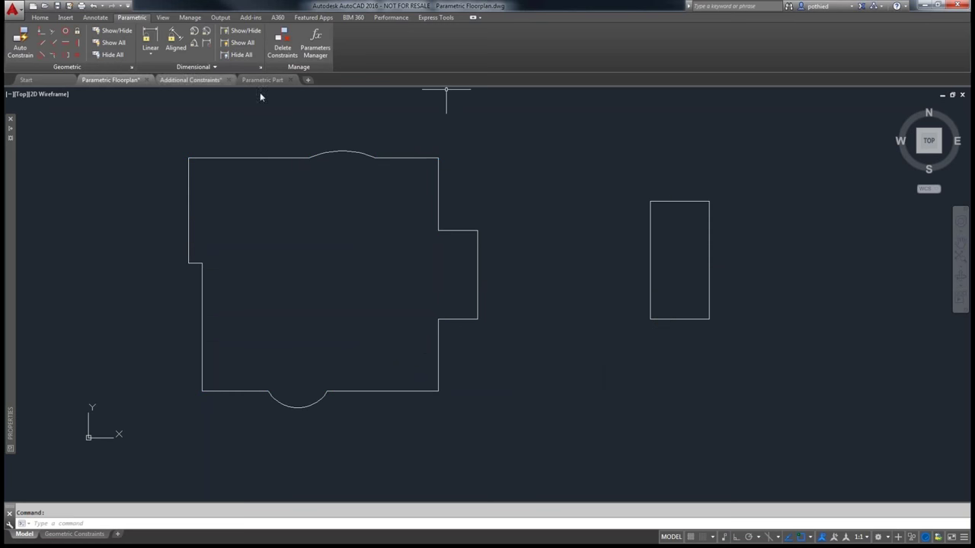
pyautogui.click(411, 152)
pyautogui.click(424, 172)
pyautogui.press('Escape')
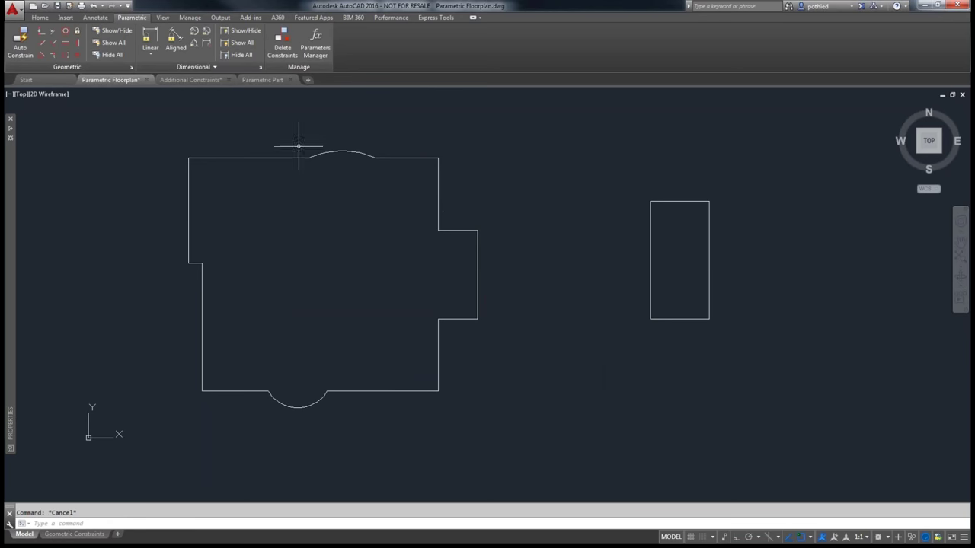
# - Re-enable constraint bars for selected objects and test by selecting floorplan edges
pyautogui.click(132, 67)
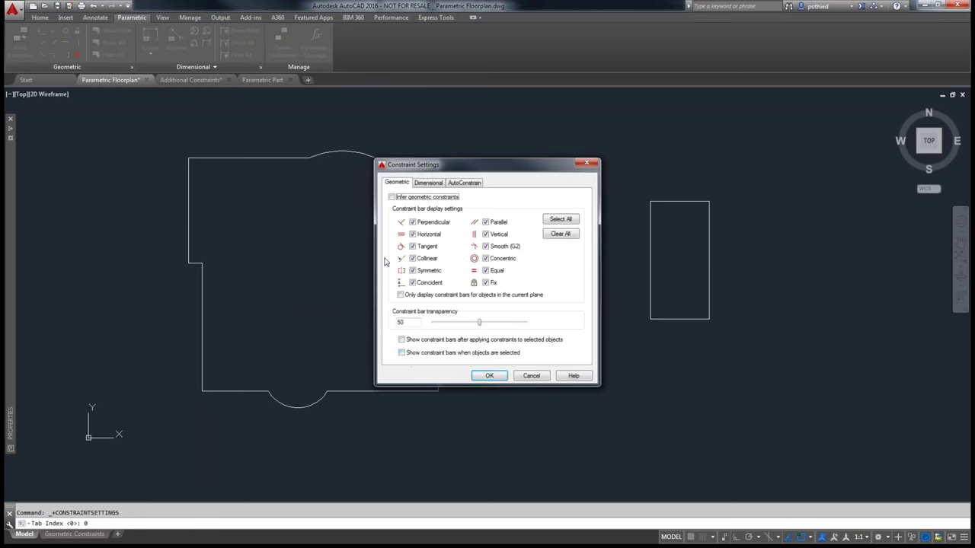
pyautogui.click(401, 354)
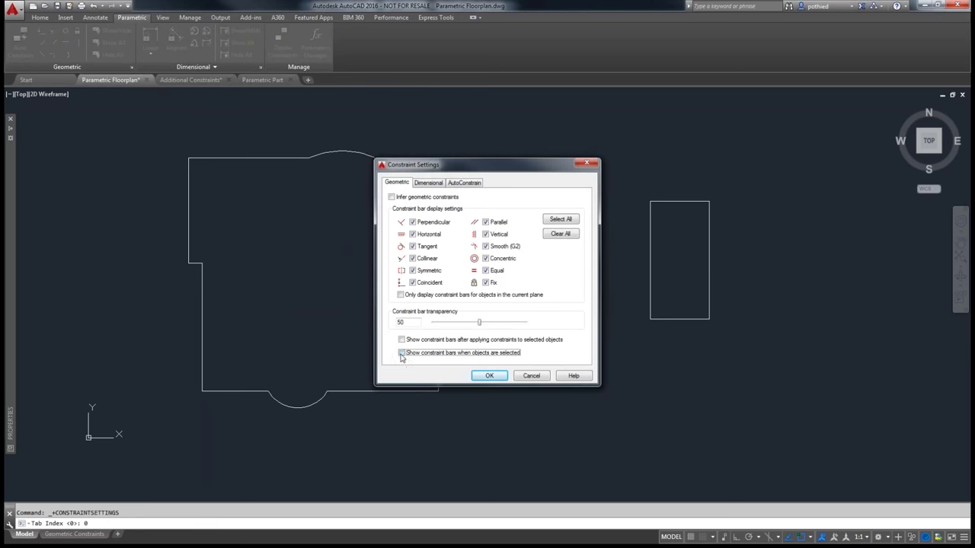
pyautogui.click(489, 375)
pyautogui.click(400, 157)
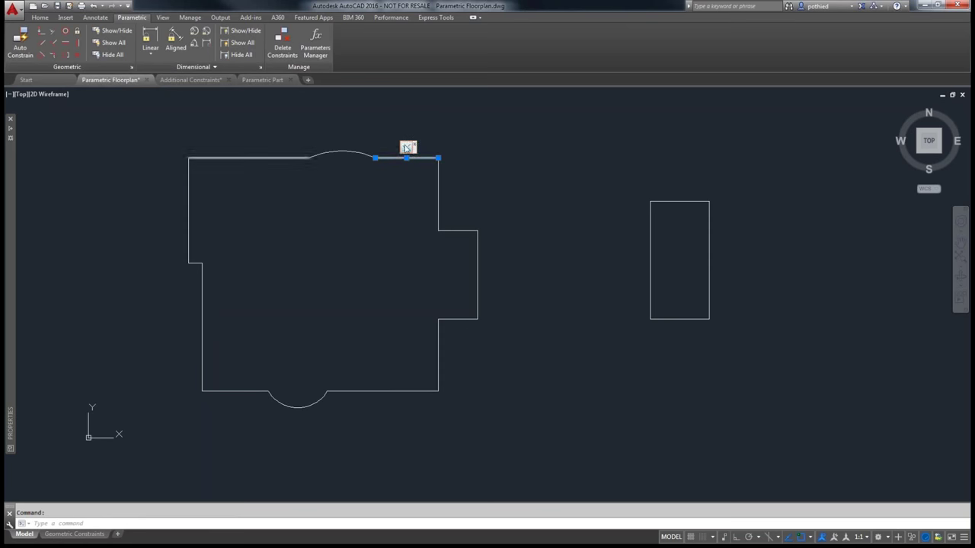
pyautogui.press('Escape')
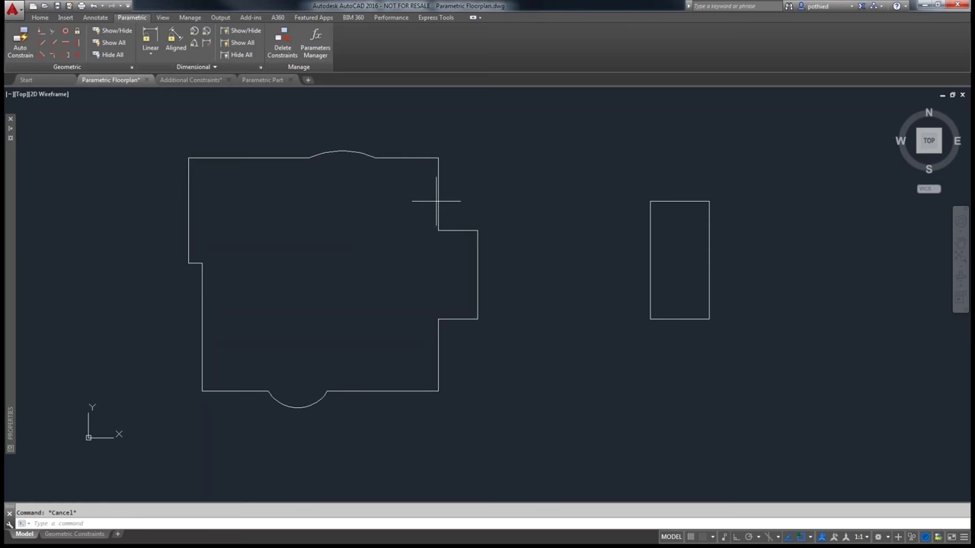
pyautogui.click(447, 199)
pyautogui.click(473, 201)
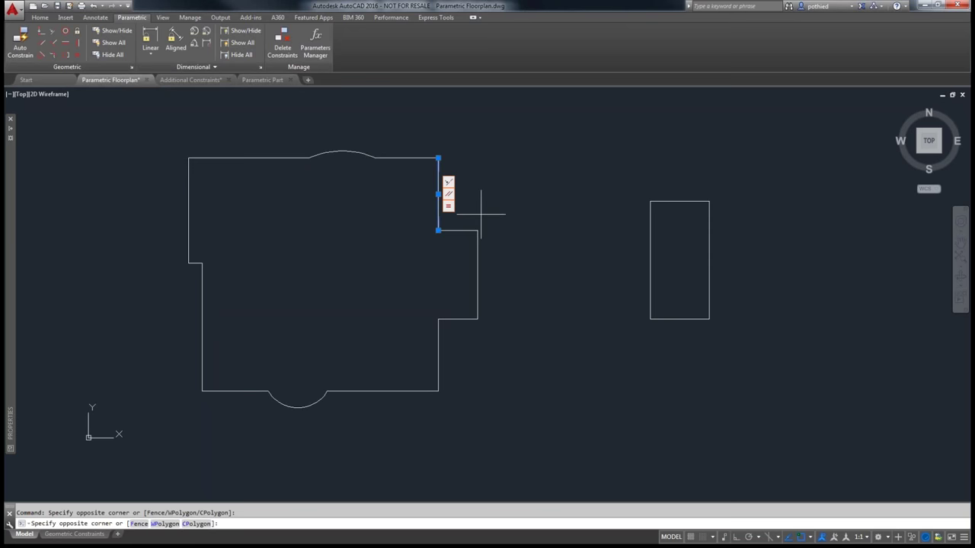
pyautogui.click(446, 283)
pyautogui.press('Escape')
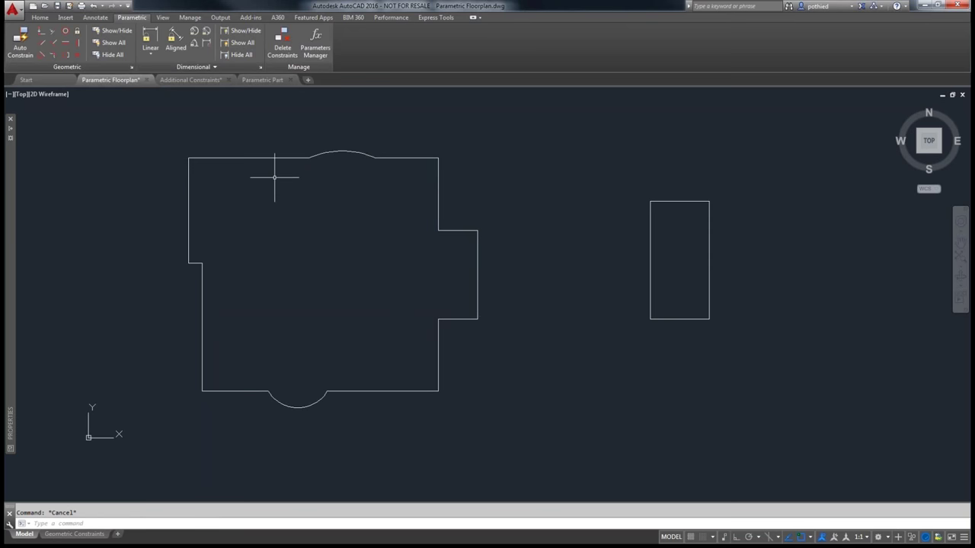
# - Turn constraint bars back on for after applying constraints
pyautogui.click(131, 67)
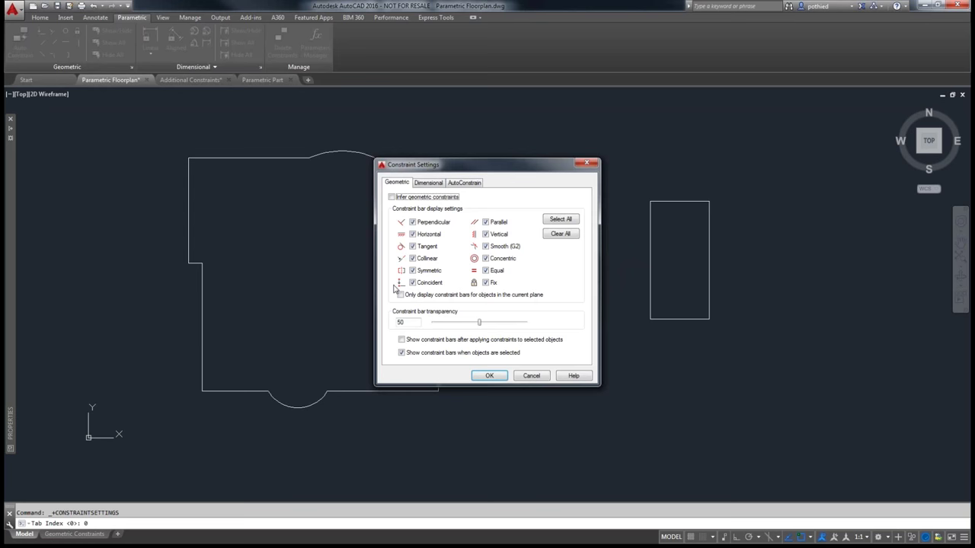
pyautogui.click(402, 340)
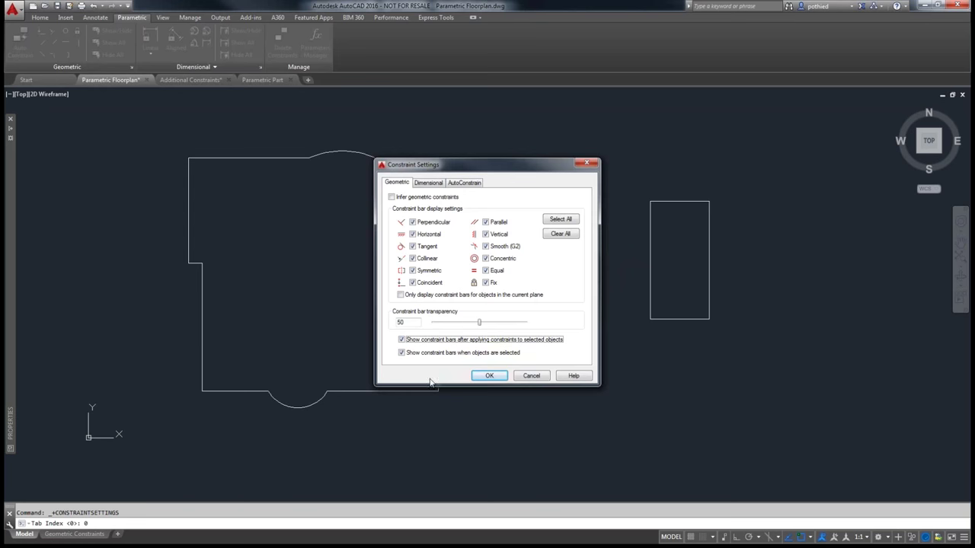
pyautogui.click(489, 376)
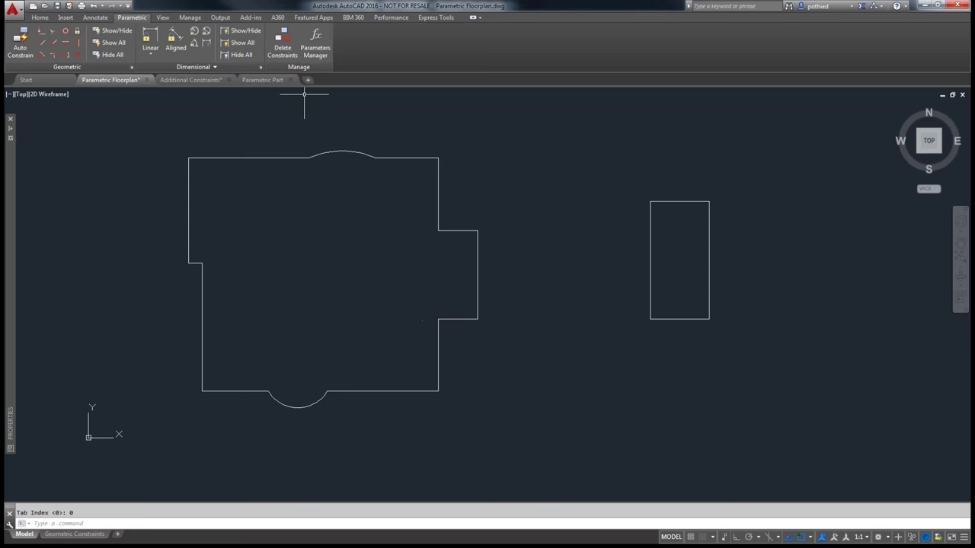
# - Bring up the Parametric Part drawing with the bent-arm bracket
pyautogui.click(273, 81)
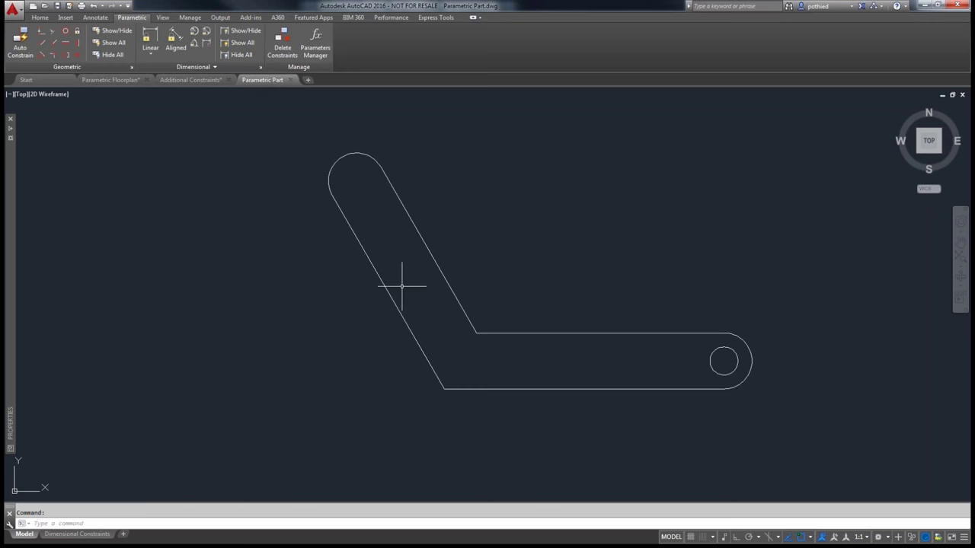
# - Check the bracket outline, then turn off both Show constraint bars options in Constraint Settings
pyautogui.click(667, 388)
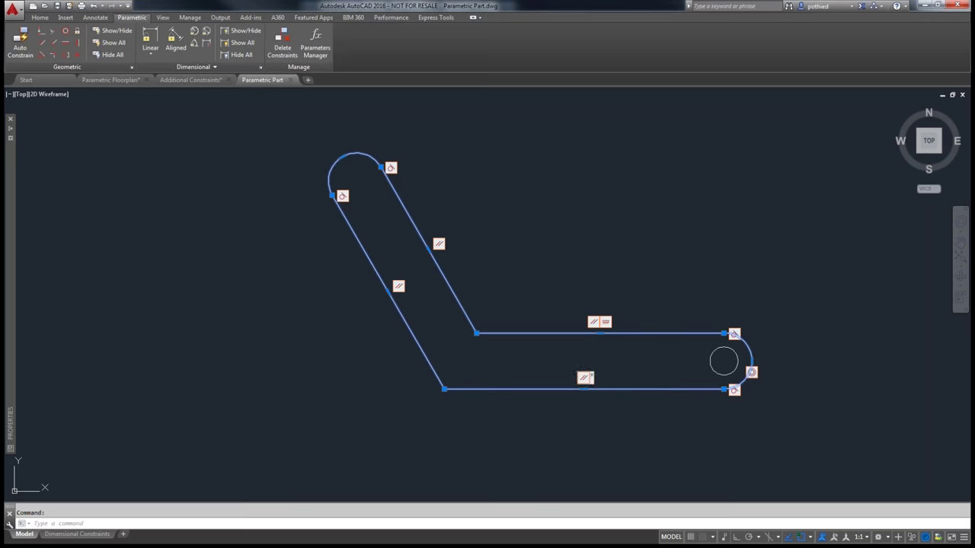
pyautogui.press('Escape')
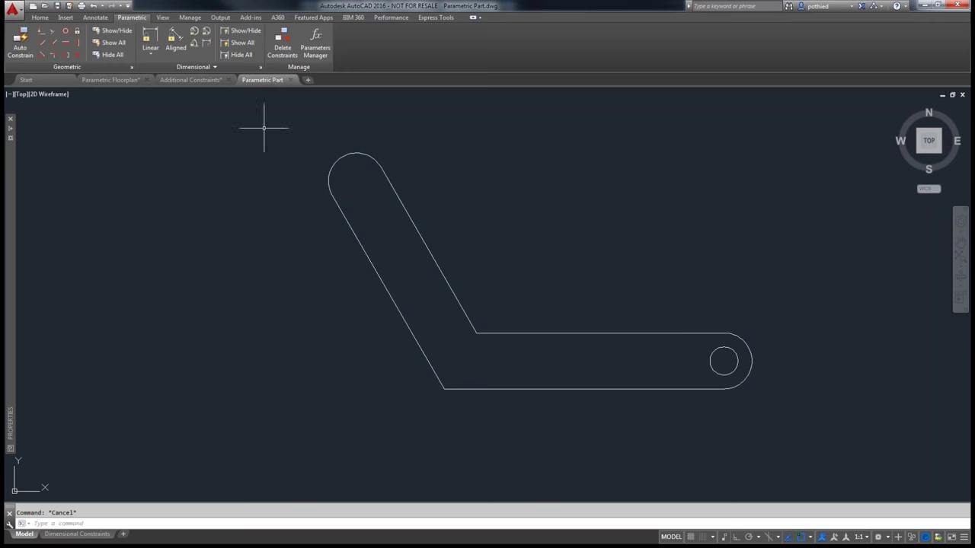
pyautogui.click(132, 65)
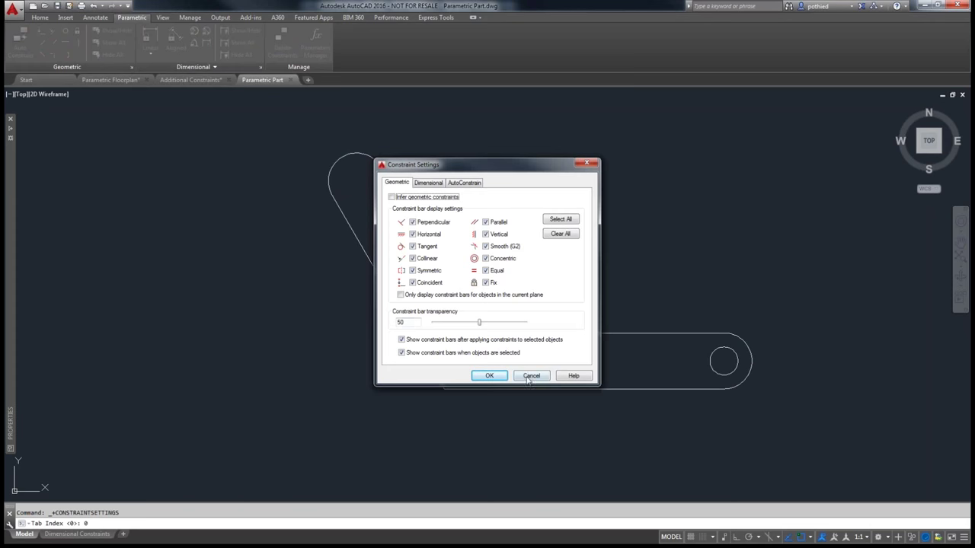
pyautogui.click(401, 340)
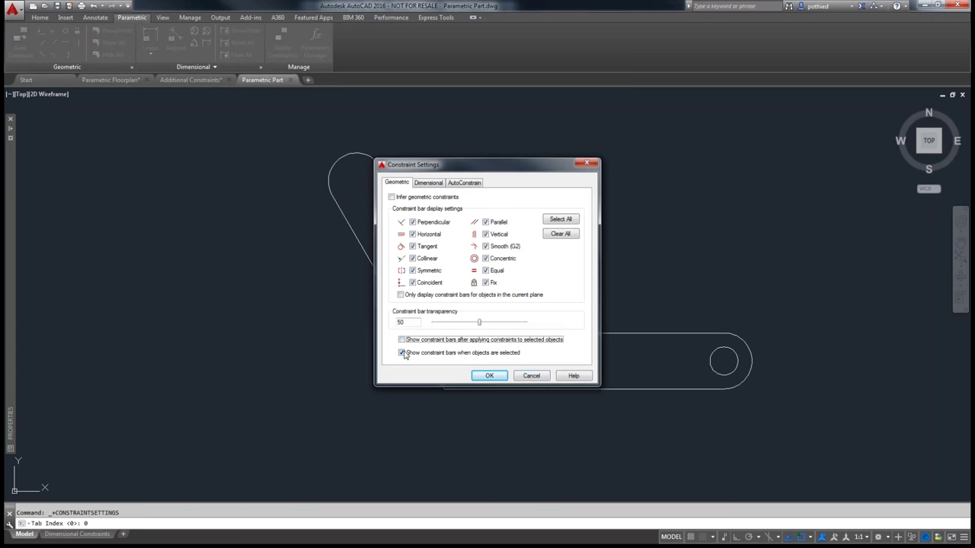
pyautogui.click(401, 353)
pyautogui.click(487, 376)
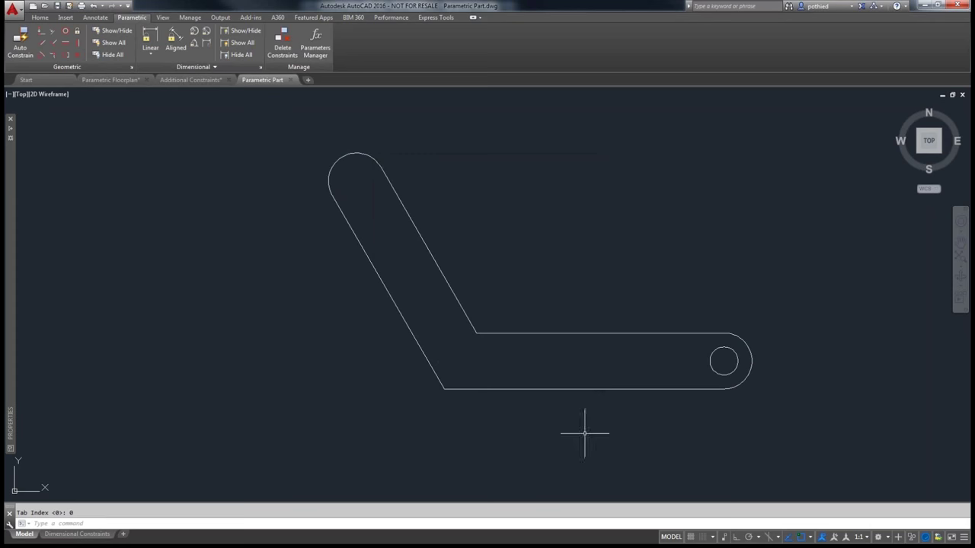
# - Select the bracket outline to confirm no constraint bars appear, cancelling a stray stretch
pyautogui.click(555, 389)
pyautogui.press('Escape')
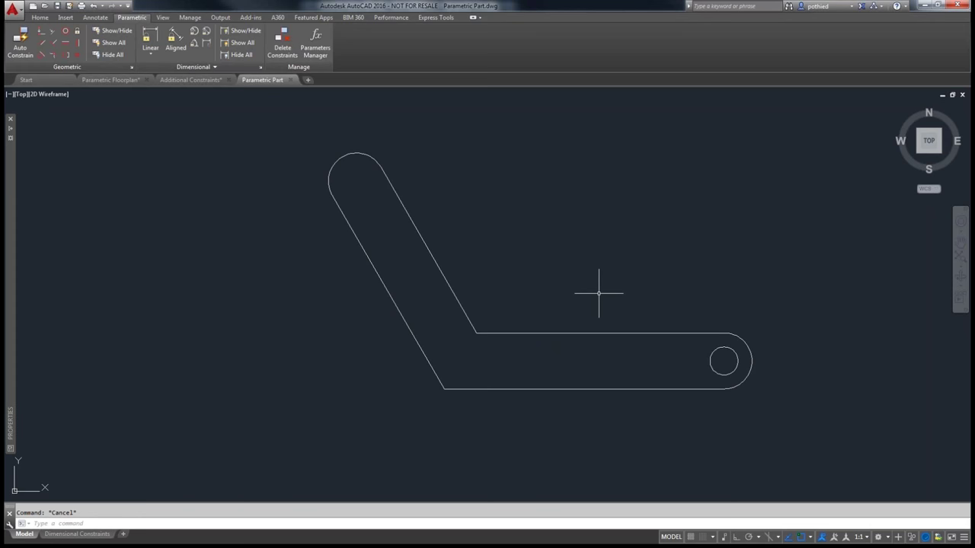
pyautogui.click(607, 333)
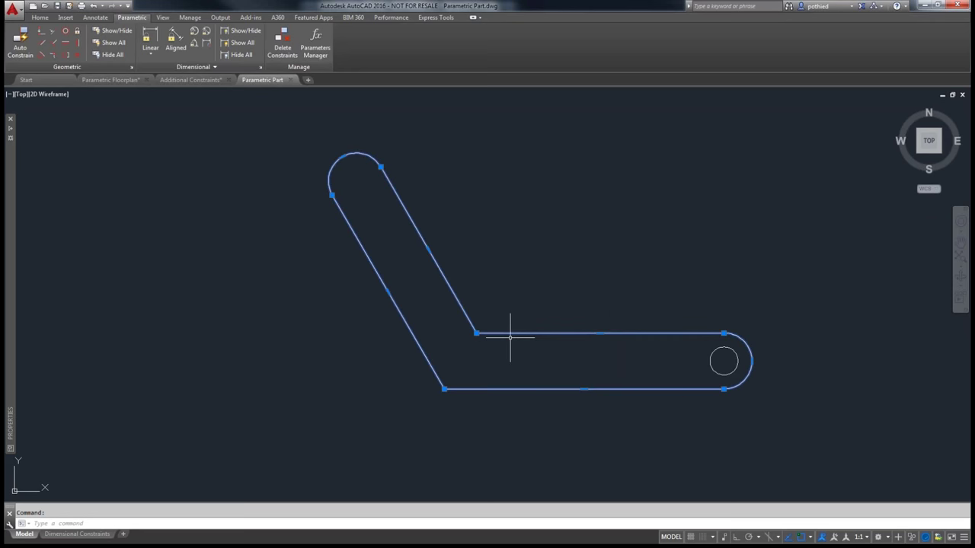
pyautogui.click(600, 333)
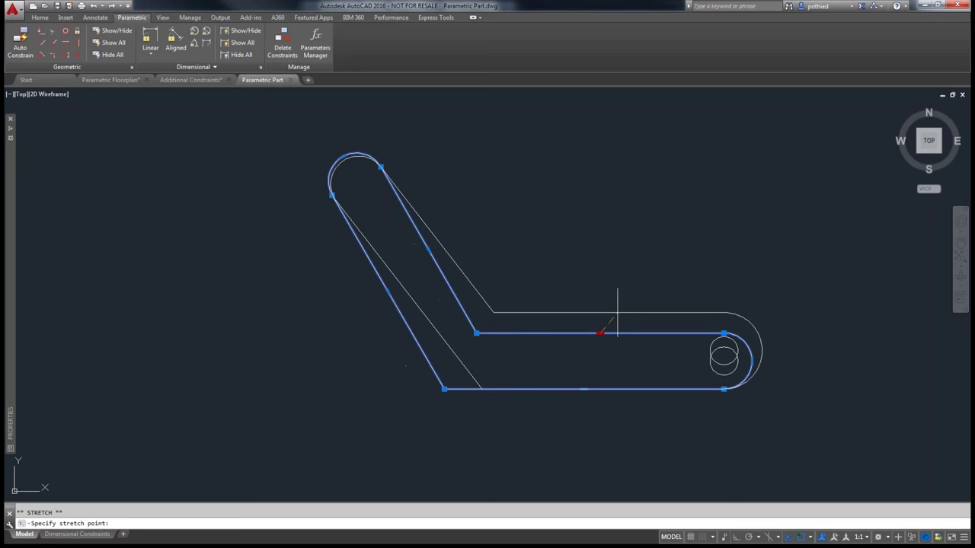
pyautogui.press('Escape')
pyautogui.press('Escape')
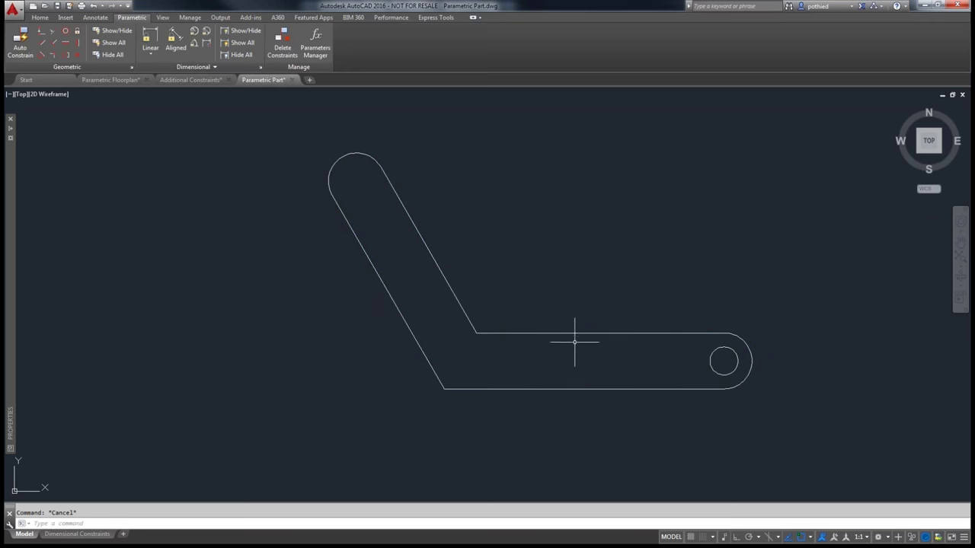
# - Add aligned constraints d1=4.00 on the slanted arm and d2=5.00 on the bottom edge
pyautogui.click(179, 36)
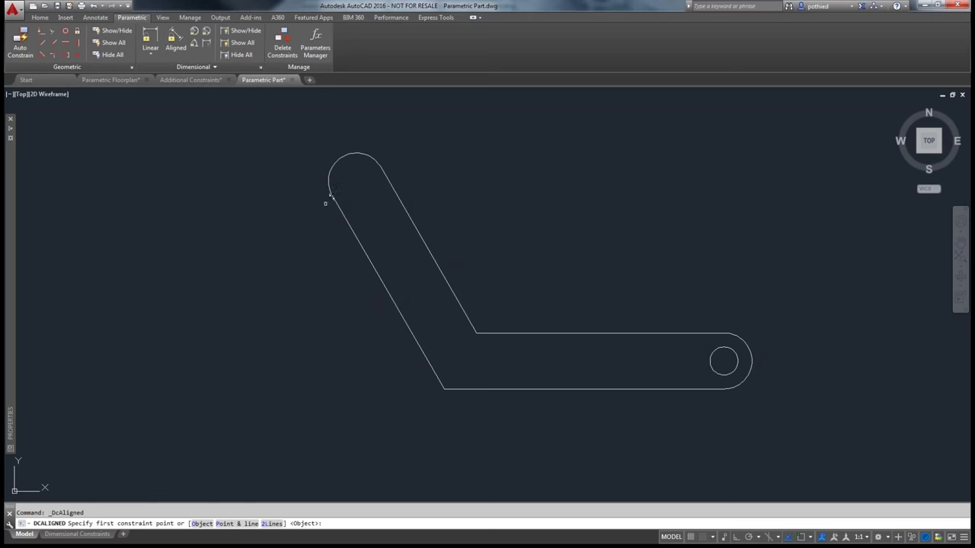
pyautogui.click(335, 195)
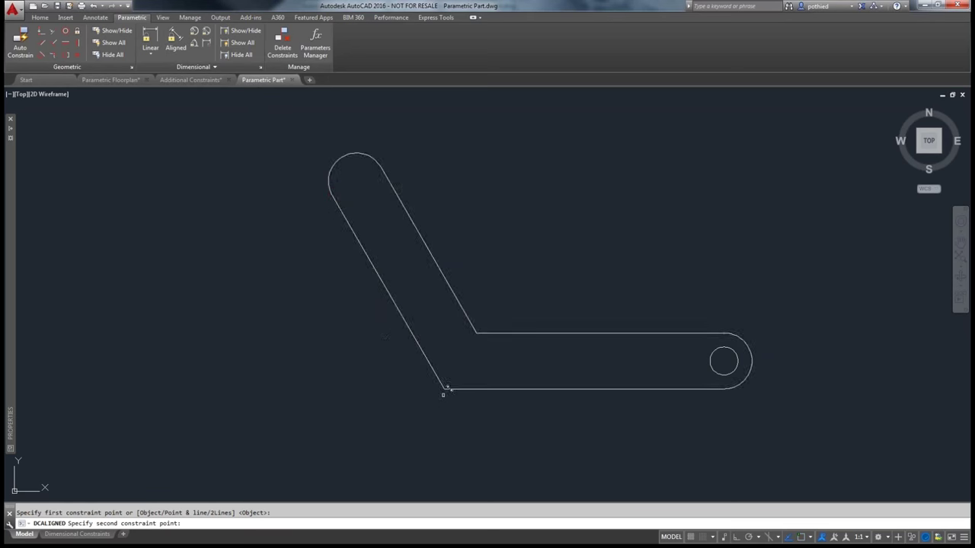
pyautogui.click(446, 387)
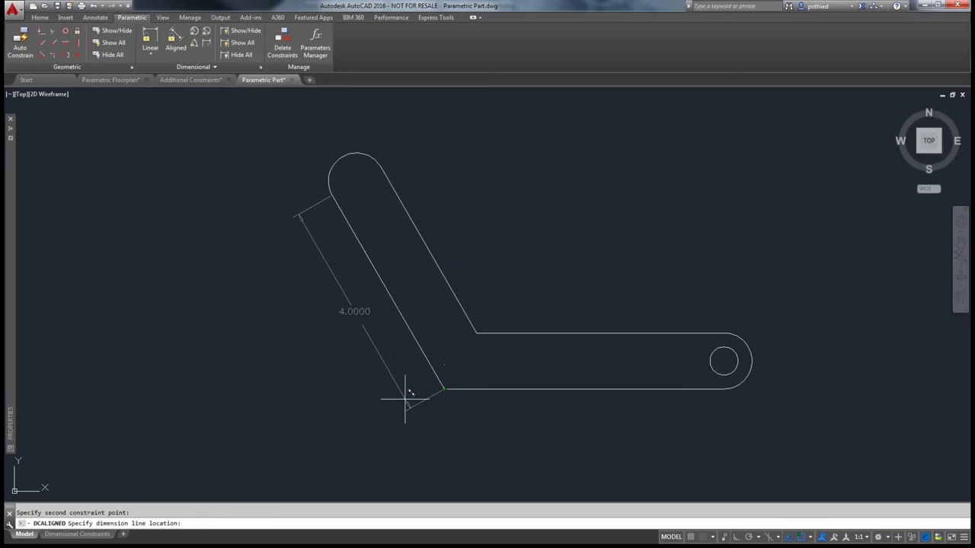
pyautogui.click(366, 331)
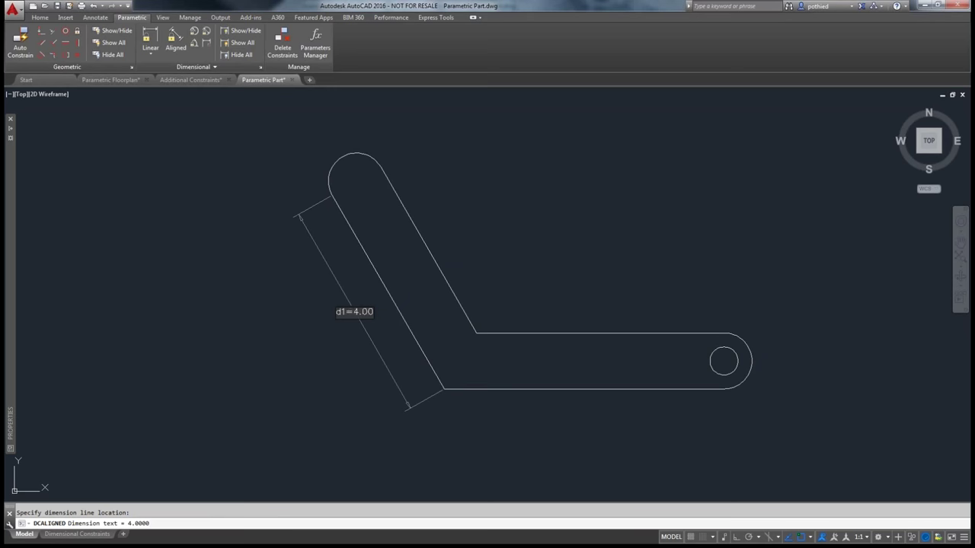
pyautogui.press('Return')
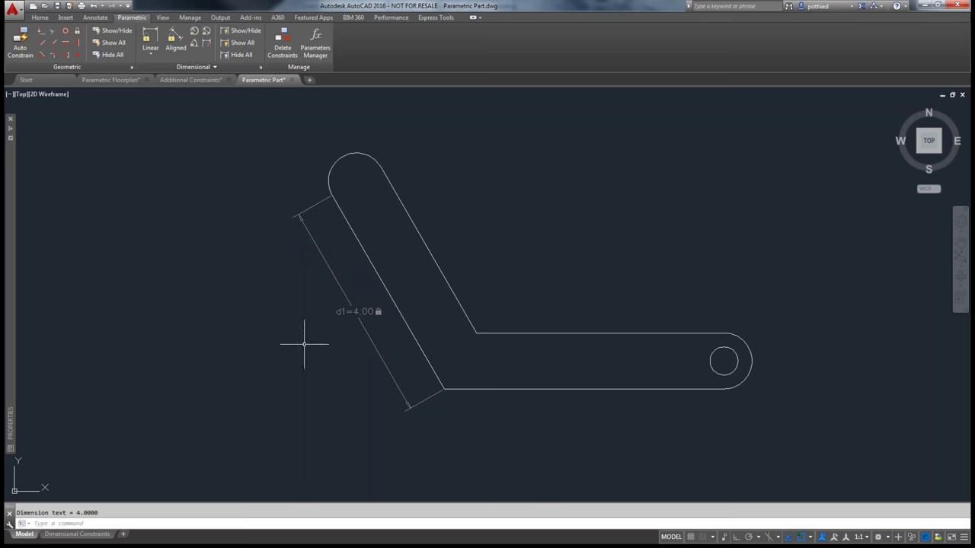
pyautogui.click(177, 40)
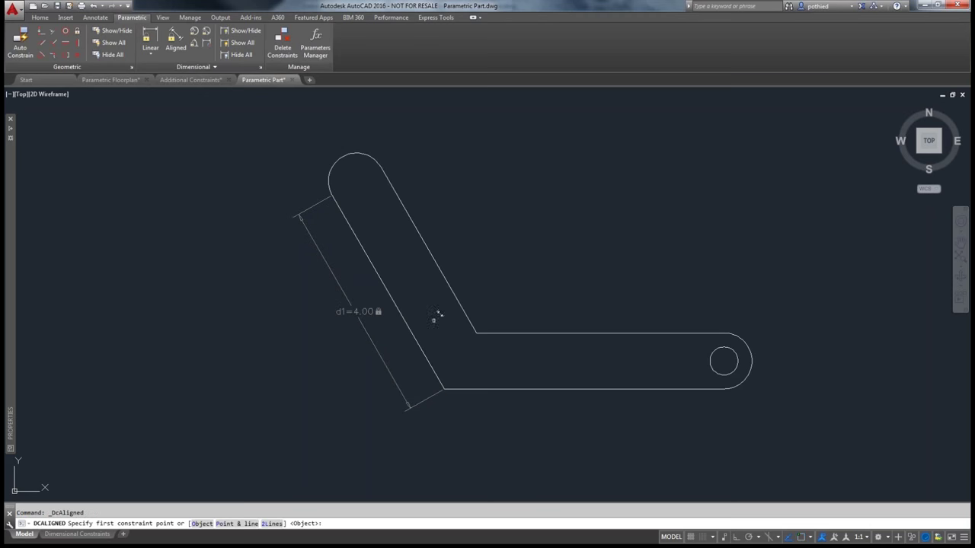
pyautogui.click(471, 382)
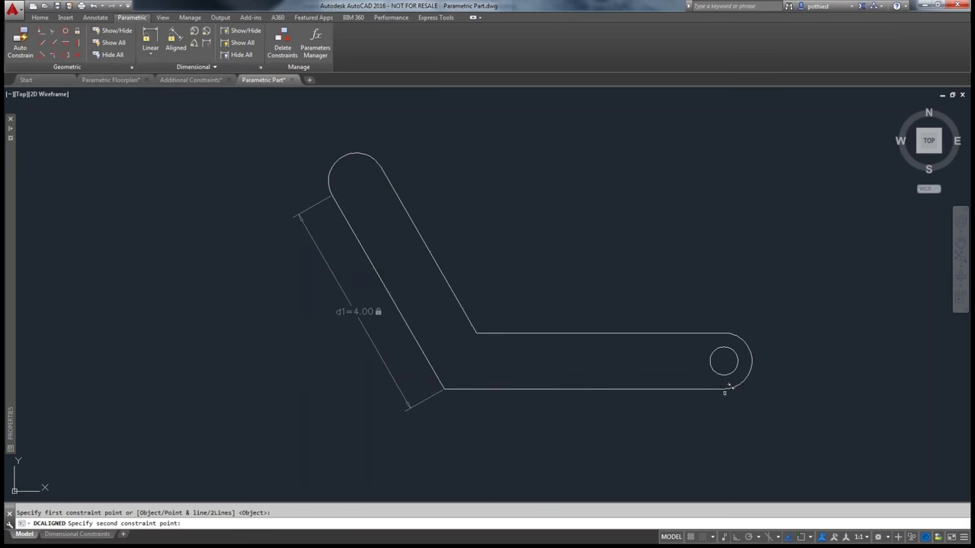
pyautogui.click(724, 388)
pyautogui.click(716, 417)
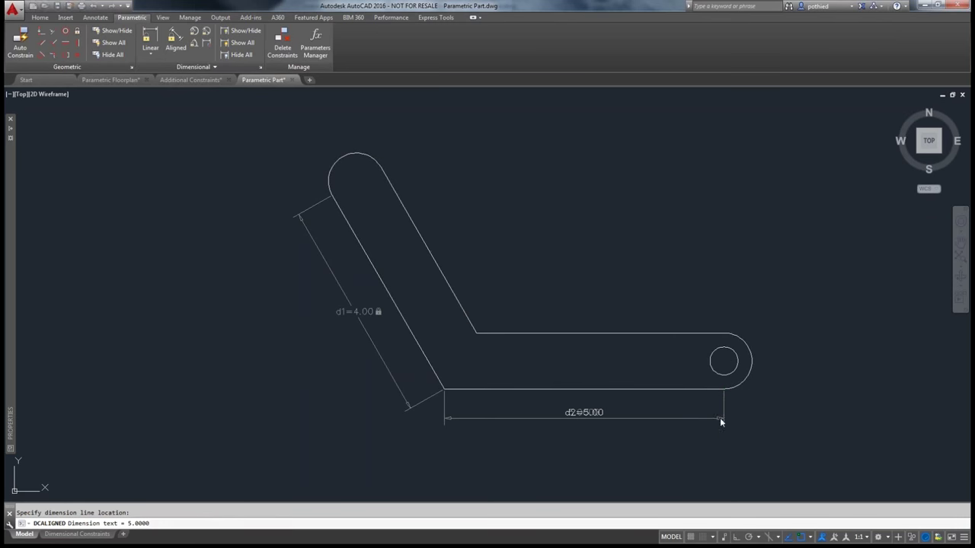
pyautogui.press('Return')
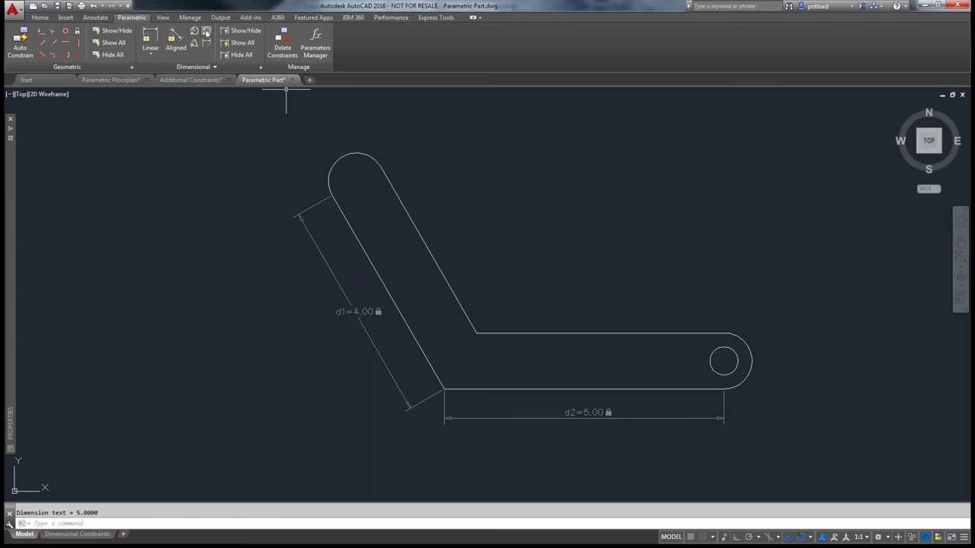
# - Add dia1=0.50 on the bolt hole, rad1=0.50 on the right end arc, and ang1=120° at the bend
pyautogui.click(205, 33)
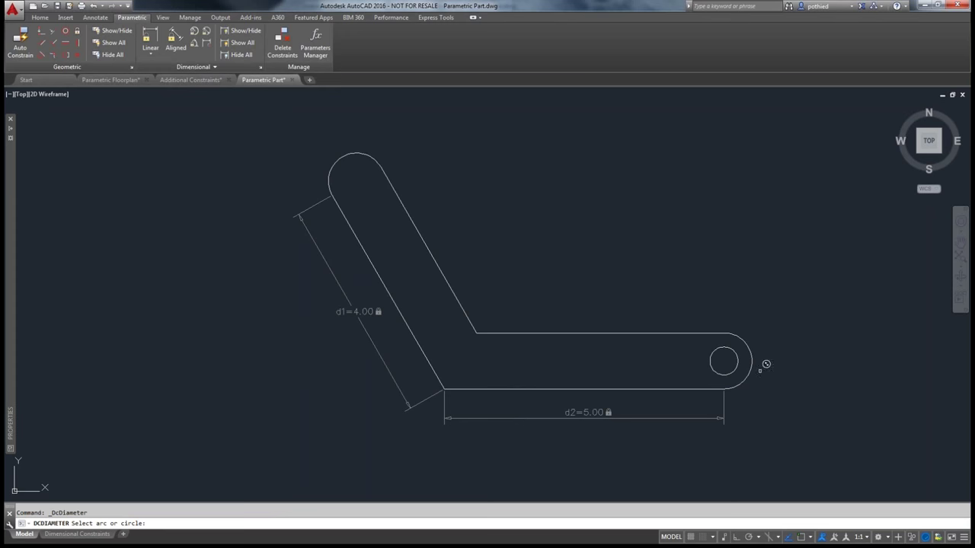
pyautogui.click(739, 348)
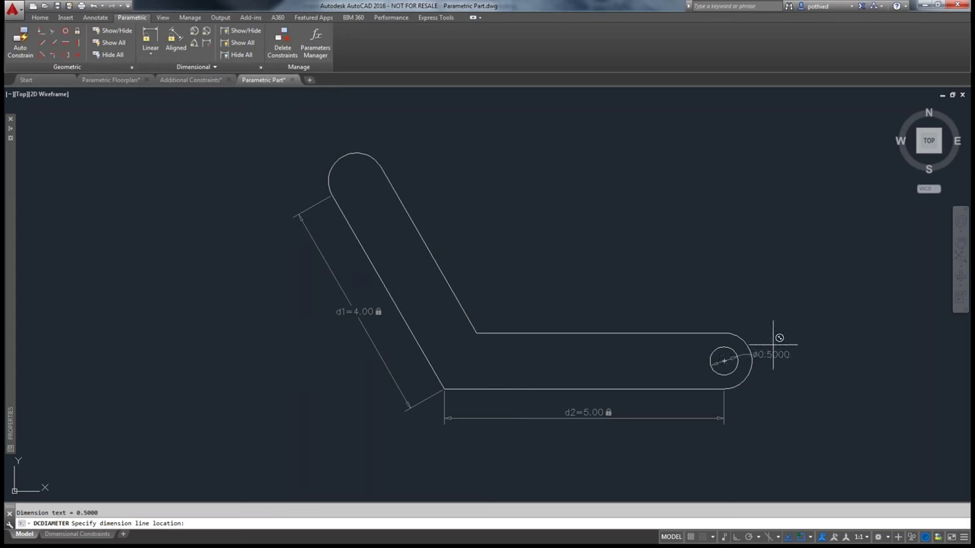
pyautogui.click(766, 346)
pyautogui.press('Return')
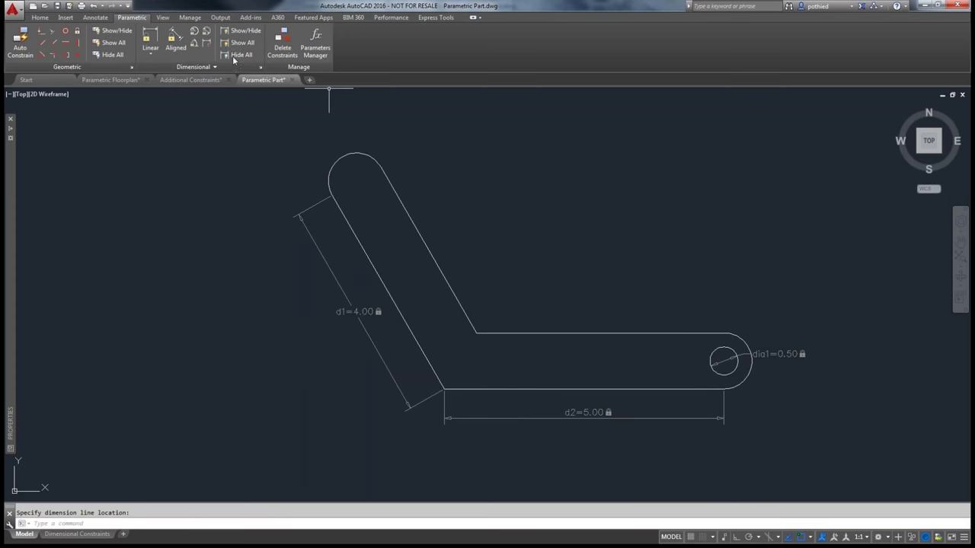
pyautogui.click(195, 32)
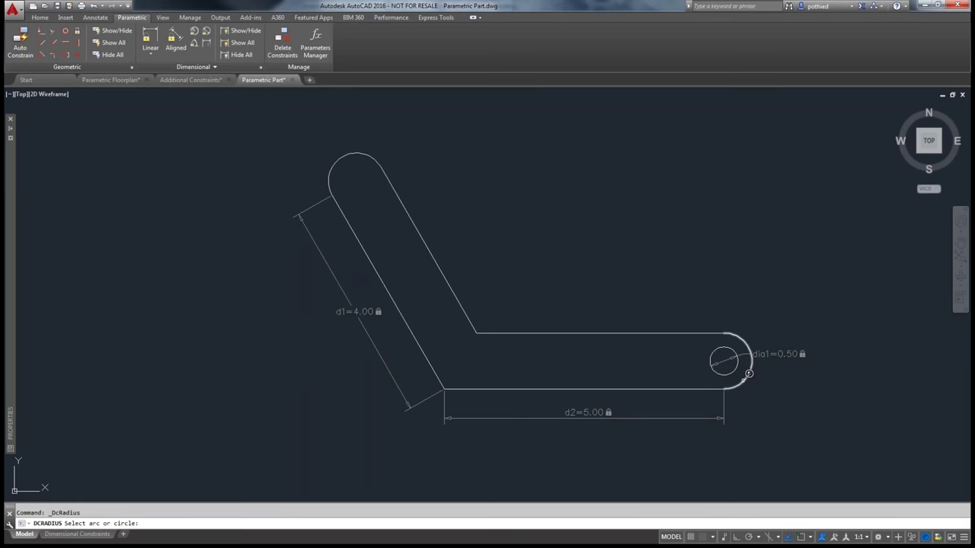
pyautogui.click(749, 373)
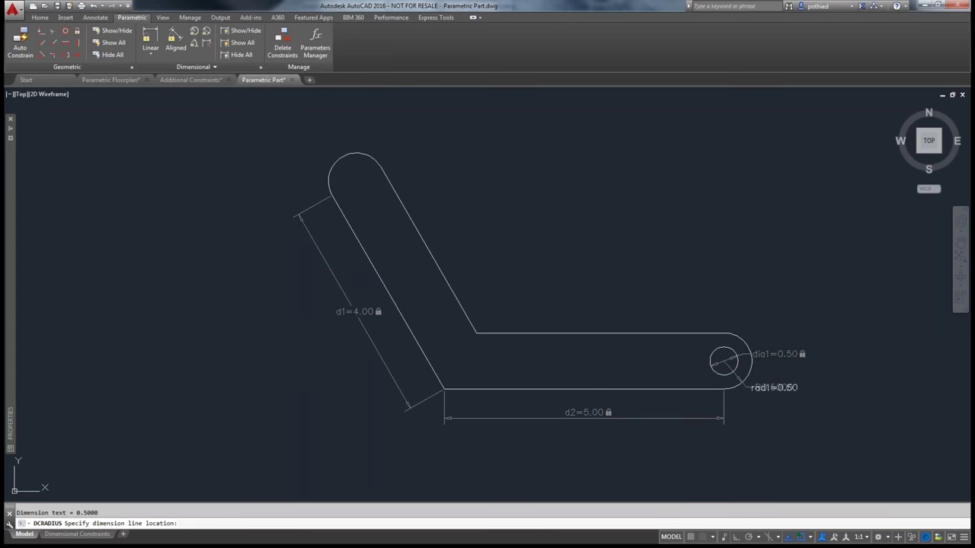
pyautogui.click(767, 387)
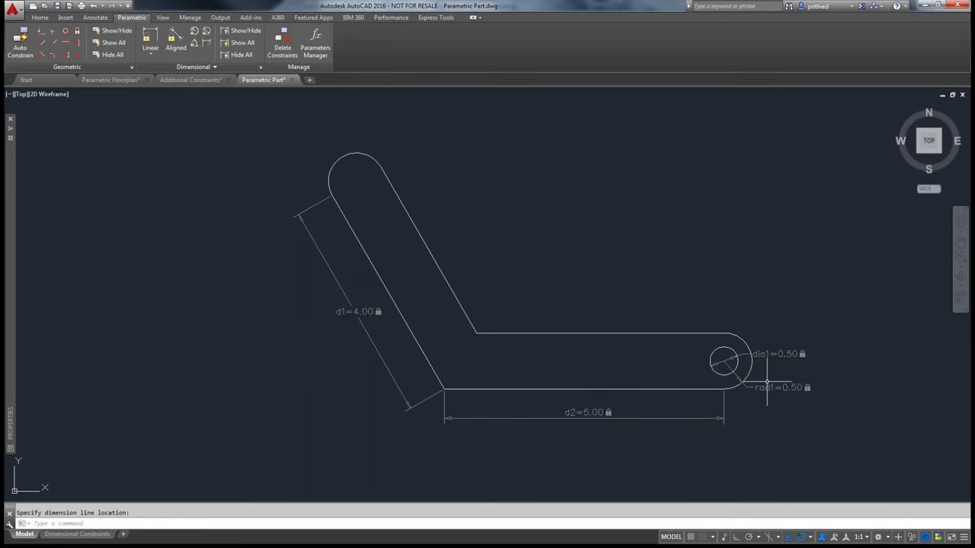
pyautogui.click(194, 44)
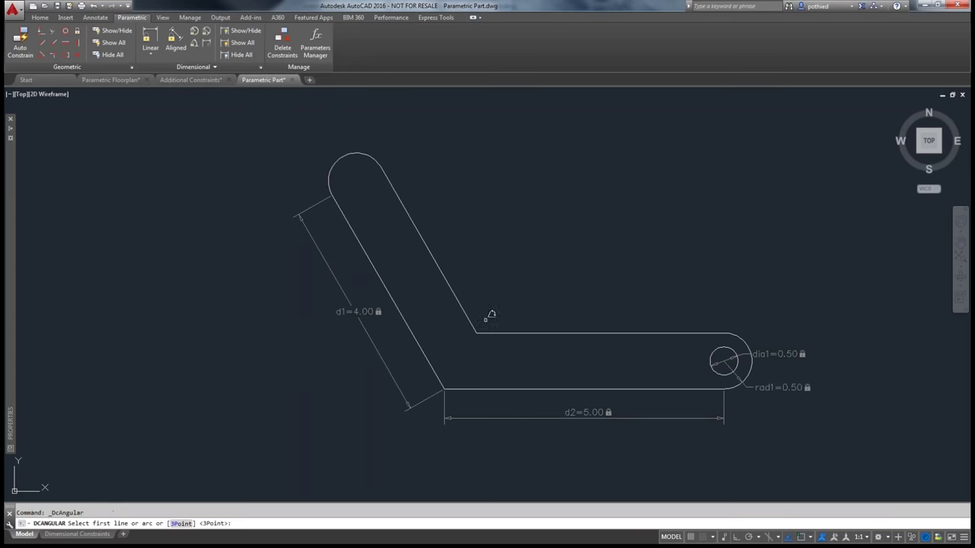
pyautogui.click(469, 302)
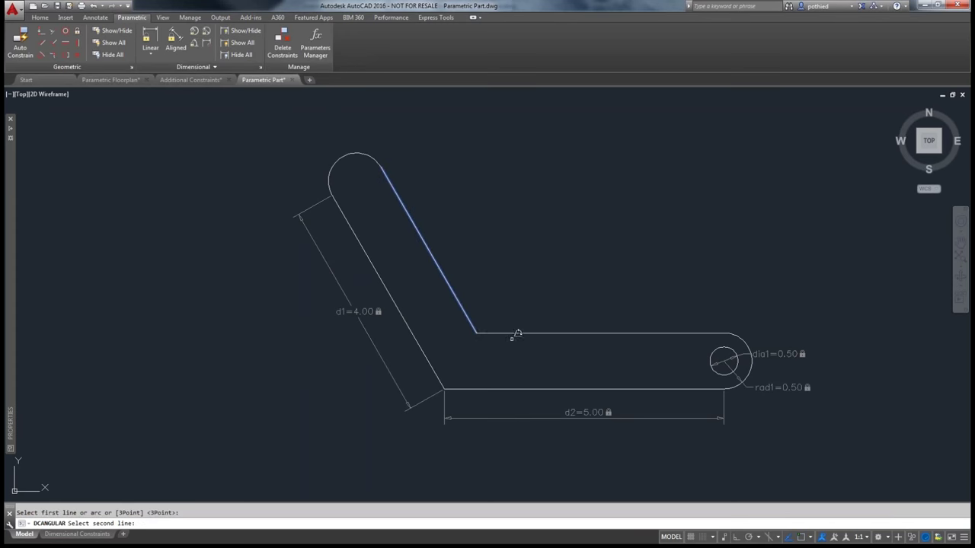
pyautogui.click(513, 333)
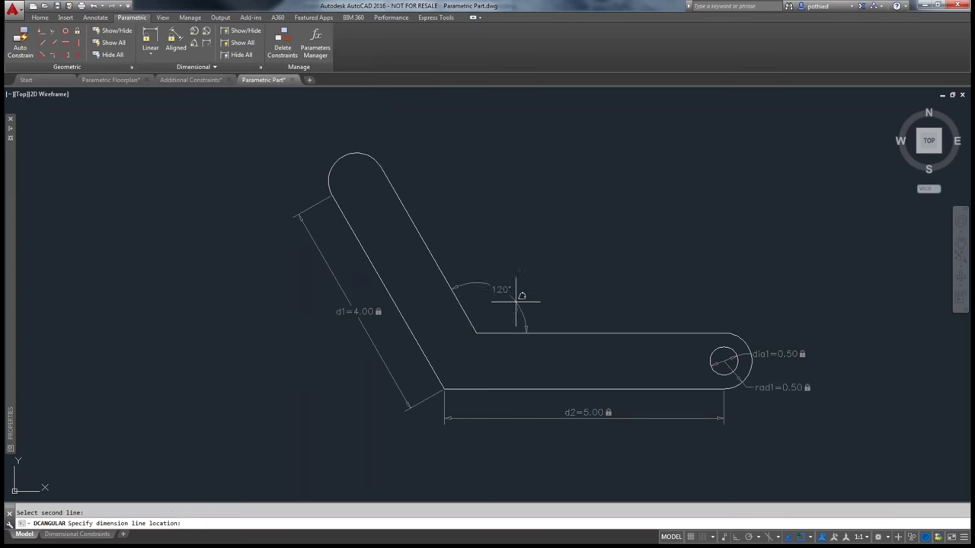
pyautogui.click(515, 300)
pyautogui.press('Return')
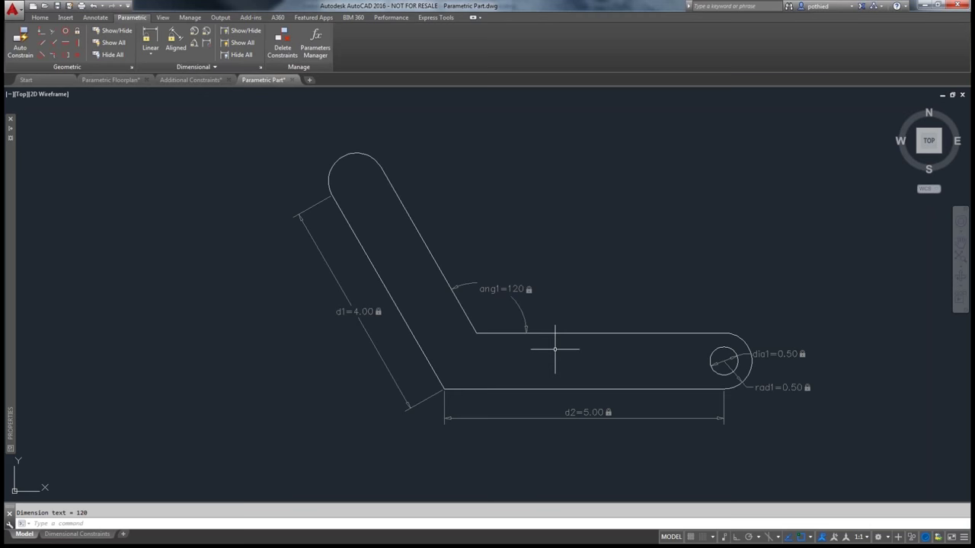
pyautogui.doubleClick(363, 310)
pyautogui.write('3')
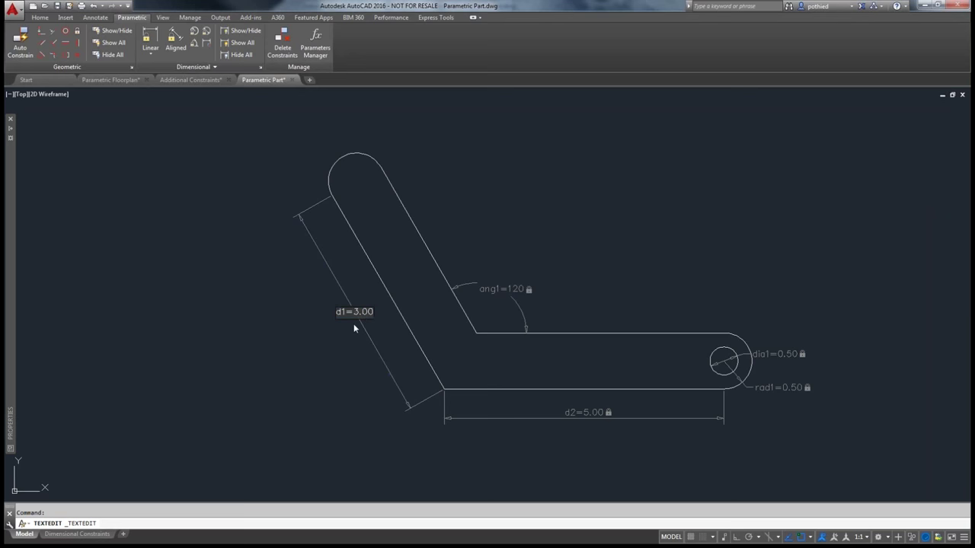
pyautogui.press('Return')
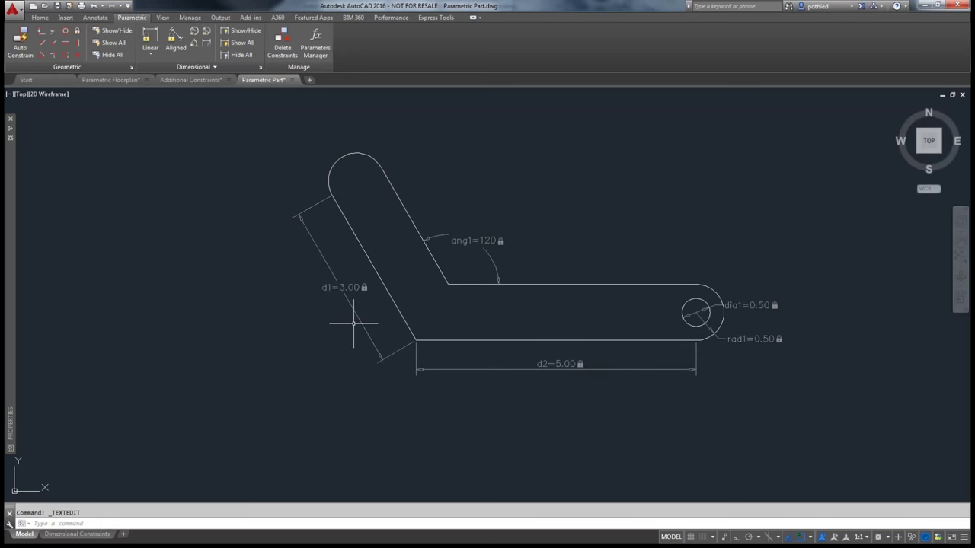
pyautogui.hotkey('ctrl', 'z')
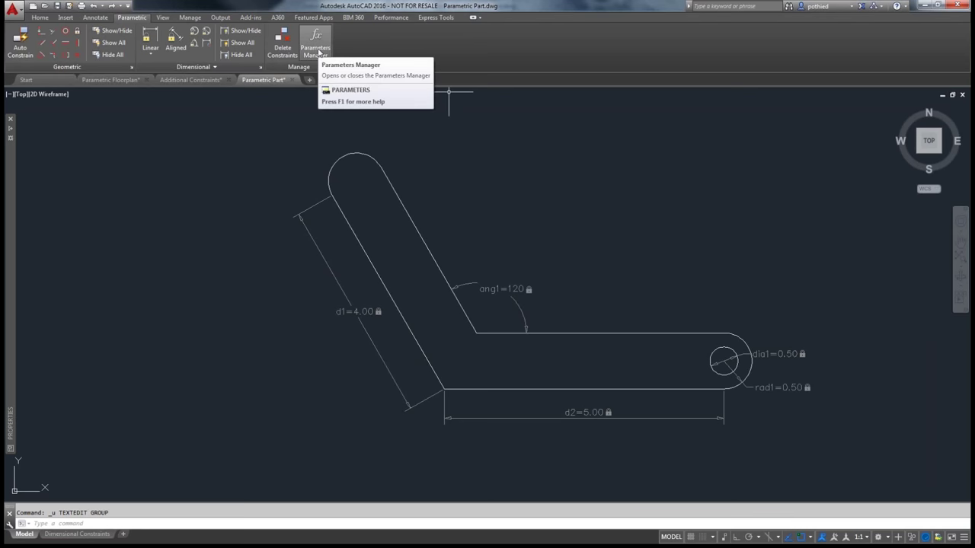
# - Show the Parameters Manager and rename the d1 constraint to arm1 directly on the drawing
pyautogui.click(318, 52)
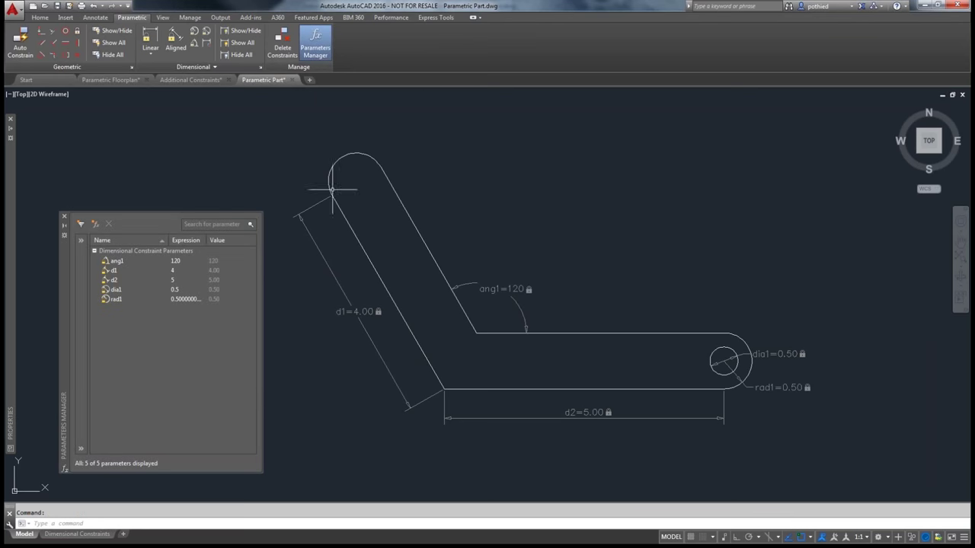
pyautogui.click(355, 312)
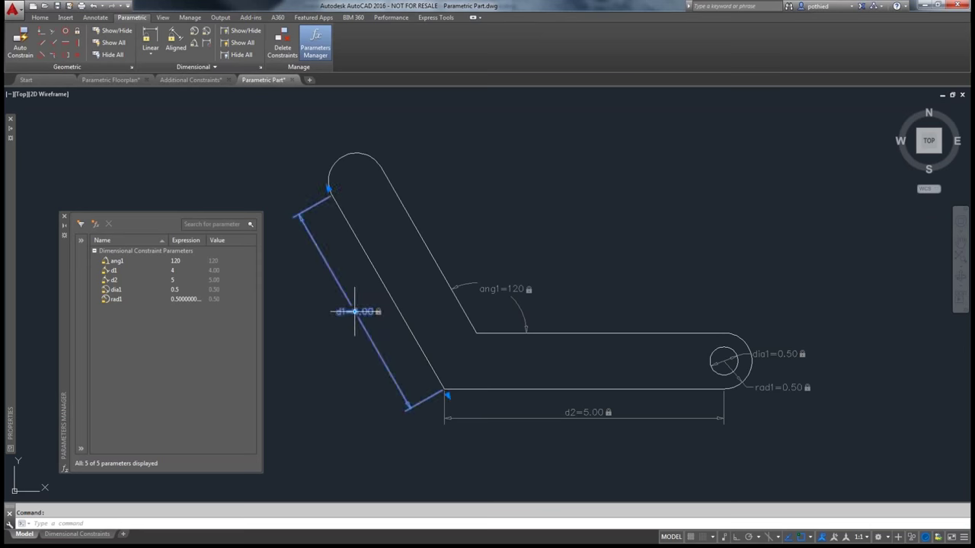
pyautogui.doubleClick(355, 313)
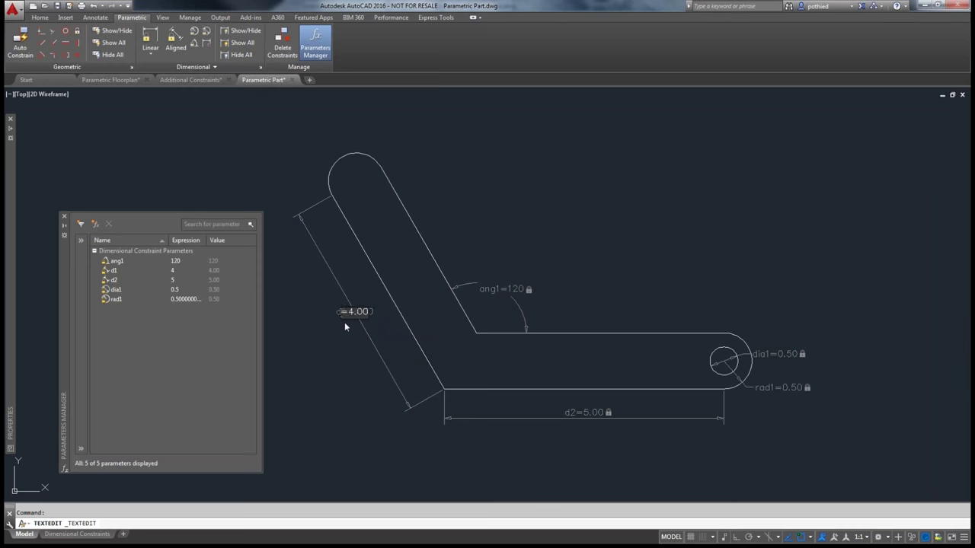
pyautogui.write('arm1')
pyautogui.press('Return')
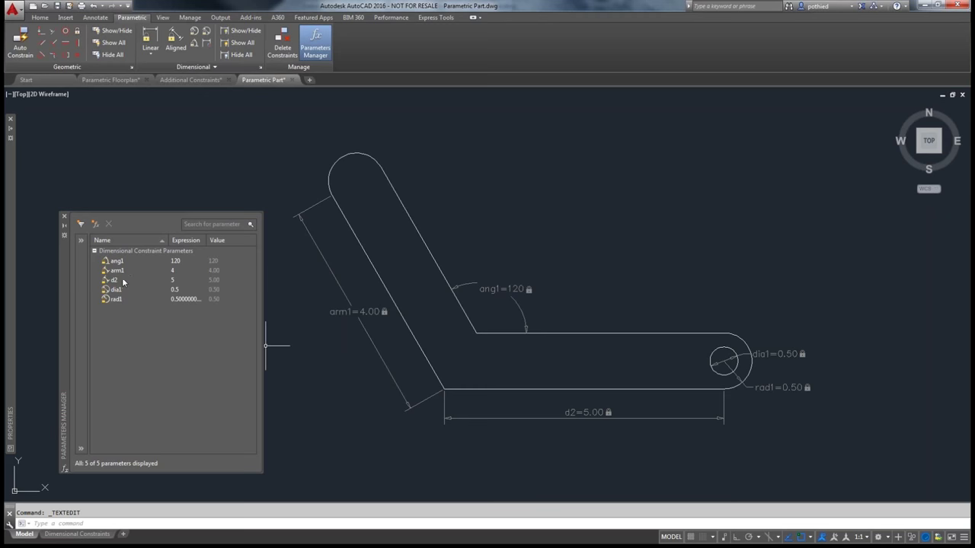
# - In the parameter list, rename d2 to arm2 and dia1 to bolt_hole
pyautogui.click(119, 282)
pyautogui.doubleClick(119, 282)
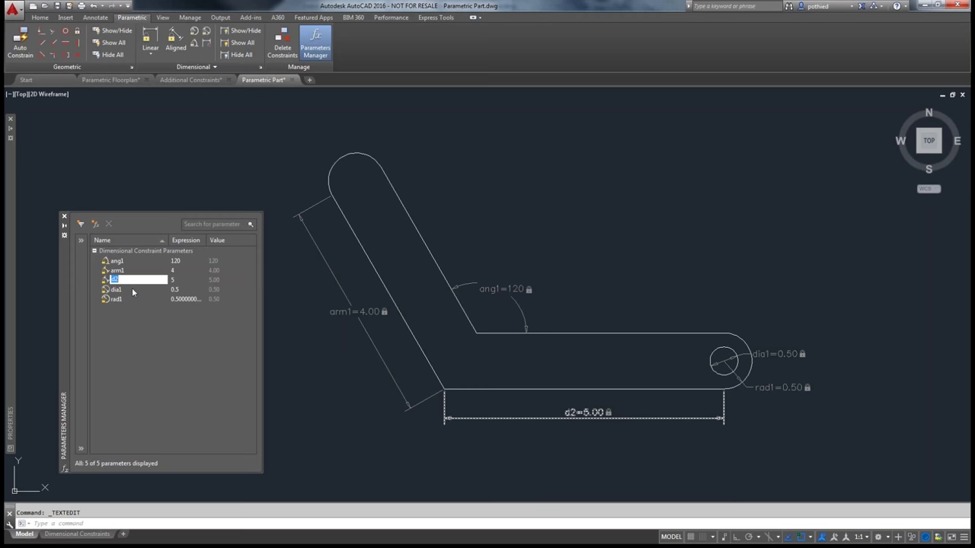
pyautogui.write('arm2')
pyautogui.press('Return')
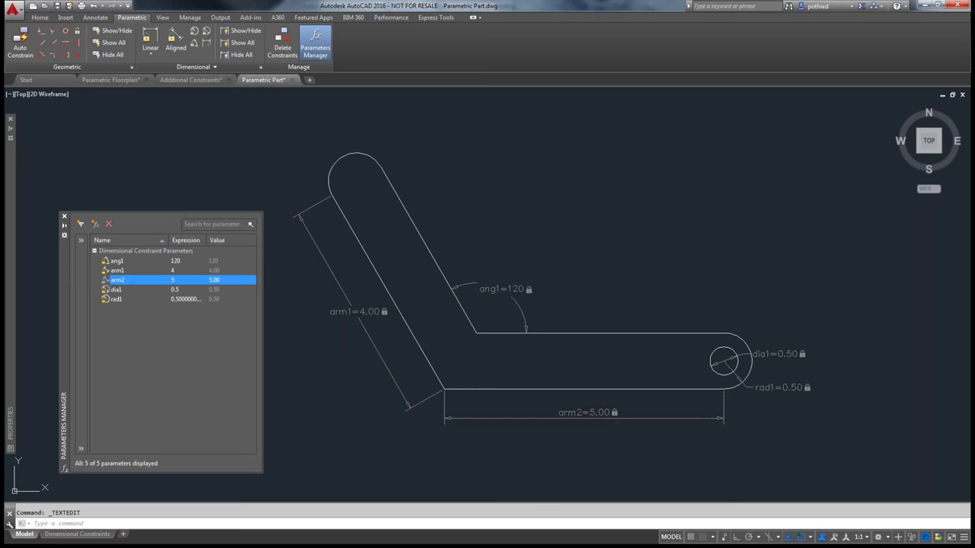
pyautogui.doubleClick(121, 291)
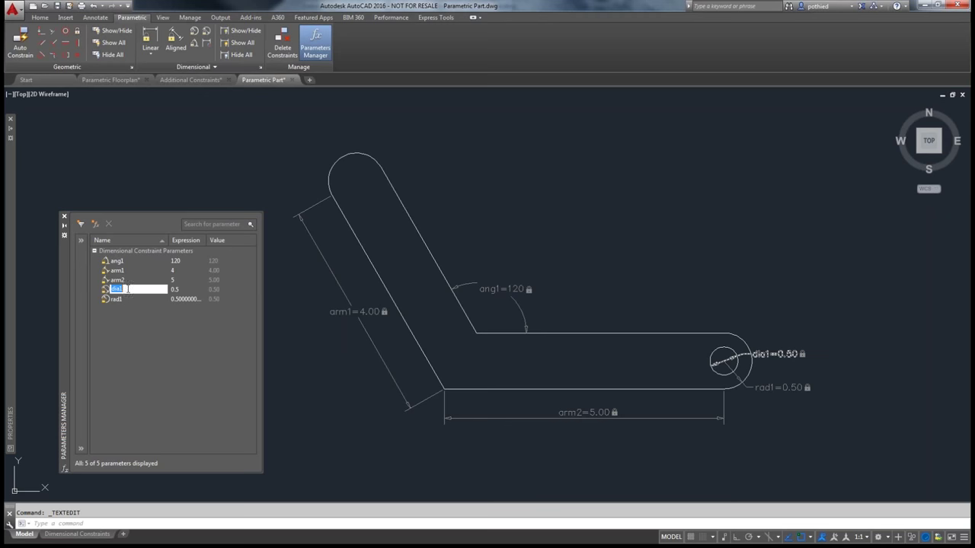
pyautogui.write('bolt')
pyautogui.write('_hole')
pyautogui.press('Return')
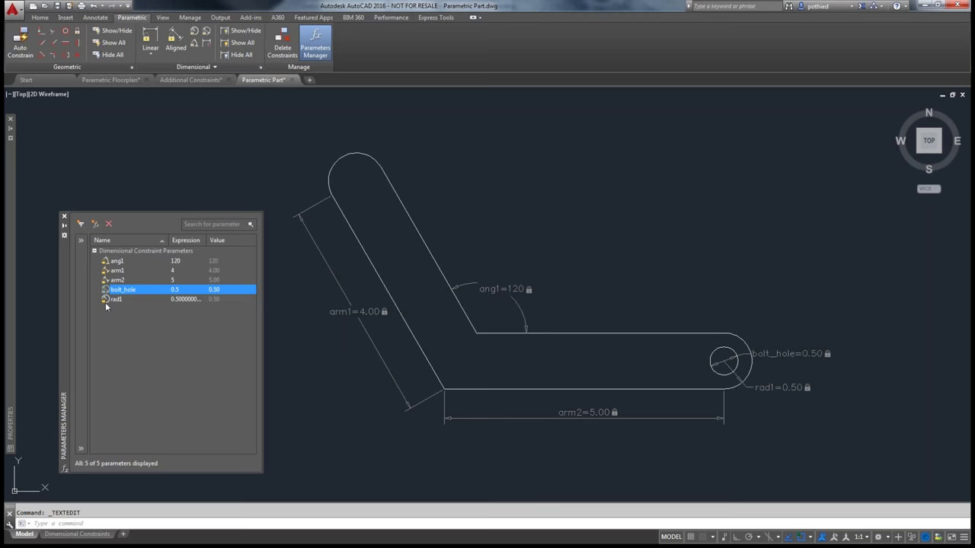
# - Set arm2's expression to arm1*1.5, making it 6.00
pyautogui.doubleClick(175, 279)
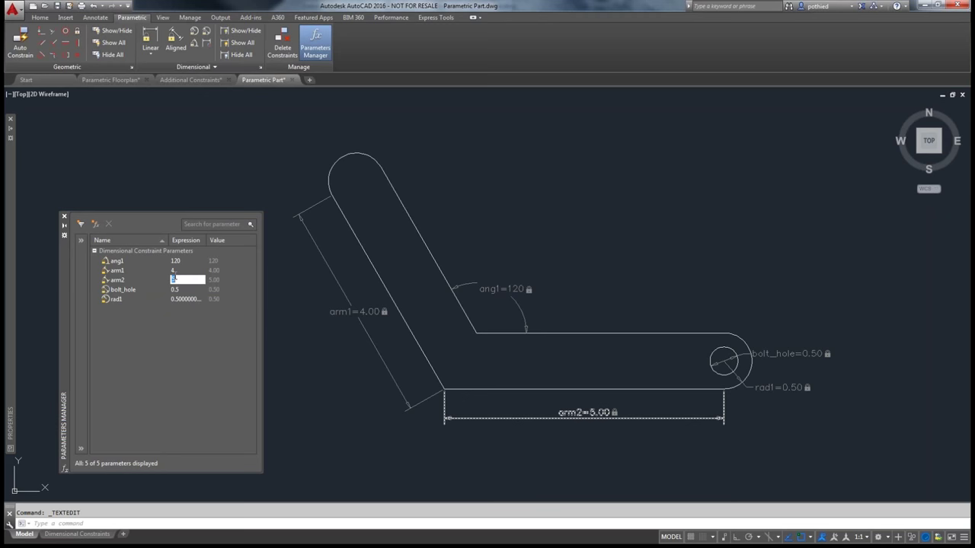
pyautogui.write('arm1')
pyautogui.write('*')
pyautogui.write('1.5')
pyautogui.press('Return')
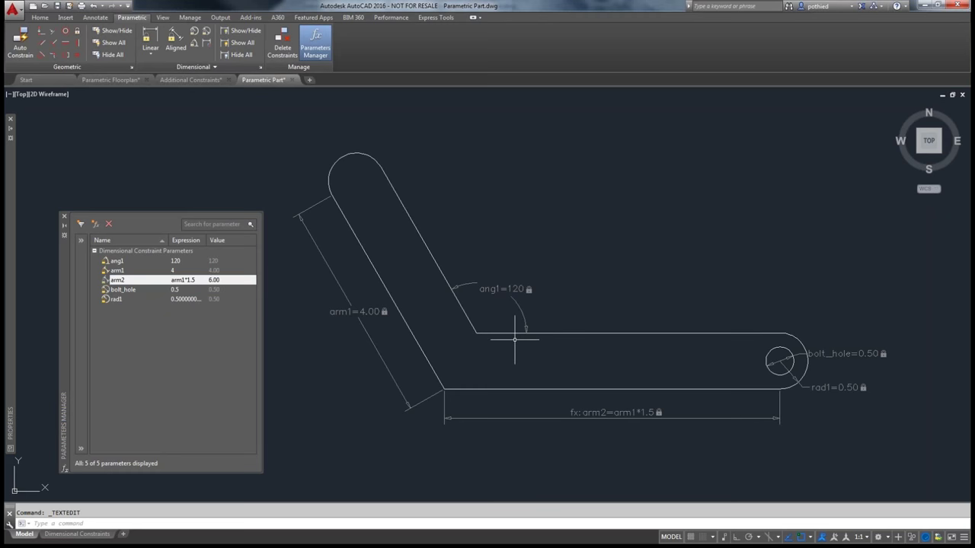
# - Test the formula by setting arm1 to 3, then 5, then restoring it to 4
pyautogui.doubleClick(180, 271)
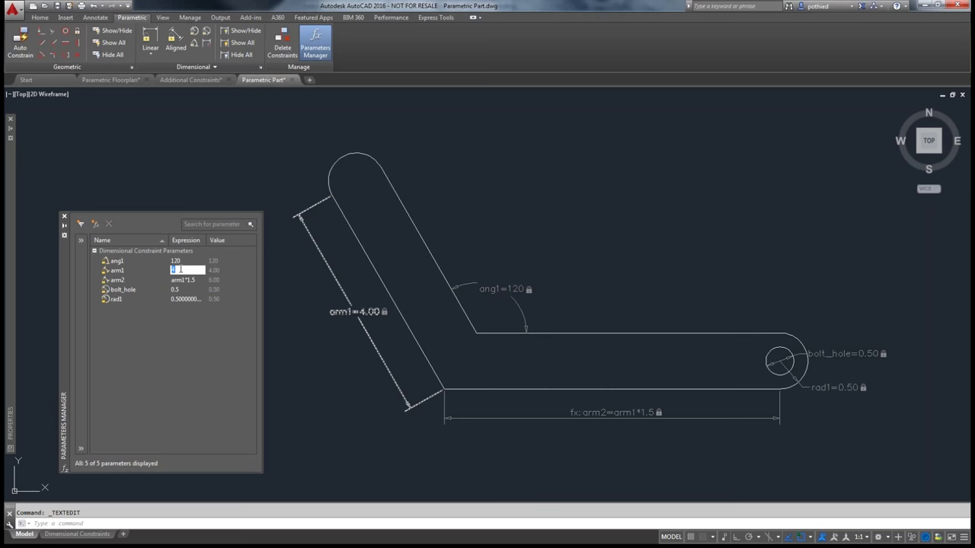
pyautogui.write('3')
pyautogui.press('Return')
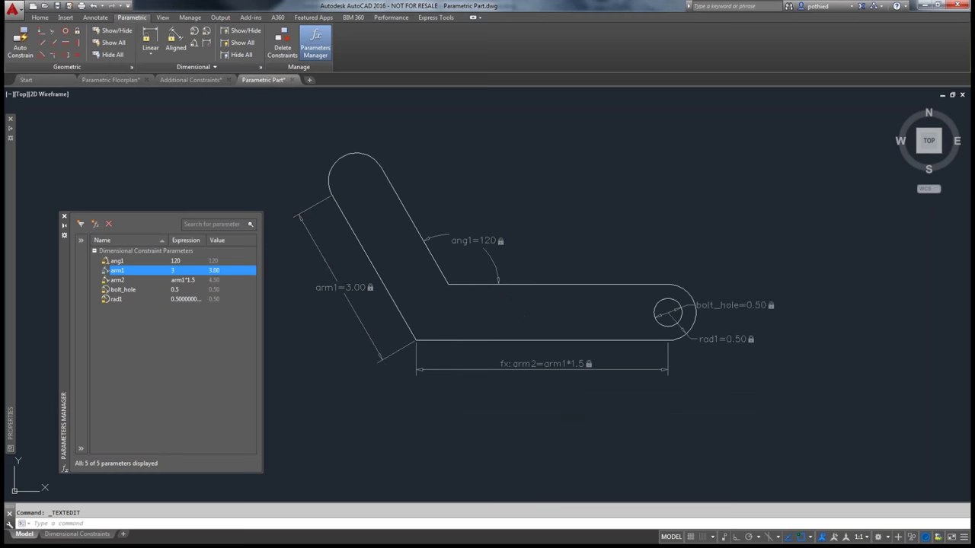
pyautogui.doubleClick(185, 271)
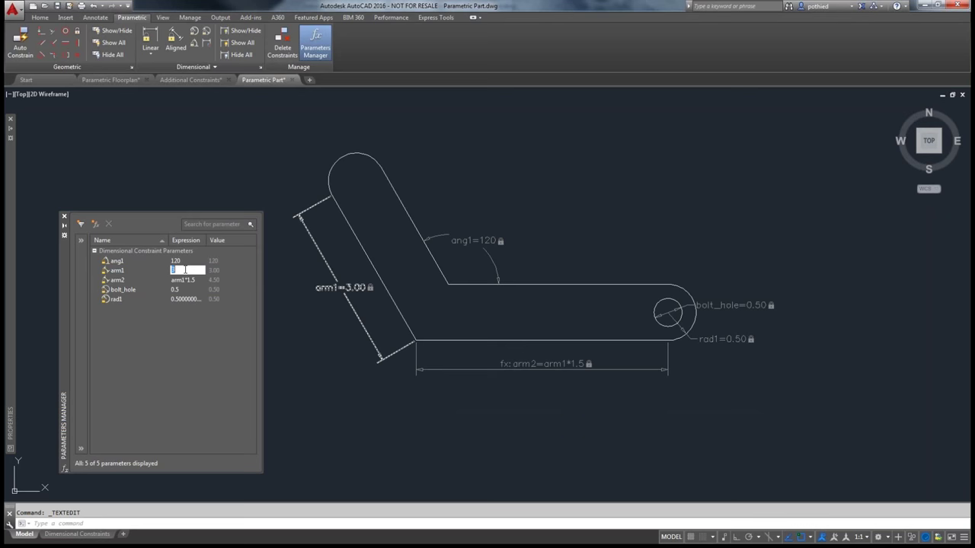
pyautogui.write('5')
pyautogui.press('Return')
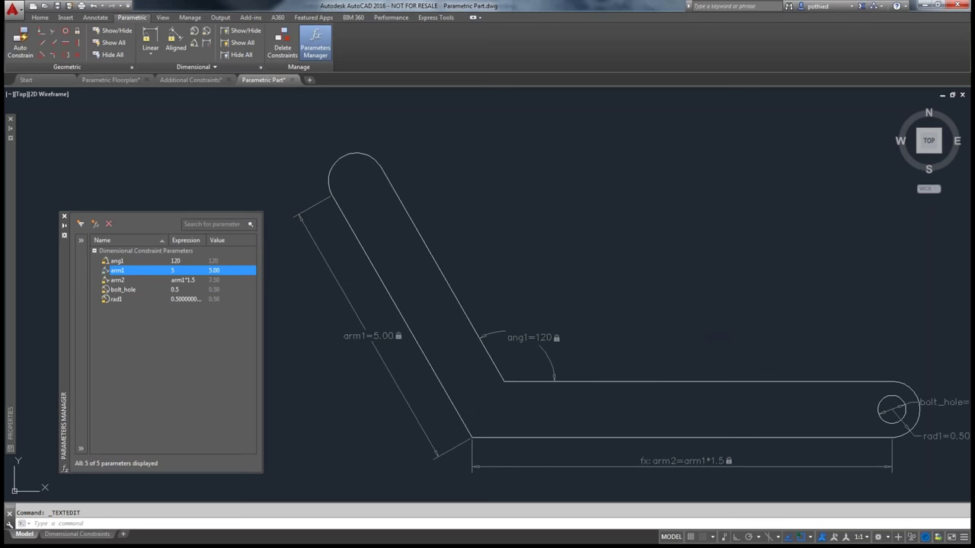
pyautogui.doubleClick(185, 271)
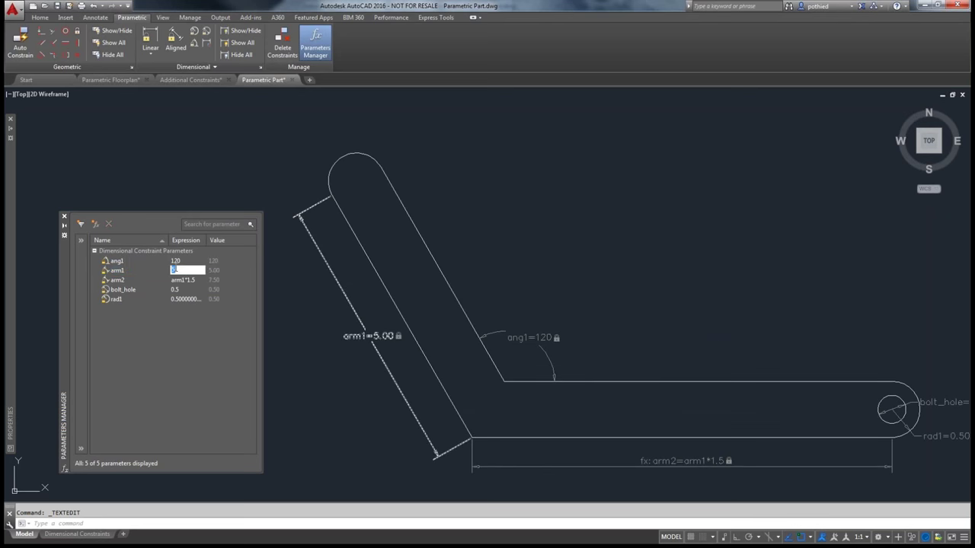
pyautogui.write('4')
pyautogui.press('Return')
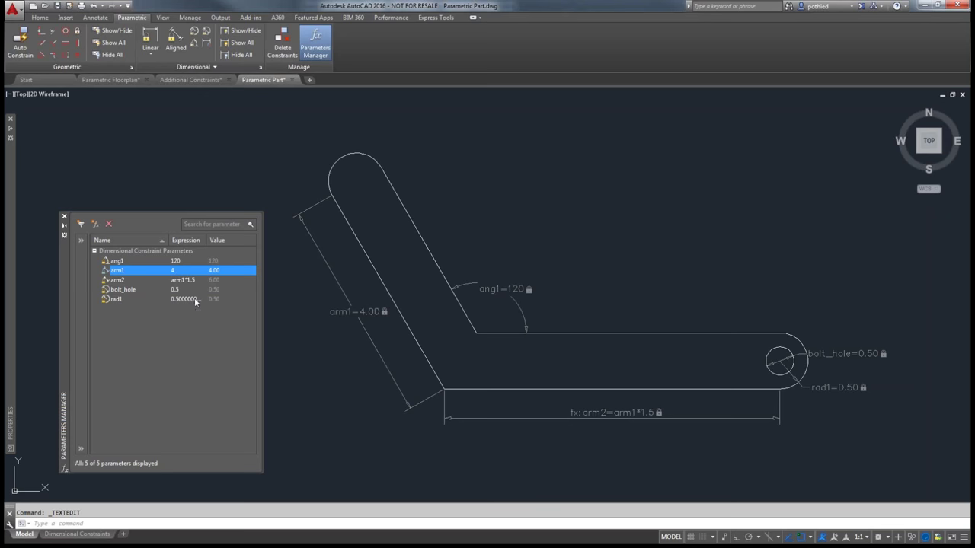
# - Replace rad1's expression with bolt_hole+.25
pyautogui.moveTo(185, 299)
pyautogui.doubleClick(195, 300)
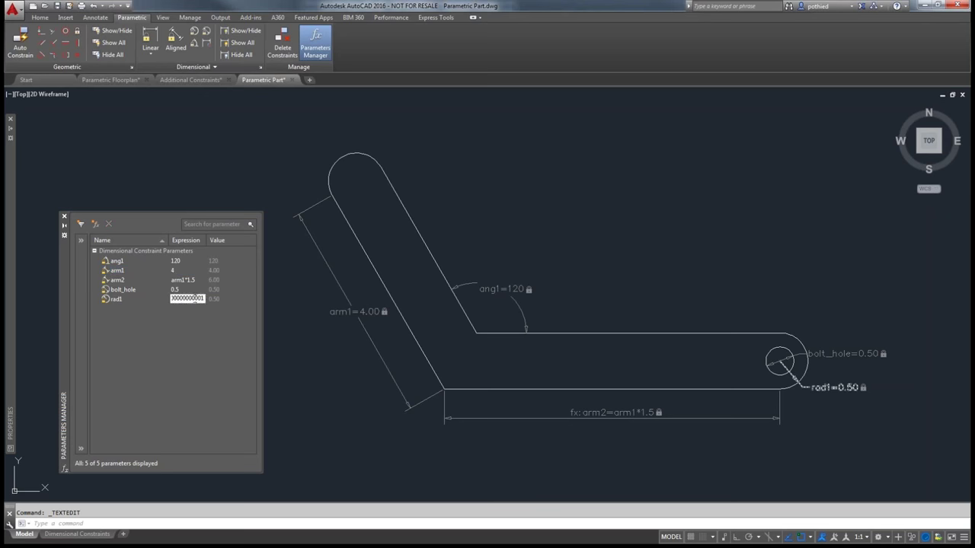
pyautogui.doubleClick(200, 299)
pyautogui.write('bolt')
pyautogui.write('_hom')
pyautogui.press('BackSpace')
pyautogui.write('le')
pyautogui.write('+')
pyautogui.write('.25')
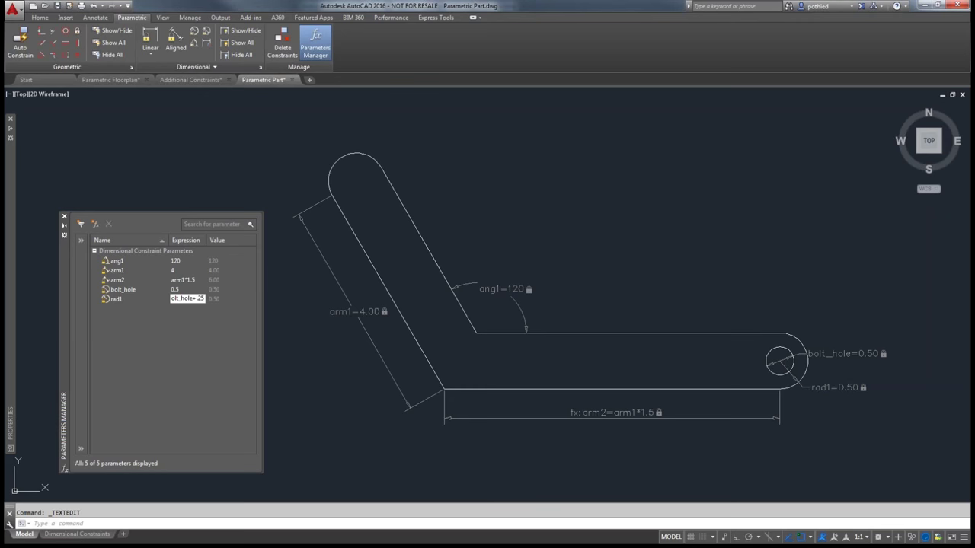
pyautogui.press('Return')
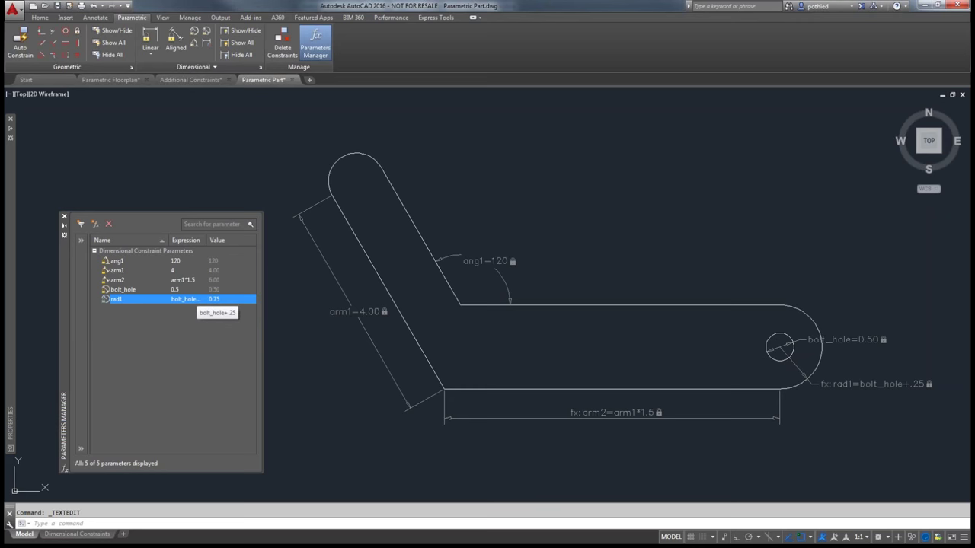
# - Set bolt_hole's expression to .2, shrinking the hole so rad1 becomes 0.45
pyautogui.doubleClick(177, 290)
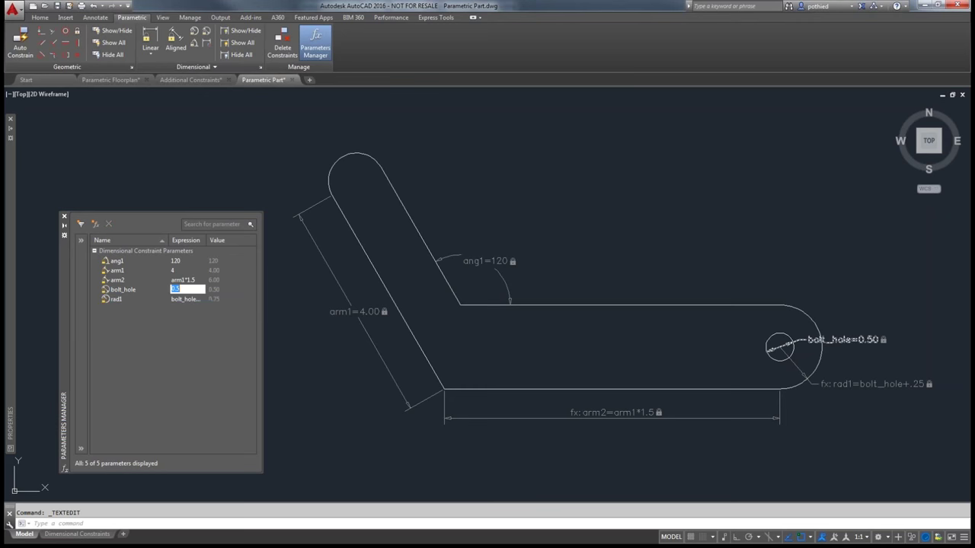
pyautogui.write('.2')
pyautogui.press('Return')
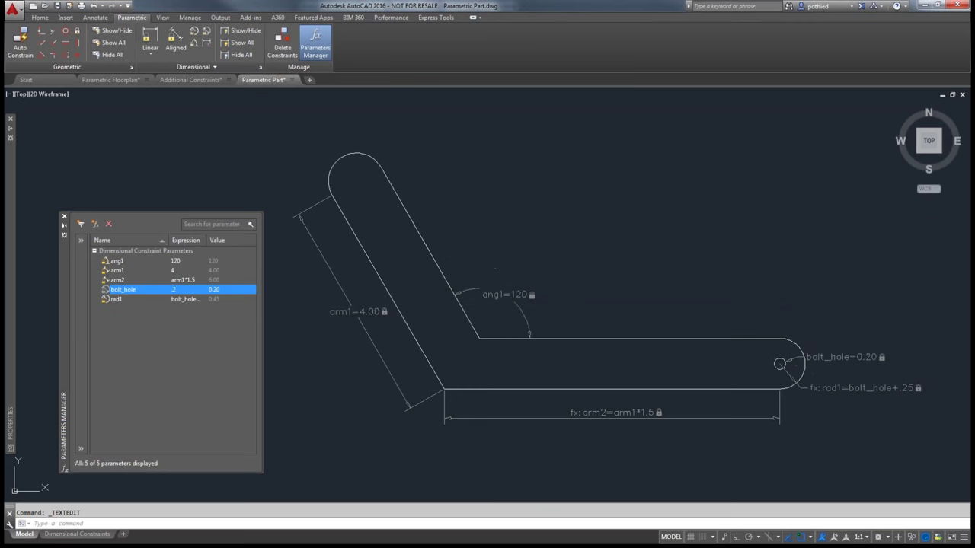
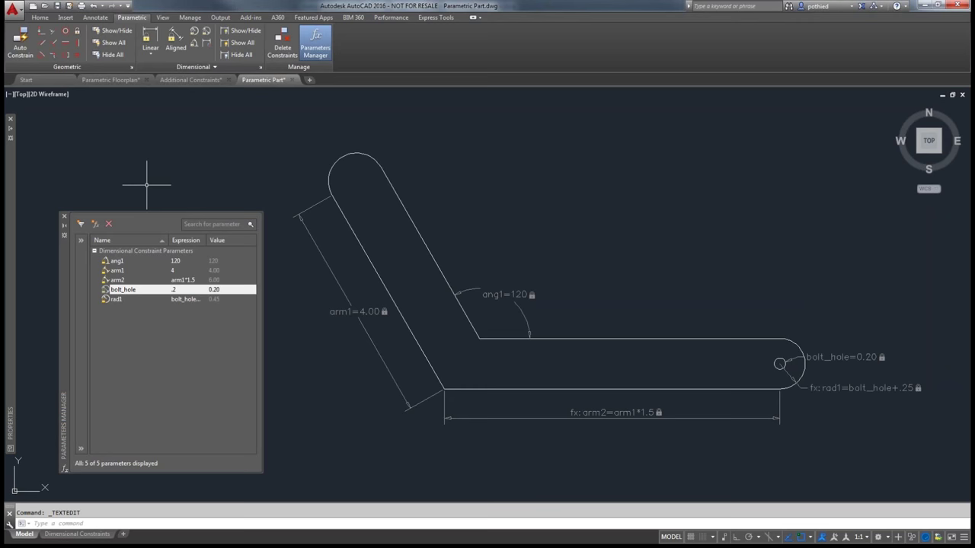
# - Create two user parameters named bolt_diameter and rod_diameter
pyautogui.click(96, 226)
pyautogui.click(95, 226)
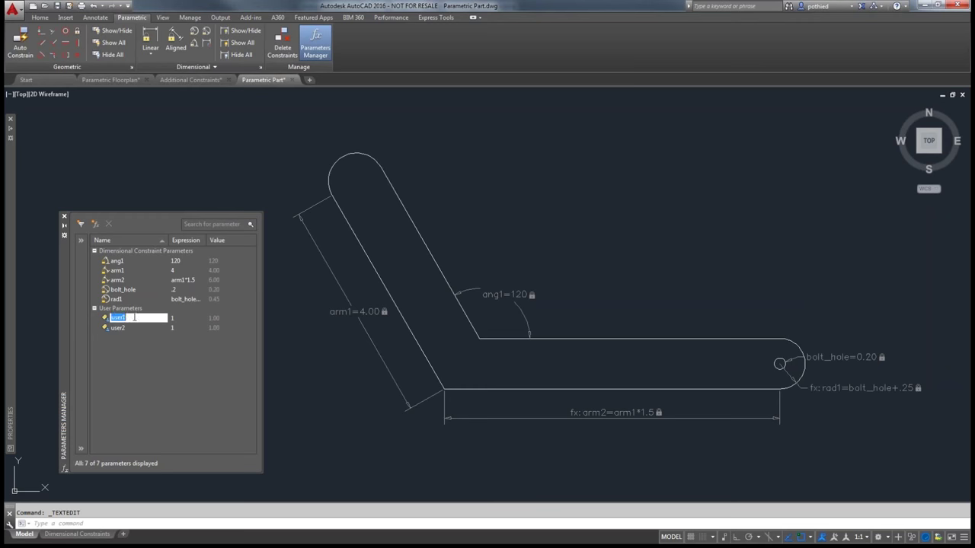
pyautogui.write('bolt')
pyautogui.write('_')
pyautogui.write('diameter')
pyautogui.press('Return')
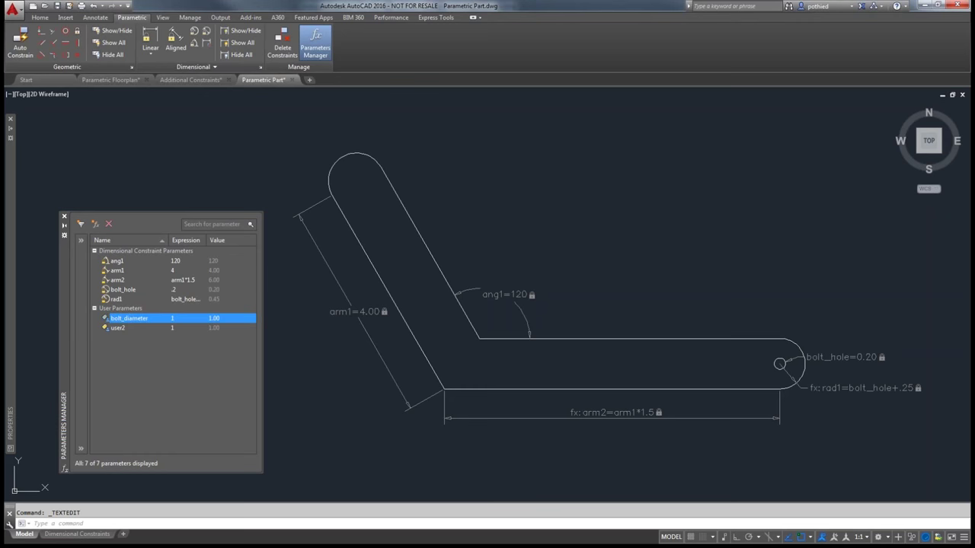
pyautogui.doubleClick(123, 328)
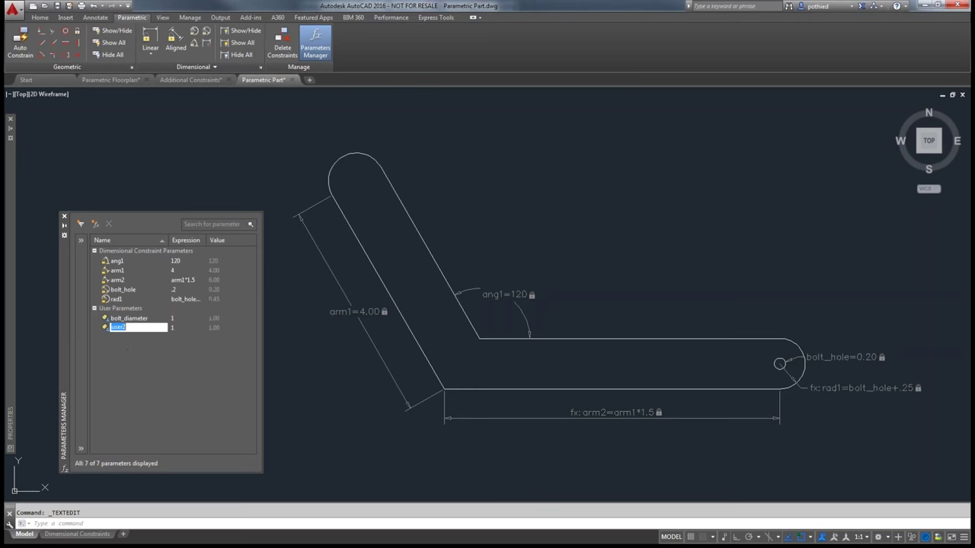
pyautogui.write('rod_')
pyautogui.write('diameter')
pyautogui.press('Return')
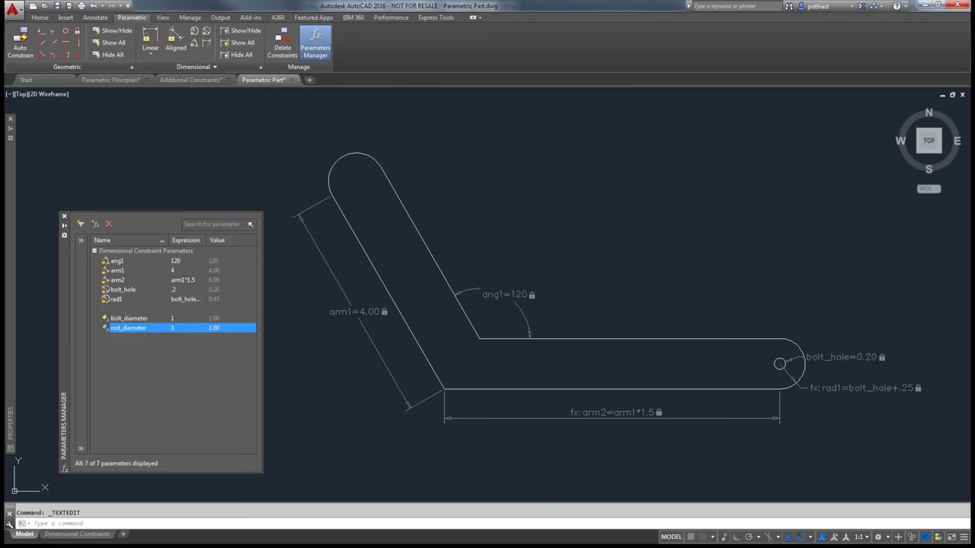
# - Set the expressions of bolt_diameter and rod_diameter to .2
pyautogui.click(207, 320)
pyautogui.click(190, 319)
pyautogui.write('.2')
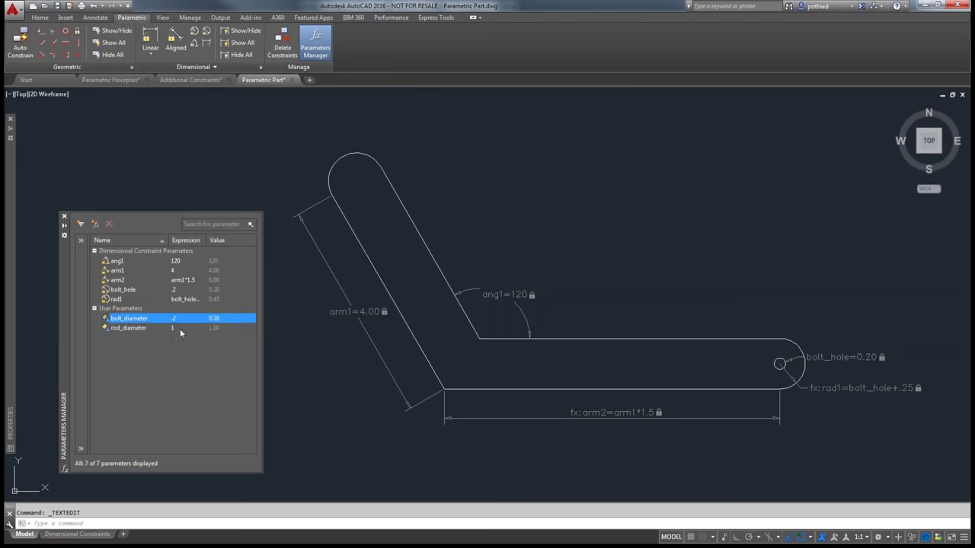
pyautogui.doubleClick(180, 328)
pyautogui.write('2')
pyautogui.press('Return')
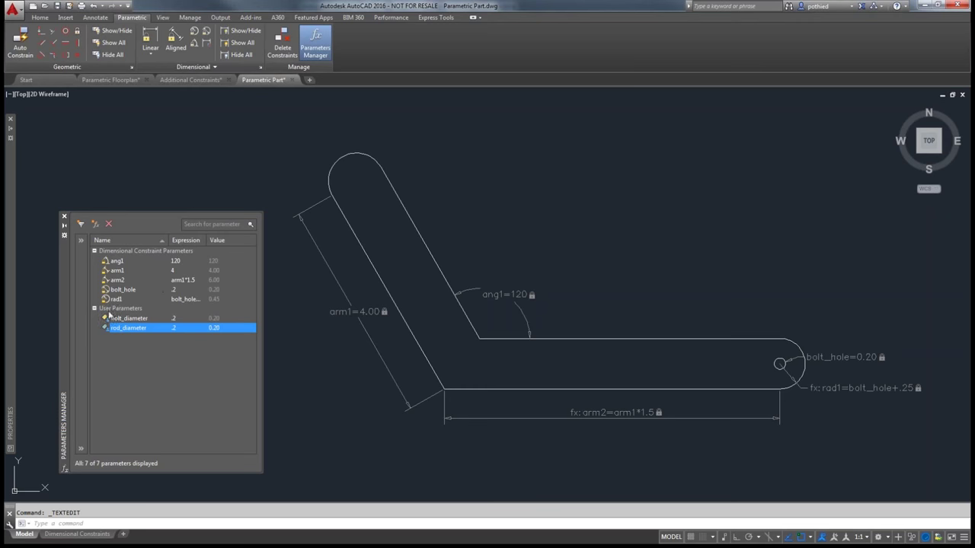
# - Set the bolt_hole expression to bolt_diameter
pyautogui.doubleClick(183, 290)
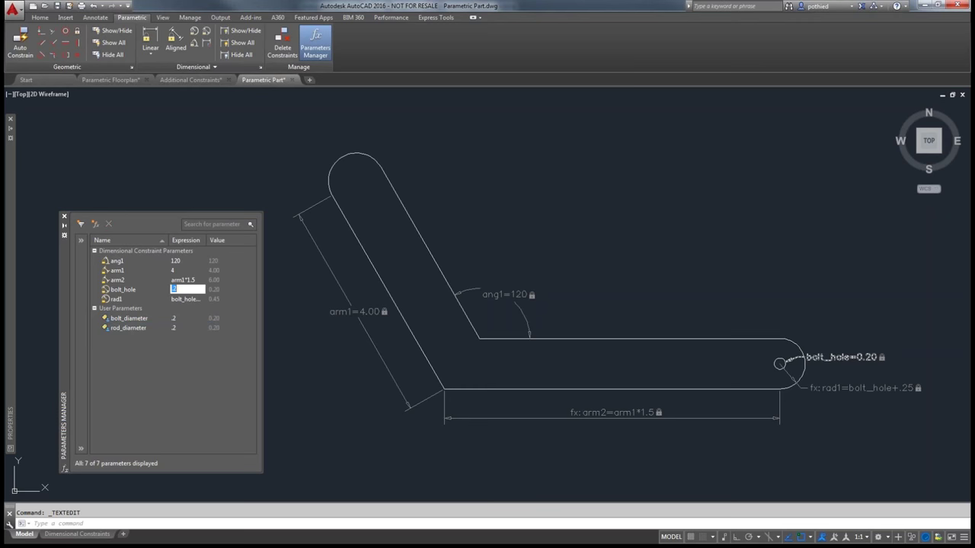
pyautogui.write('bolt_')
pyautogui.write('diameter')
pyautogui.press('Return')
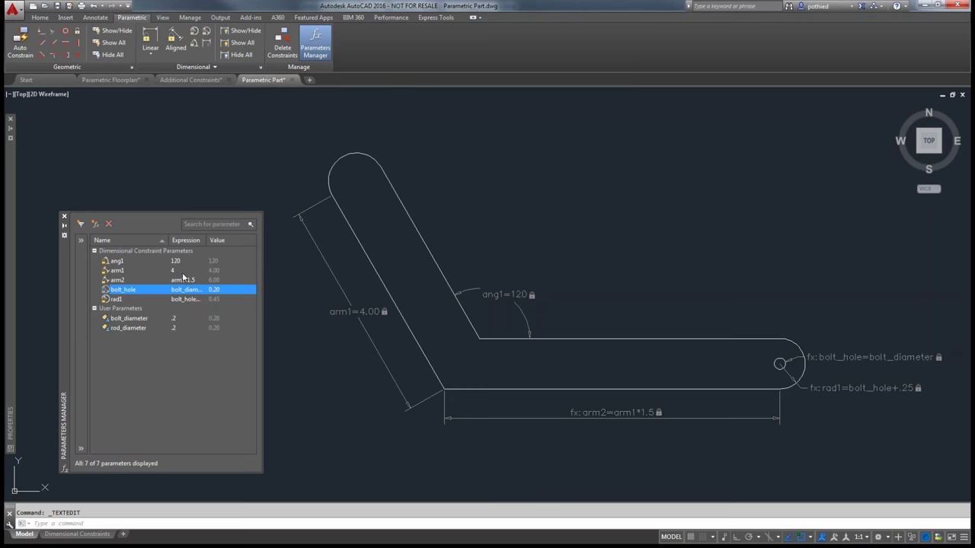
# - Change arm1's expression to 3.5 so arm2 recalculates to 5.25
pyautogui.doubleClick(182, 271)
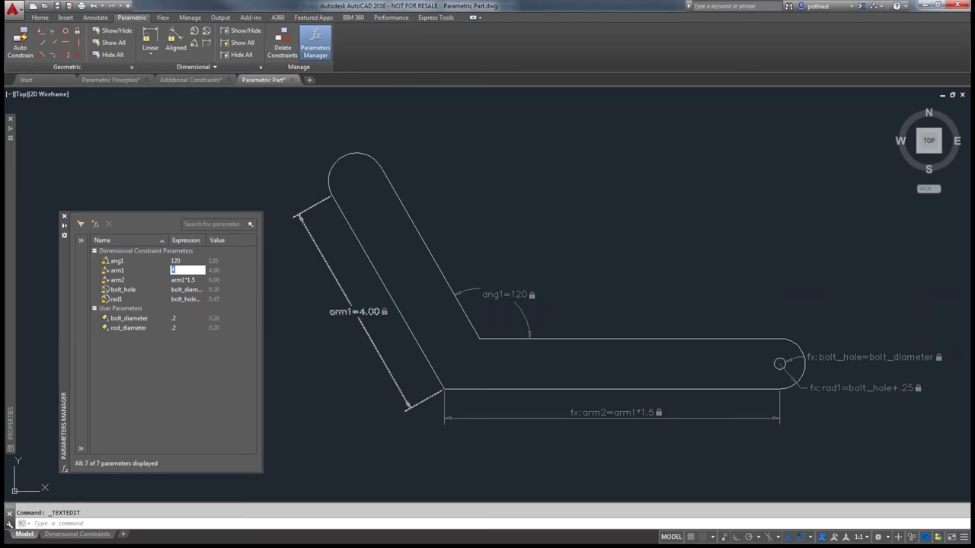
pyautogui.write('3.5')
pyautogui.press('Return')
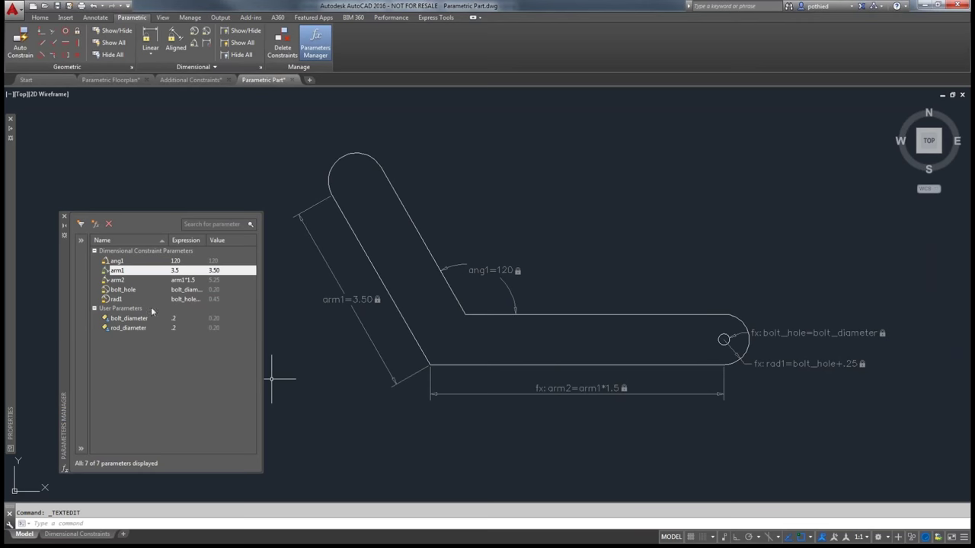
pyautogui.click(260, 67)
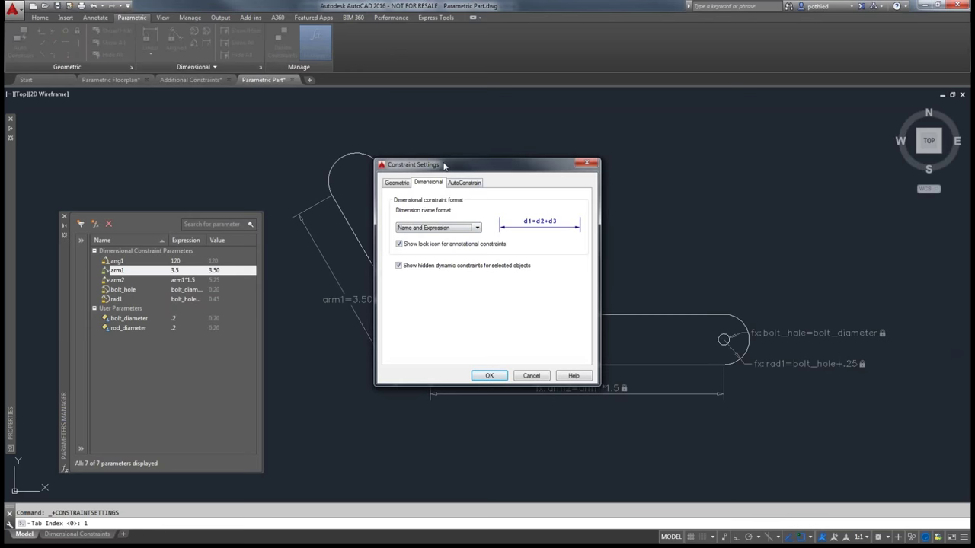
pyautogui.moveTo(444, 166); pyautogui.dragTo(487, 154)
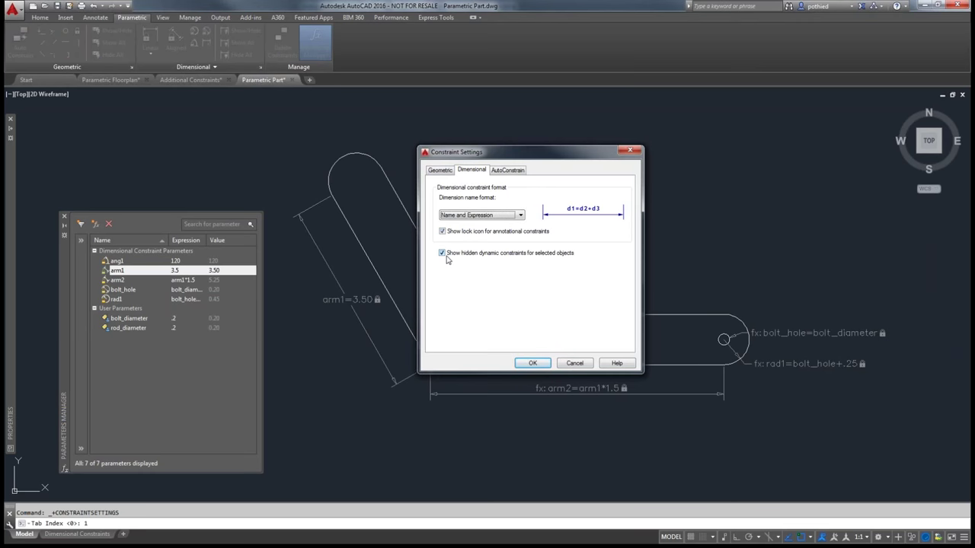
pyautogui.click(522, 217)
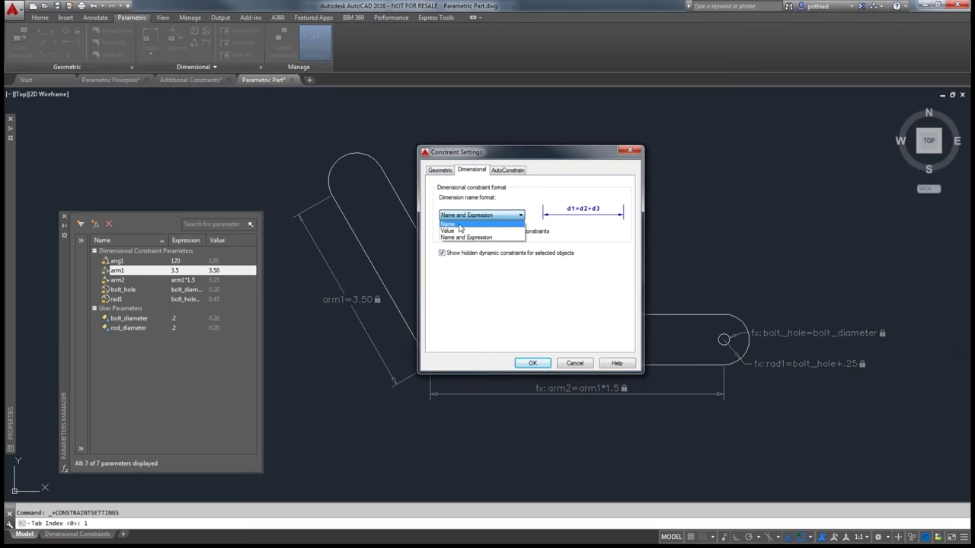
pyautogui.click(460, 224)
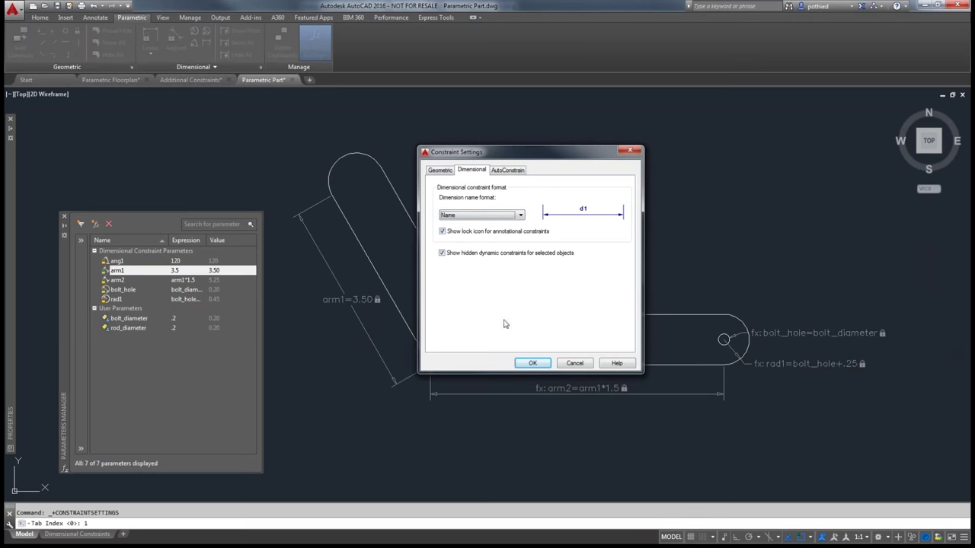
pyautogui.click(533, 364)
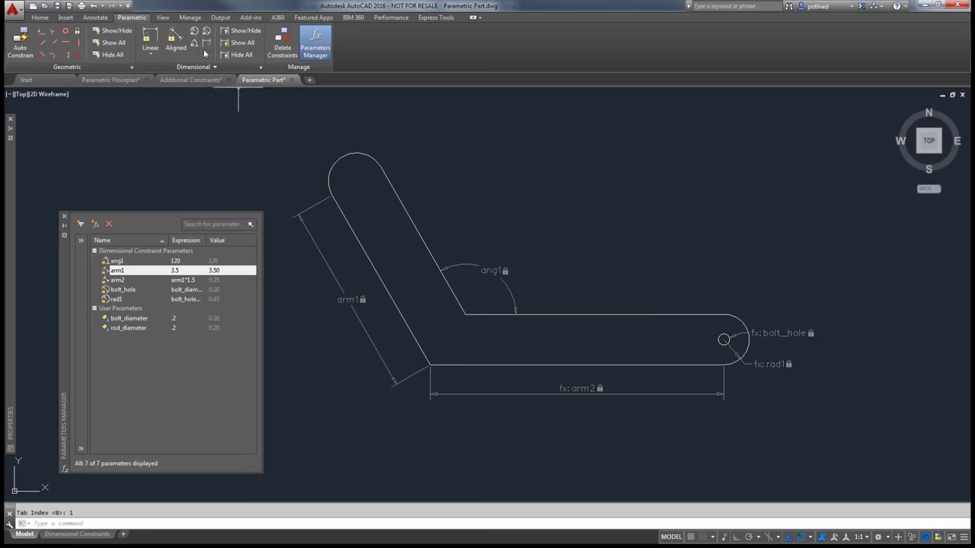
pyautogui.click(259, 67)
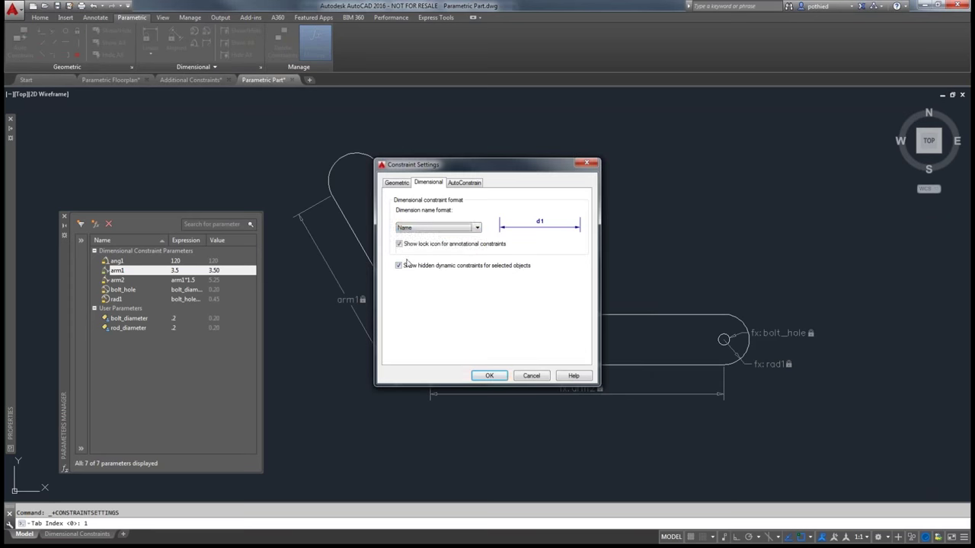
pyautogui.click(439, 228)
pyautogui.click(435, 232)
pyautogui.click(503, 376)
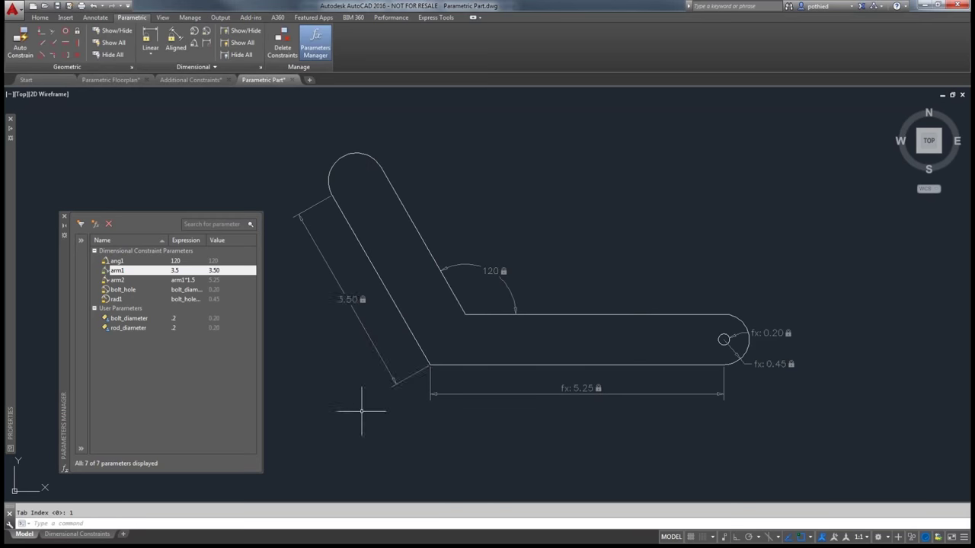
pyautogui.click(262, 69)
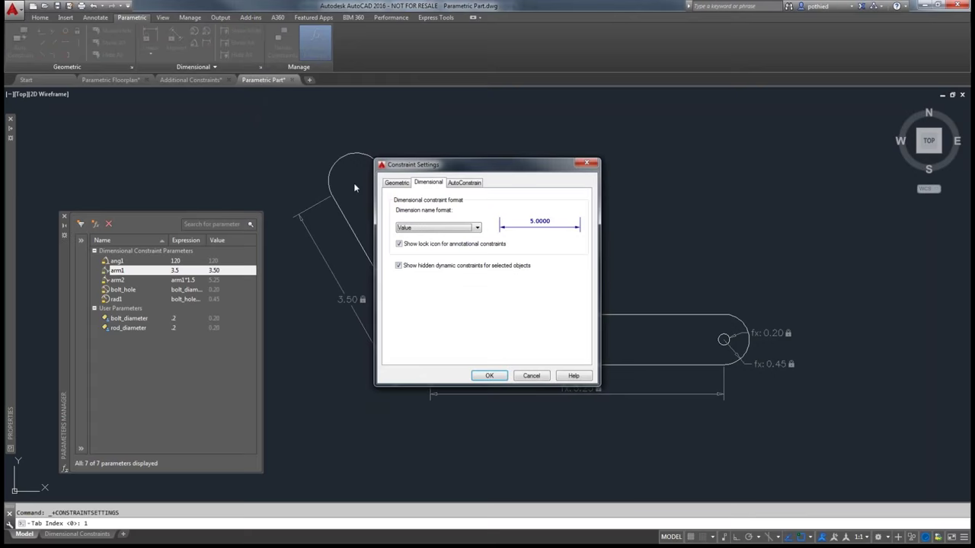
pyautogui.click(411, 228)
pyautogui.click(412, 251)
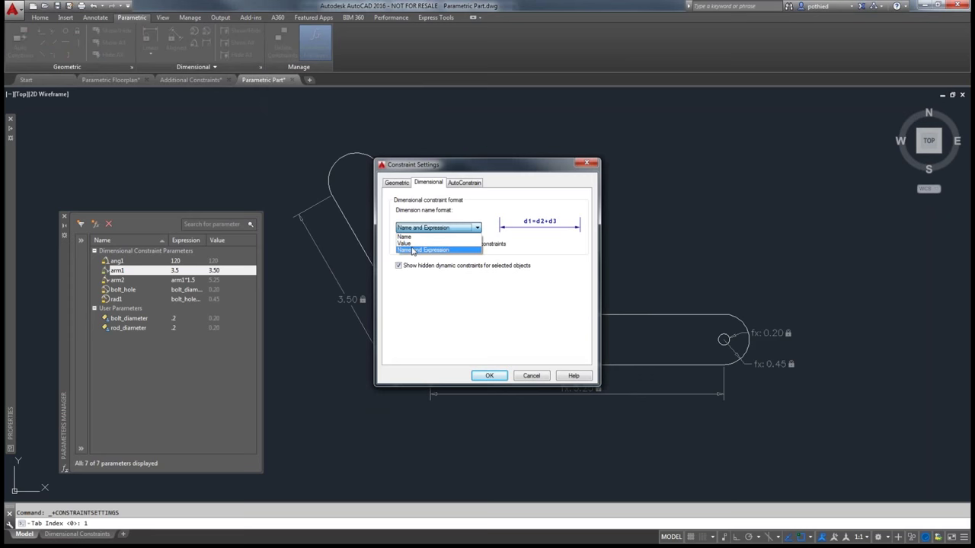
pyautogui.click(489, 375)
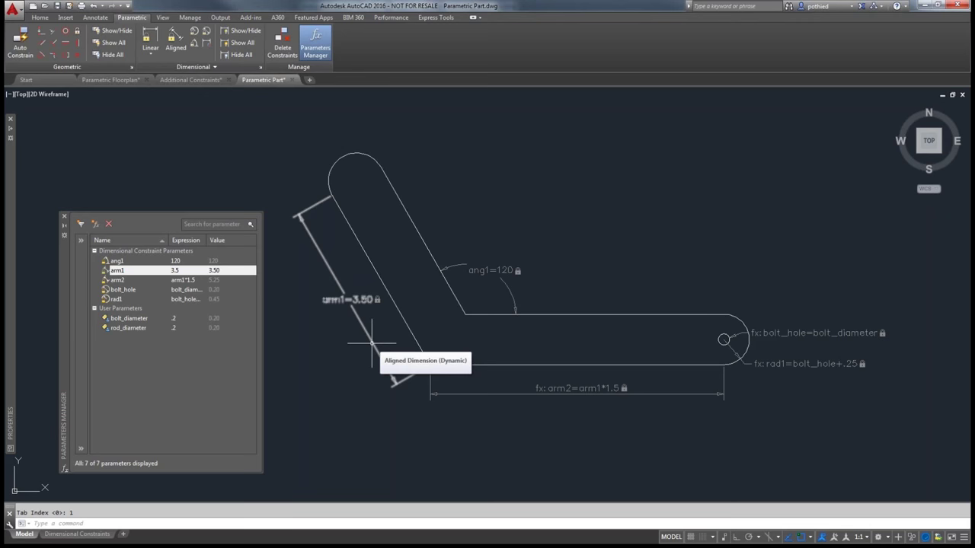
# - Review the arm1 dimension's Constraint Form in Properties, leaving it Dynamic at 3.50
pyautogui.click(372, 344)
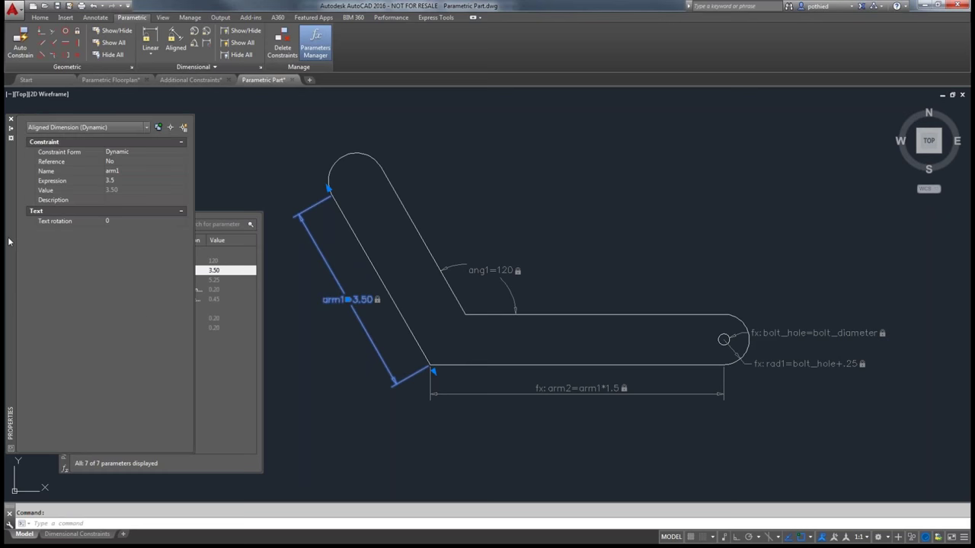
pyautogui.moveTo(10, 426)
pyautogui.press('Escape')
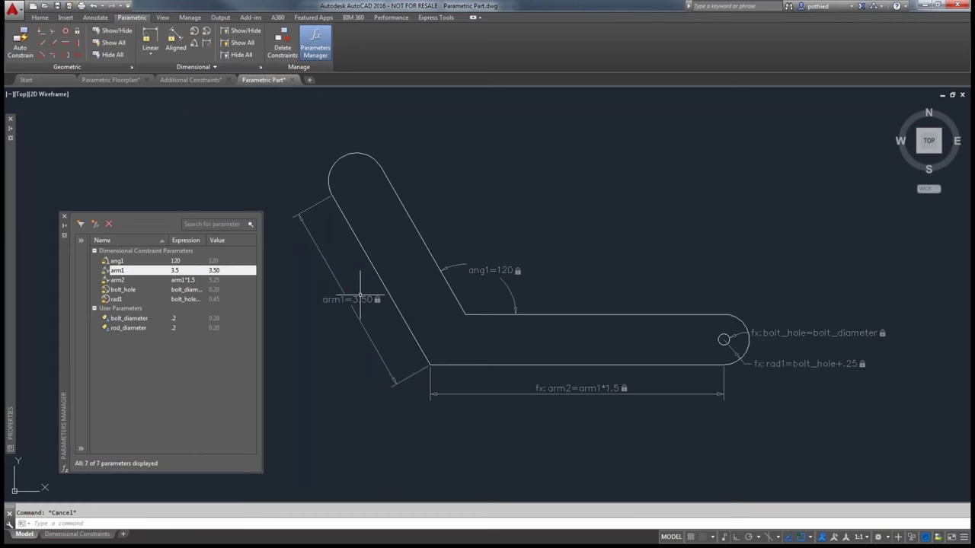
pyautogui.click(343, 293)
pyautogui.rightClick(355, 299)
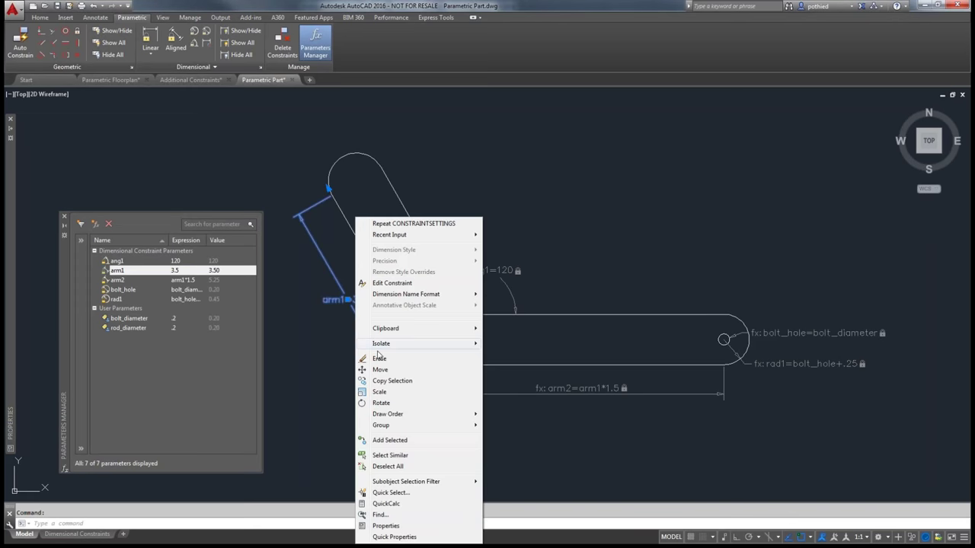
pyautogui.click(377, 525)
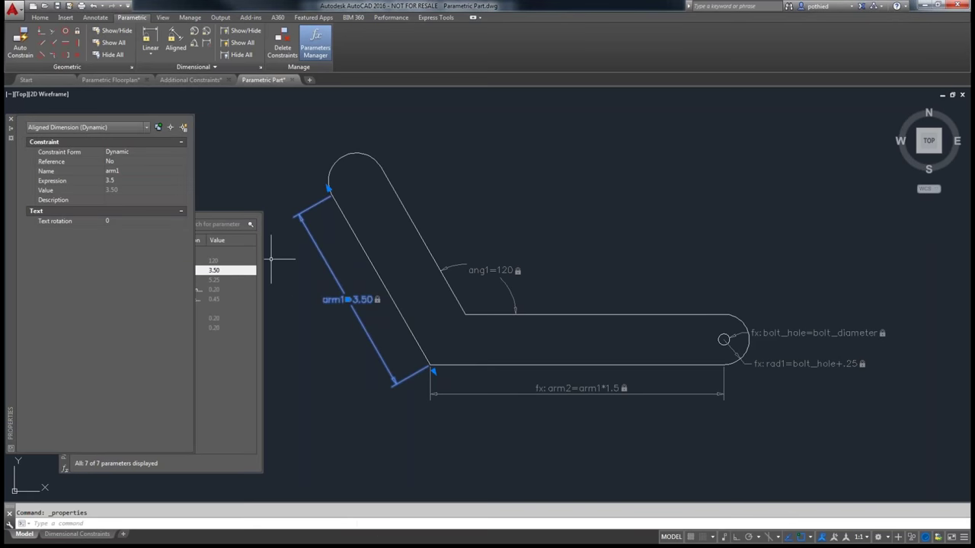
pyautogui.click(147, 152)
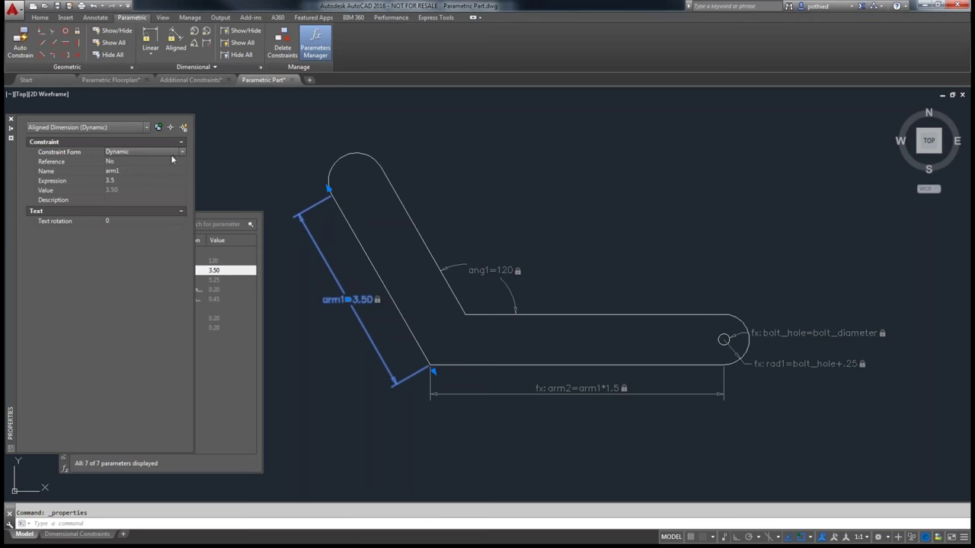
pyautogui.click(182, 153)
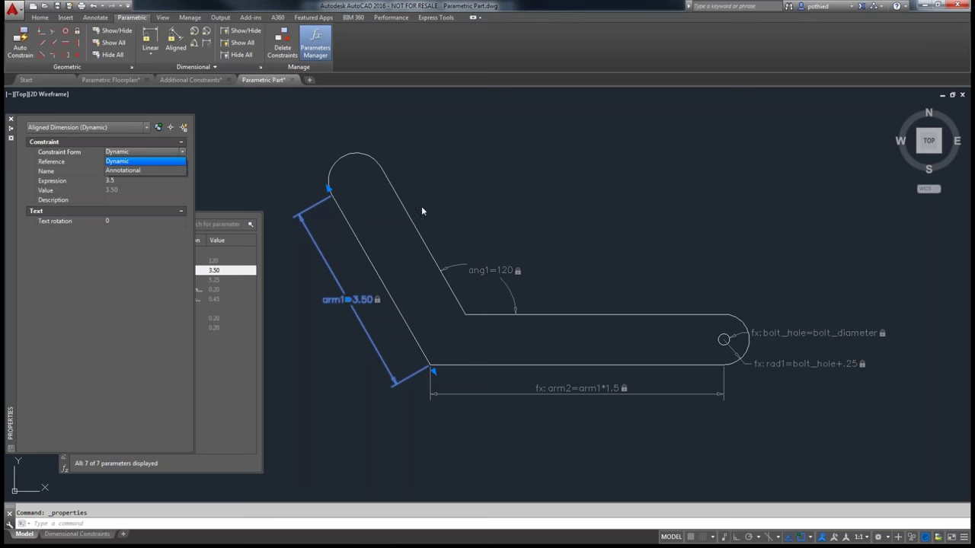
pyautogui.press('Escape')
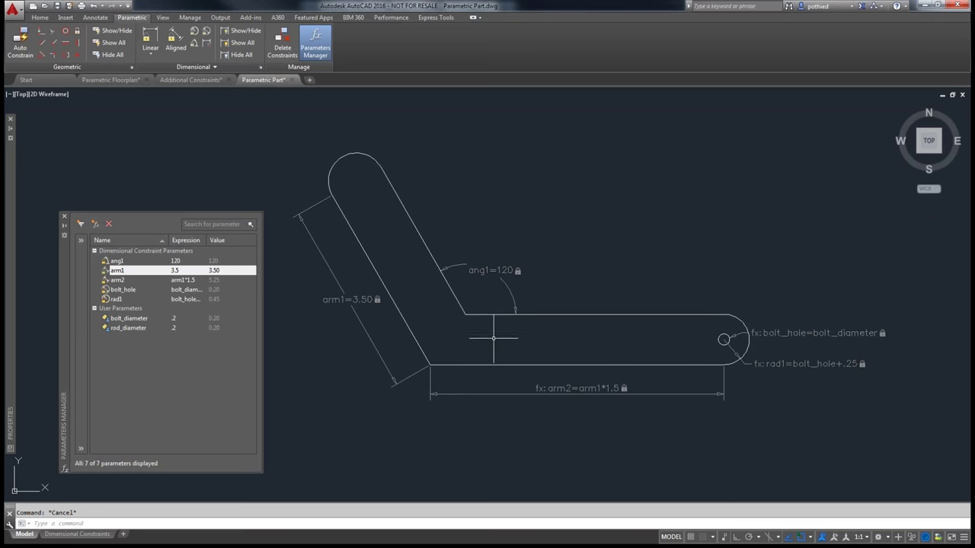
pyautogui.scroll(2, 494, 338)
pyautogui.scroll(3, 494, 338)
pyautogui.scroll(-5, 494, 338)
pyautogui.scroll(-4, 494, 339)
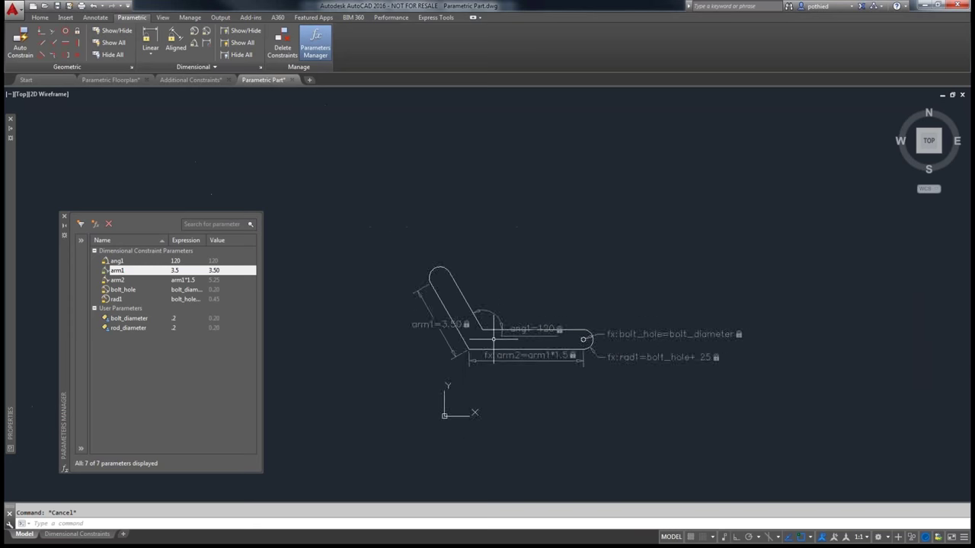
pyautogui.scroll(-2, 493, 338)
pyautogui.scroll(-3, 494, 338)
pyautogui.scroll(1, 494, 338)
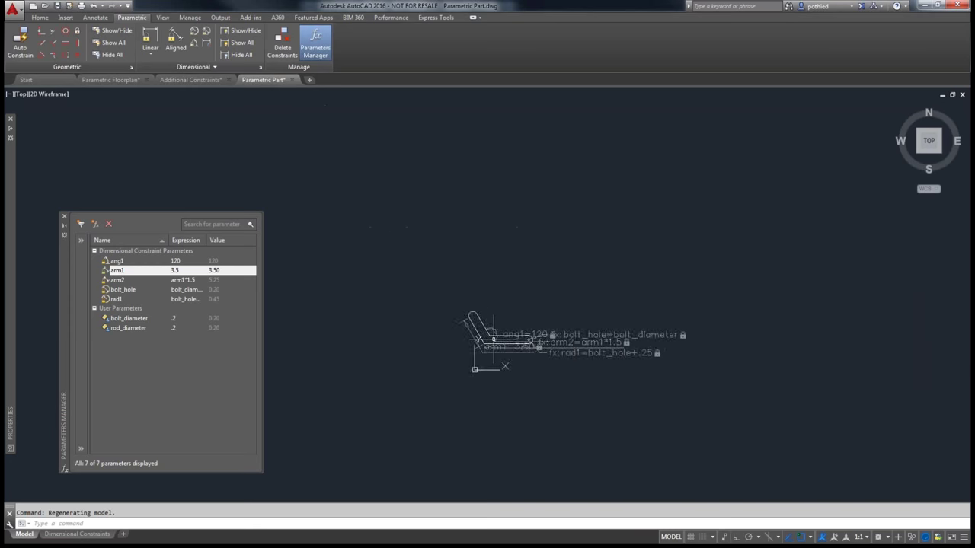
pyautogui.scroll(5, 494, 338)
pyautogui.scroll(5, 494, 338)
pyautogui.scroll(-5, 494, 338)
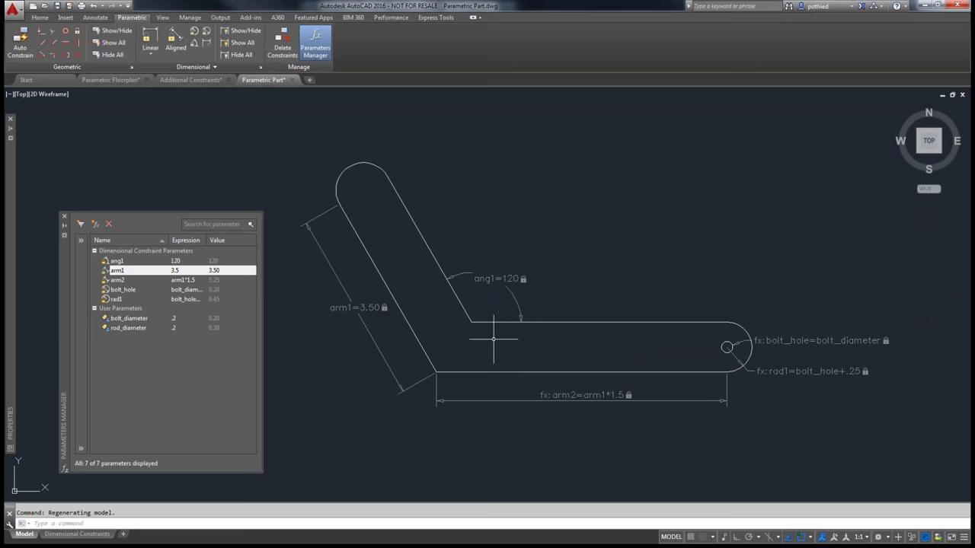
pyautogui.click(236, 55)
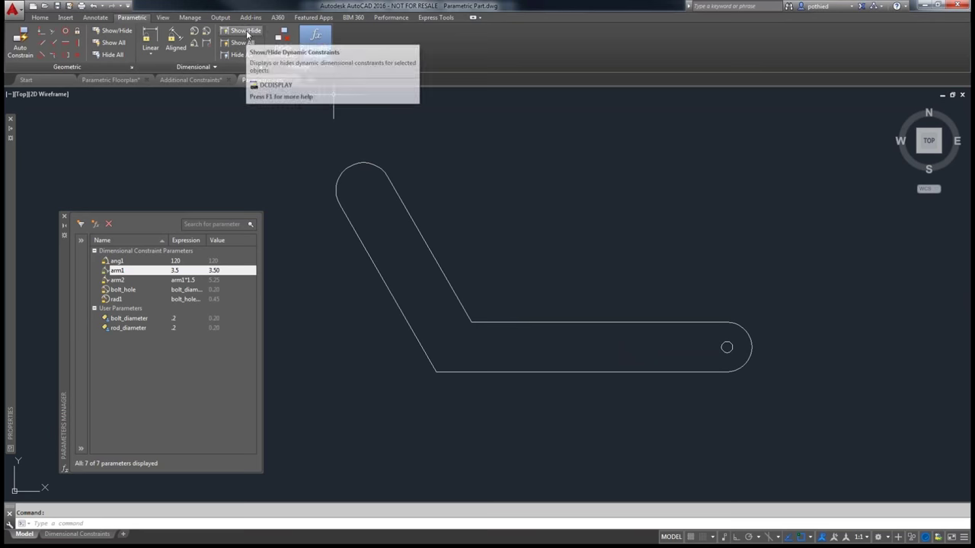
pyautogui.click(242, 42)
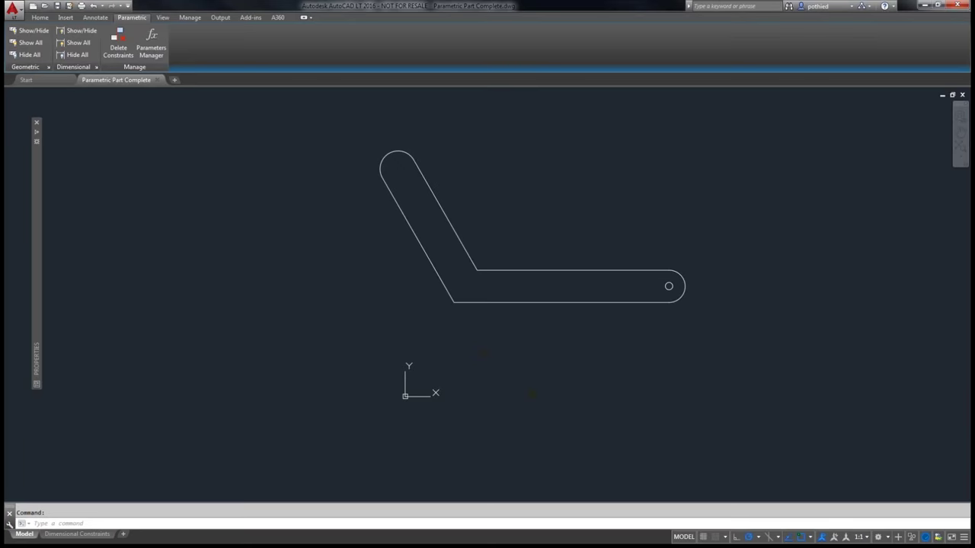
# - In AutoCAD LT, try grip-editing the bolt hole circle and bottom line, cancelling both
pyautogui.click(364, 273)
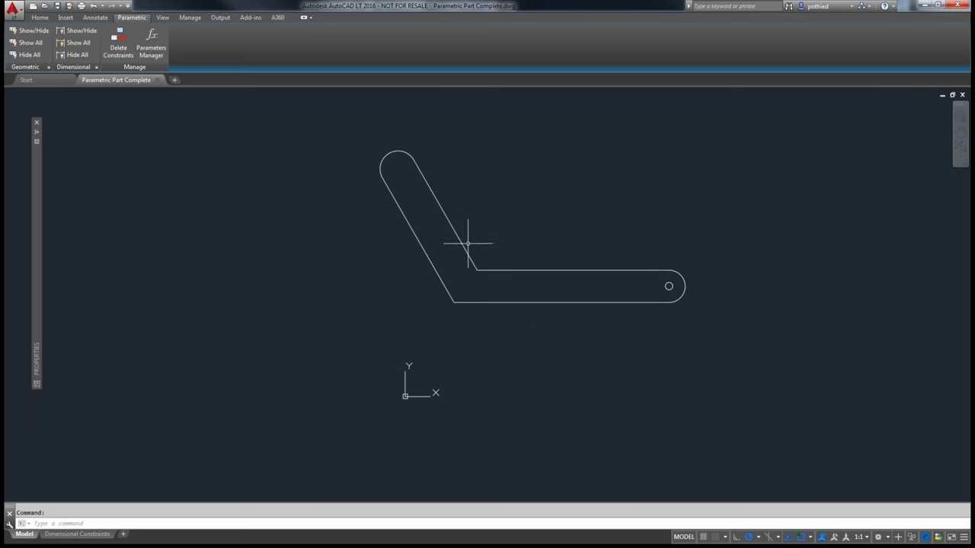
pyautogui.scroll(5, 686, 286)
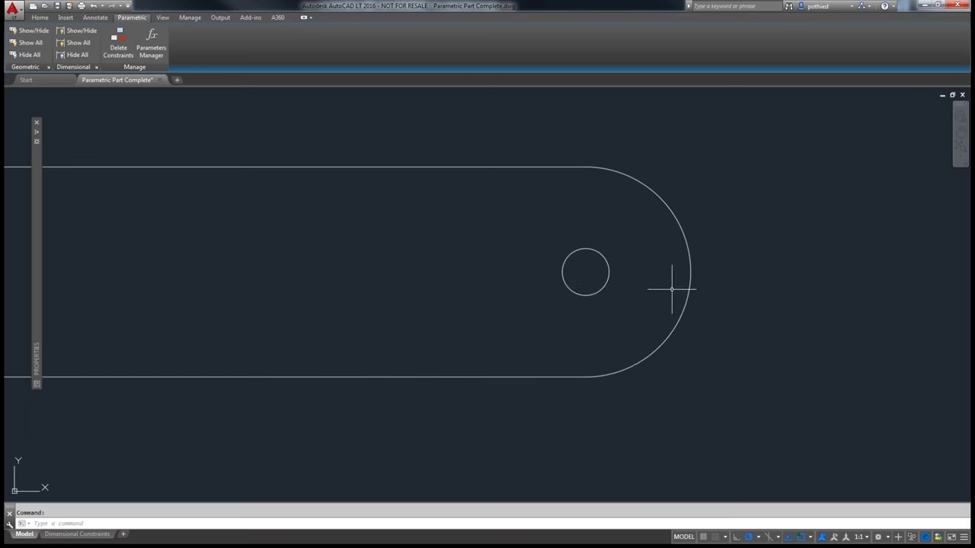
pyautogui.click(598, 291)
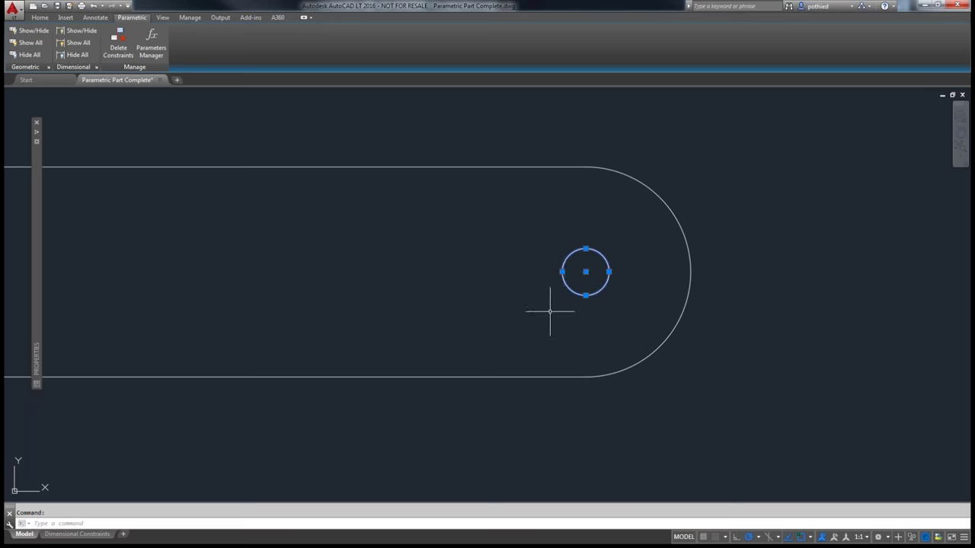
pyautogui.click(562, 272)
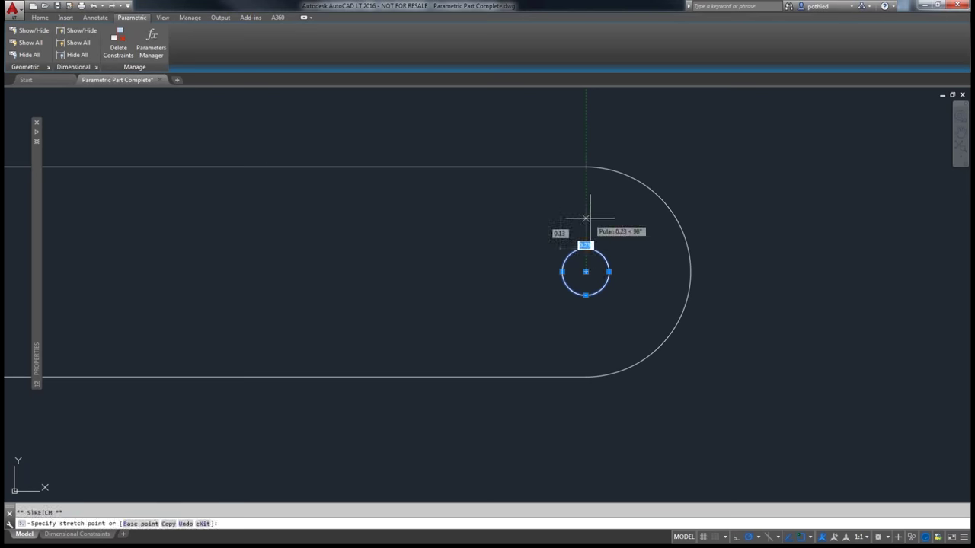
pyautogui.press('Escape')
pyautogui.click(678, 320)
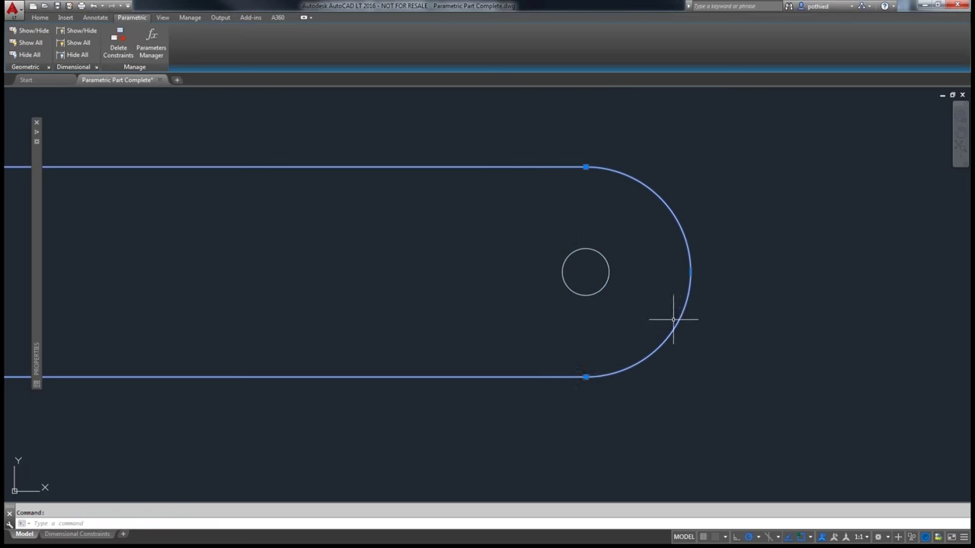
pyautogui.click(585, 377)
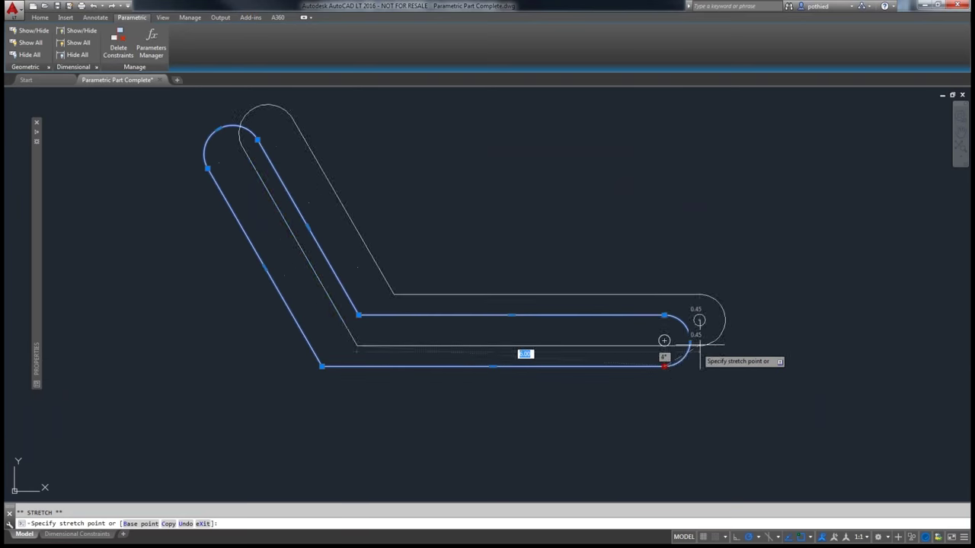
pyautogui.press('Escape')
pyautogui.scroll(6, 671, 358)
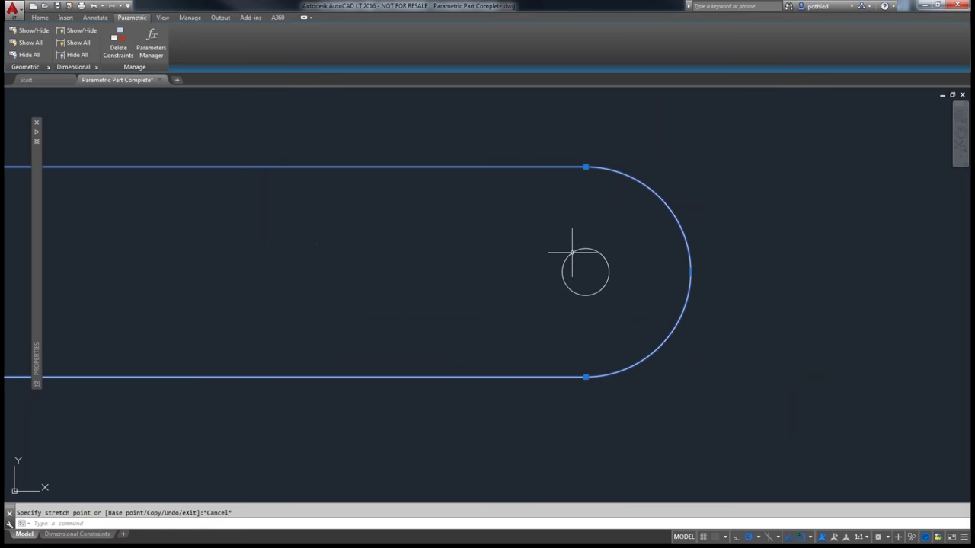
pyautogui.scroll(-2, 581, 296)
pyautogui.press('Escape')
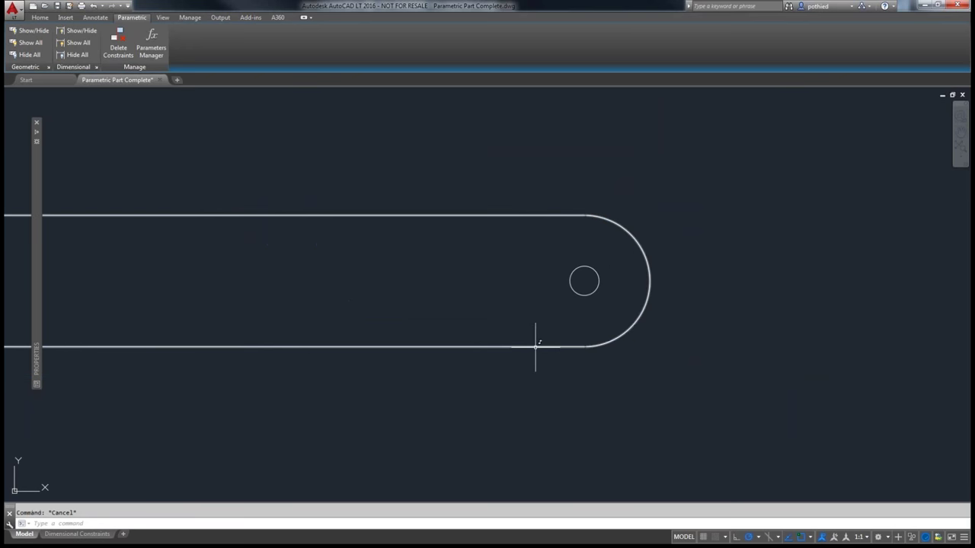
# - Drag the slanted arm's upper end grip further out to lengthen the arm
pyautogui.scroll(-2, 384, 315)
pyautogui.scroll(-4, 380, 317)
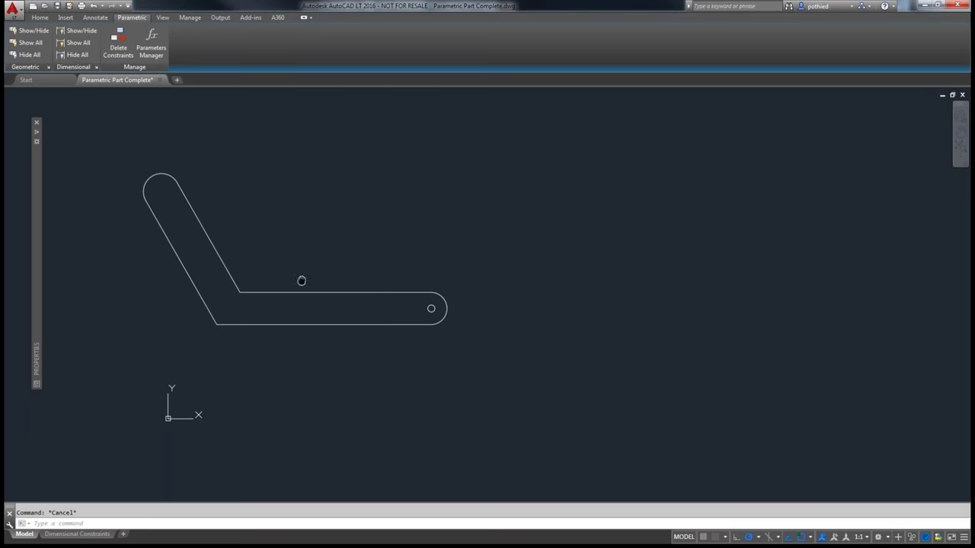
pyautogui.scroll(2, 380, 297)
pyautogui.scroll(3, 450, 305)
pyautogui.scroll(-3, 309, 233)
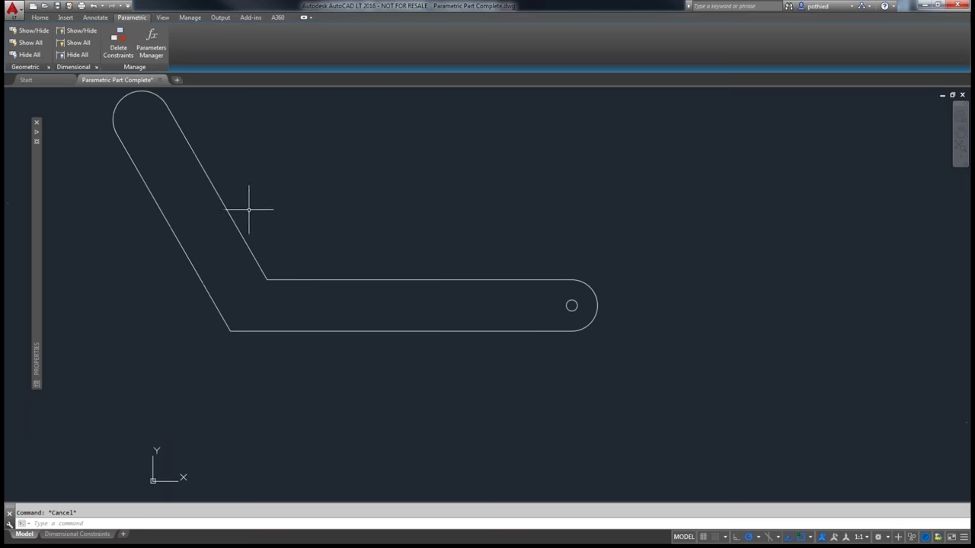
pyautogui.moveTo(345, 253); pyautogui.dragTo(368, 279, button='middle')
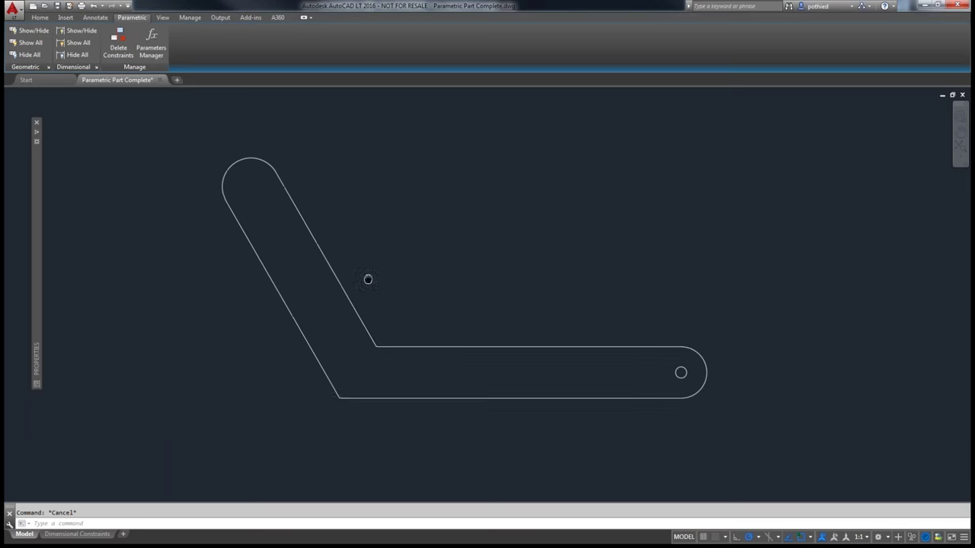
pyautogui.click(326, 260)
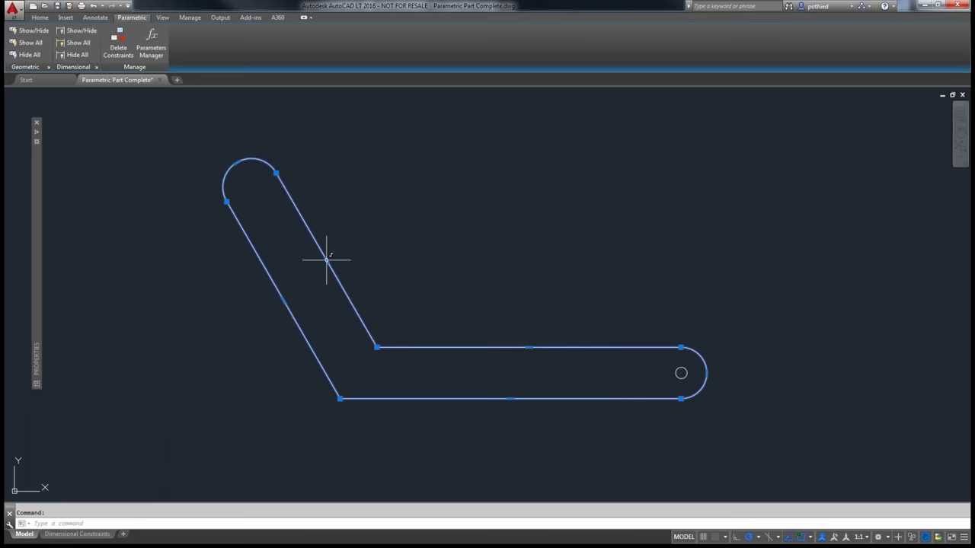
pyautogui.click(275, 173)
pyautogui.click(297, 161)
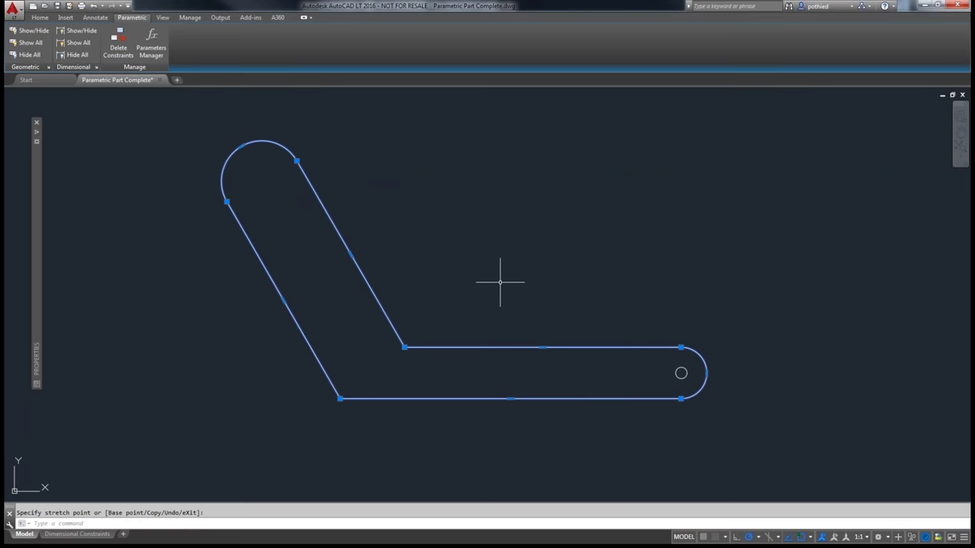
pyautogui.press('Escape')
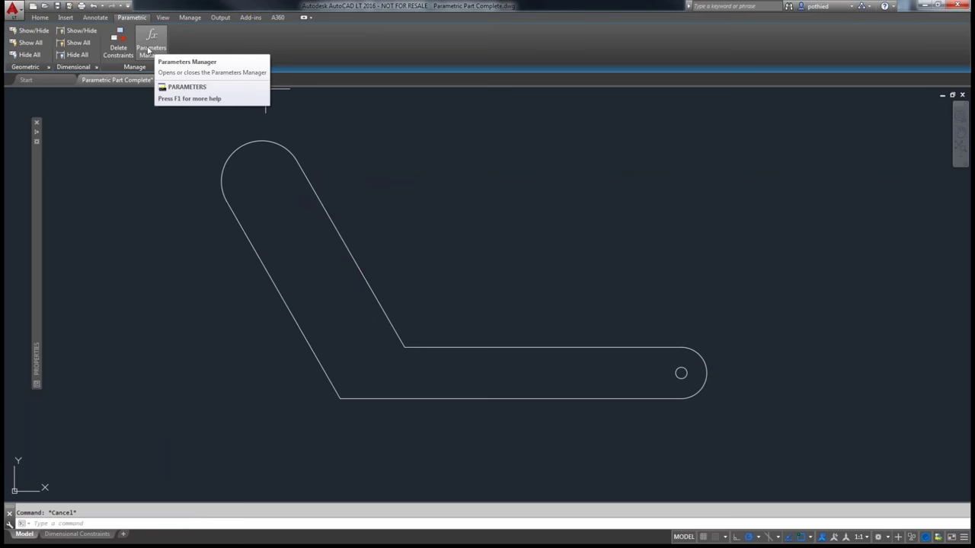
# - Review Constraint Settings without applying changes, then show all geometric constraint bars
pyautogui.click(48, 67)
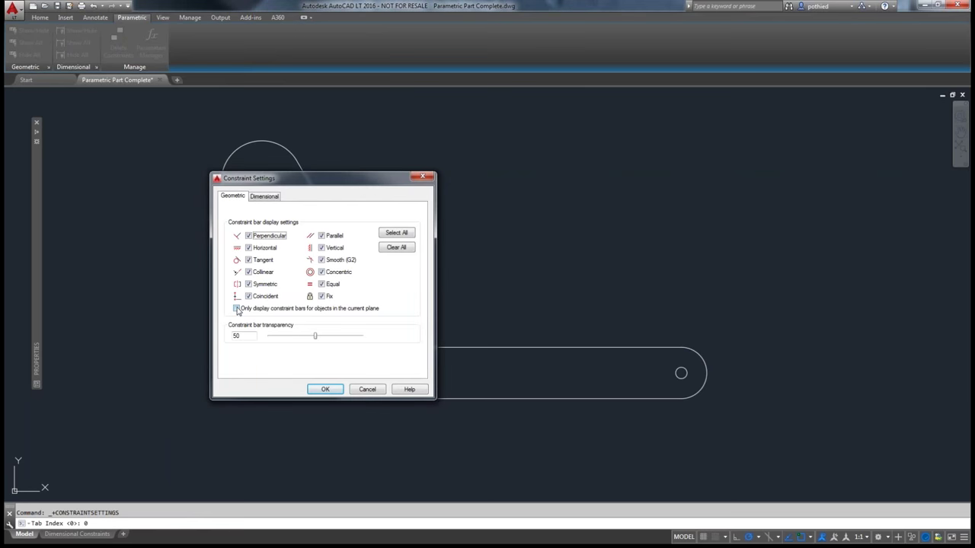
pyautogui.click(237, 308)
pyautogui.click(368, 392)
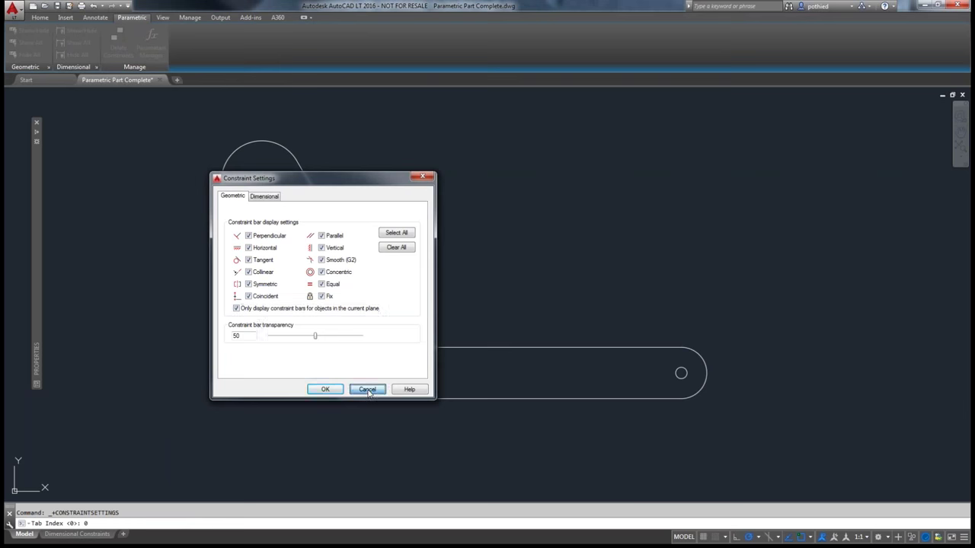
pyautogui.click(87, 45)
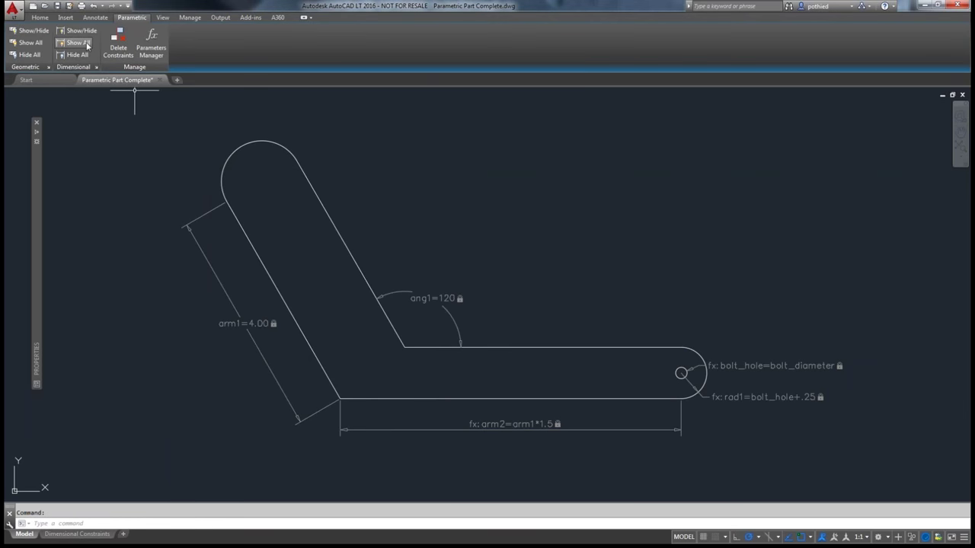
pyautogui.click(30, 42)
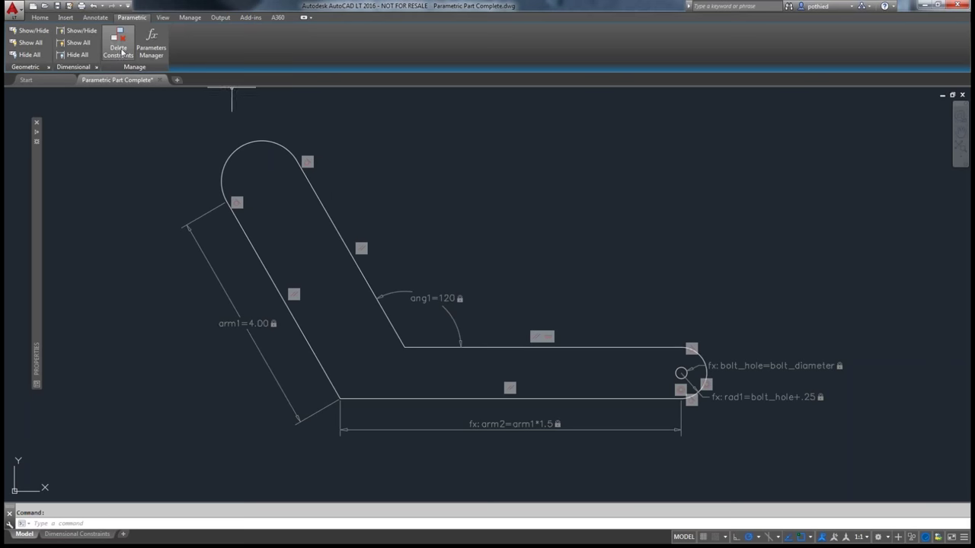
# - Delete all constraints from the part with DELCONSTRAINT using the All option
pyautogui.press('Escape')
pyautogui.click(119, 45)
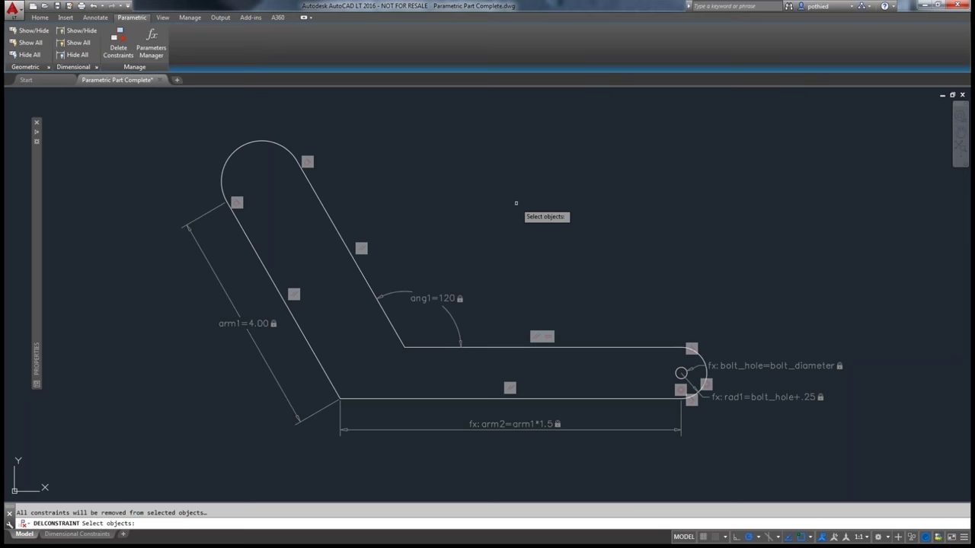
pyautogui.write('all')
pyautogui.press('Return')
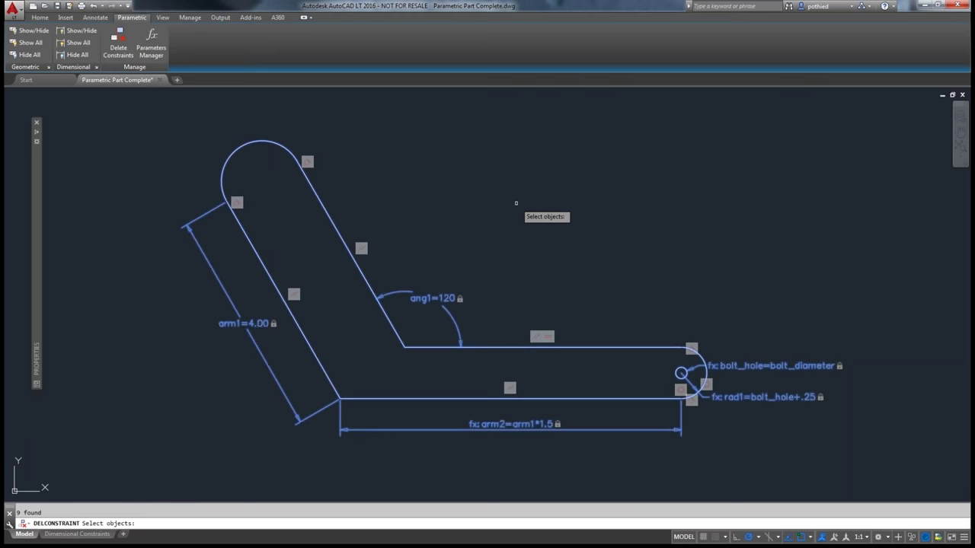
pyautogui.press('Return')
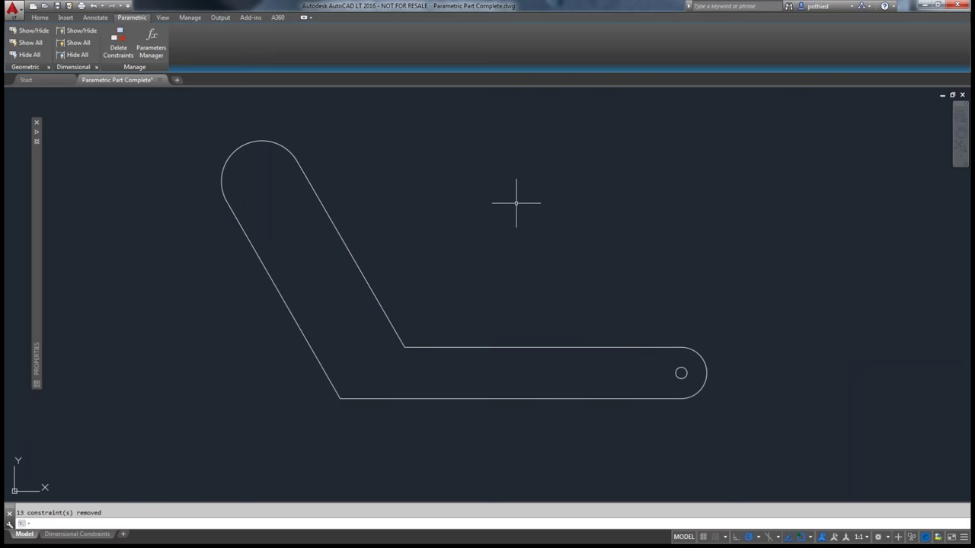
# - Test-move the unconstrained bolt hole, undo to restore all constraints, and open Parameters Manager
pyautogui.click(680, 374)
pyautogui.click(680, 374)
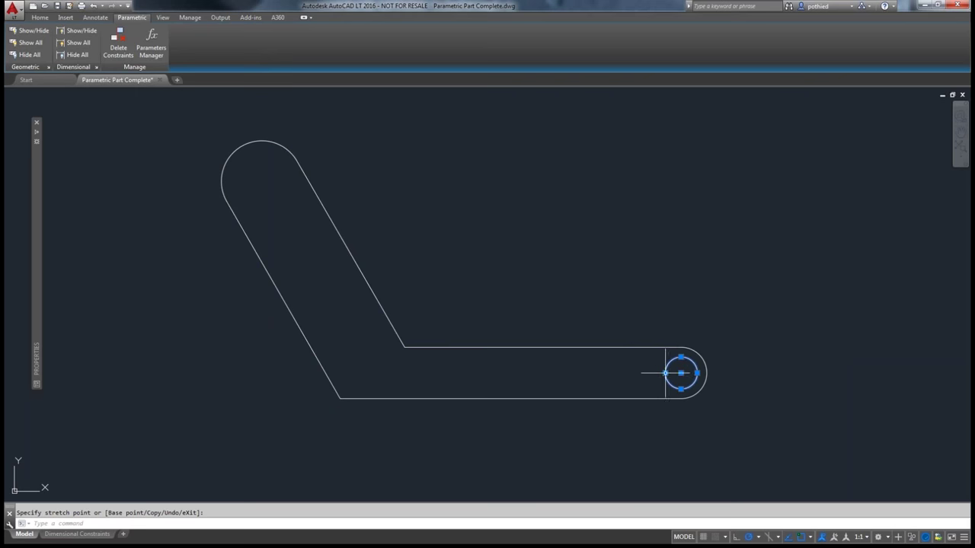
pyautogui.hotkey('ctrl', 'z')
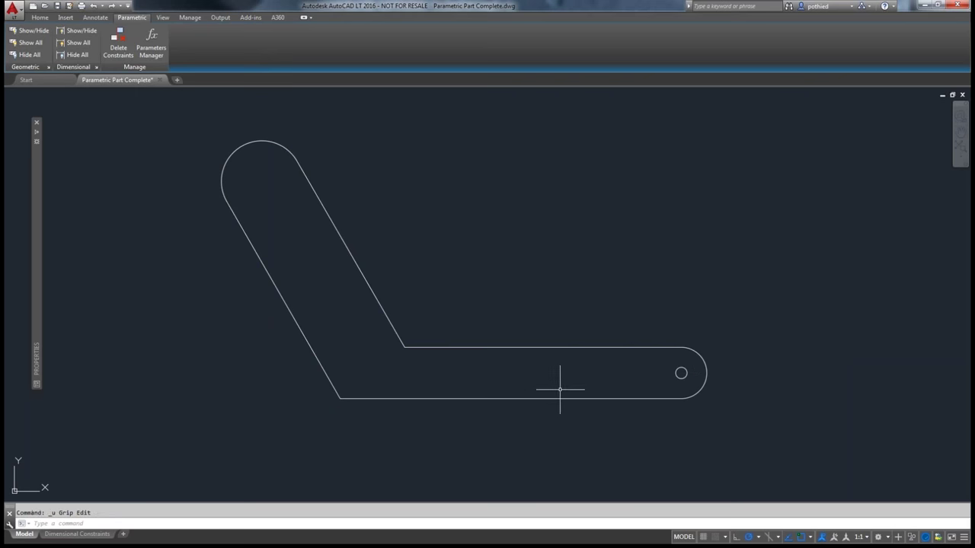
pyautogui.hotkey('ctrl', 'z')
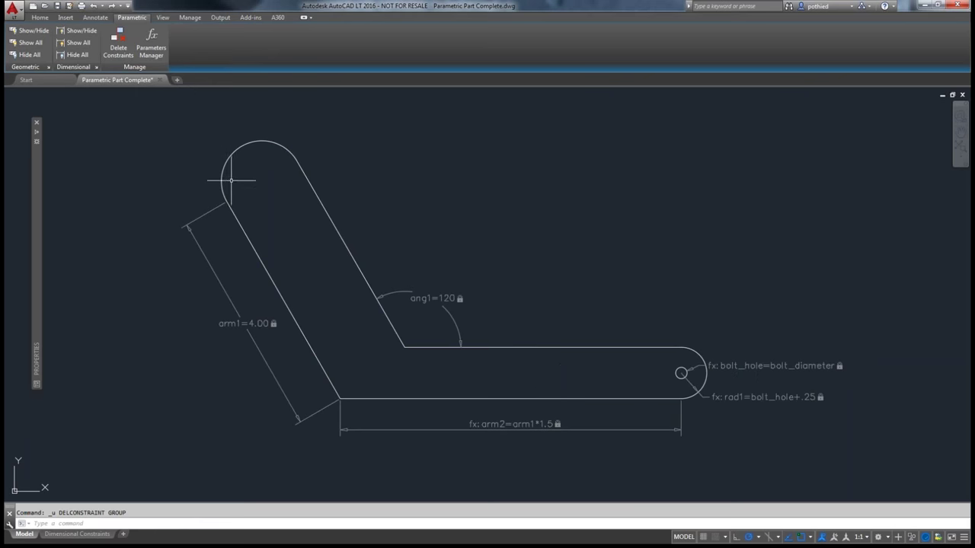
pyautogui.click(152, 44)
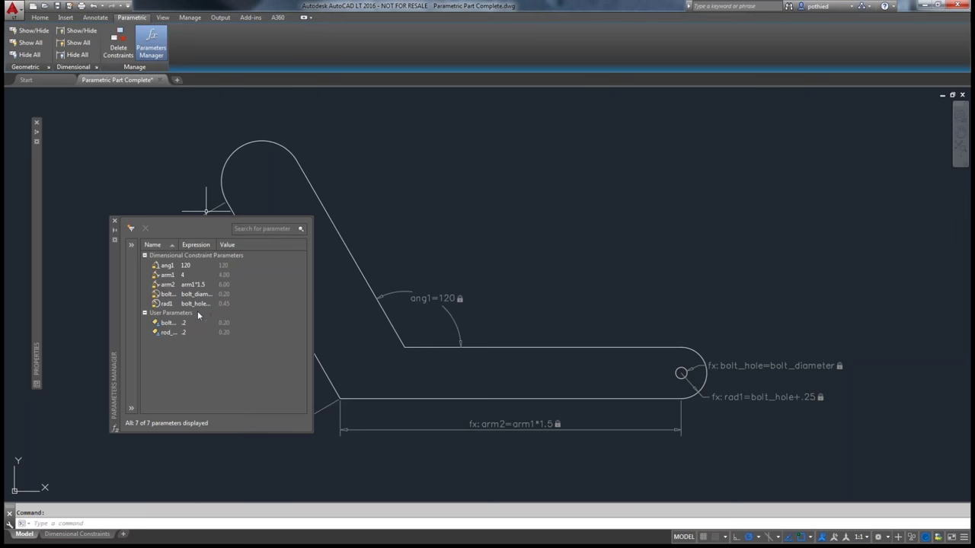
# - Change arm1's expression to 5 so arm2 recalculates to 7.50
pyautogui.doubleClick(192, 275)
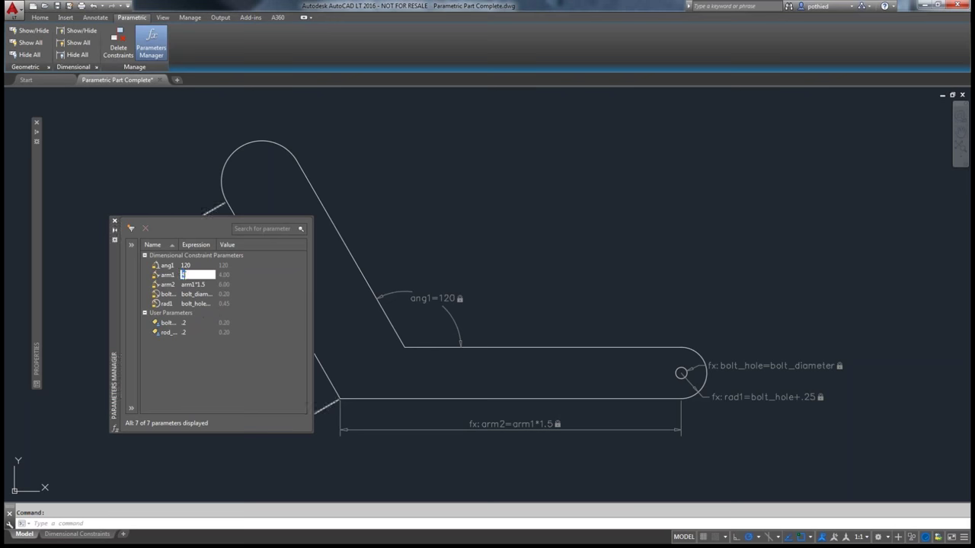
pyautogui.write('5')
pyautogui.press('Return')
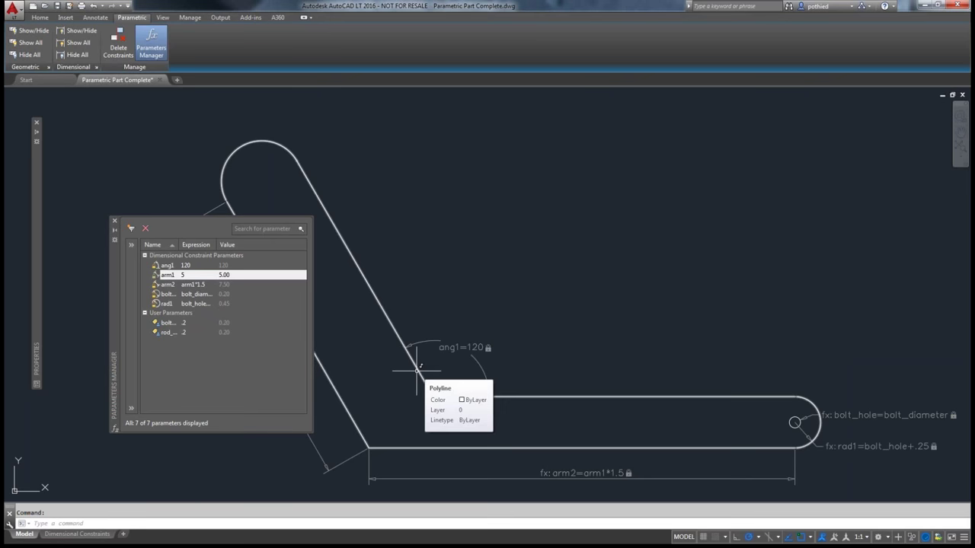
pyautogui.press('Escape')
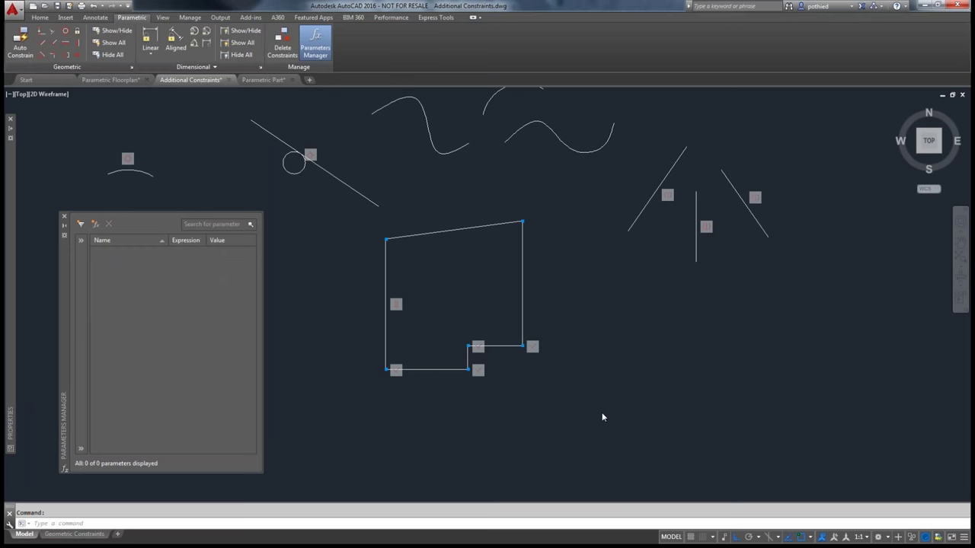
# - Draw a box at the lower right by picking two base corners
pyautogui.press('Escape')
pyautogui.press('Return')
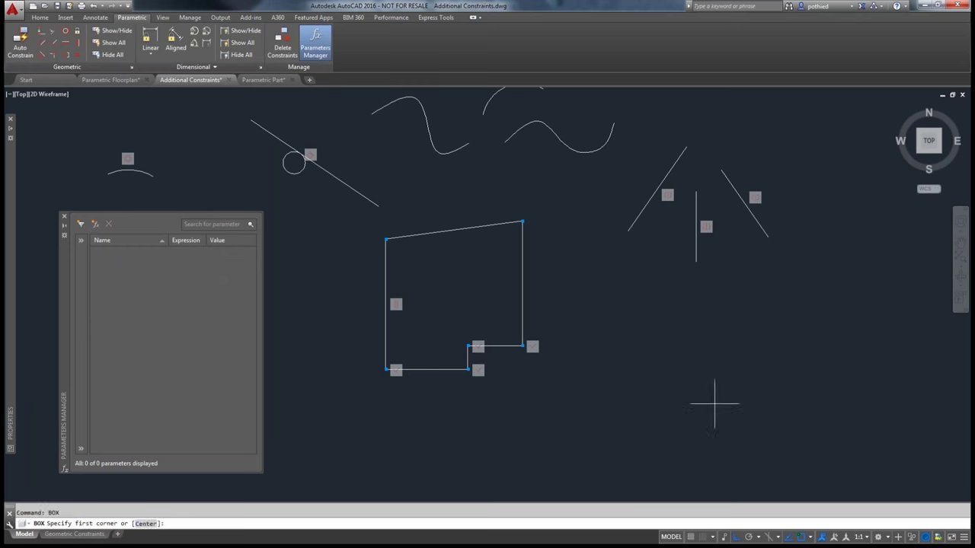
pyautogui.click(644, 415)
pyautogui.click(739, 343)
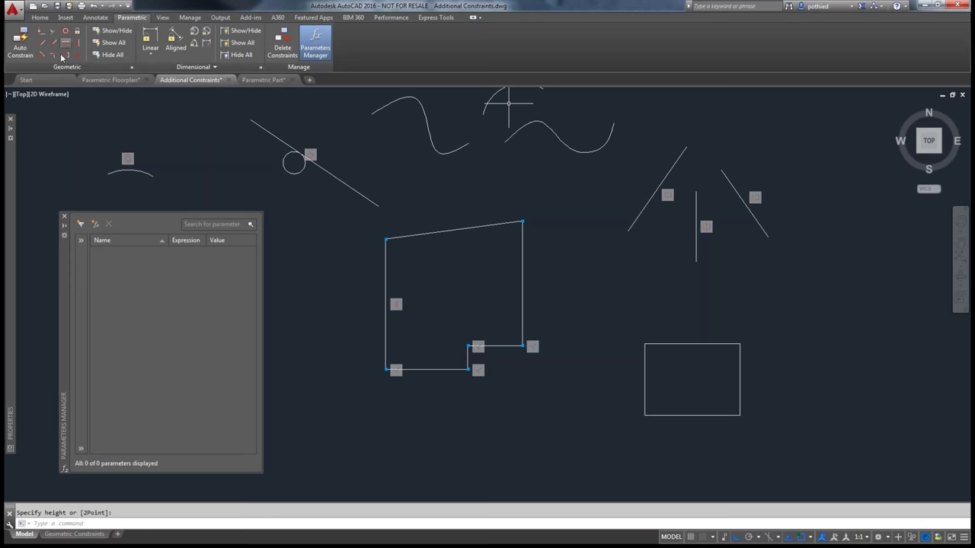
# - Attempt a collinear constraint between the short bottom line and the box edge, then cancel
pyautogui.click(52, 32)
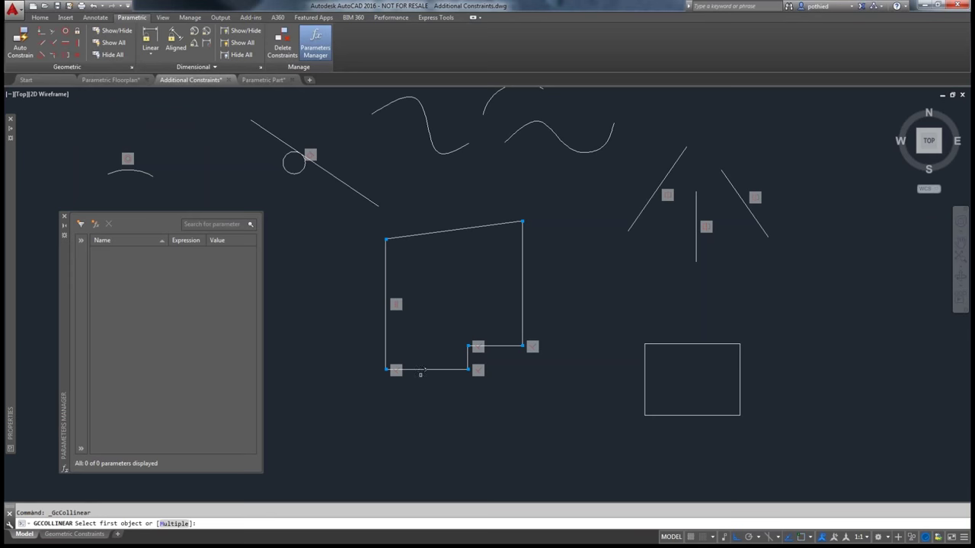
pyautogui.click(439, 369)
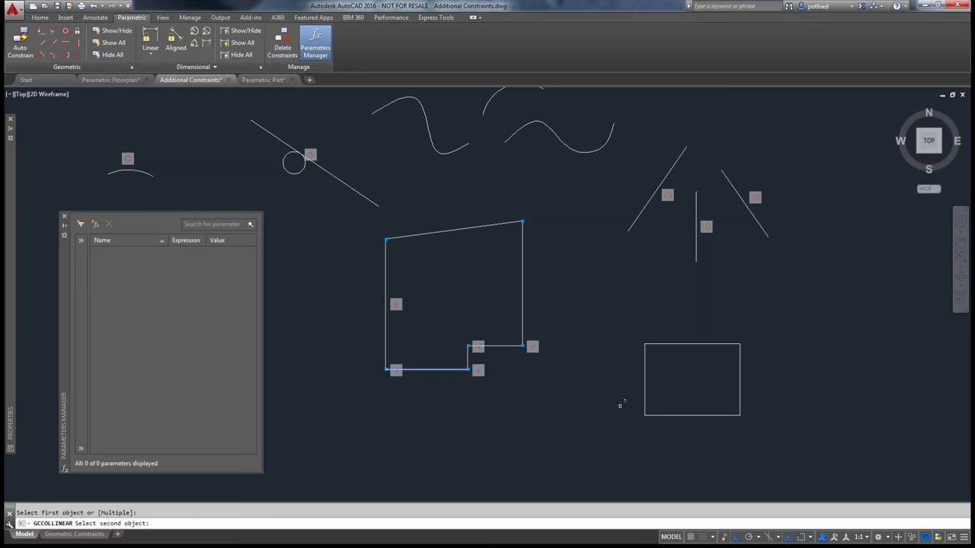
pyautogui.click(666, 415)
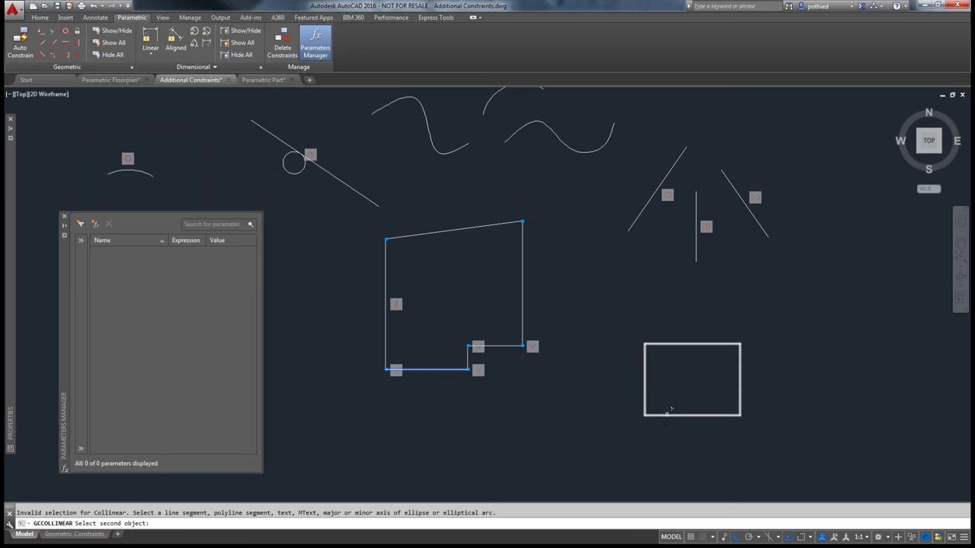
pyautogui.click(666, 413)
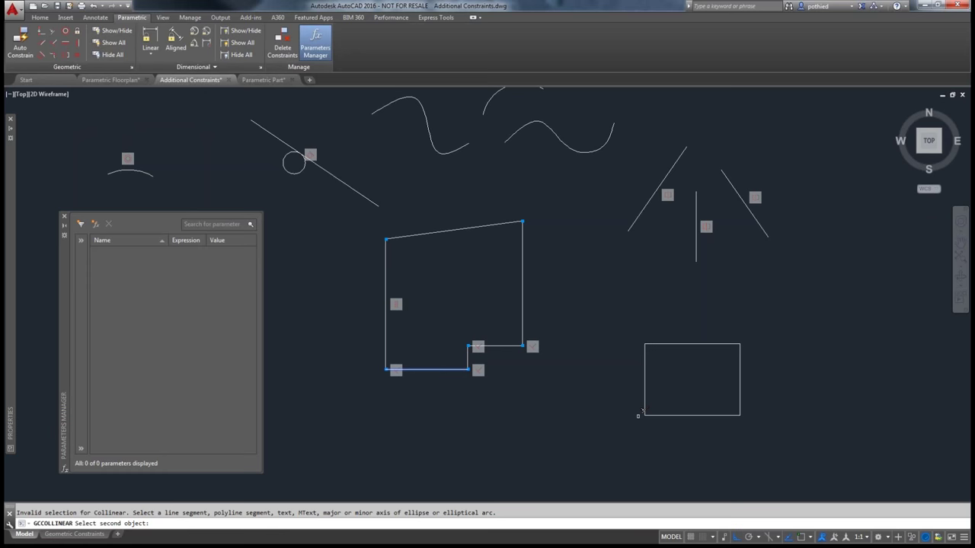
pyautogui.press('Escape')
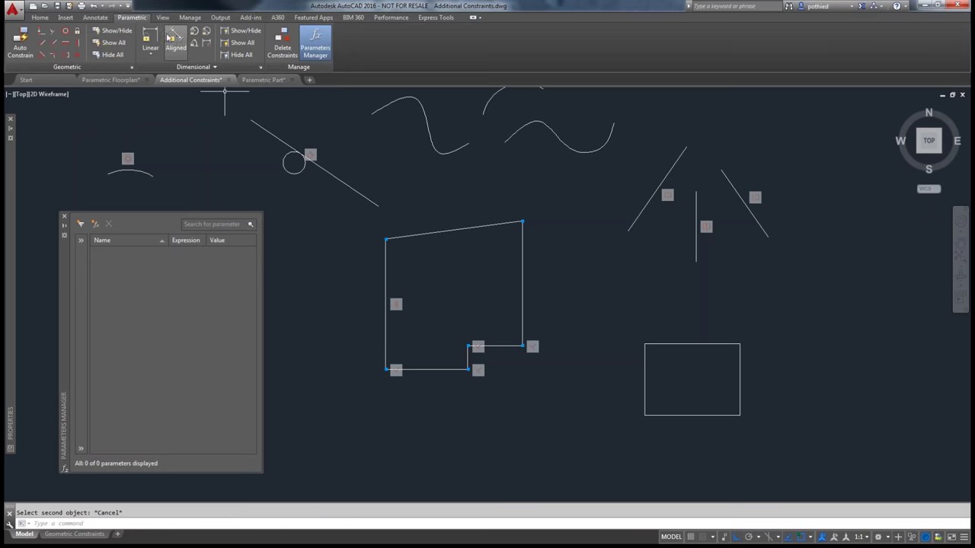
pyautogui.click(169, 38)
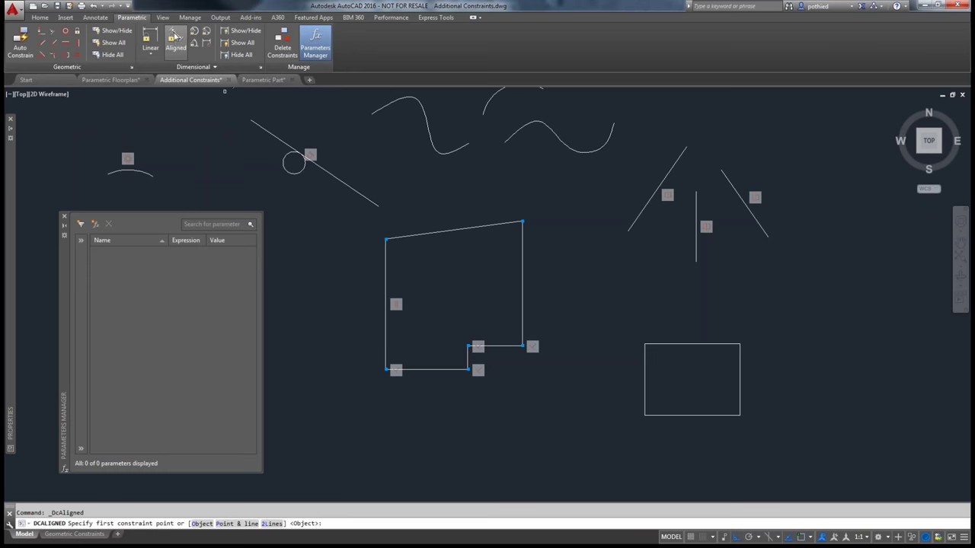
pyautogui.click(649, 409)
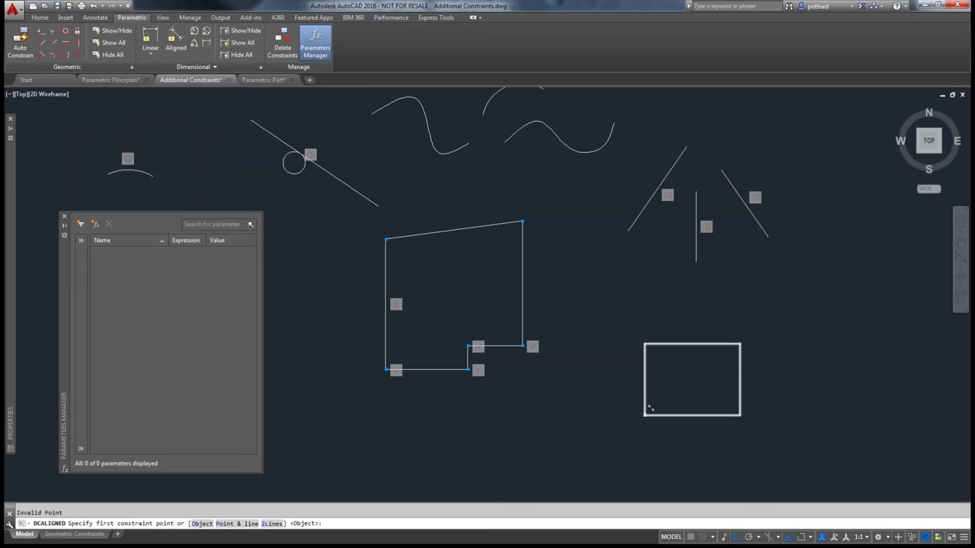
pyautogui.press('Escape')
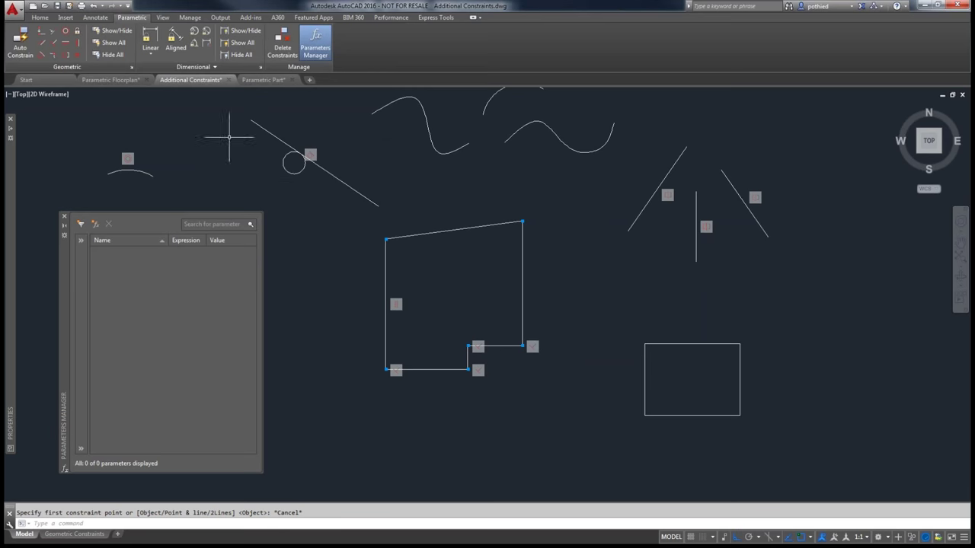
pyautogui.click(217, 69)
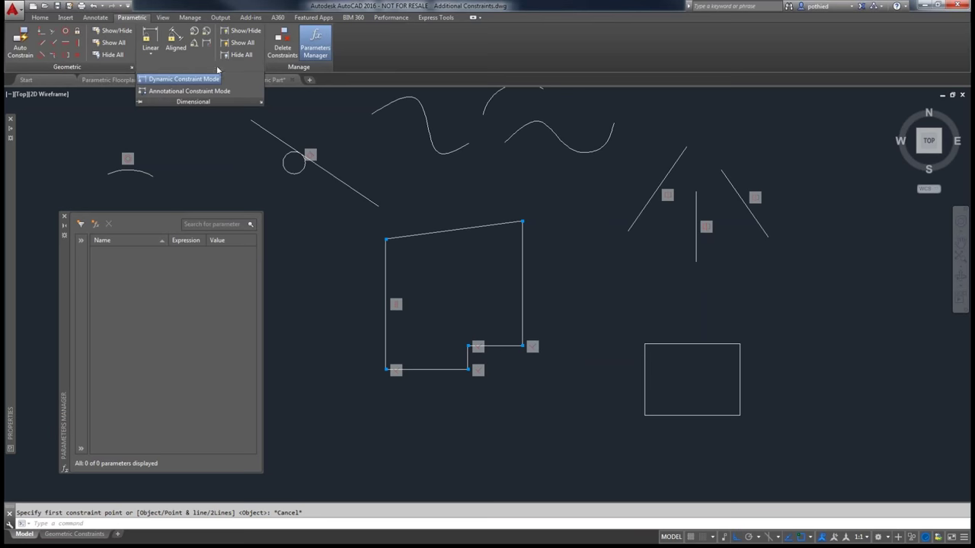
pyautogui.click(341, 158)
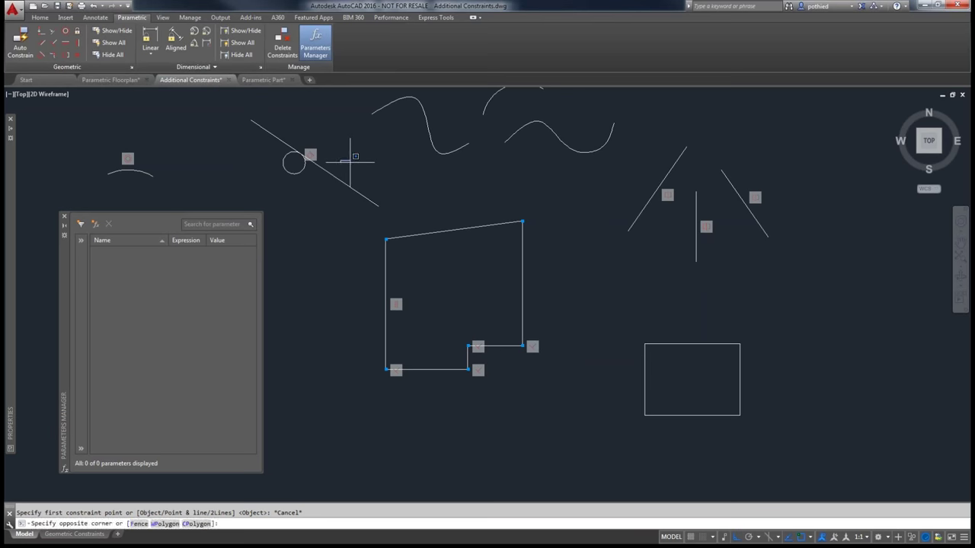
pyautogui.press('Escape')
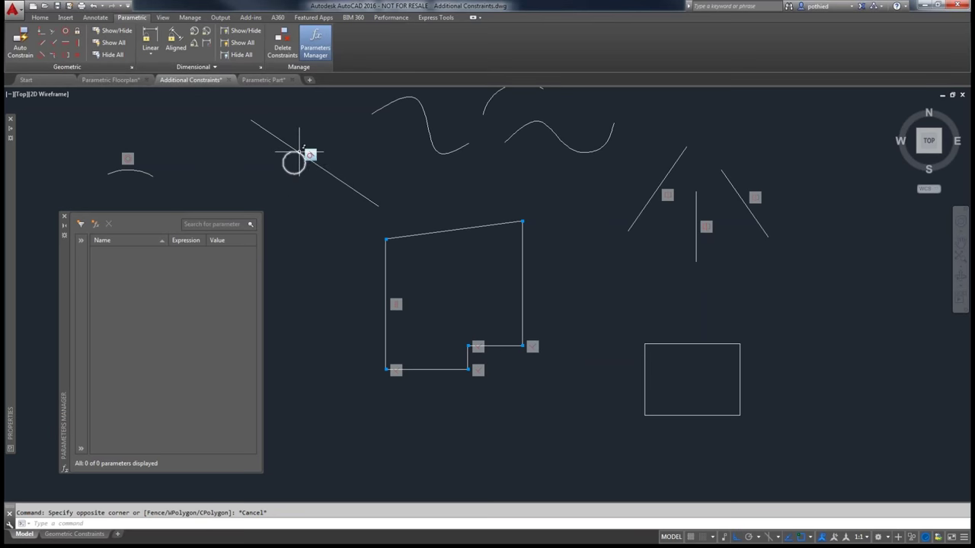
pyautogui.moveTo(294, 162)
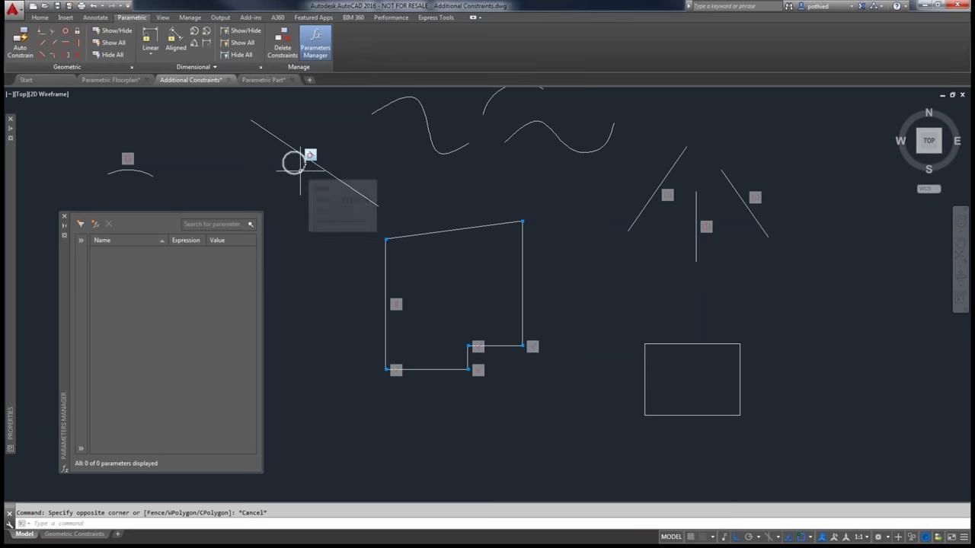
pyautogui.click(299, 169)
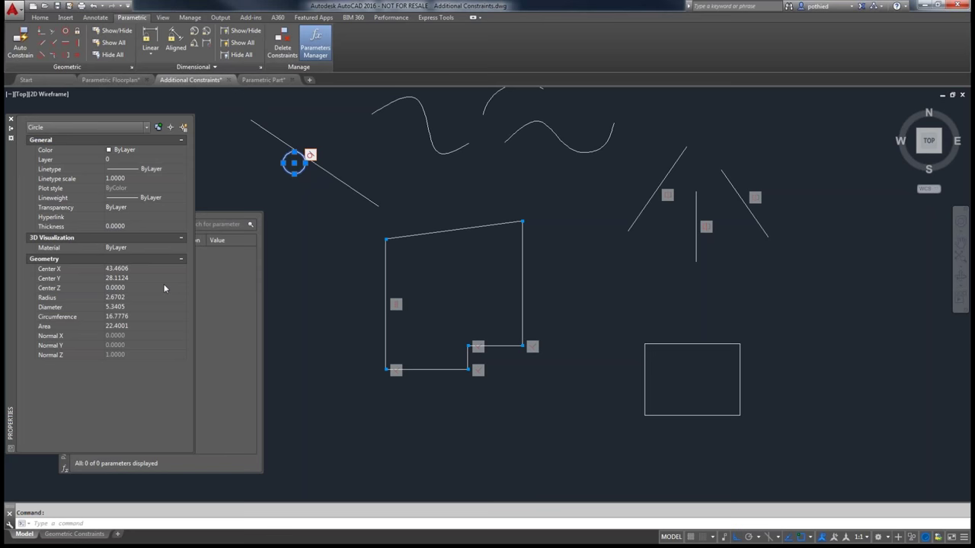
pyautogui.press('Escape')
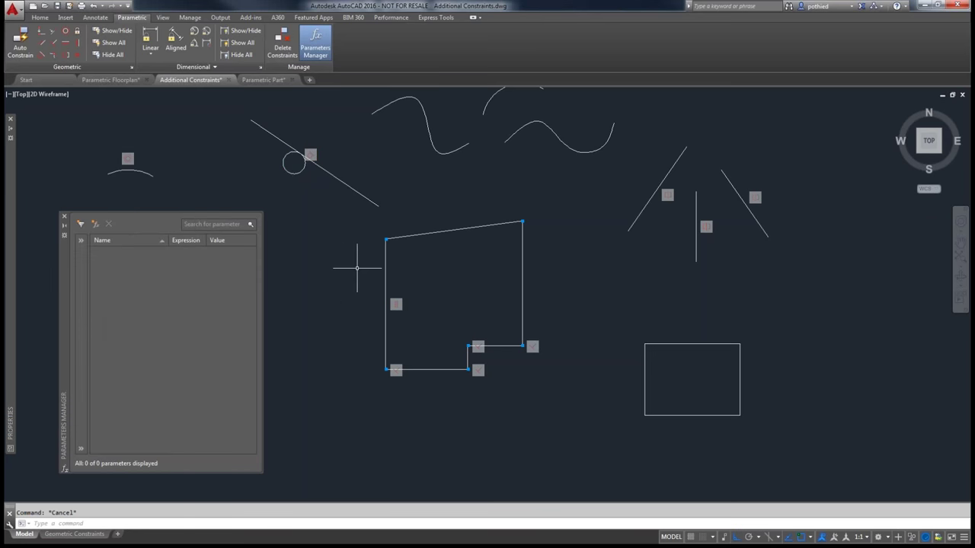
# - Draw a second small circle below the first one
pyautogui.write('c')
pyautogui.press('Return')
pyautogui.click(299, 197)
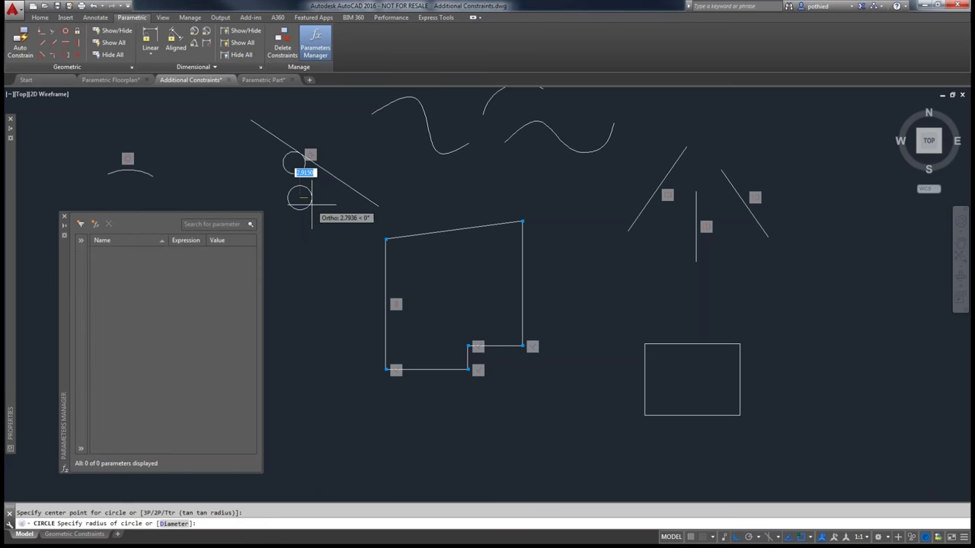
pyautogui.click(311, 205)
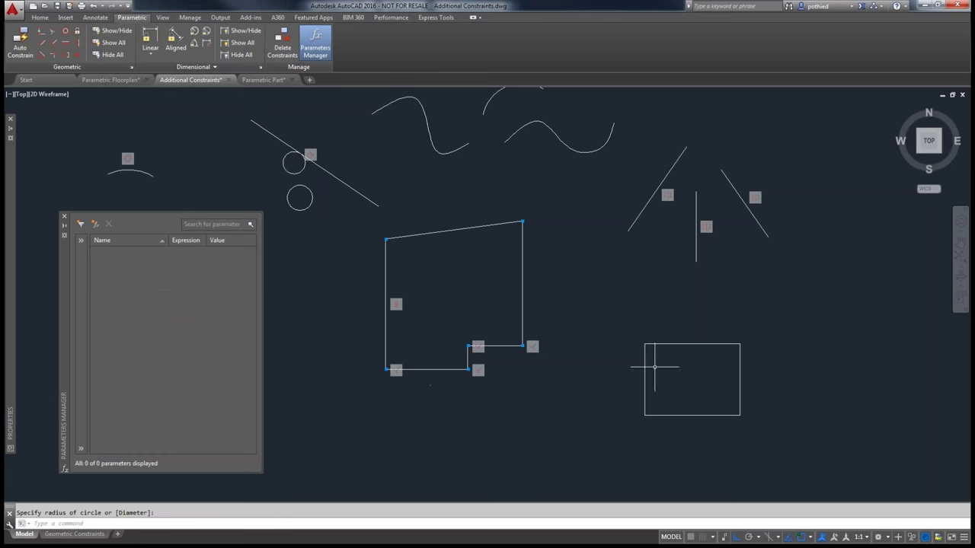
# - Erase the box at the lower right
pyautogui.write('e')
pyautogui.press('Return')
pyautogui.click(735, 415)
pyautogui.press('Return')
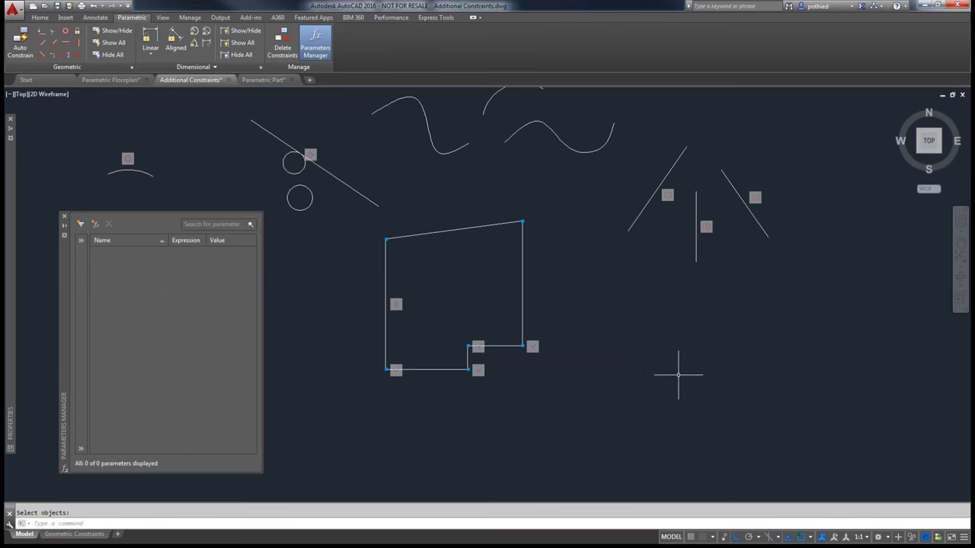
# - Start a rectangle with its first corner to the right of the notched outline
pyautogui.write('rec')
pyautogui.press('Return')
pyautogui.click(630, 284)
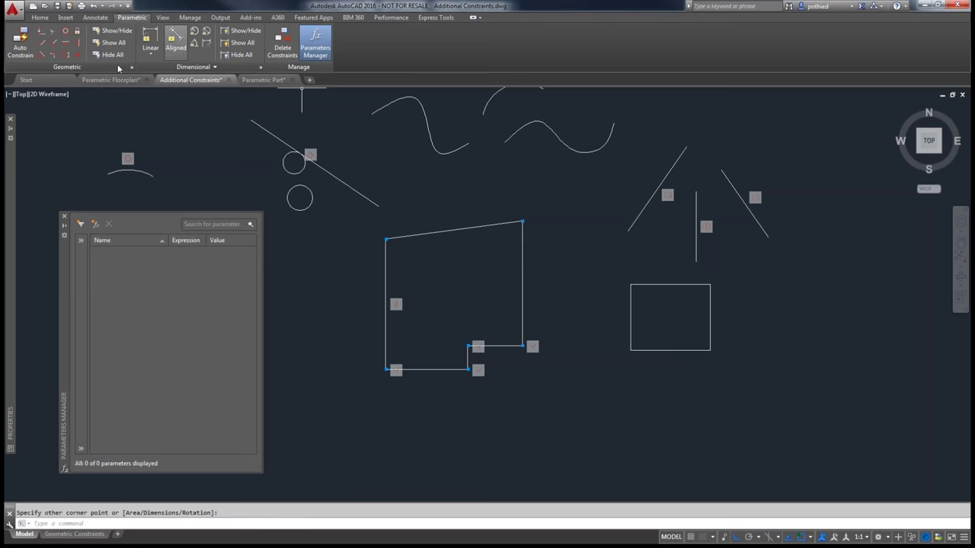
# - Make the rectangle's bottom edge collinear with the outline's lower-left bottom edge
pyautogui.click(52, 31)
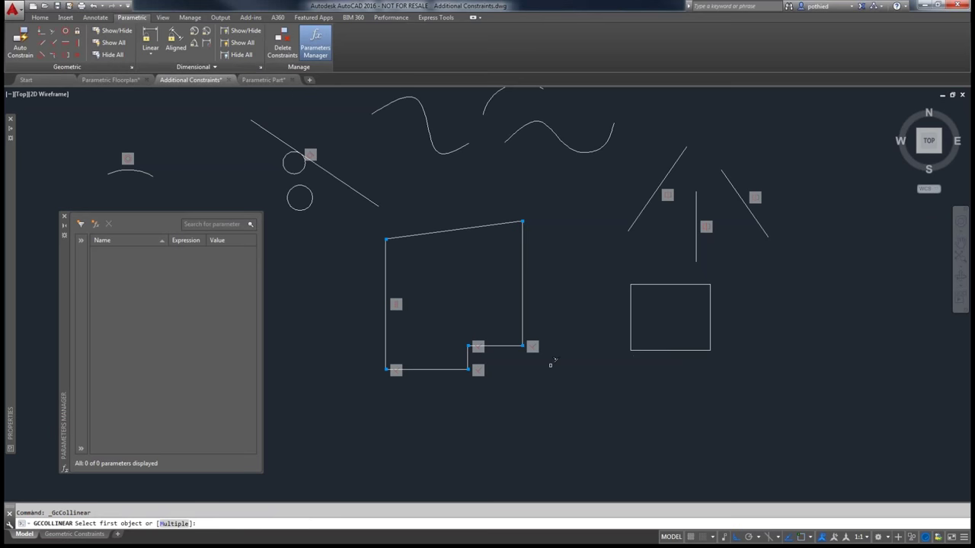
pyautogui.click(430, 369)
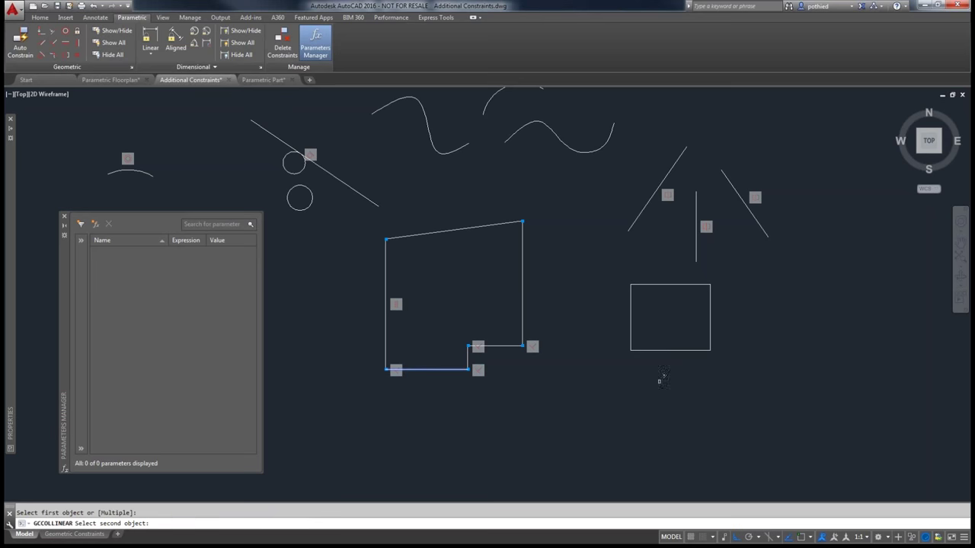
pyautogui.click(664, 350)
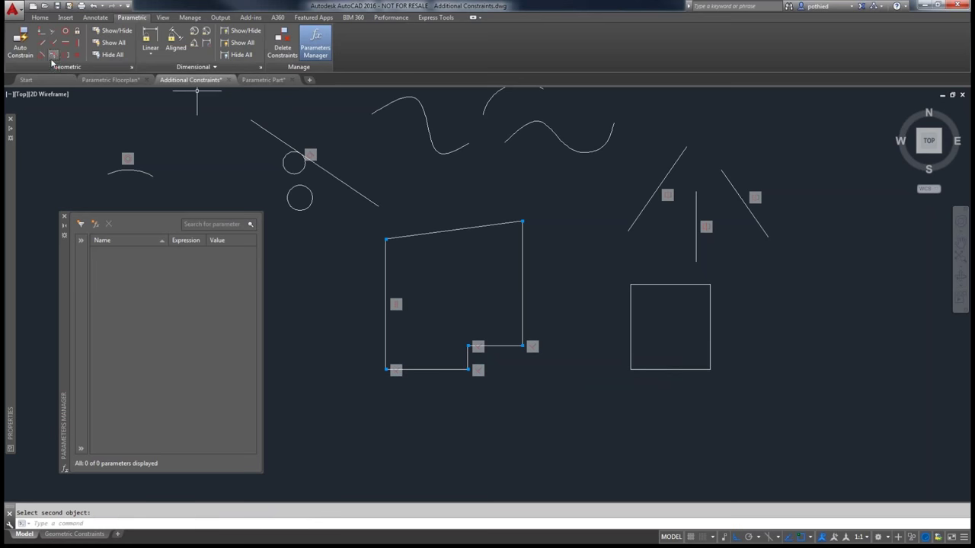
# - Try making the lower-left bottom segment collinear with the notch's top segment, then undo
pyautogui.click(52, 31)
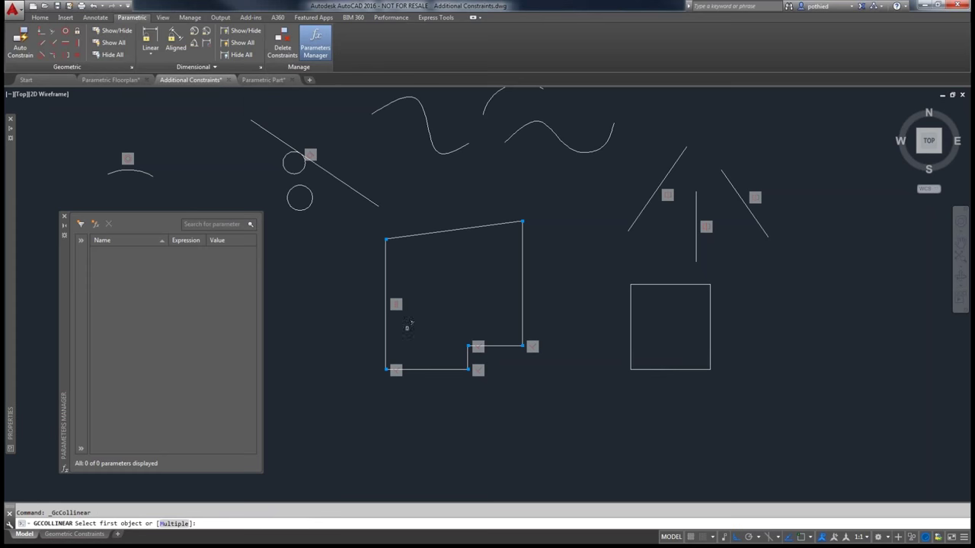
pyautogui.click(507, 346)
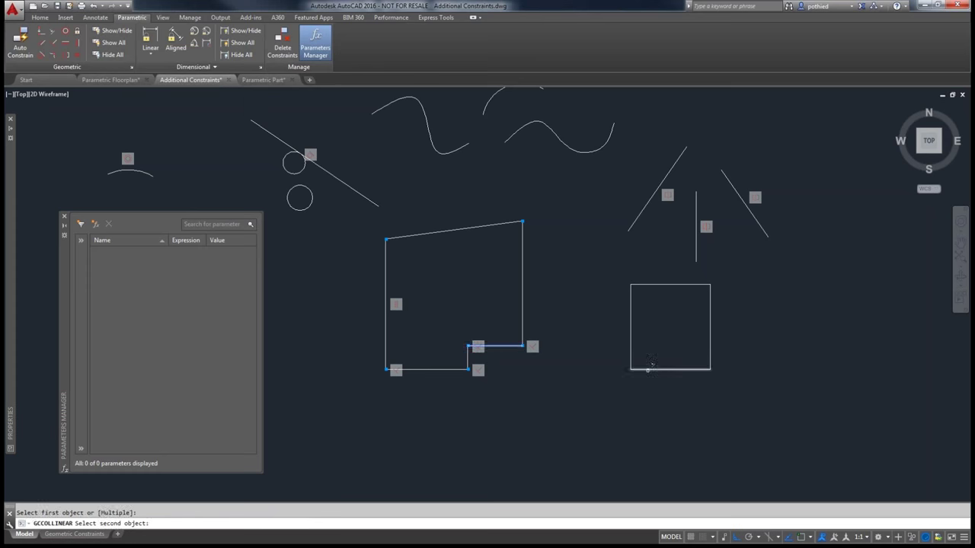
pyautogui.click(426, 370)
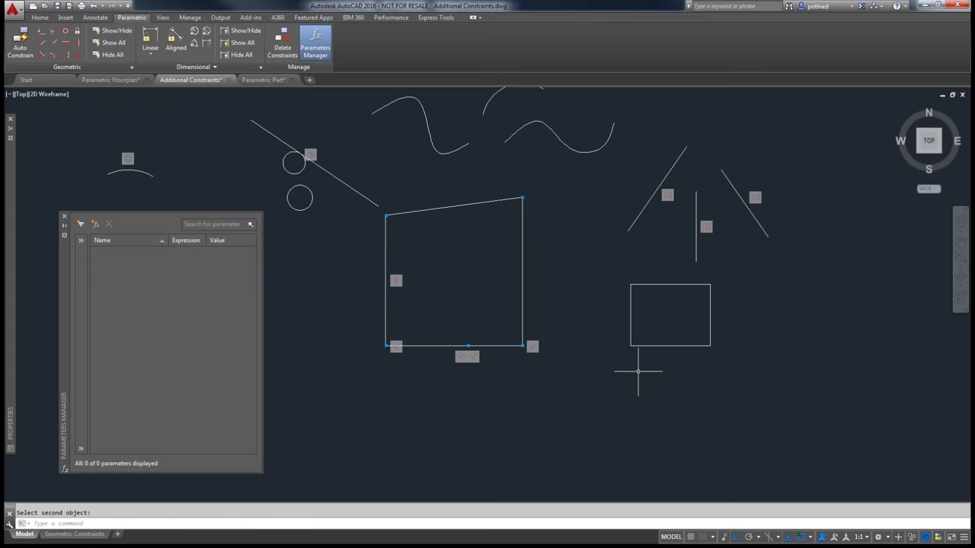
pyautogui.hotkey('ctrl', 'z')
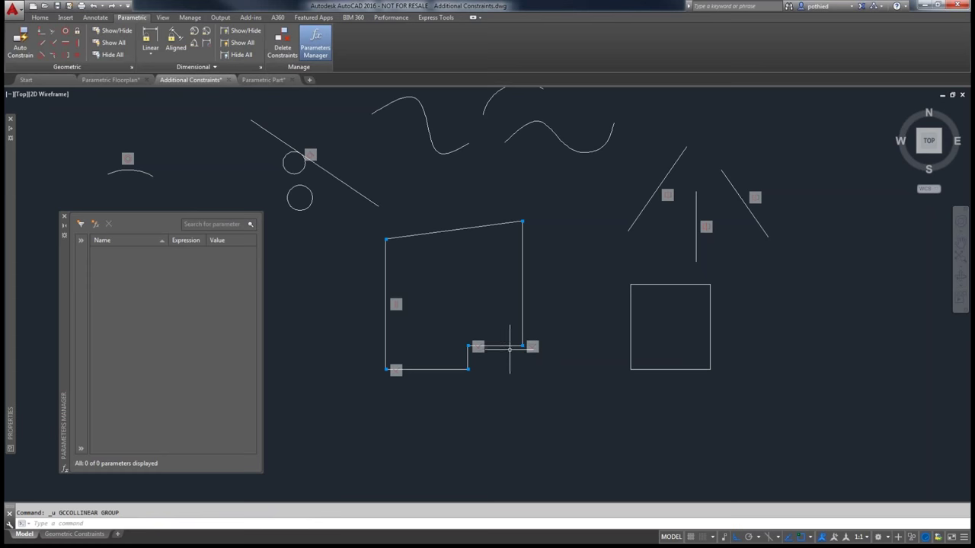
pyautogui.click(667, 363)
pyautogui.press('Escape')
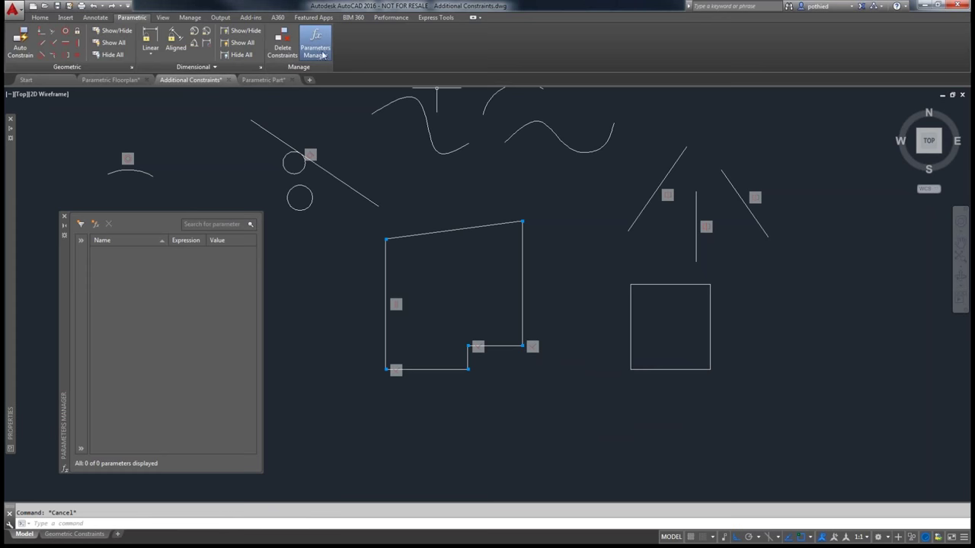
pyautogui.click(51, 46)
pyautogui.click(652, 369)
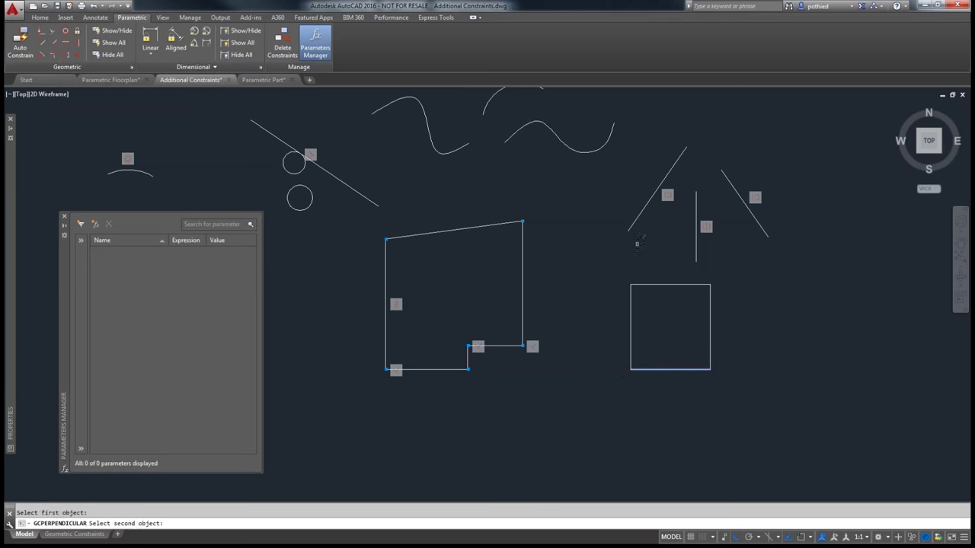
pyautogui.click(635, 219)
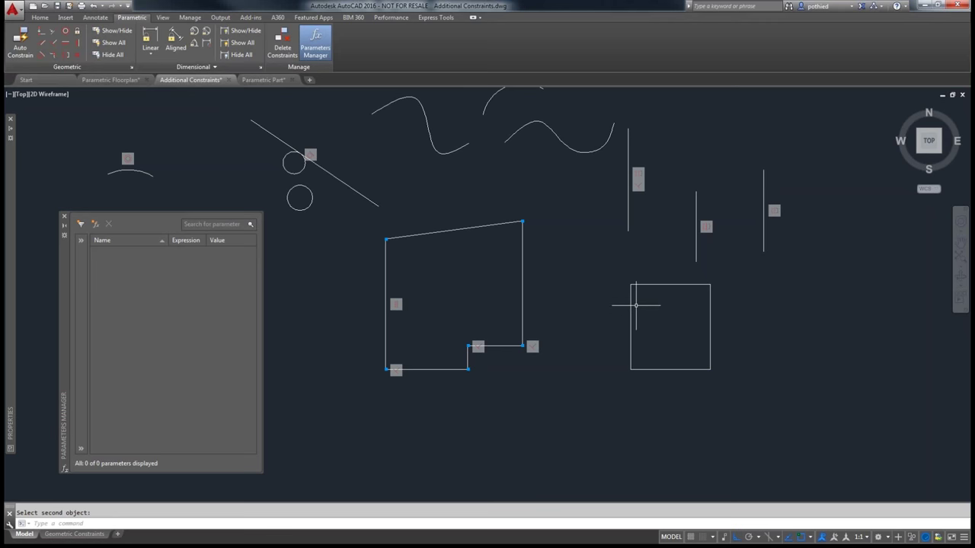
pyautogui.hotkey('ctrl', 'z')
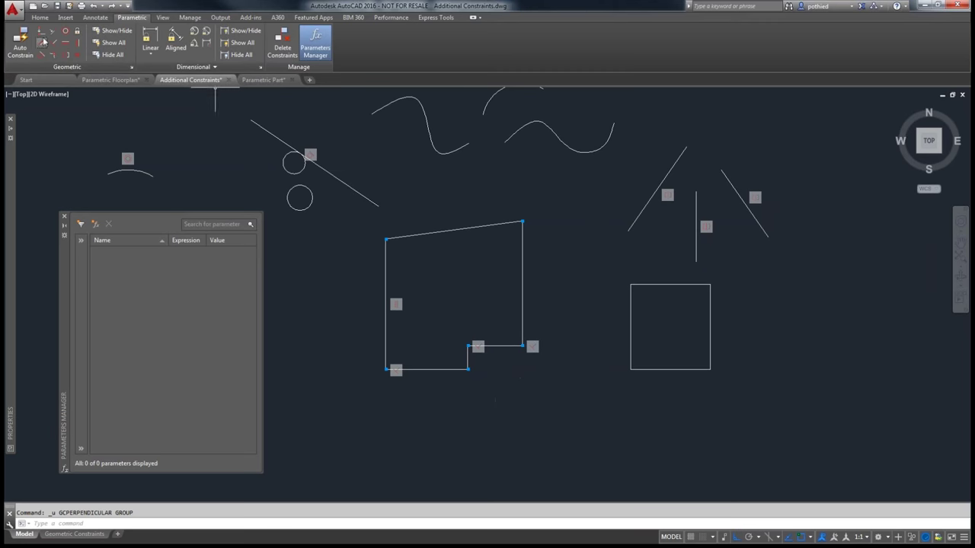
# - Constrain the right angled line parallel to the square's bottom edge
pyautogui.click(49, 56)
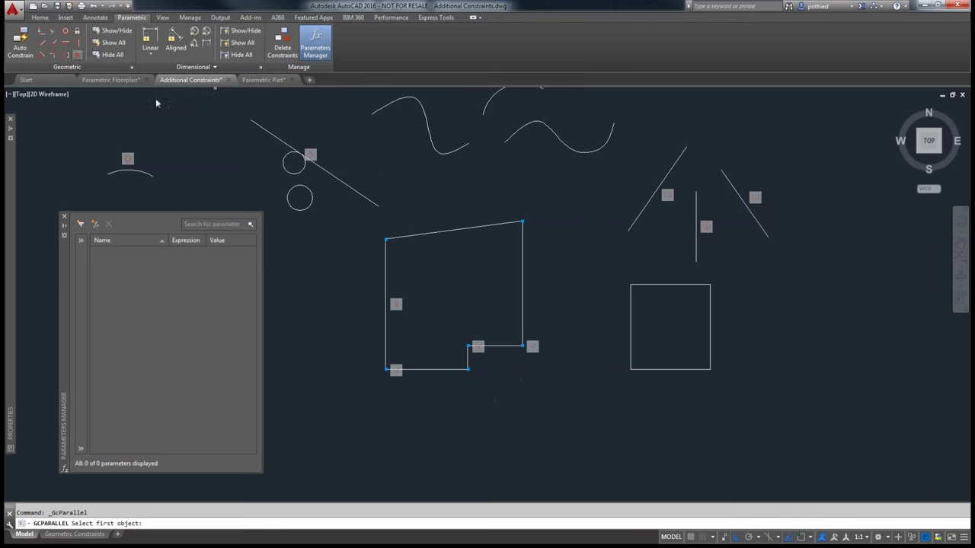
pyautogui.click(667, 370)
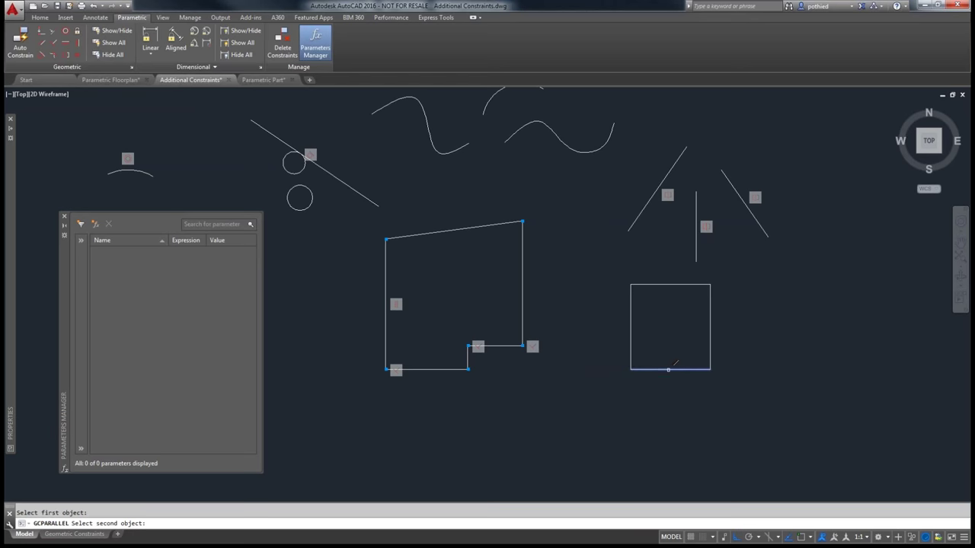
pyautogui.click(641, 208)
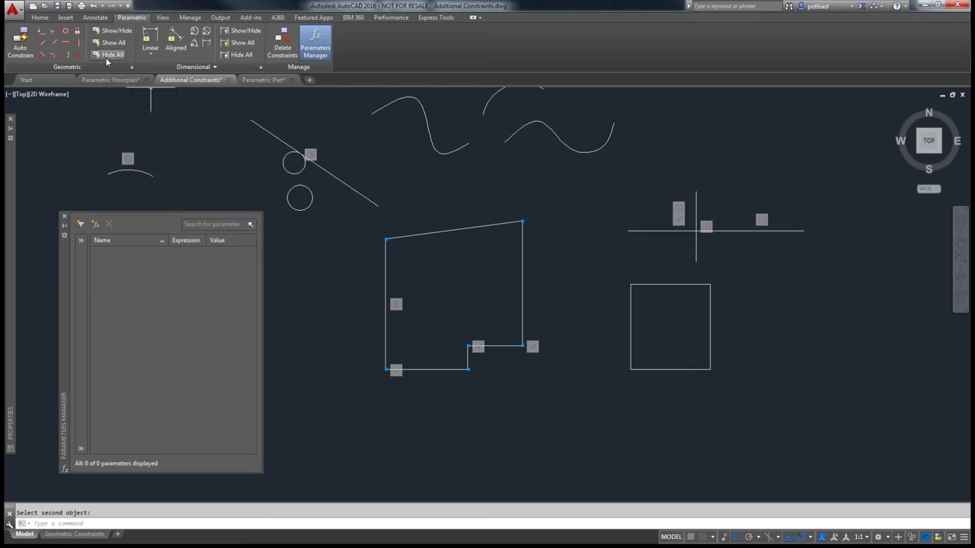
# - Make the diagonal line by the circles parallel to the square's bottom edge, then undo it
pyautogui.click(41, 42)
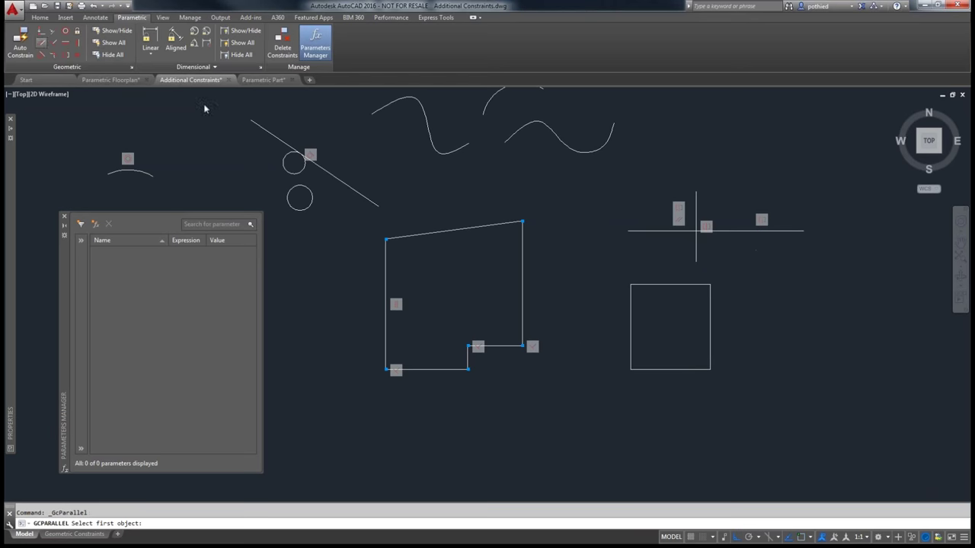
pyautogui.click(670, 369)
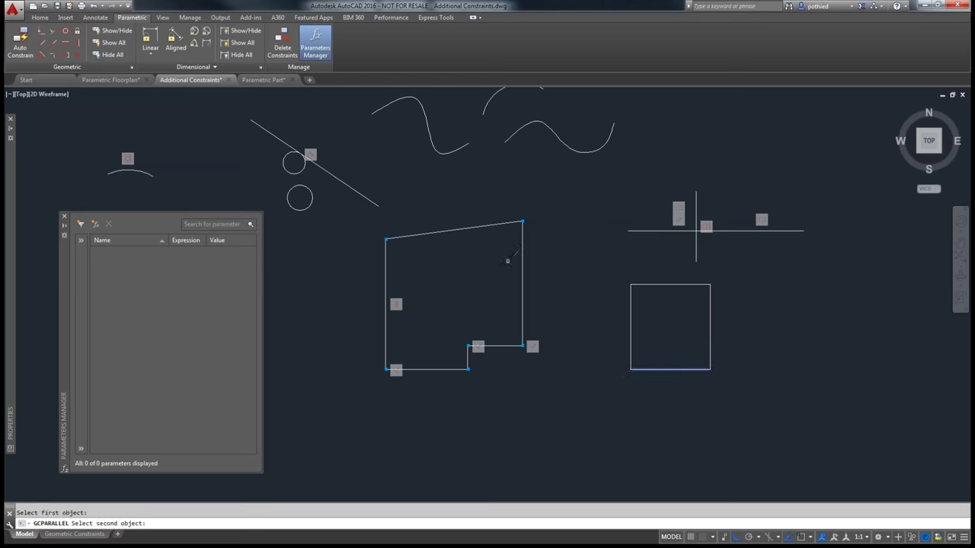
pyautogui.click(365, 197)
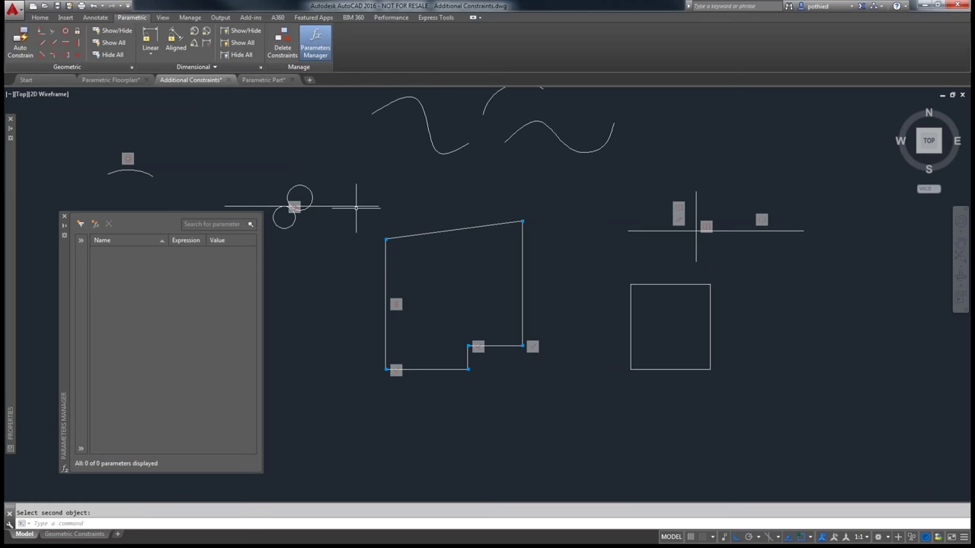
pyautogui.hotkey('ctrl', 'z')
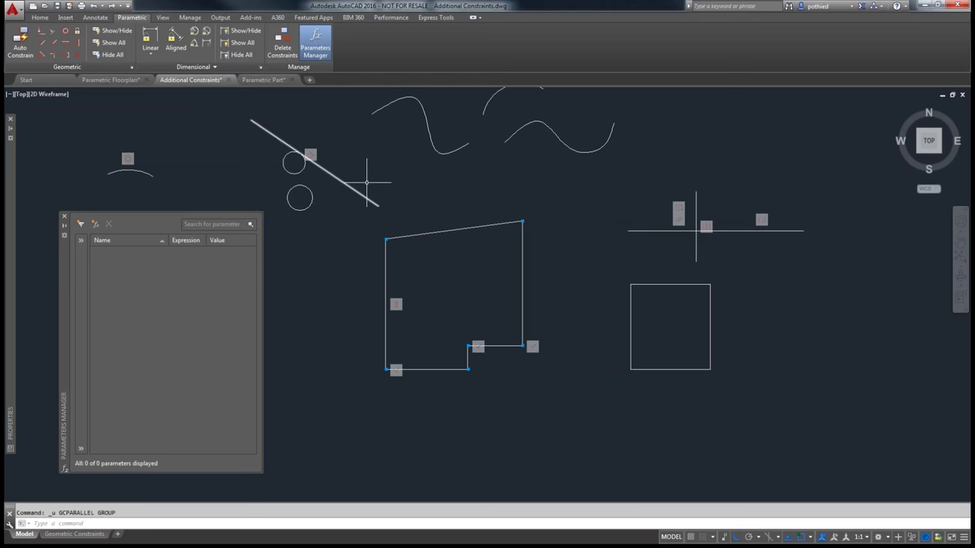
pyautogui.click(77, 32)
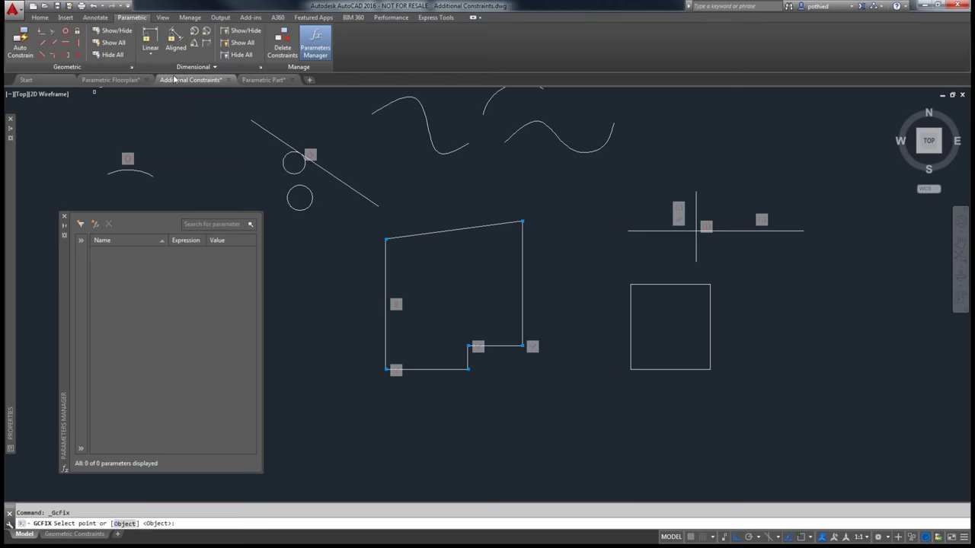
# - Apply a Fix constraint to the diagonal line beside the two circles
pyautogui.click(264, 124)
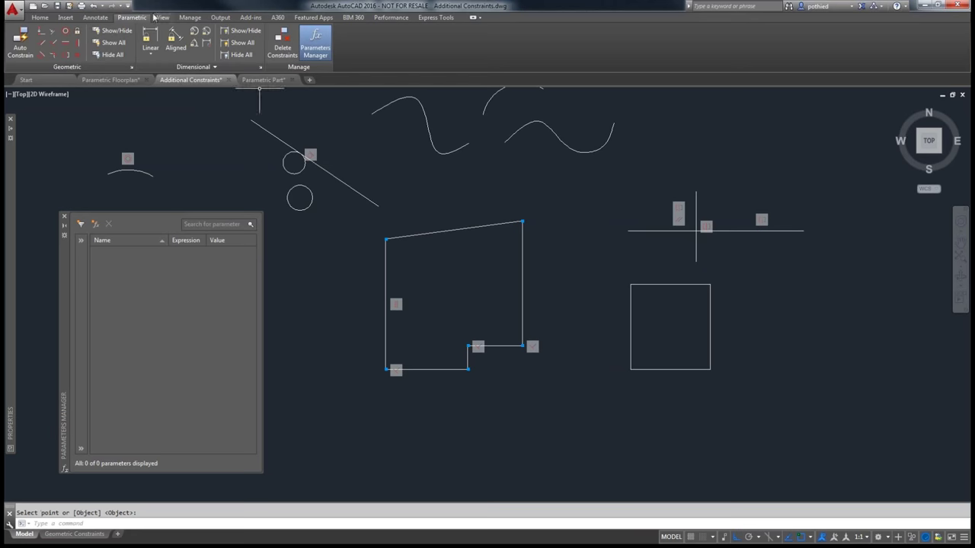
pyautogui.click(77, 32)
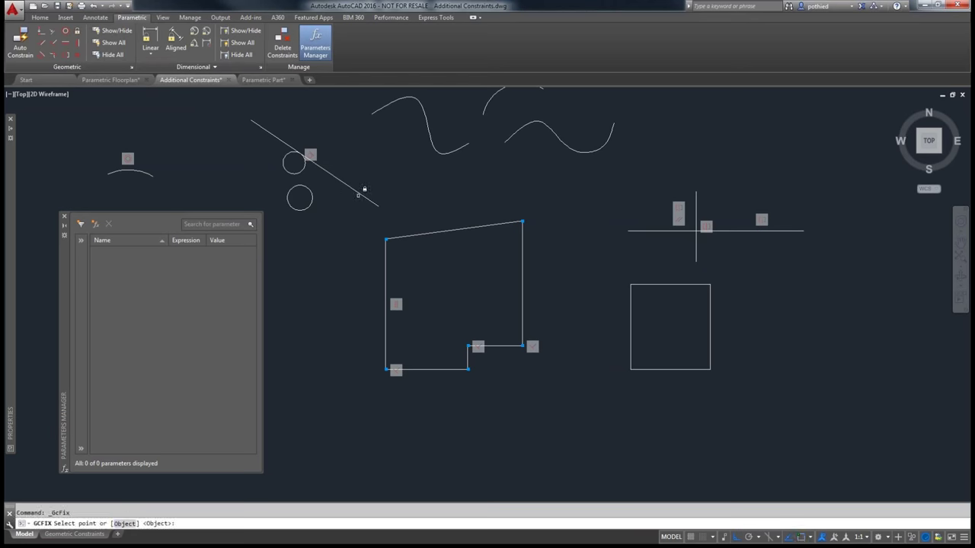
pyautogui.click(380, 199)
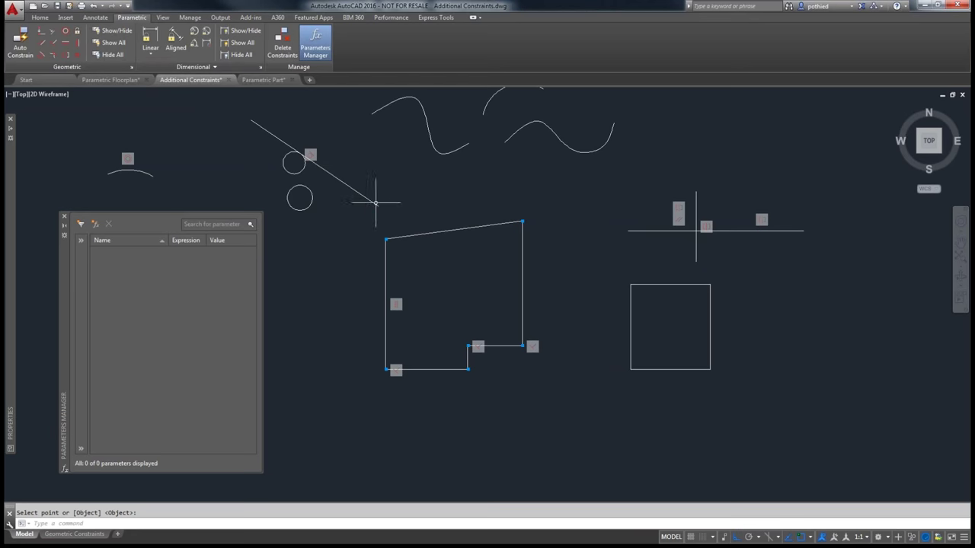
# - Try making the fixed diagonal line parallel to the square's bottom edge; dismiss the over-constraint warning
pyautogui.click(41, 55)
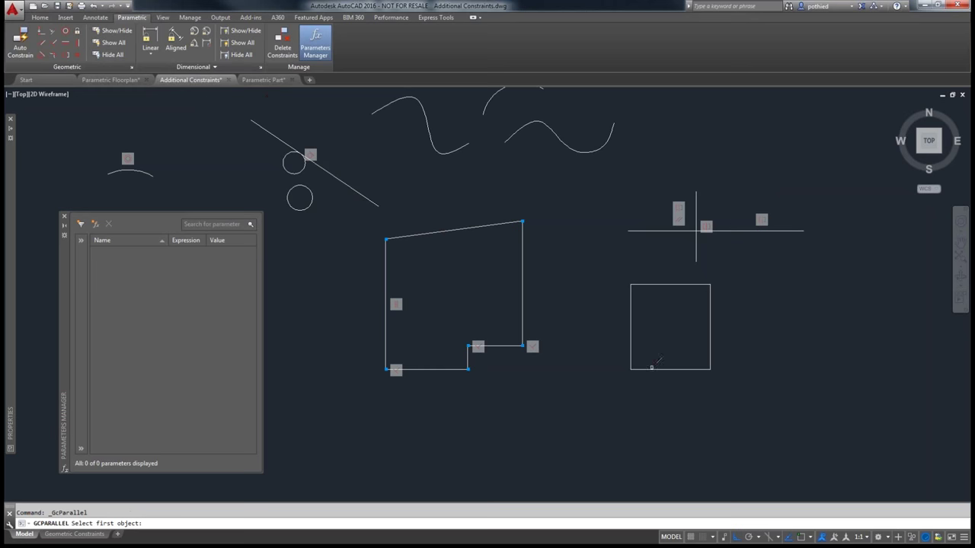
pyautogui.click(651, 368)
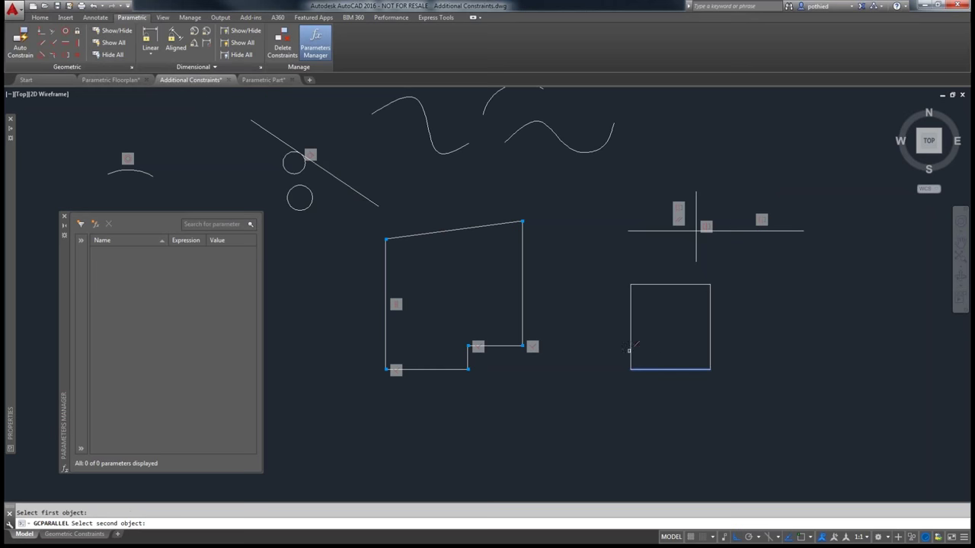
pyautogui.click(338, 177)
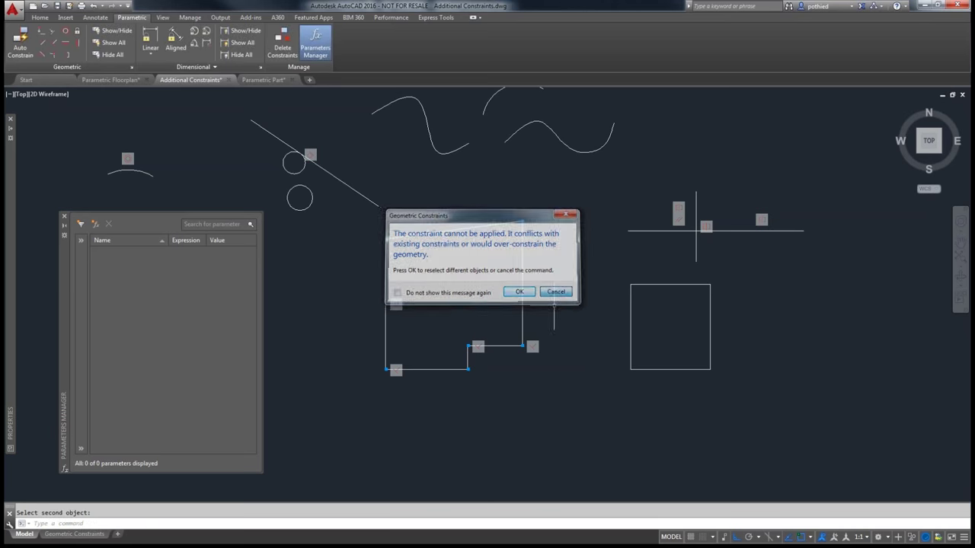
pyautogui.click(557, 294)
pyautogui.click(348, 181)
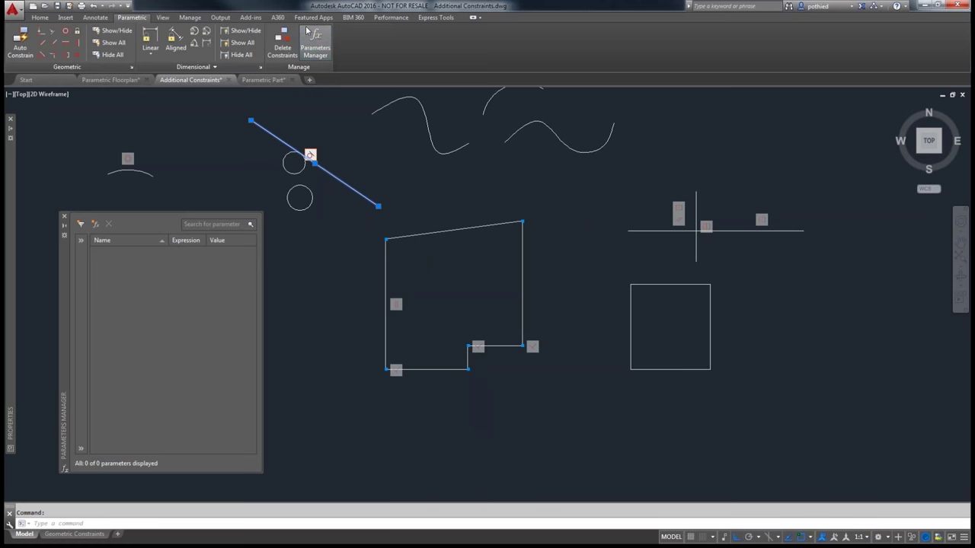
# - Toggle off the Parameters Manager palette from the Parametric ribbon
pyautogui.click(315, 42)
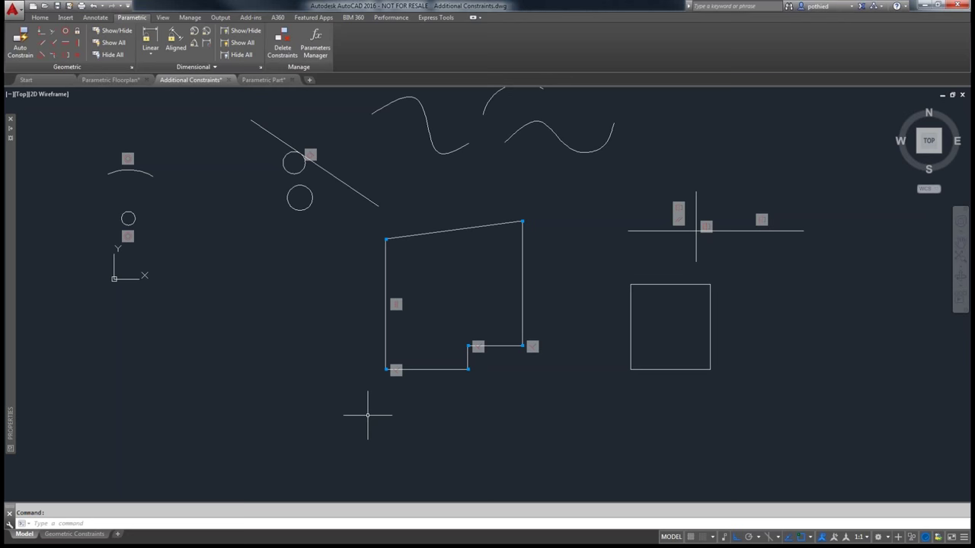
# - Add an MT note reading 'Test' left of the polygon at 1:1 annotation scale, then zoom in
pyautogui.write('mt')
pyautogui.press('Return')
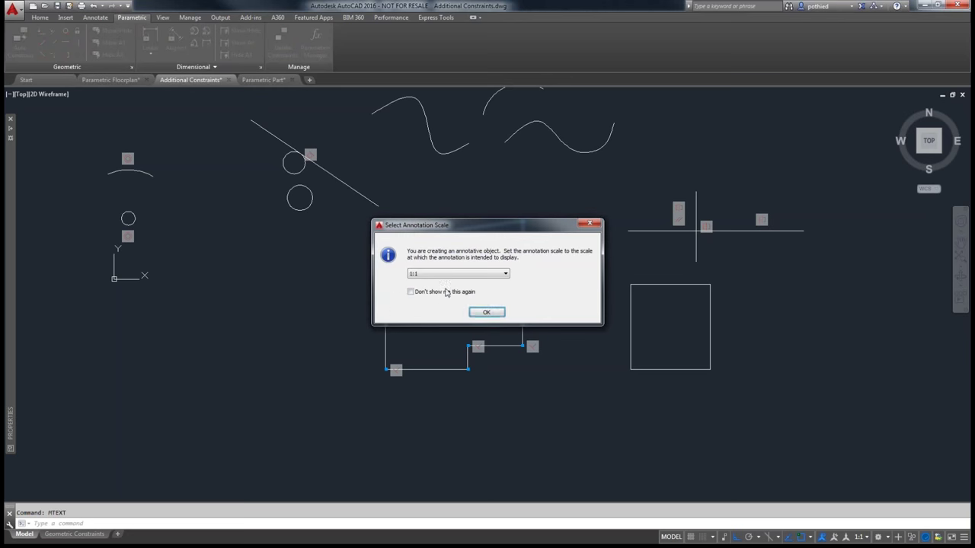
pyautogui.click(490, 314)
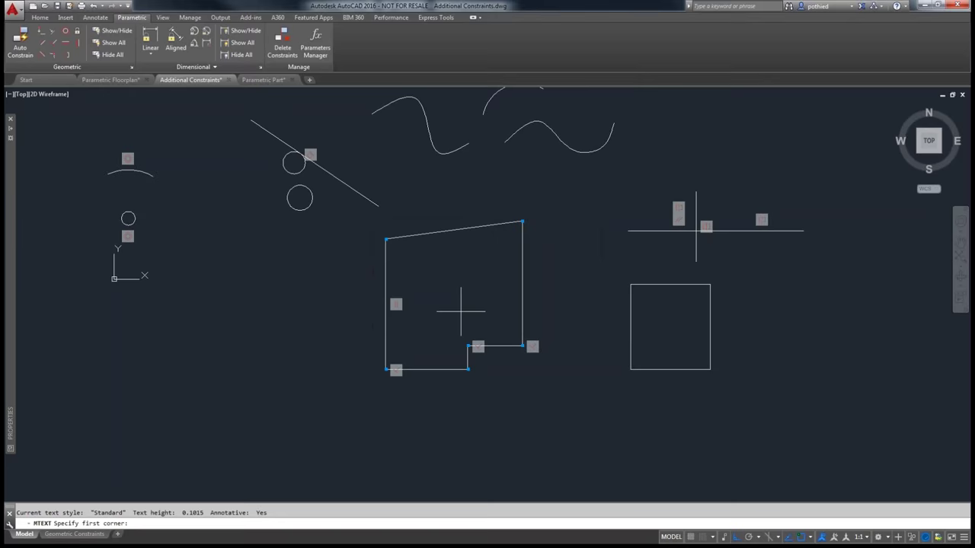
pyautogui.click(207, 310)
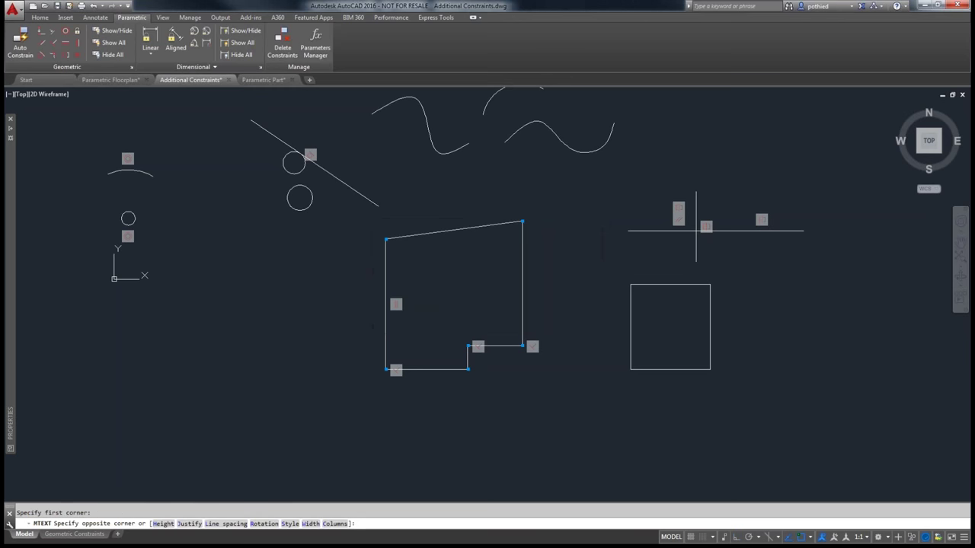
pyautogui.write('Test')
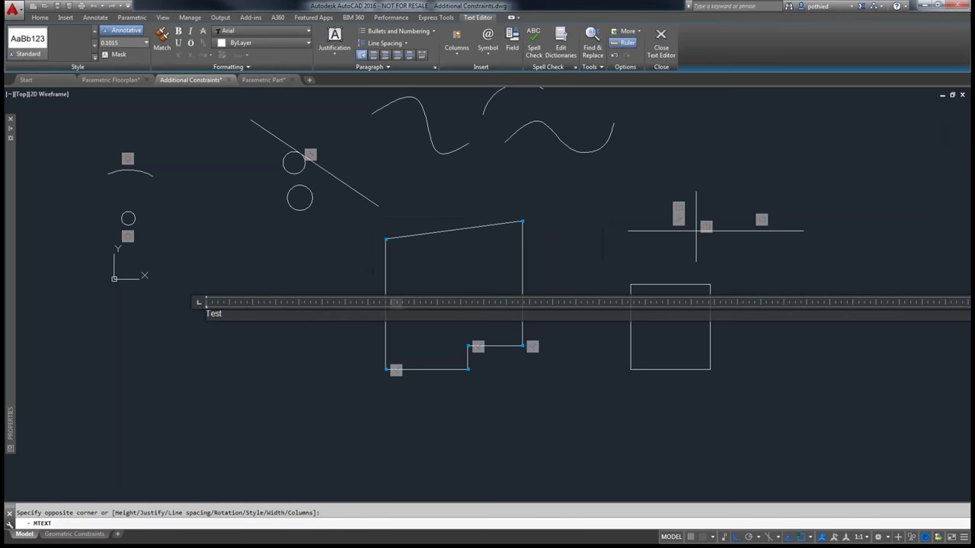
pyautogui.click(661, 42)
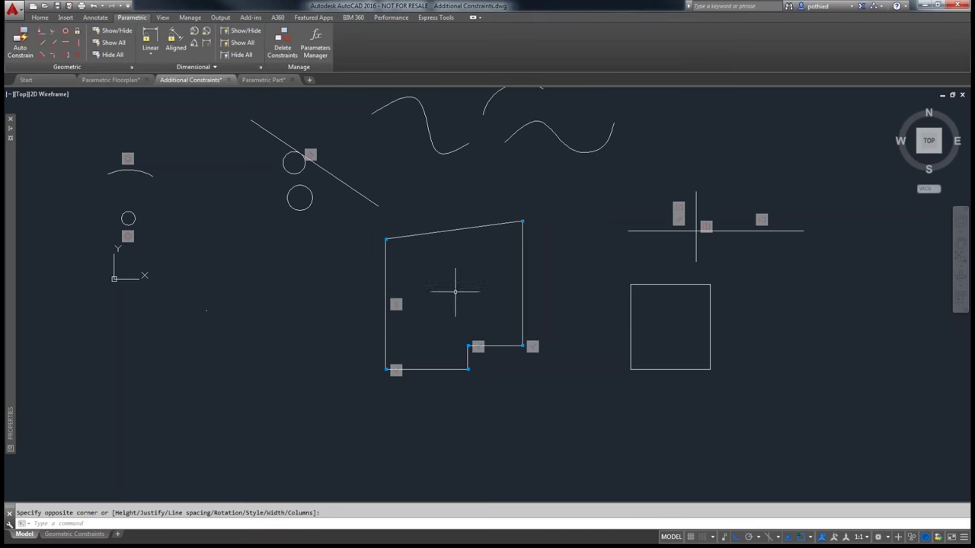
pyautogui.scroll(2, 199, 314)
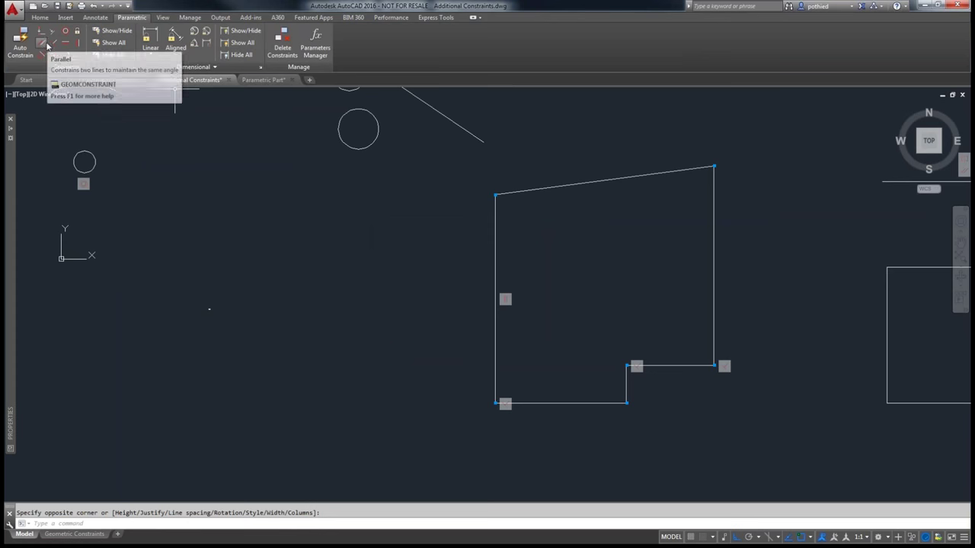
pyautogui.click(53, 33)
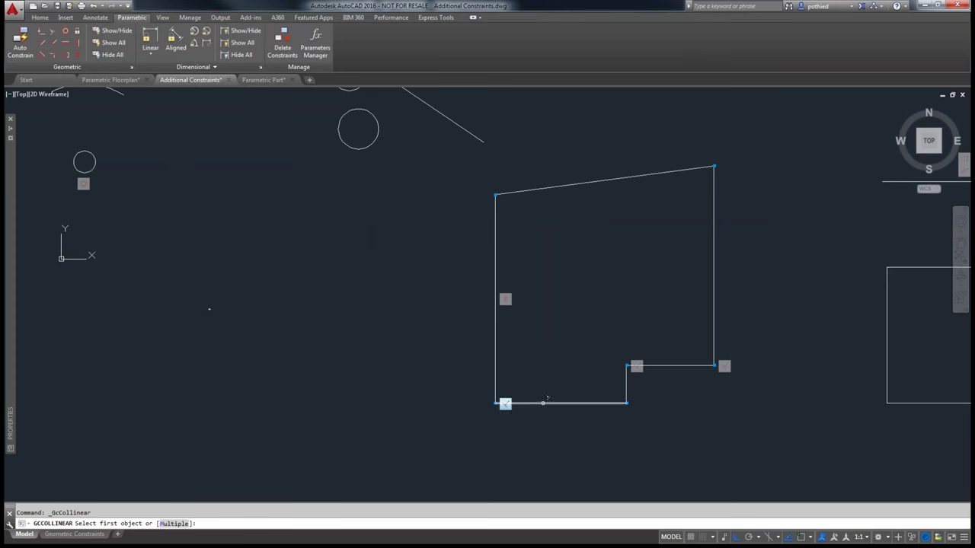
pyautogui.click(546, 402)
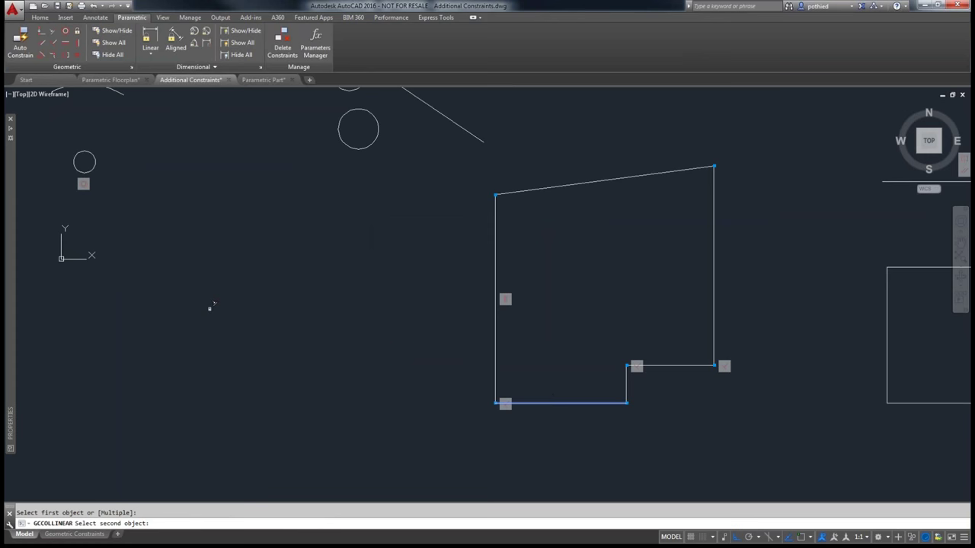
pyautogui.click(210, 307)
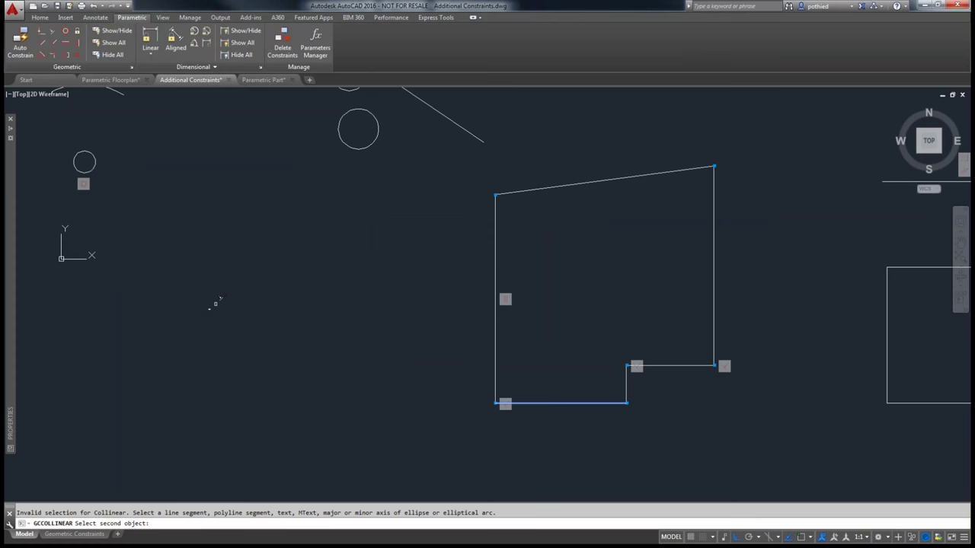
pyautogui.press('Escape')
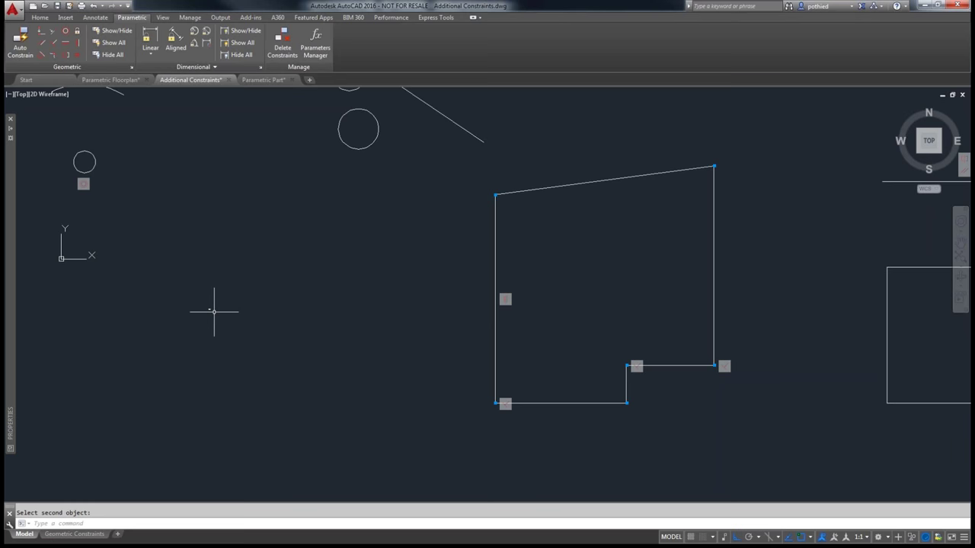
pyautogui.click(214, 310)
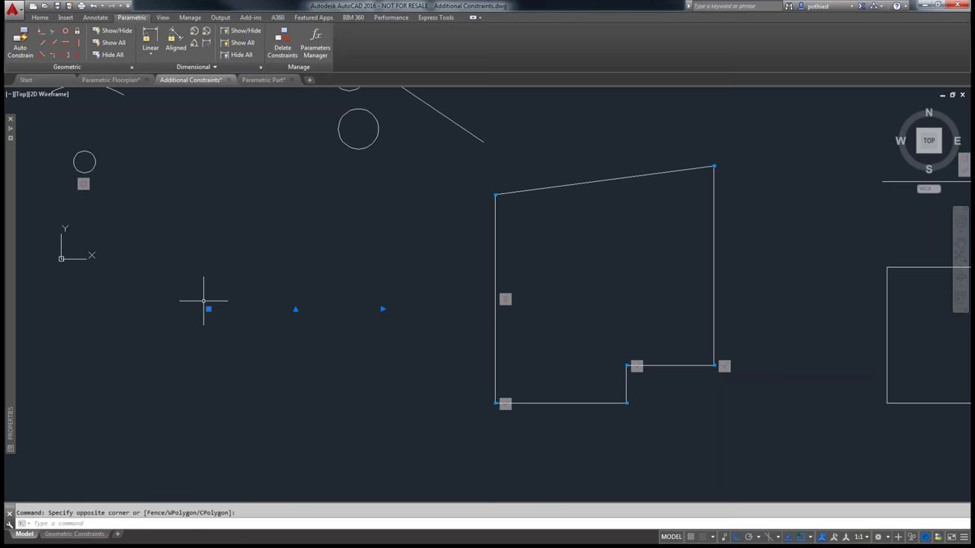
# - Erase the selected Test text note with the Delete key
pyautogui.press('Delete')
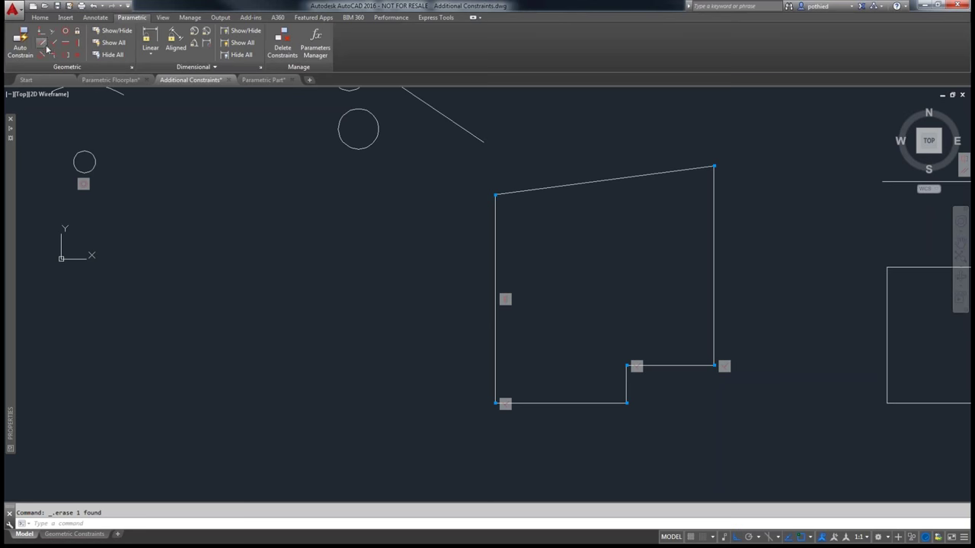
# - Start and cancel Parallel, Coincident and Concentric, then open F1 help for Coincident
pyautogui.click(44, 44)
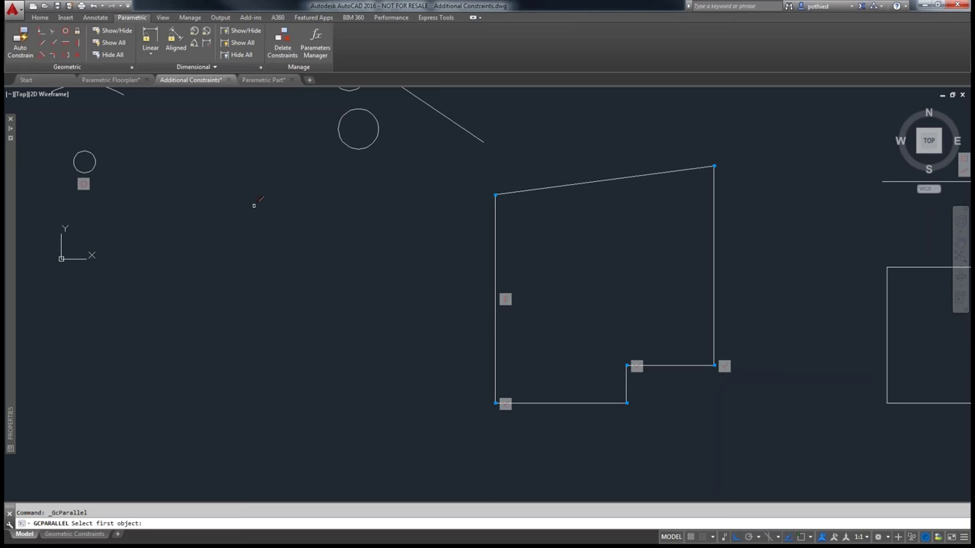
pyautogui.press('Escape')
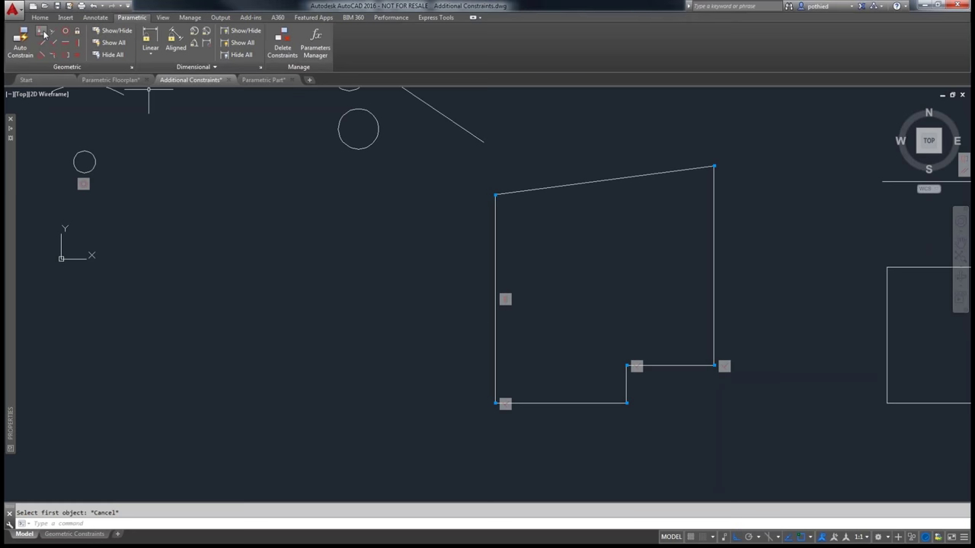
pyautogui.click(42, 32)
pyautogui.press('Escape')
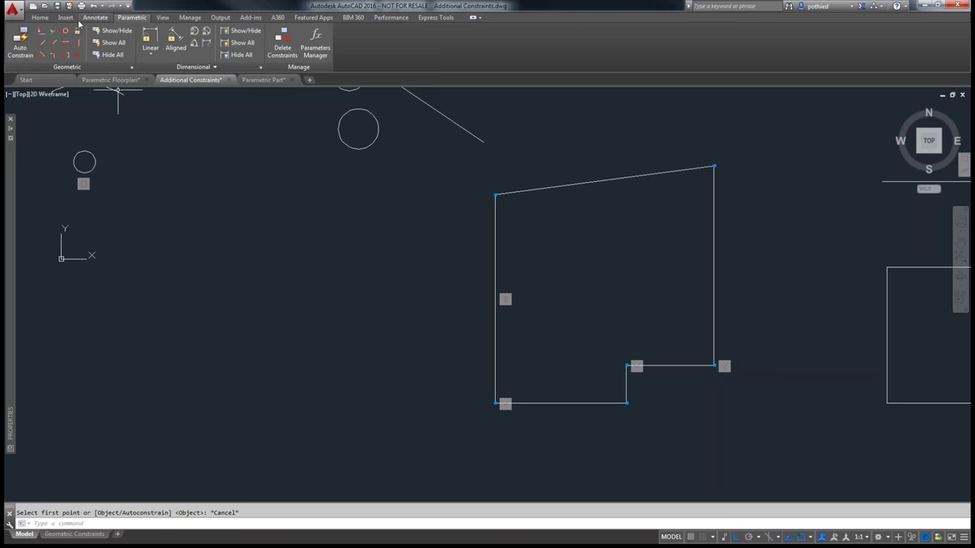
pyautogui.click(65, 31)
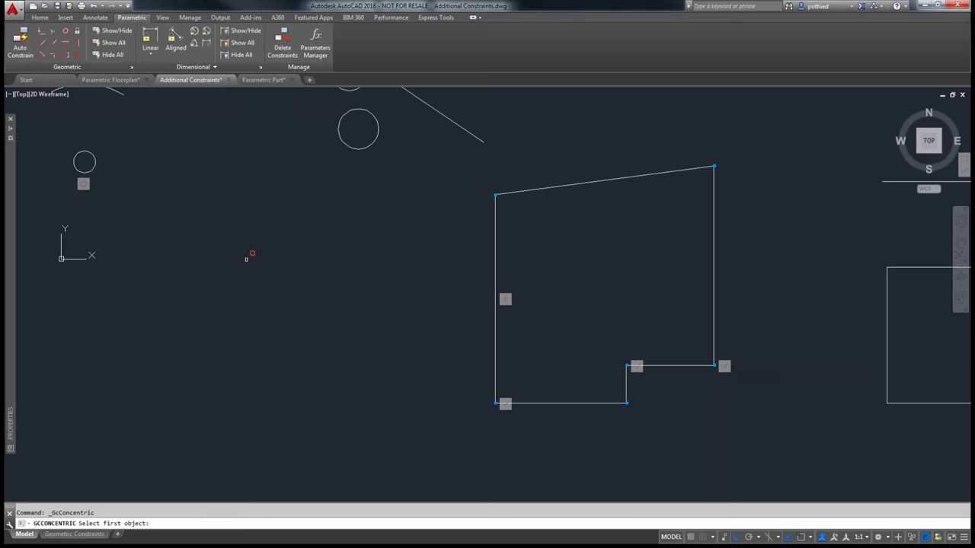
pyautogui.press('Escape')
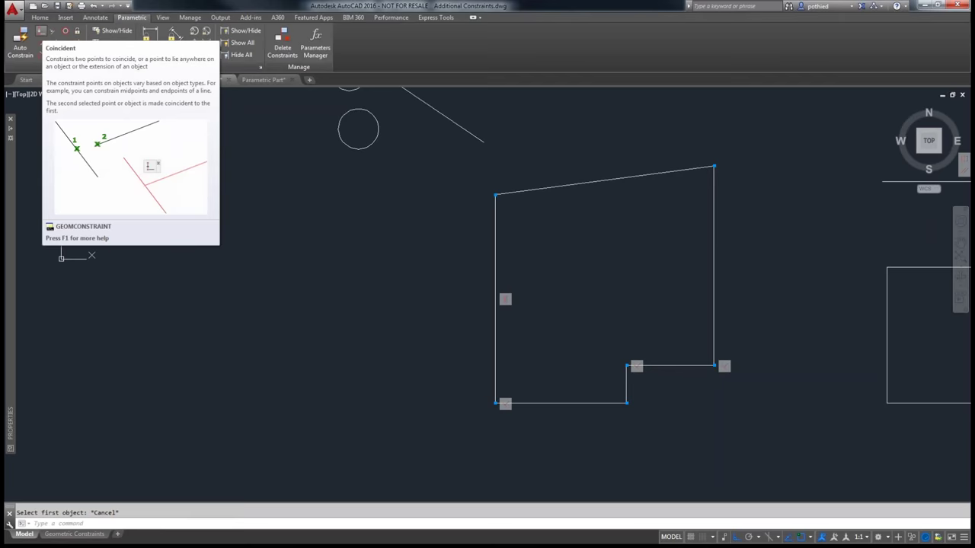
pyautogui.click(42, 34)
pyautogui.press('F1')
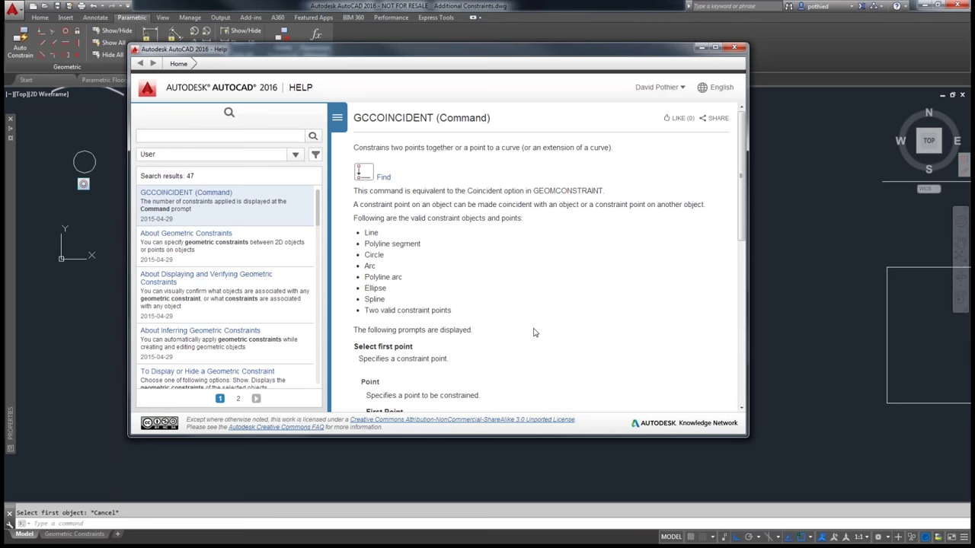
# - Read About Geometric Constraints and the Commands for Geometric Constraints list, then close Help
pyautogui.scroll(-1, 534, 333)
pyautogui.scroll(-1, 533, 332)
pyautogui.scroll(-1, 534, 333)
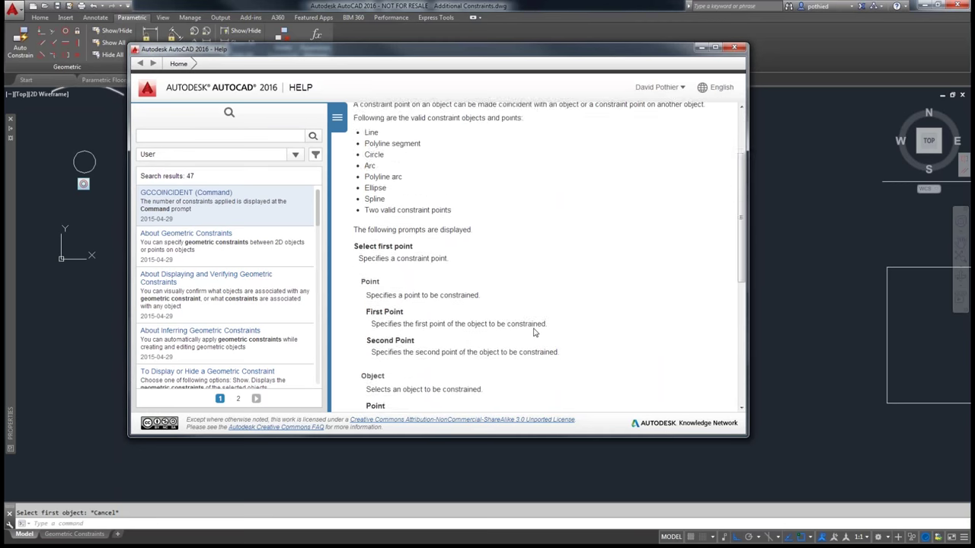
pyautogui.scroll(-2, 534, 333)
pyautogui.scroll(-3, 534, 333)
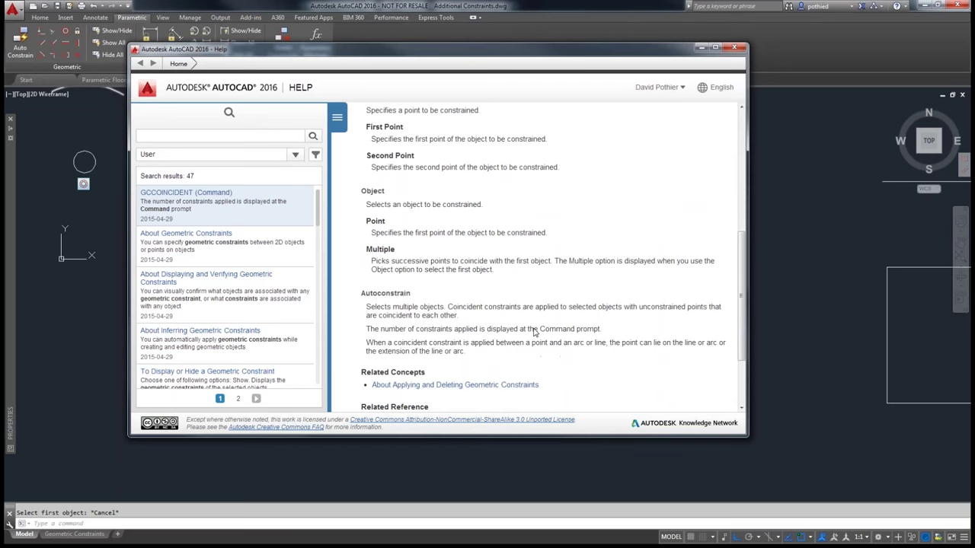
pyautogui.click(223, 241)
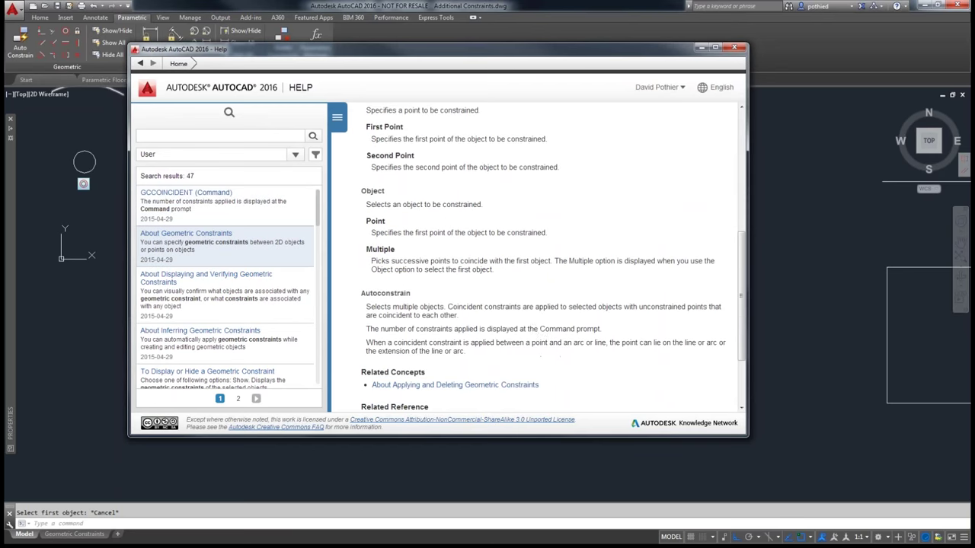
pyautogui.scroll(-3, 535, 306)
pyautogui.scroll(-2, 536, 306)
pyautogui.scroll(-1, 537, 306)
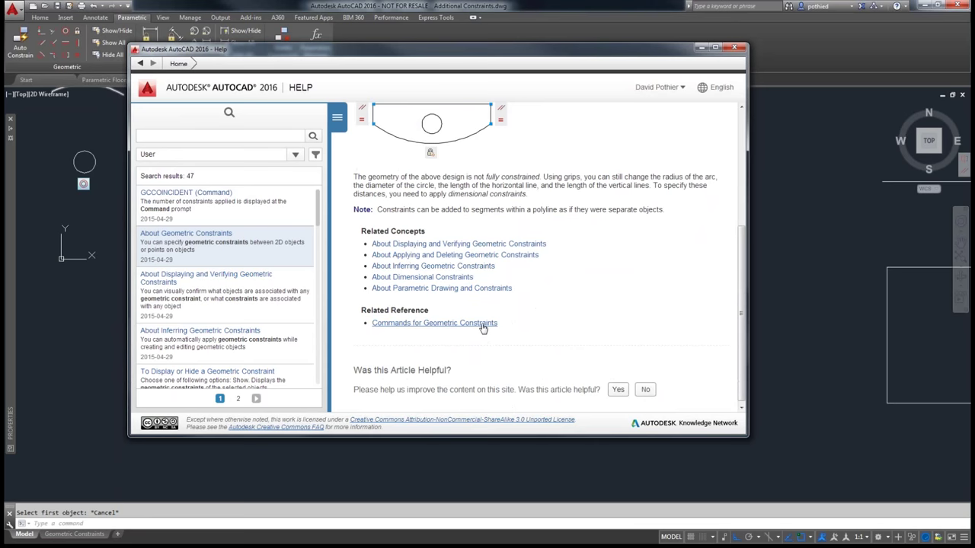
pyautogui.click(483, 327)
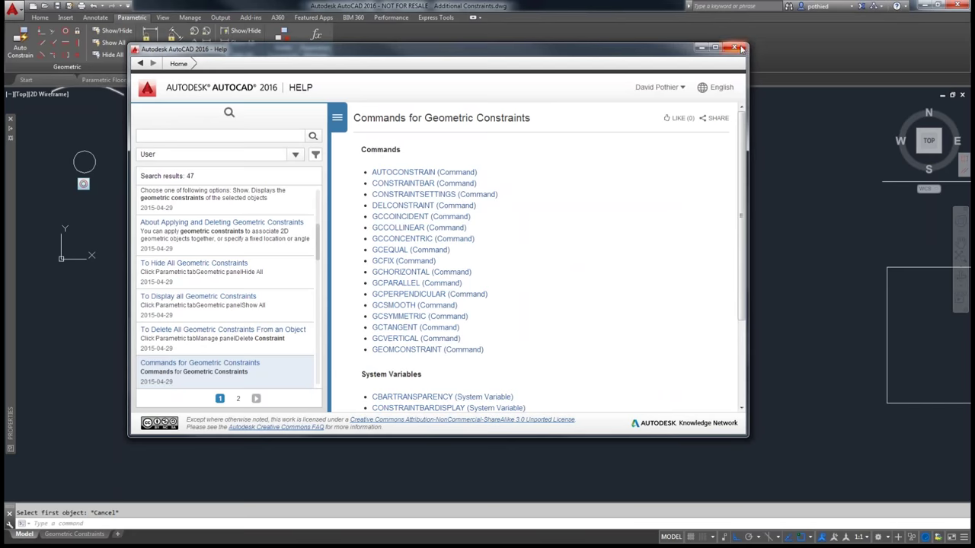
pyautogui.click(742, 50)
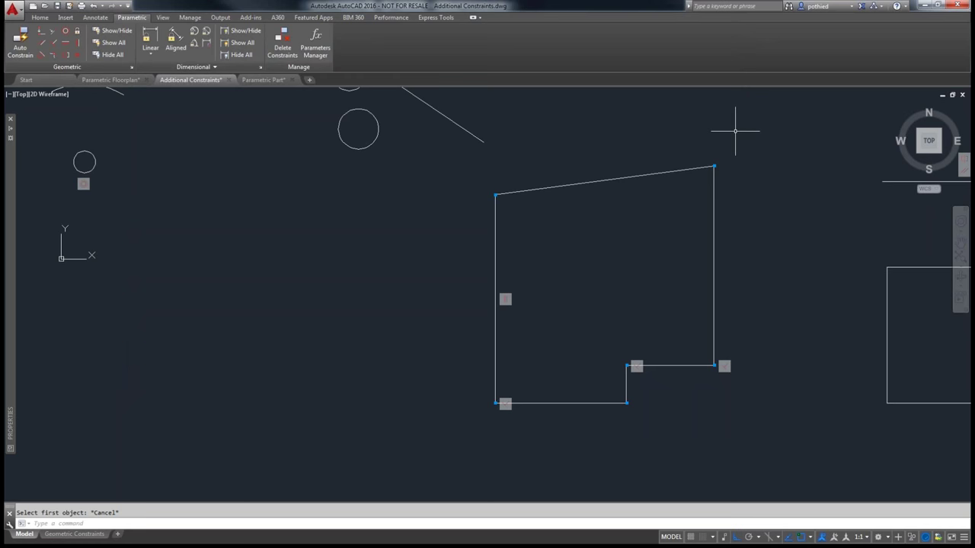
# - Draw a new circle in the empty space at the lower left
pyautogui.moveTo(340, 306); pyautogui.dragTo(347, 349, button='middle')
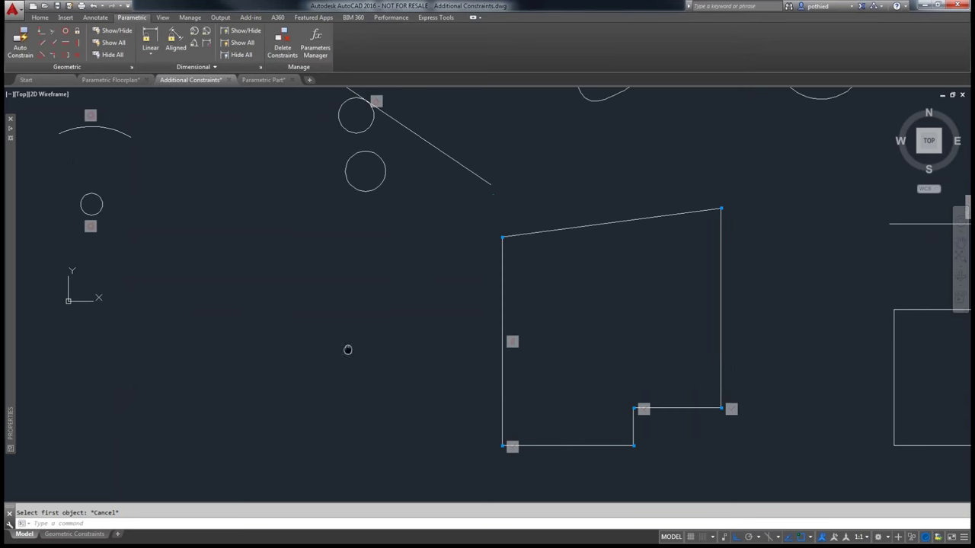
pyautogui.write('c')
pyautogui.press('Return')
pyautogui.click(254, 333)
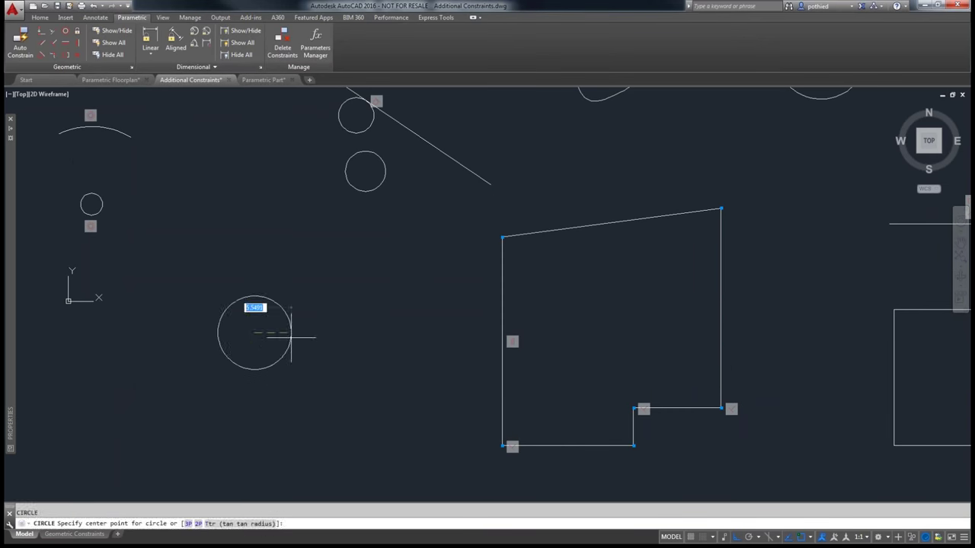
pyautogui.click(291, 337)
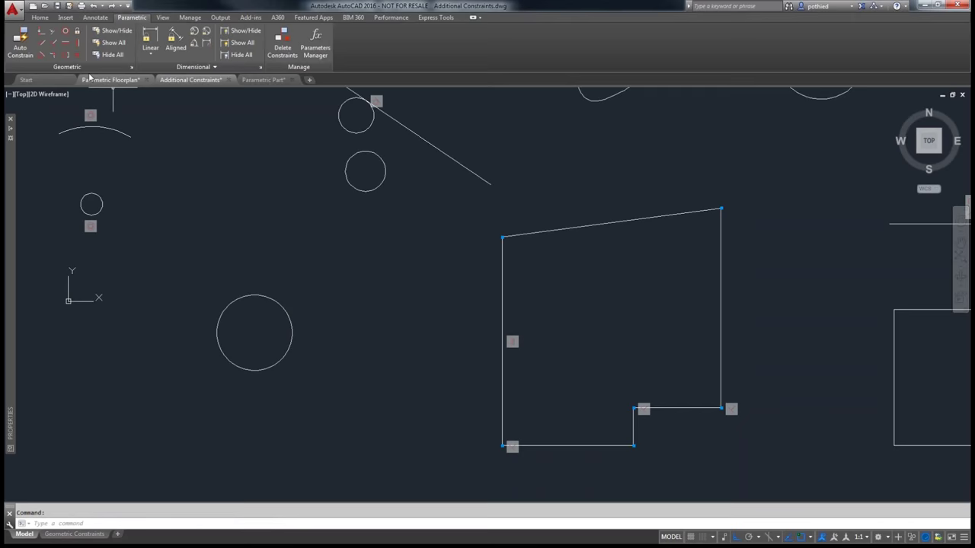
# - Constrain the new circle tangent to the small upper circle
pyautogui.click(42, 56)
pyautogui.click(352, 188)
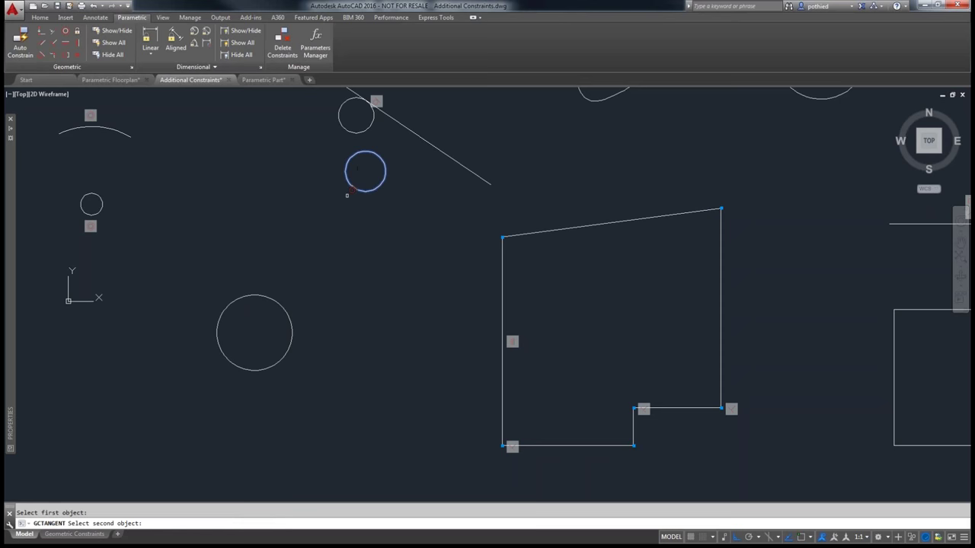
pyautogui.click(285, 295)
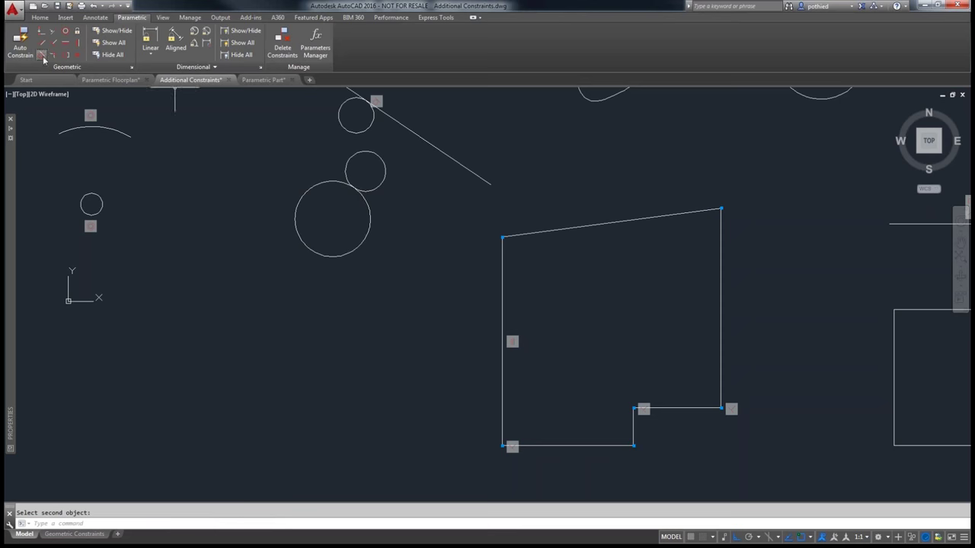
pyautogui.click(76, 30)
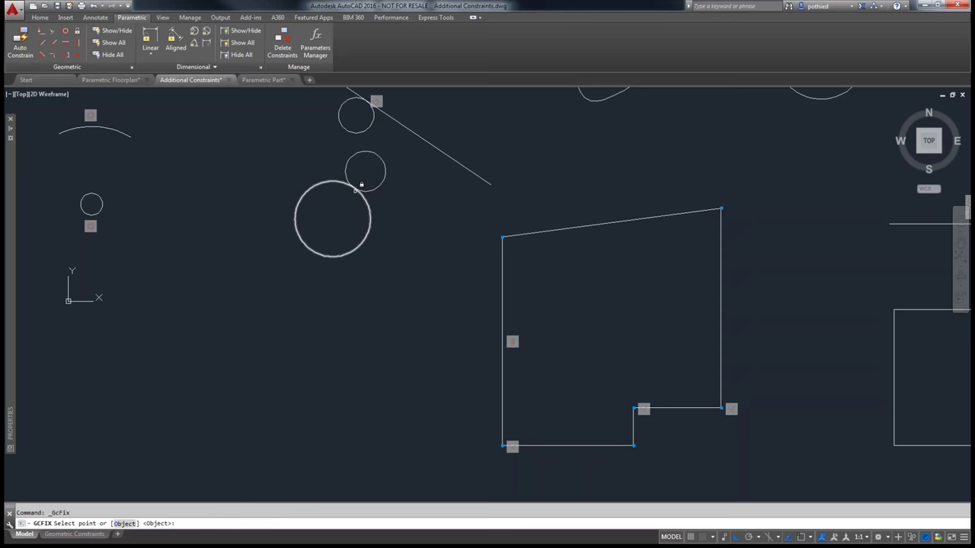
# - Try fixing the large circle at a tangent snap point, then end the Fix command
pyautogui.rightClick(356, 188)
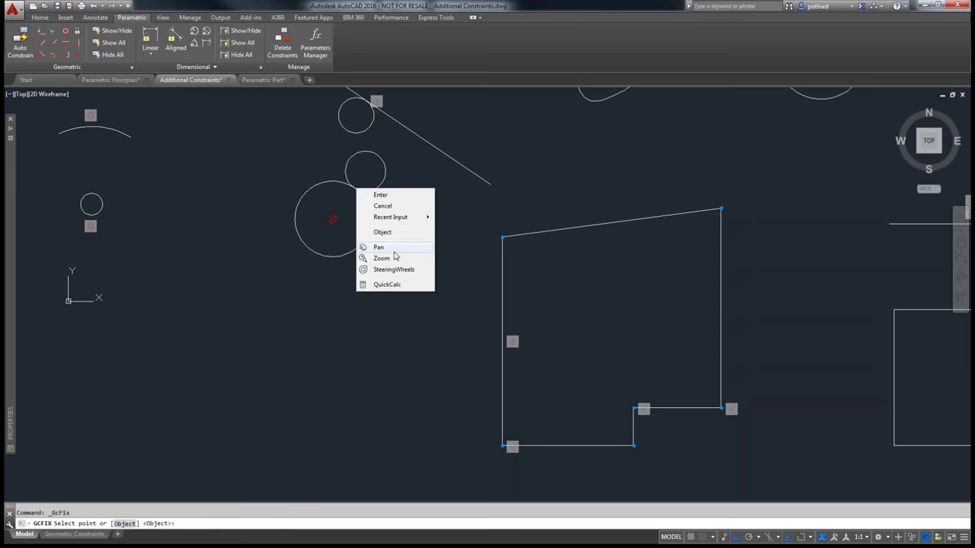
pyautogui.click(406, 234)
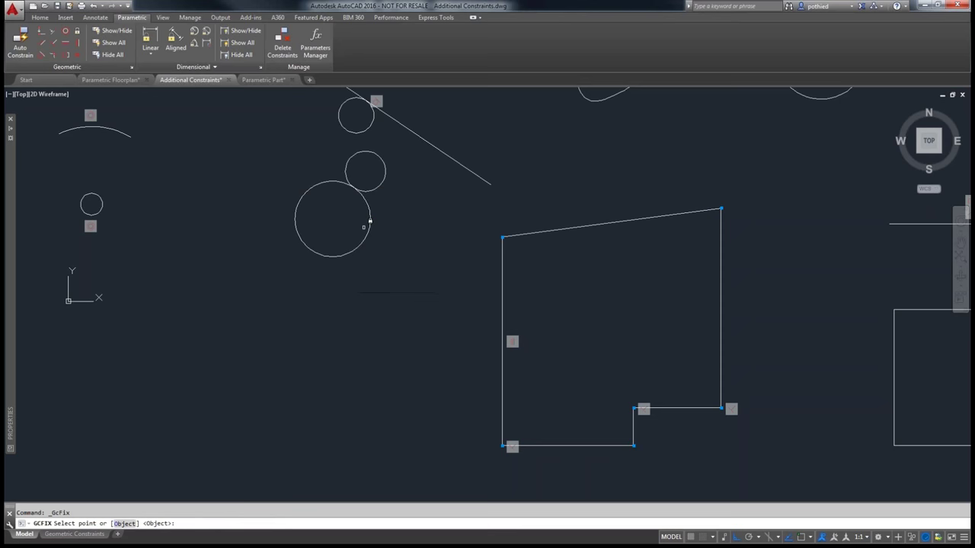
pyautogui.keyDown('shift'); pyautogui.rightClick(353, 219); pyautogui.keyUp('shift')
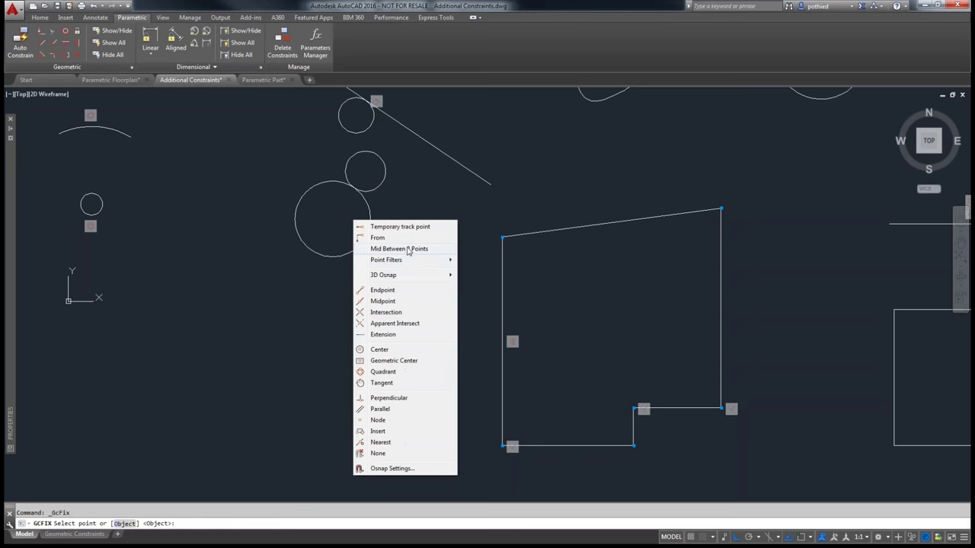
pyautogui.click(388, 383)
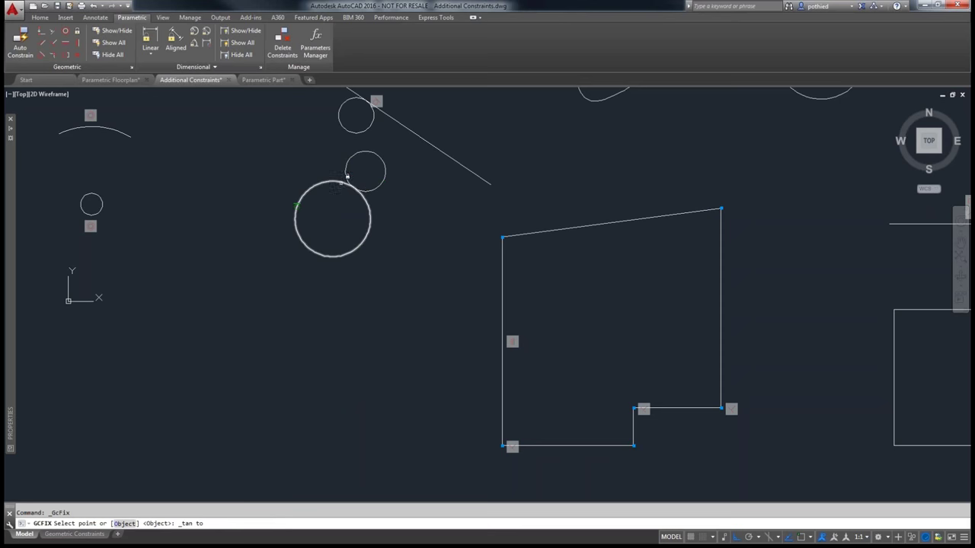
pyautogui.click(373, 188)
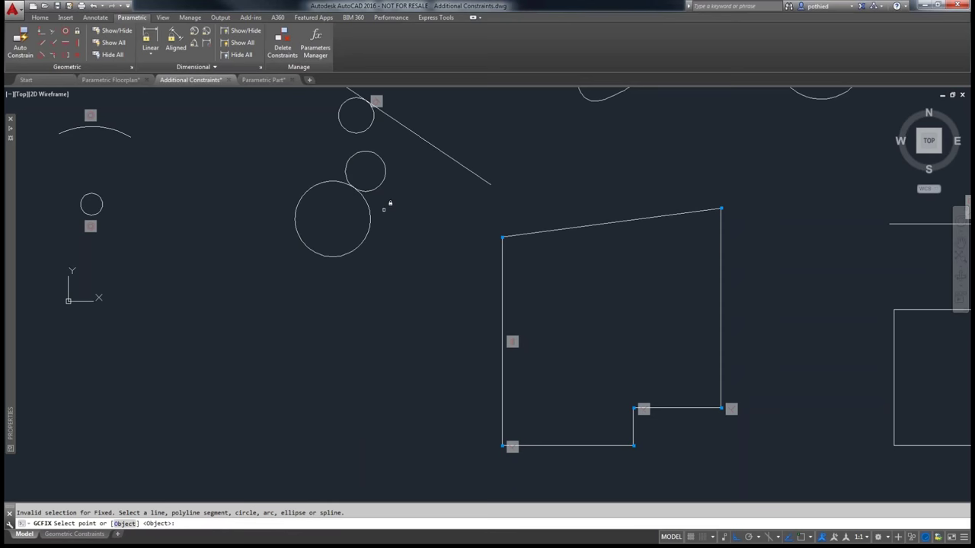
pyautogui.press('Return')
pyautogui.press('Return')
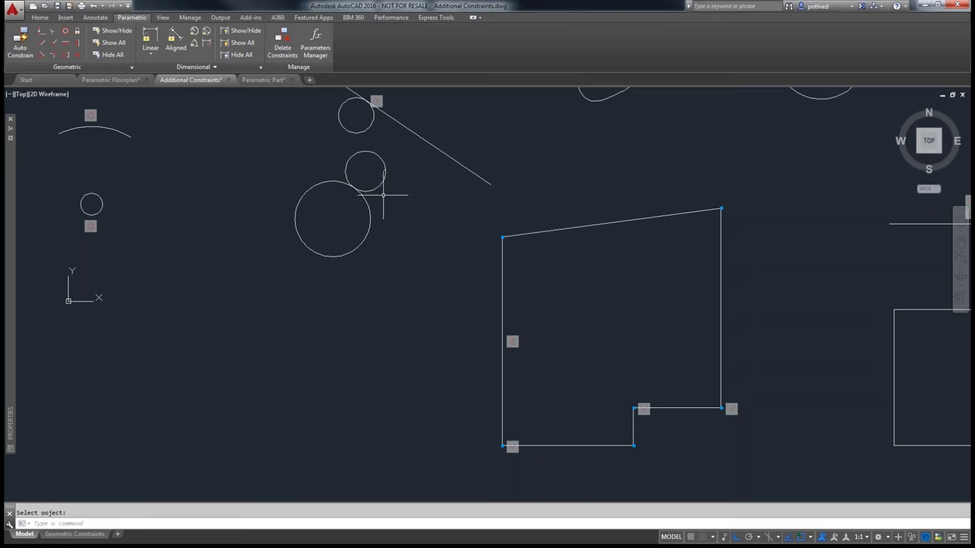
# - Select the small upper circle and start moving it, then cancel the move
pyautogui.click(382, 179)
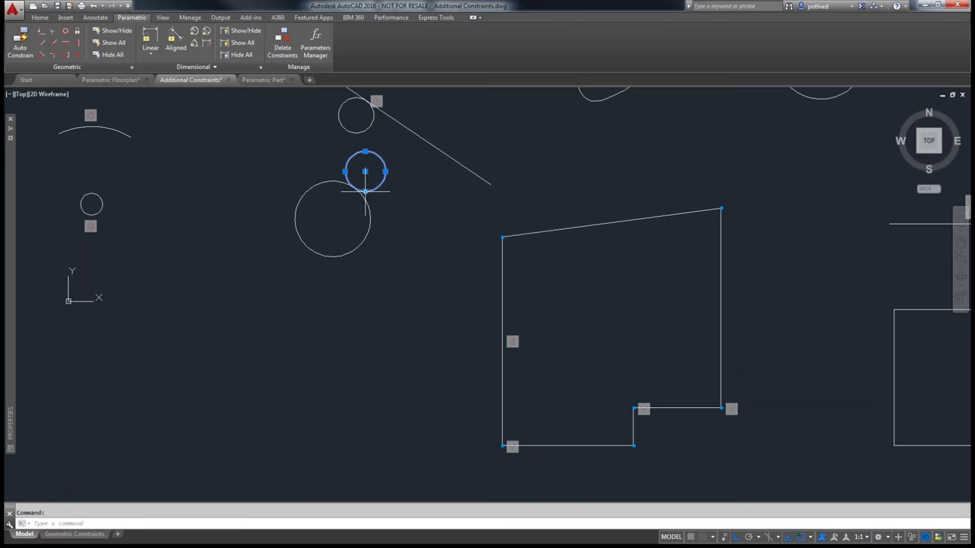
pyautogui.write('m')
pyautogui.press('Return')
pyautogui.click(400, 203)
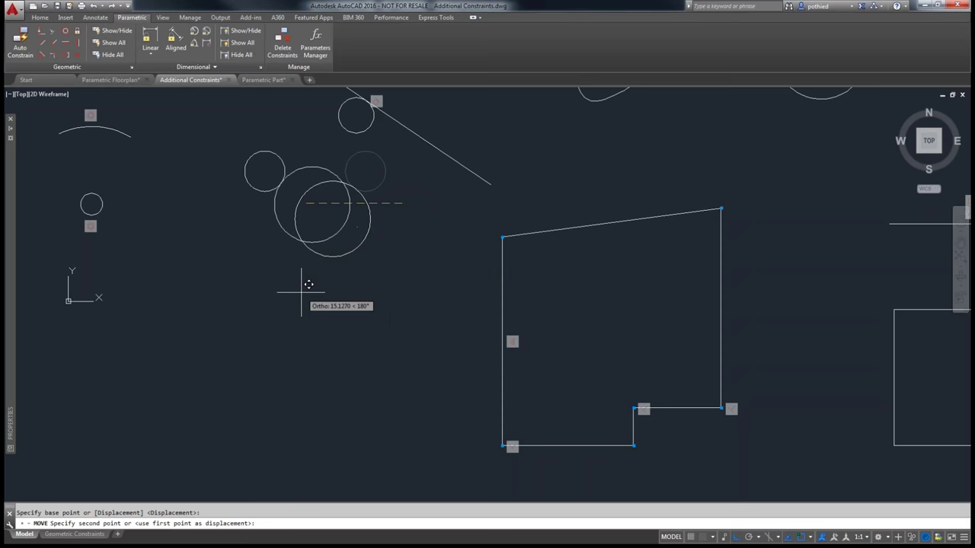
pyautogui.press('Escape')
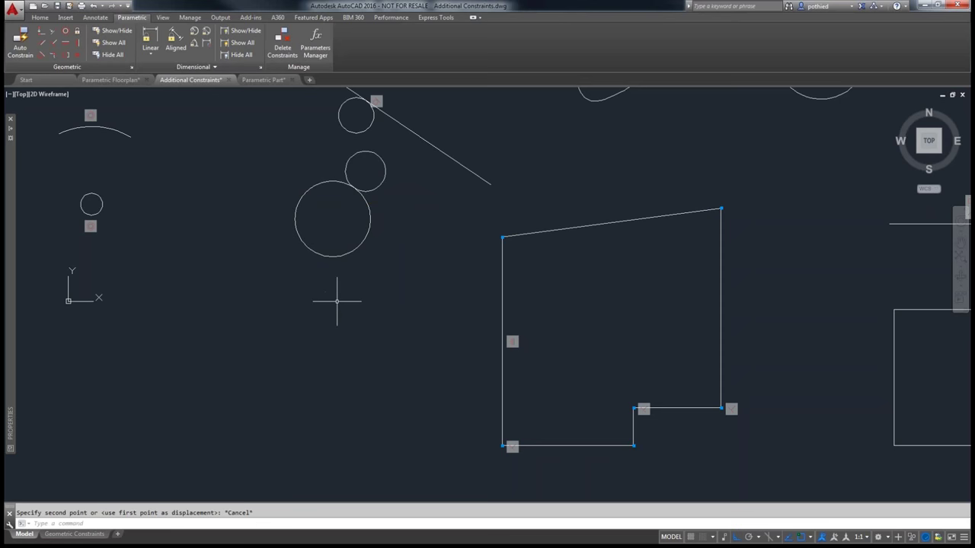
# - Enlarge the small upper circle by dragging its quadrant grip outward
pyautogui.click(404, 267)
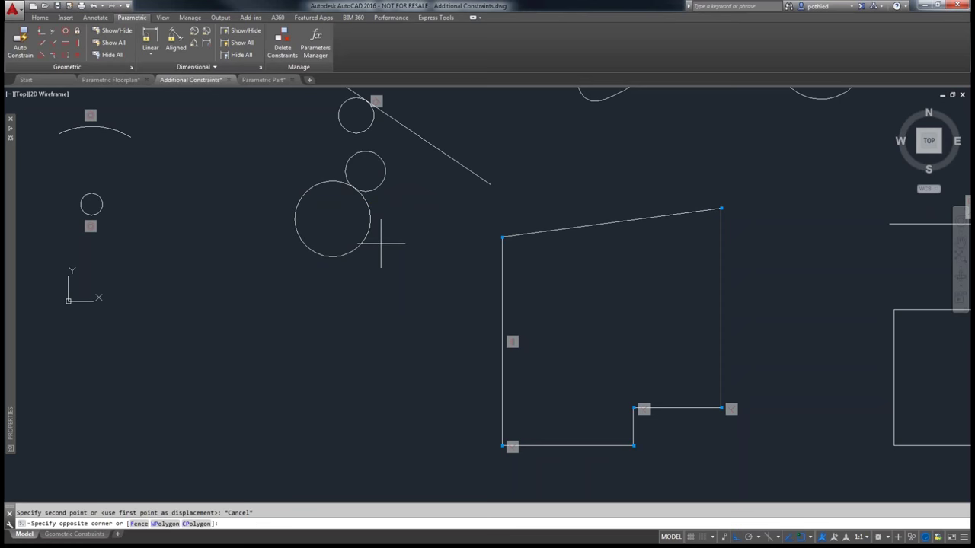
pyautogui.click(292, 179)
pyautogui.click(385, 174)
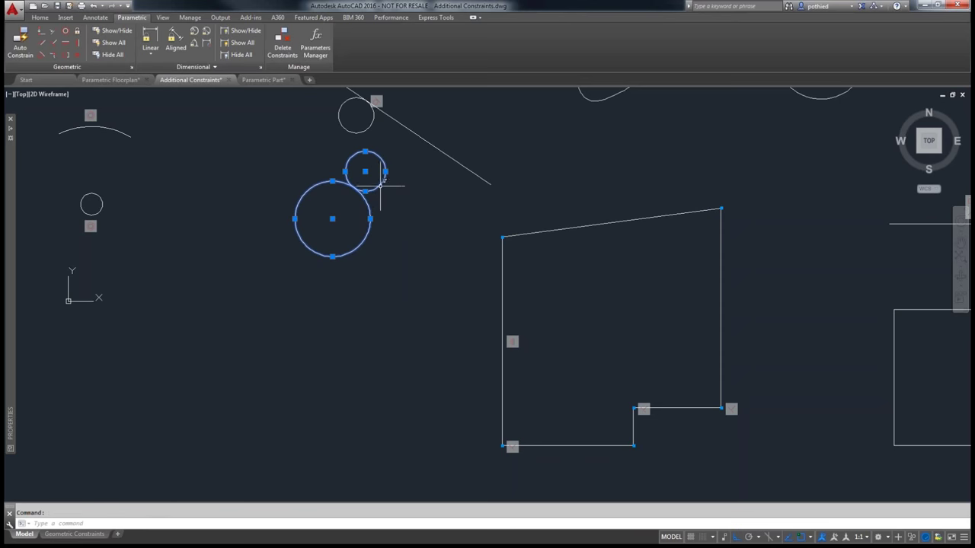
pyautogui.click(384, 172)
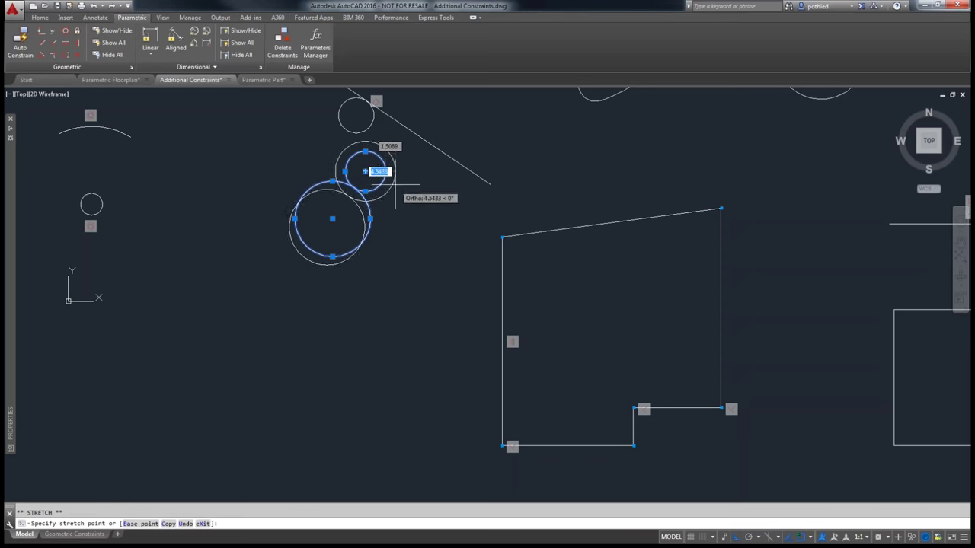
pyautogui.click(414, 238)
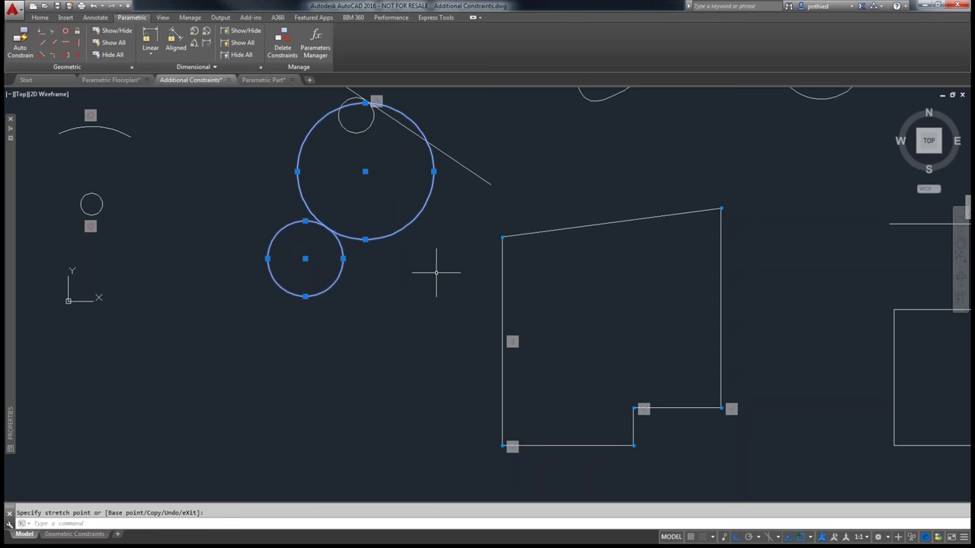
pyautogui.press('Escape')
# - Draw a new small circle to the right of the big circle
pyautogui.write('c')
pyautogui.press('Return')
pyautogui.click(454, 254)
pyautogui.click(467, 259)
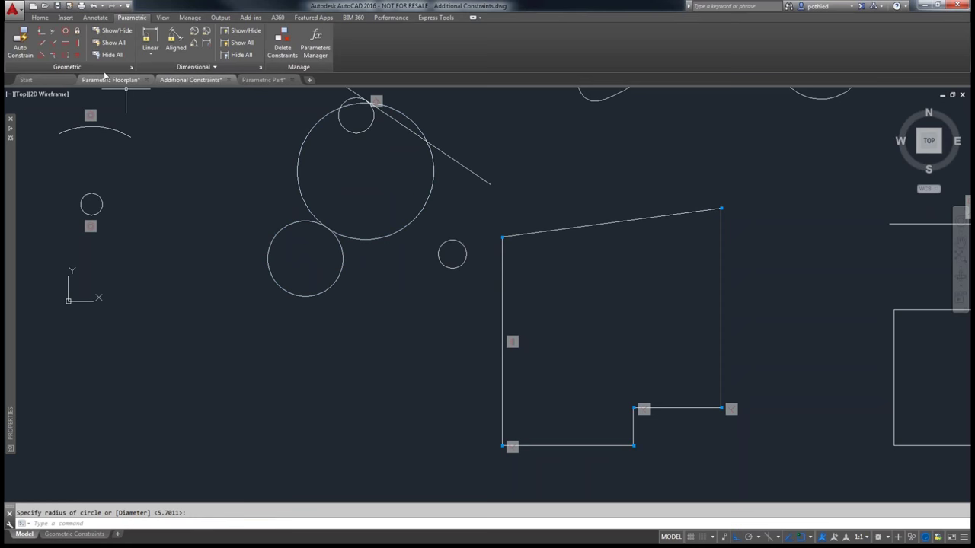
# - Constrain the new small circle tangent to the big circle
pyautogui.click(53, 57)
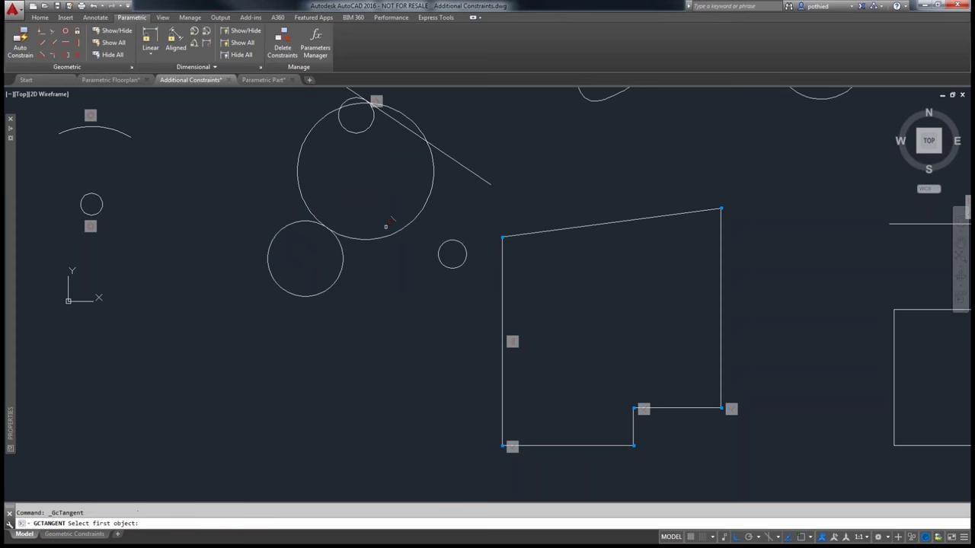
pyautogui.click(415, 223)
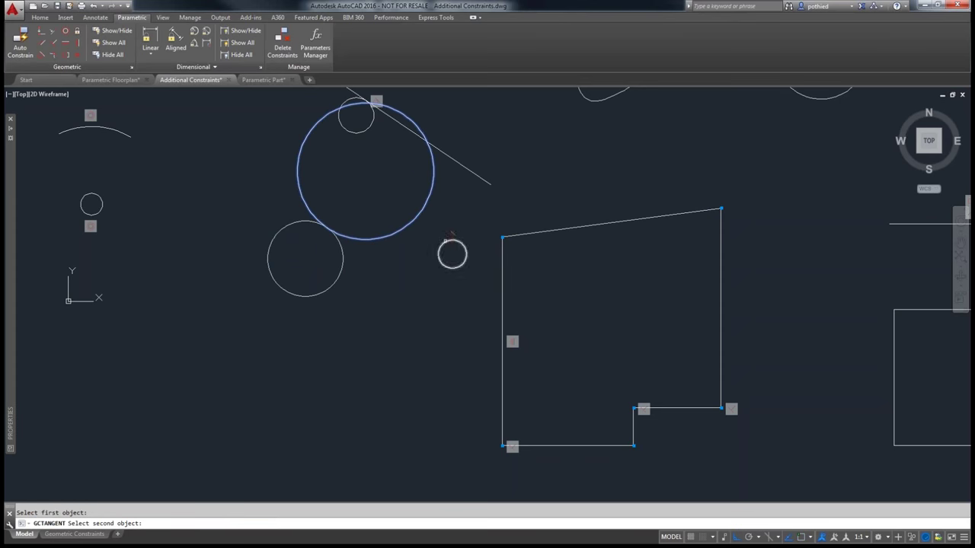
pyautogui.click(441, 251)
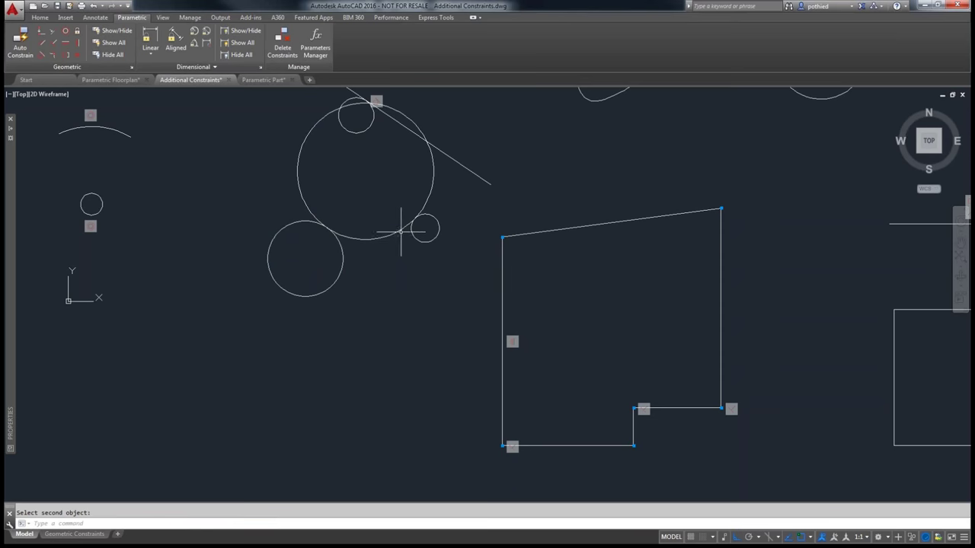
pyautogui.click(396, 229)
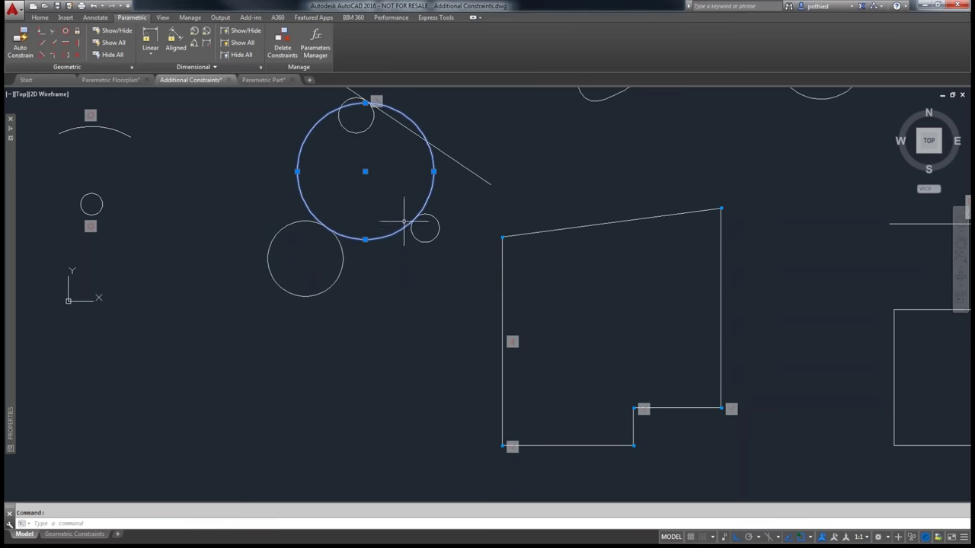
pyautogui.click(433, 172)
pyautogui.press('Escape')
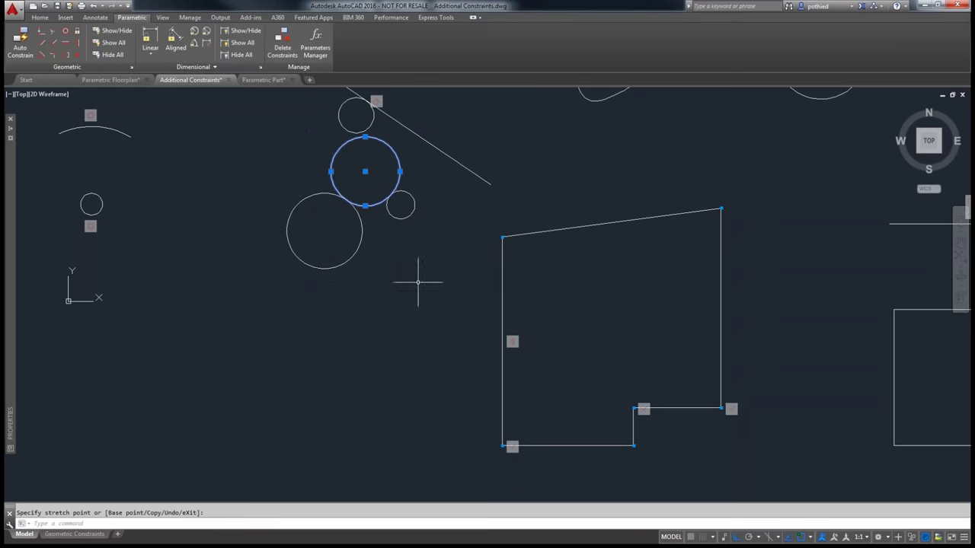
pyautogui.press('Escape')
# - Enlarge the small right circle by dragging its quadrant grip
pyautogui.click(410, 221)
pyautogui.click(413, 207)
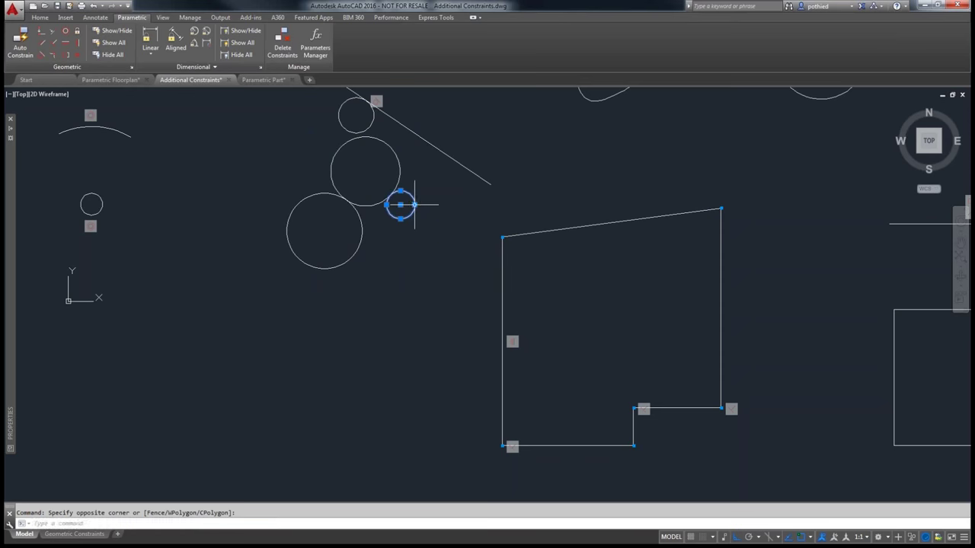
pyautogui.click(415, 205)
pyautogui.click(431, 207)
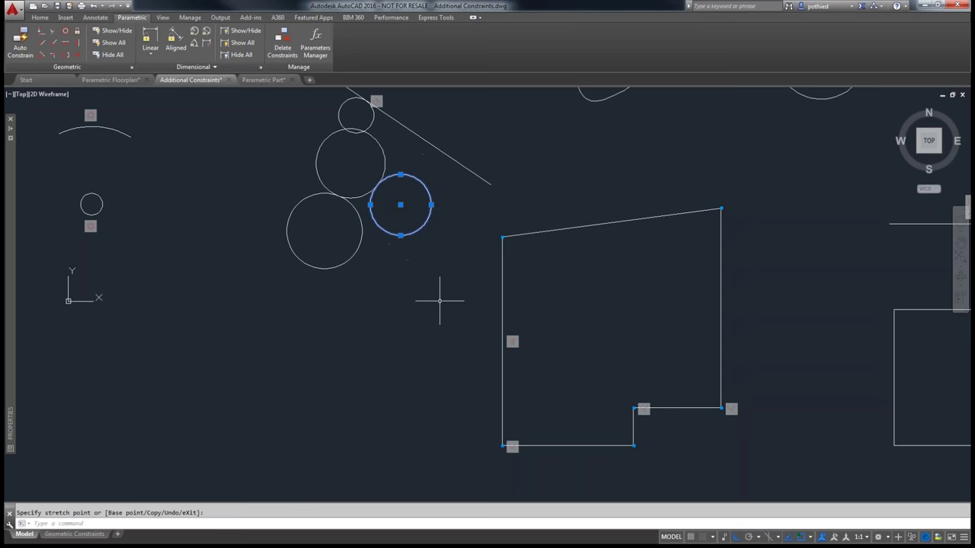
pyautogui.press('Escape')
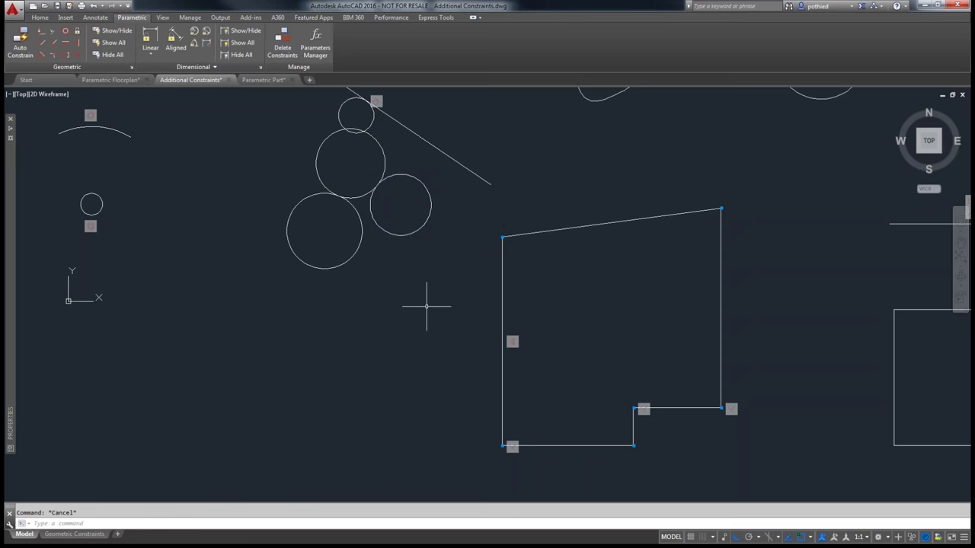
# - Window-select the three touching circles and move them lower
pyautogui.click(434, 294)
pyautogui.click(355, 211)
pyautogui.write('m')
pyautogui.press('Return')
pyautogui.click(376, 267)
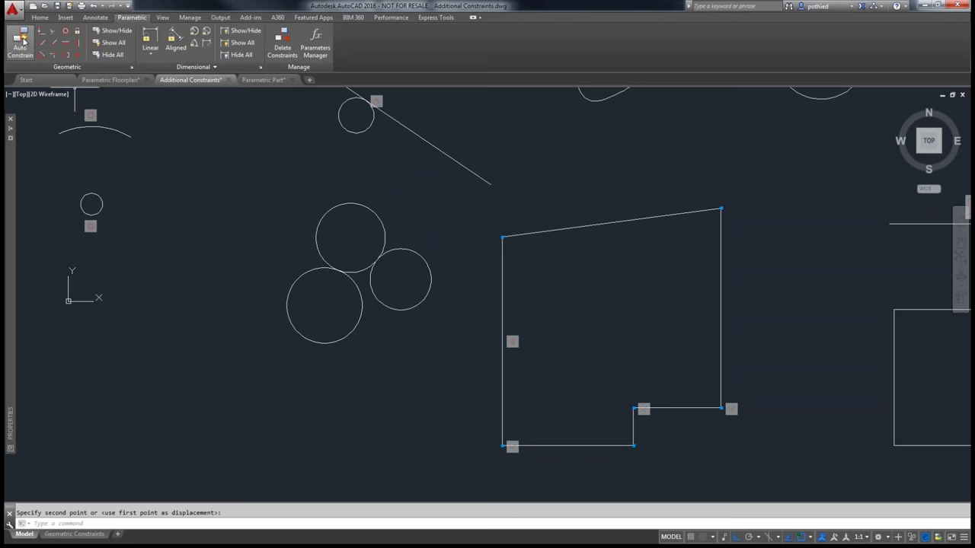
pyautogui.click(23, 42)
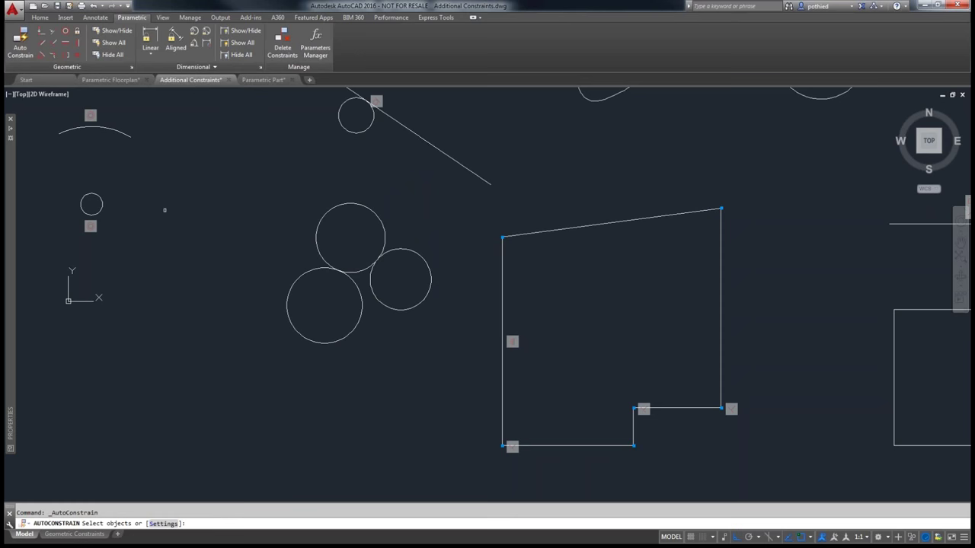
pyautogui.write('s')
pyautogui.press('Return')
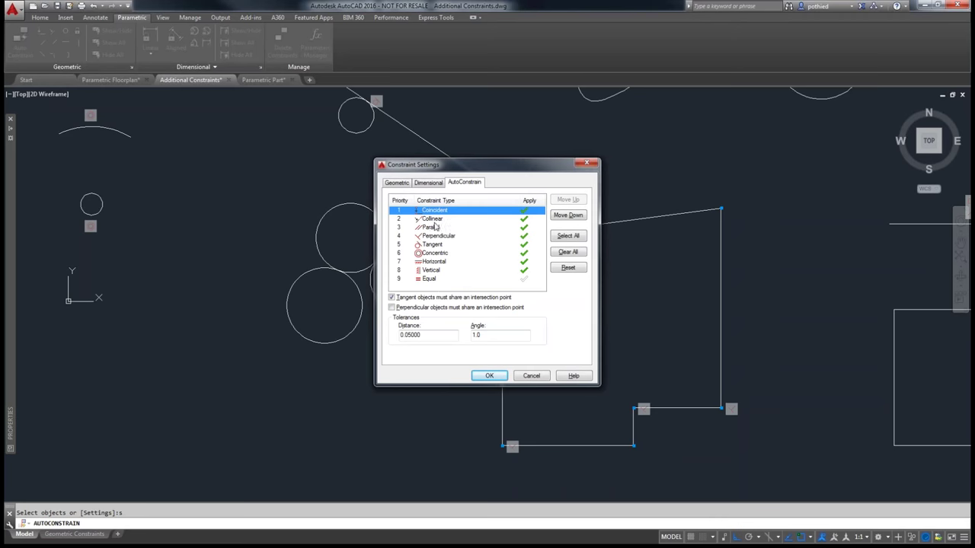
pyautogui.click(435, 228)
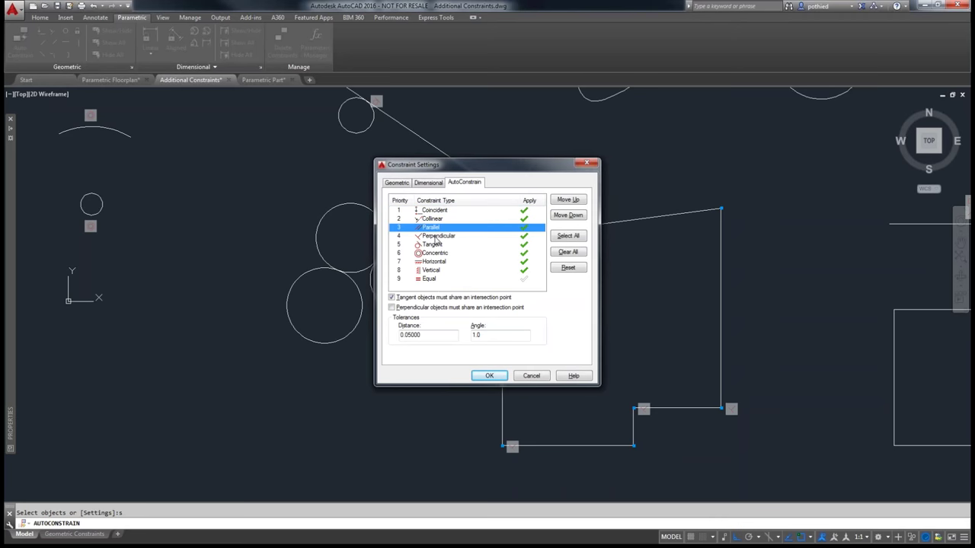
pyautogui.click(567, 214)
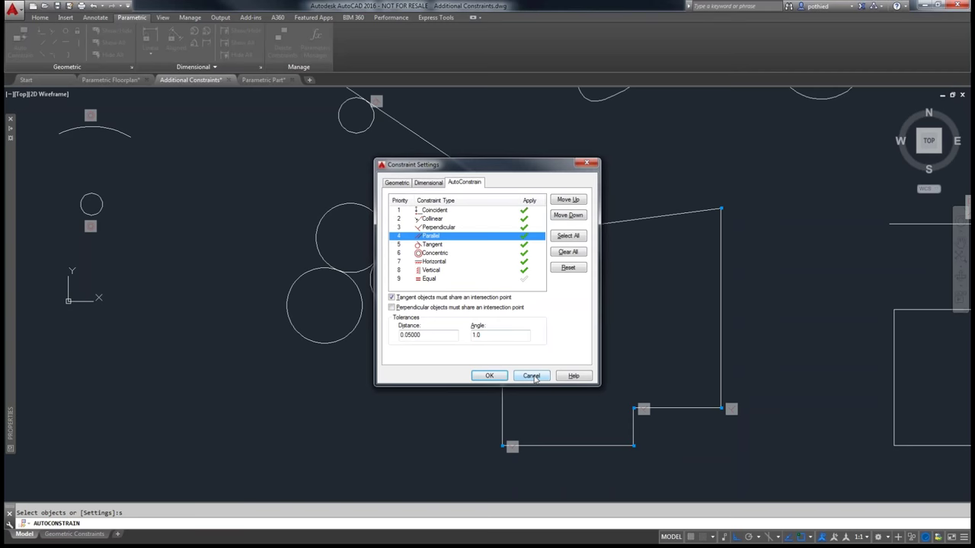
pyautogui.click(533, 377)
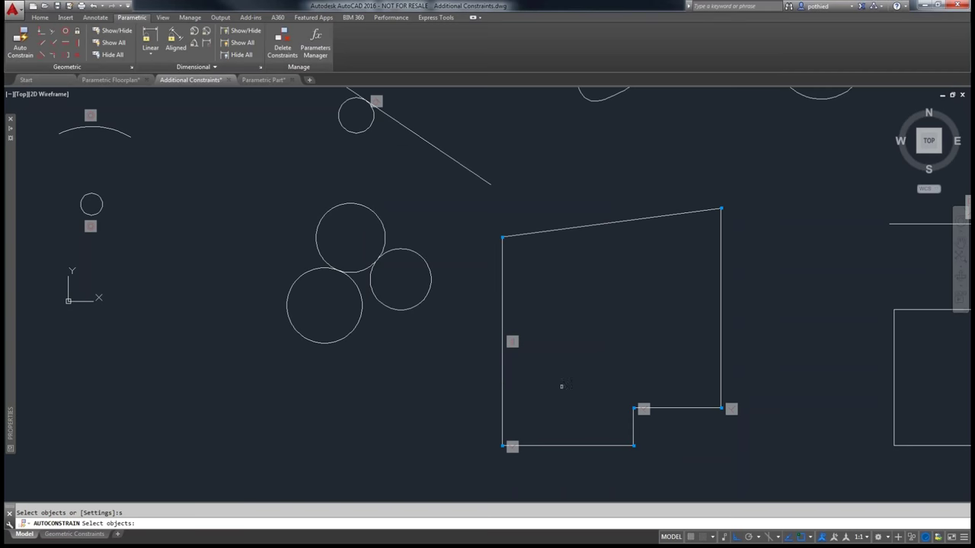
# - Cancel AUTOCONSTRAIN and pan right to show the square and crossing xlines
pyautogui.press('Escape')
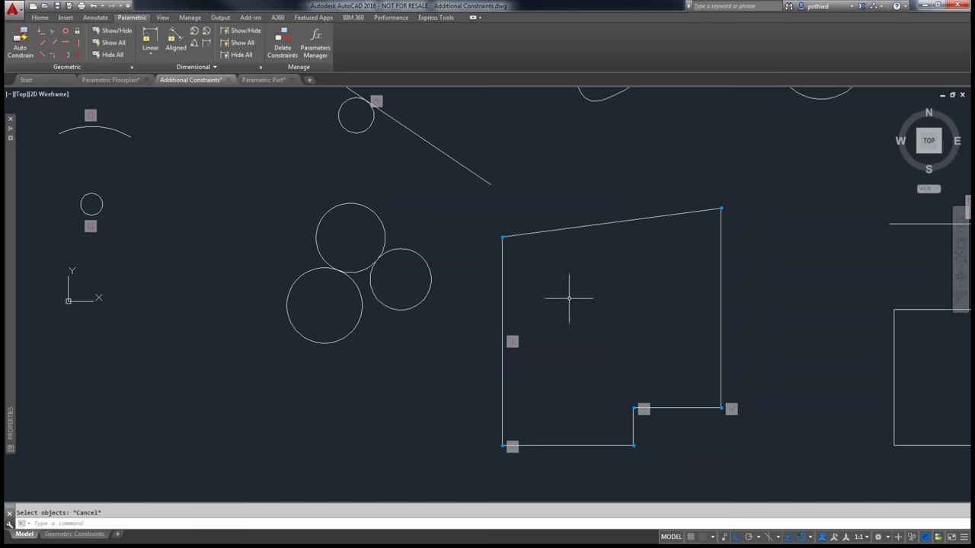
pyautogui.moveTo(642, 329)
pyautogui.mouseDown(button='middle')
pyautogui.moveTo(492, 294)
pyautogui.moveTo(454, 315)
pyautogui.moveTo(400, 326)
pyautogui.mouseUp(button='middle')
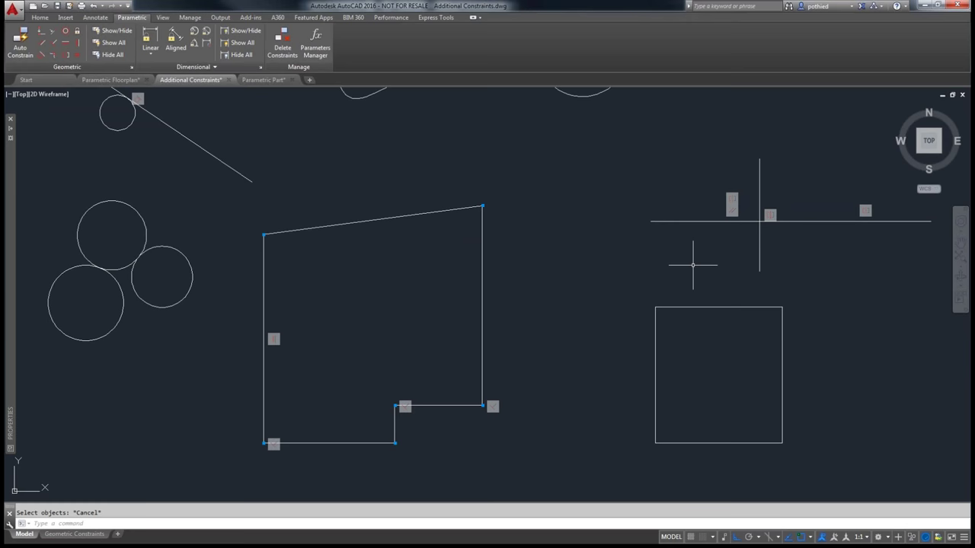
pyautogui.write('l')
pyautogui.press('Return')
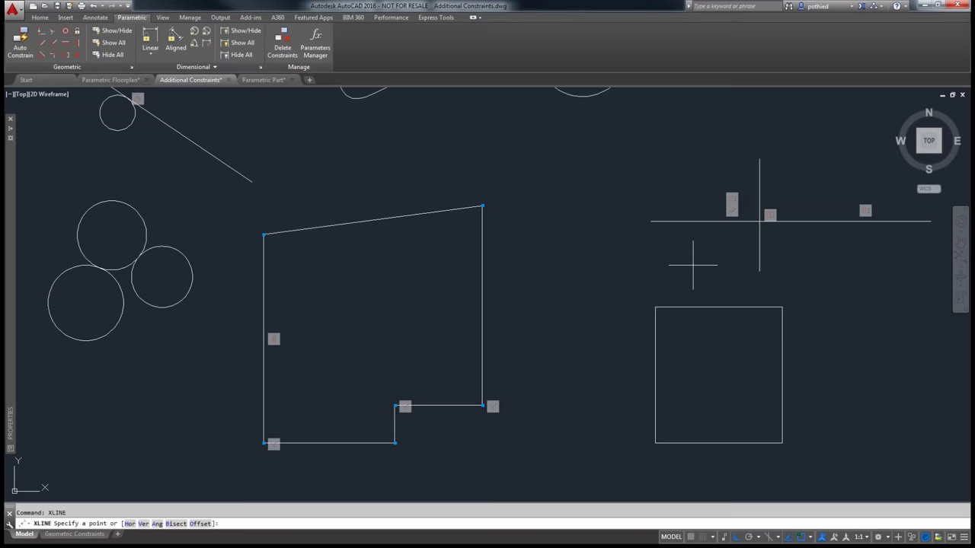
pyautogui.click(585, 179)
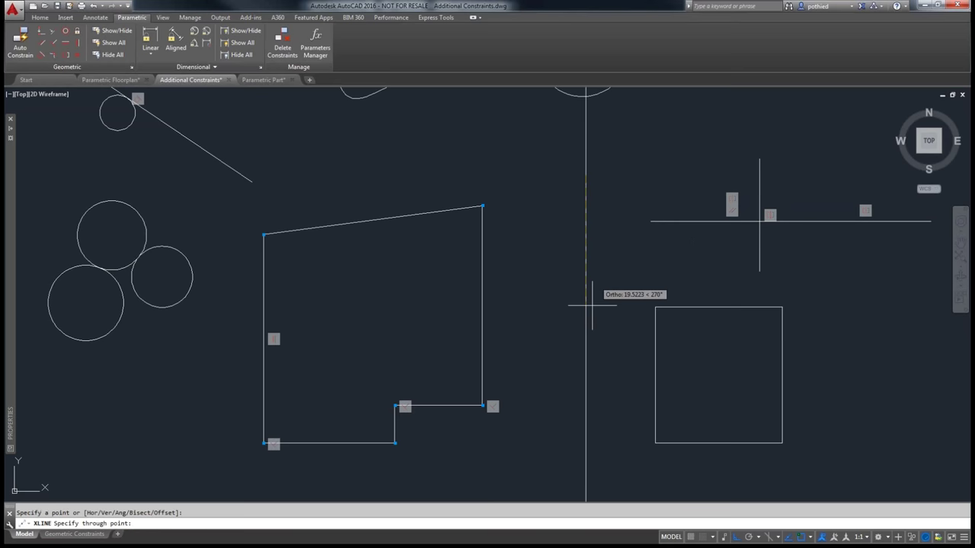
pyautogui.click(564, 392)
pyautogui.press('Escape')
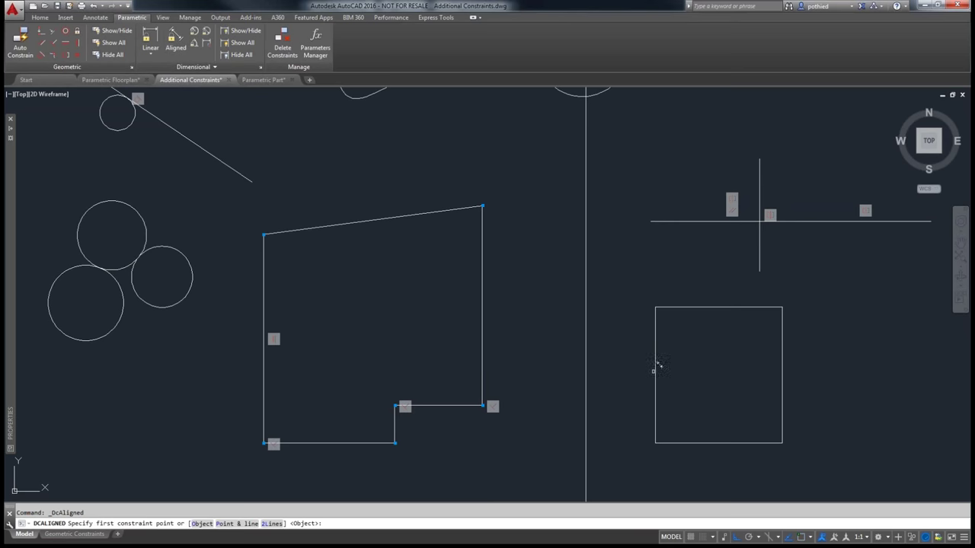
pyautogui.click(658, 335)
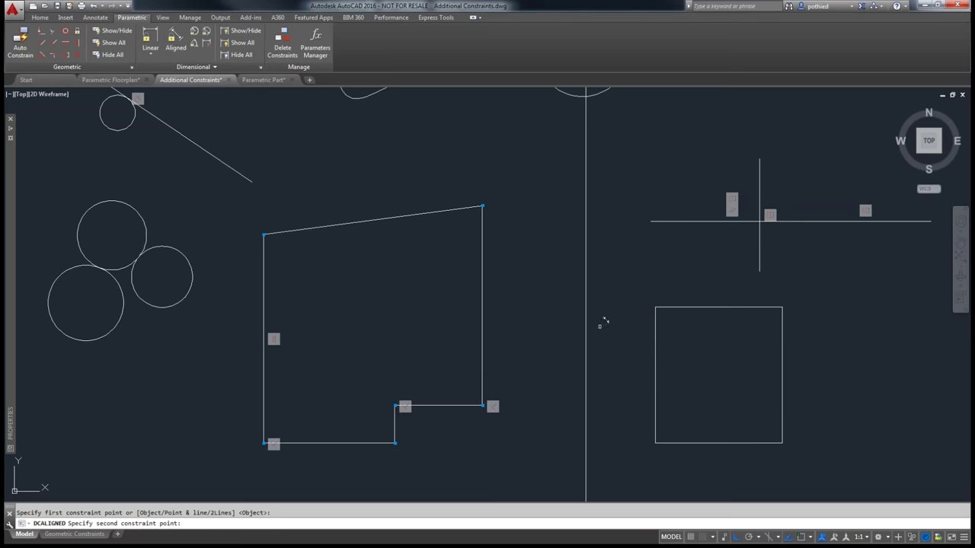
pyautogui.click(586, 320)
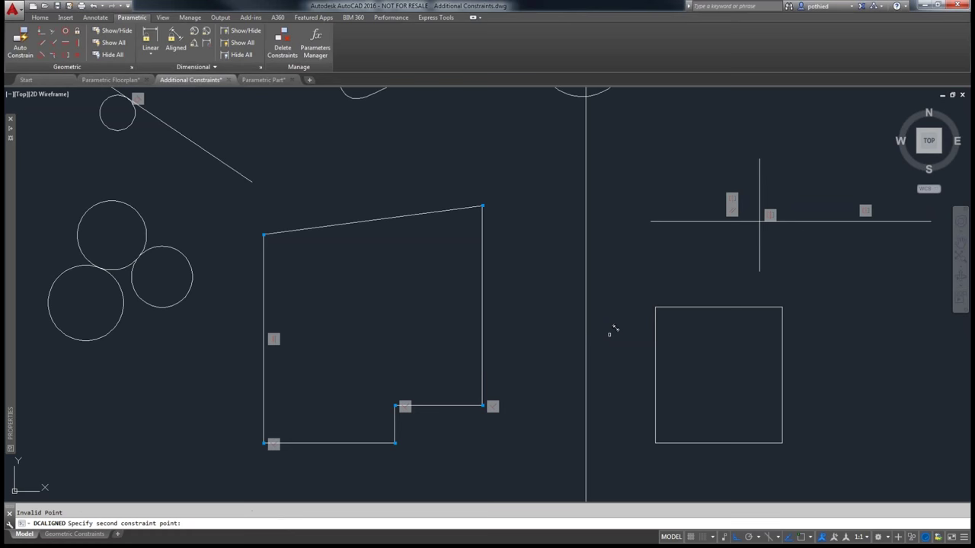
pyautogui.press('Escape')
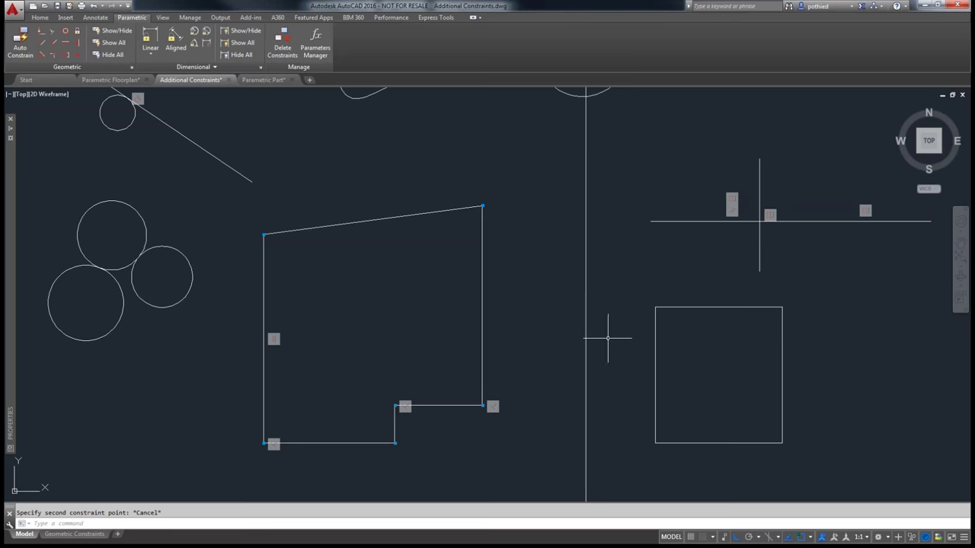
pyautogui.hotkey('ctrl', 'z')
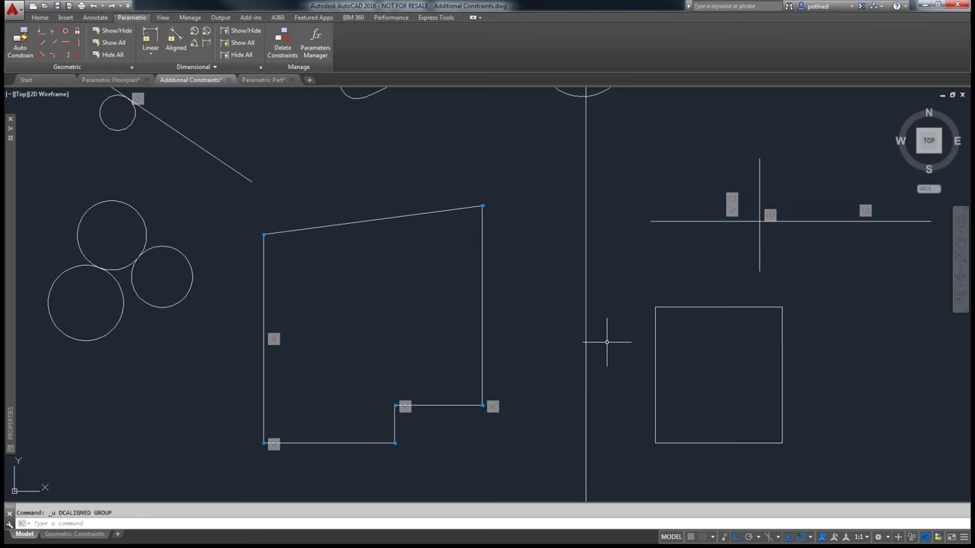
pyautogui.hotkey('ctrl', 'z')
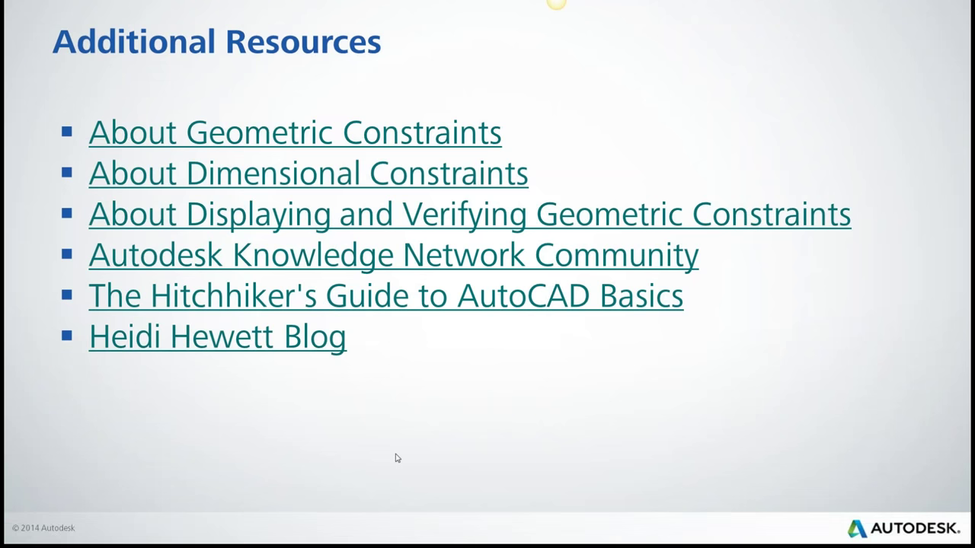
# - Advance from the Coming Attractions slide to the Autodesk Help Webinar Series slide
pyautogui.press('Right')
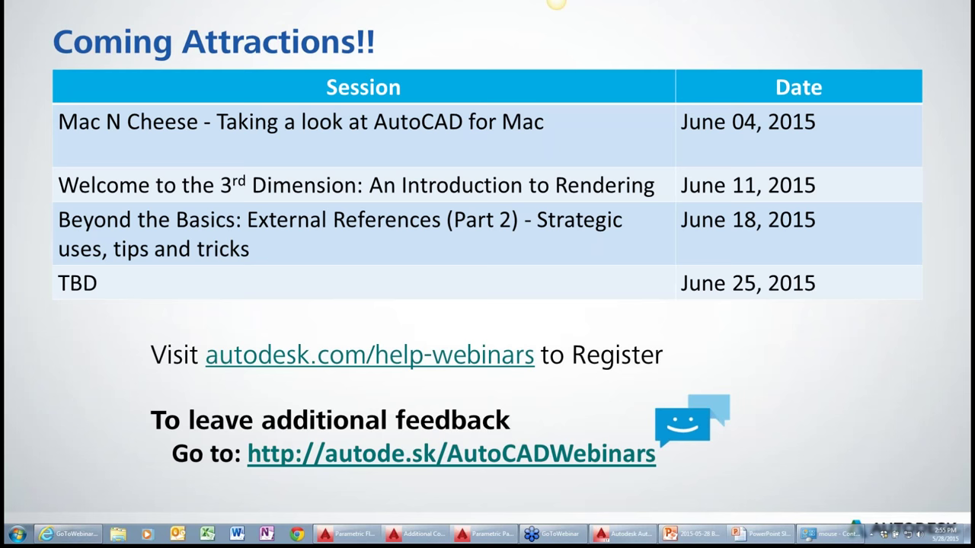
pyautogui.click(836, 389)
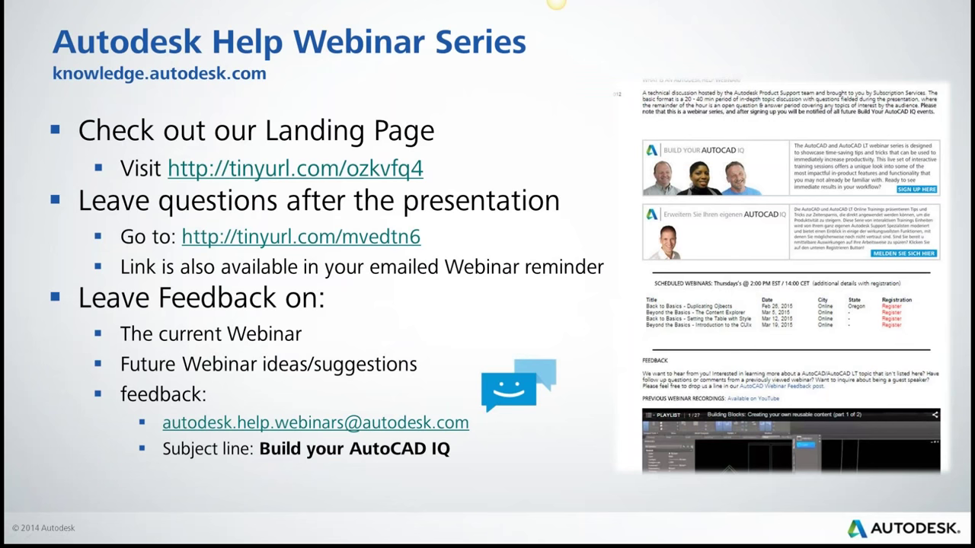
pyautogui.press('Left')
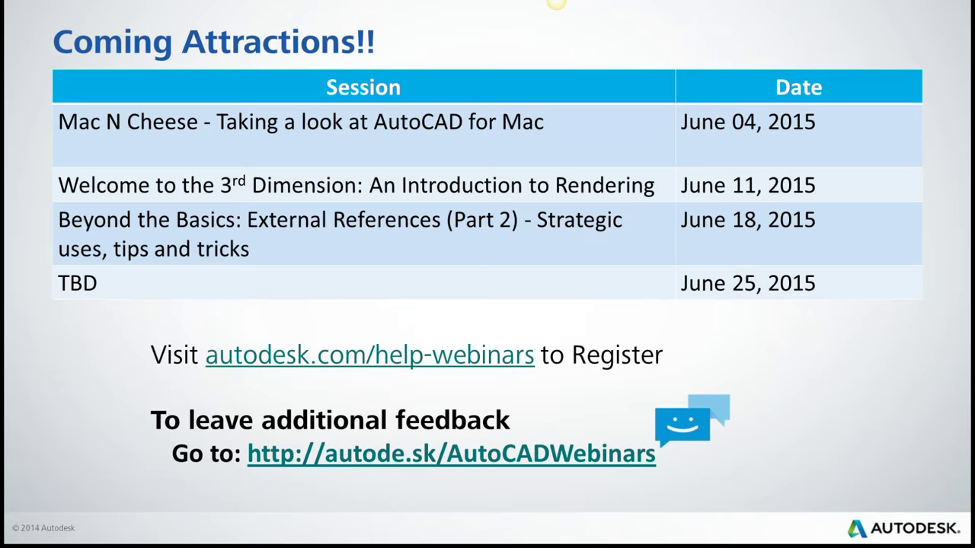
# - Advance past the Autodesk Help Webinar Series slide to the More Q&A slide
pyautogui.click(811, 440)
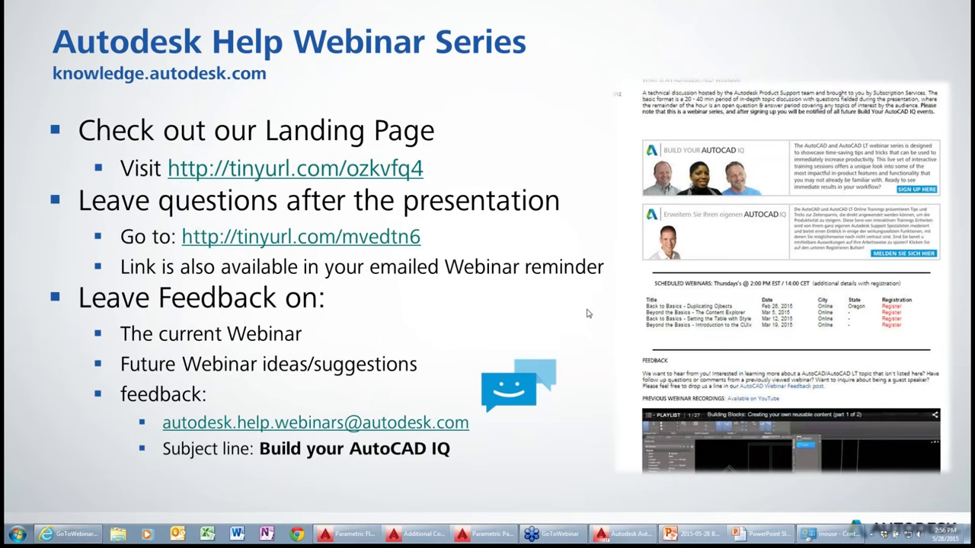
pyautogui.press('Right')
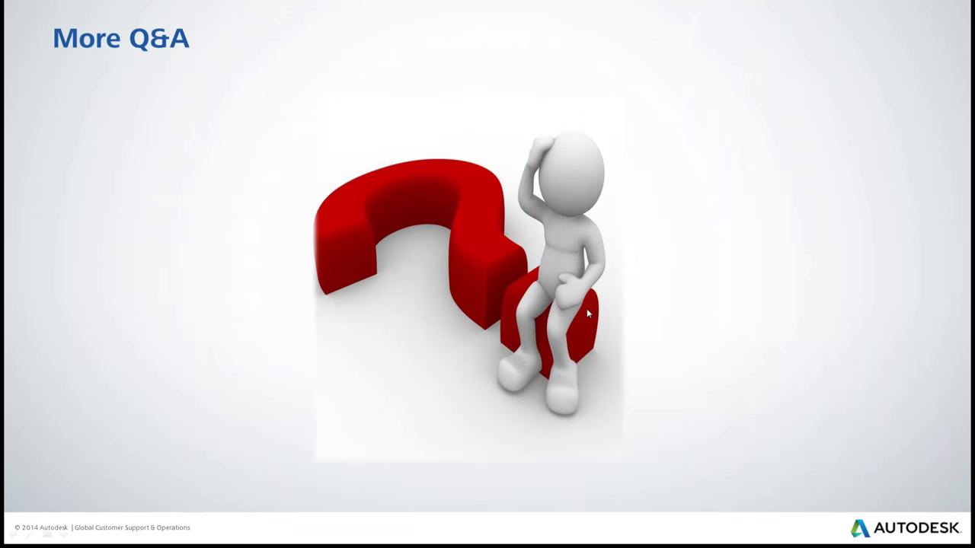